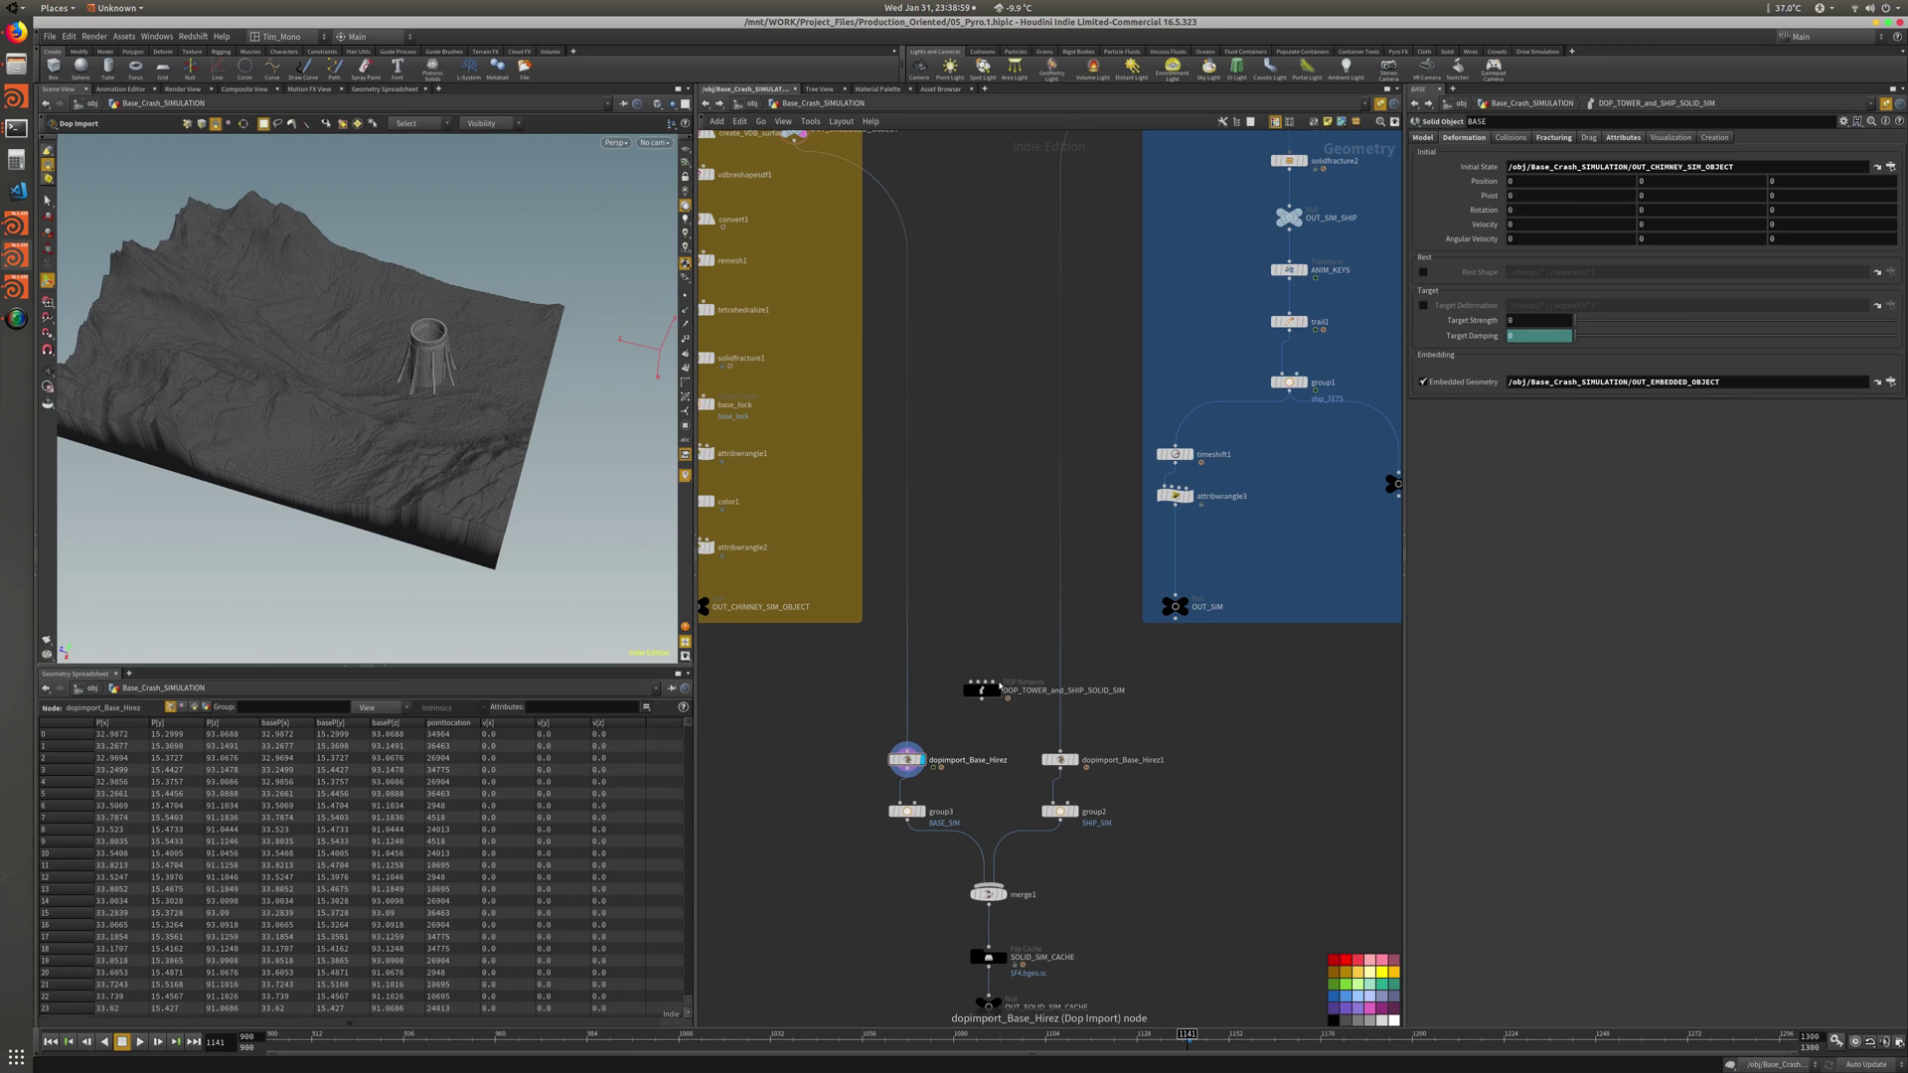
Examine the tower geometry imported by dopimport_Base_Hirez up close in the viewport
middle_click_drag(972, 439, 1007, 386)
key("Escape")
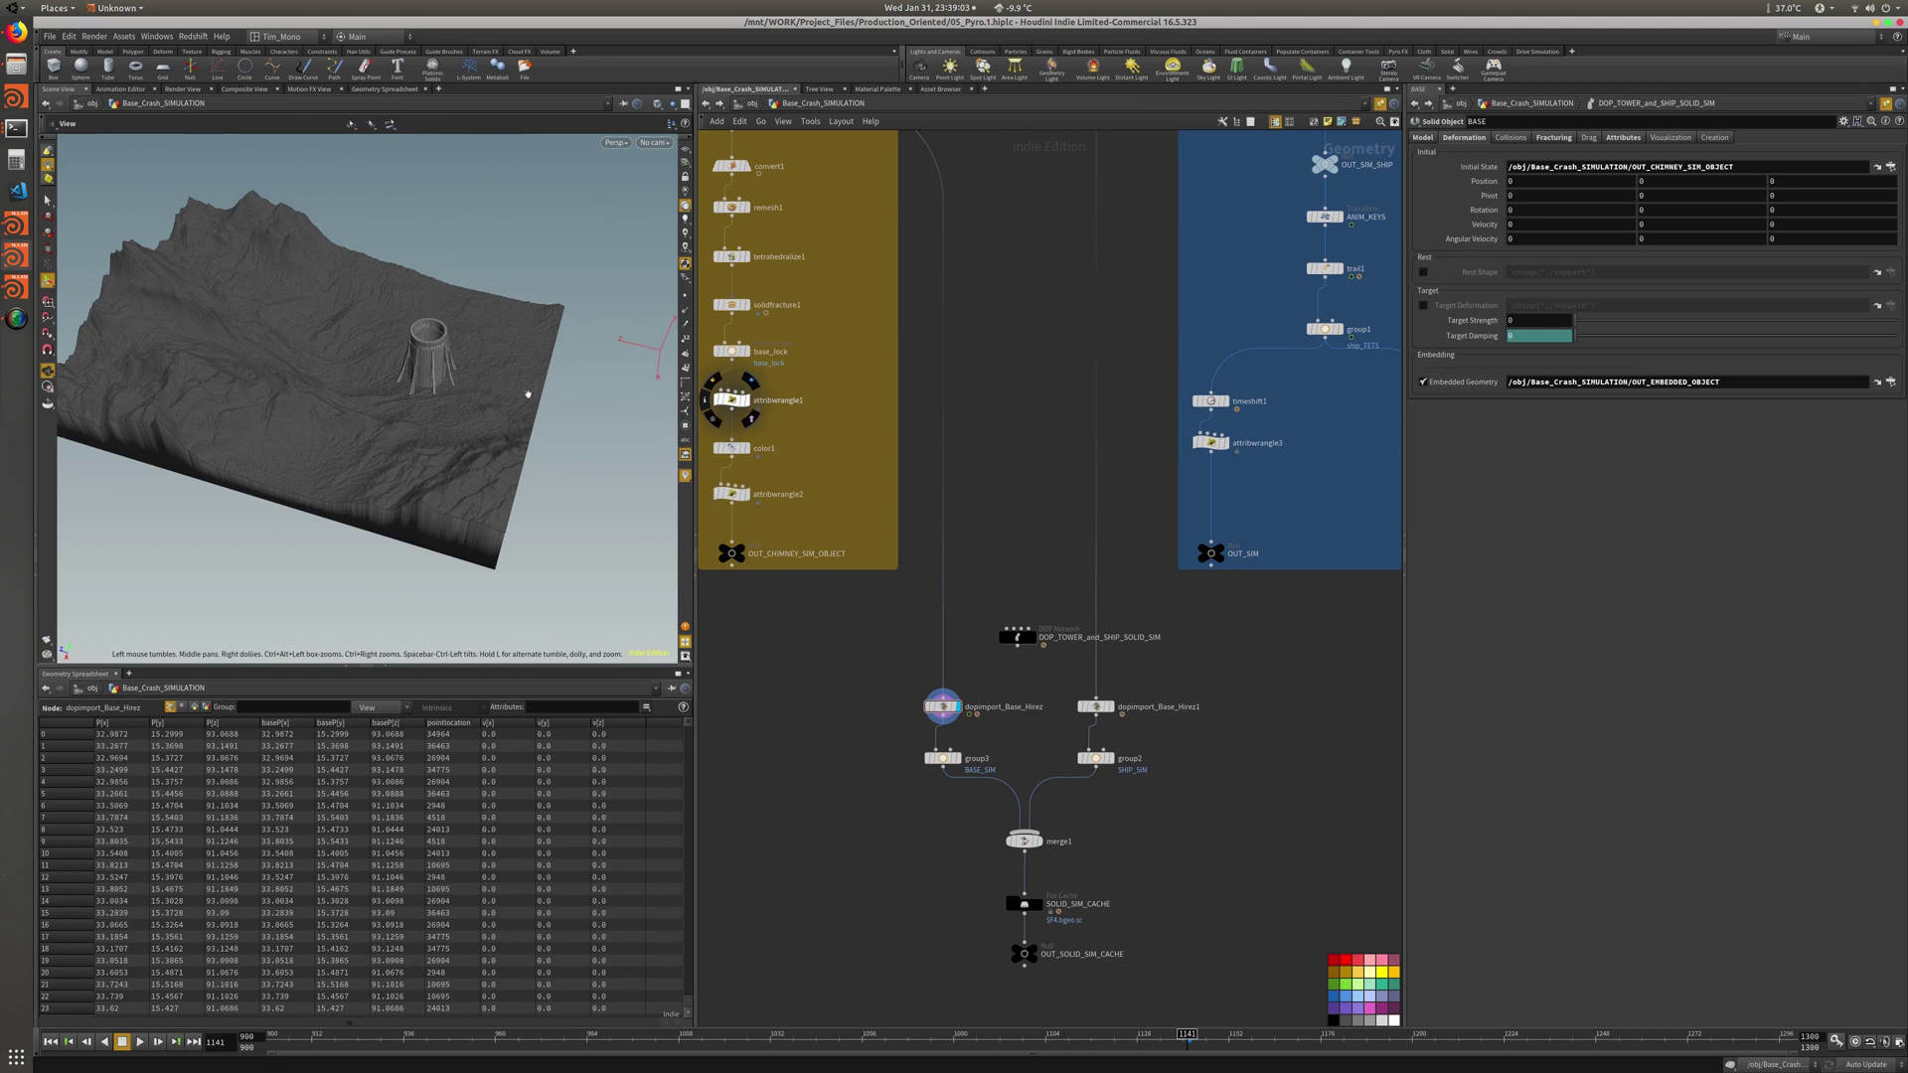
right_click_drag(524, 392, 422, 337)
left_click_drag(422, 337, 477, 438)
right_click_drag(477, 438, 516, 400)
left_click_drag(515, 400, 397, 376)
Display dopimport_Base_Hirez1 and examine the imported ship geometry in the viewport
middle_click_drag(1184, 619, 1182, 579)
left_click(1108, 666)
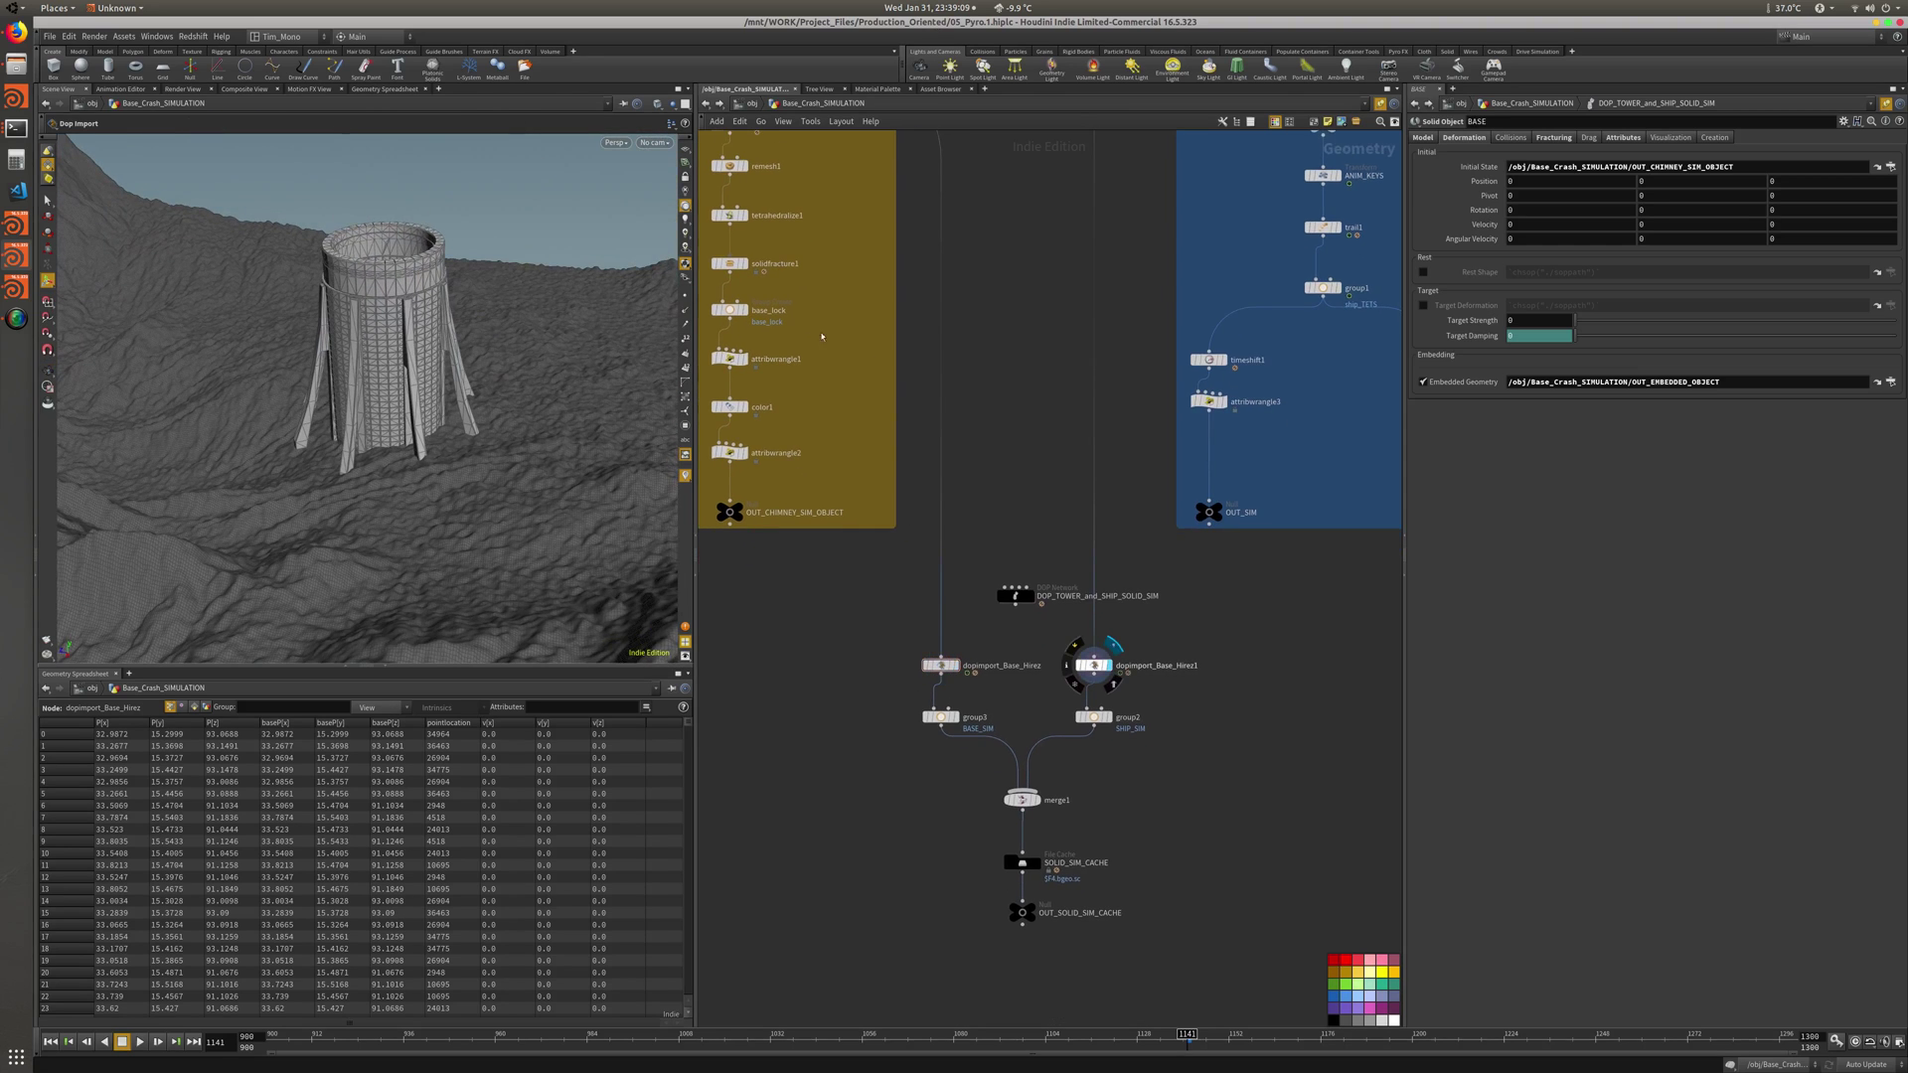
key("Escape")
left_click_drag(532, 292, 383, 404)
key("Return")
mouse_move(872, 766)
middle_mouse_down()
mouse_move(856, 782)
mouse_move(870, 764)
middle_mouse_up()
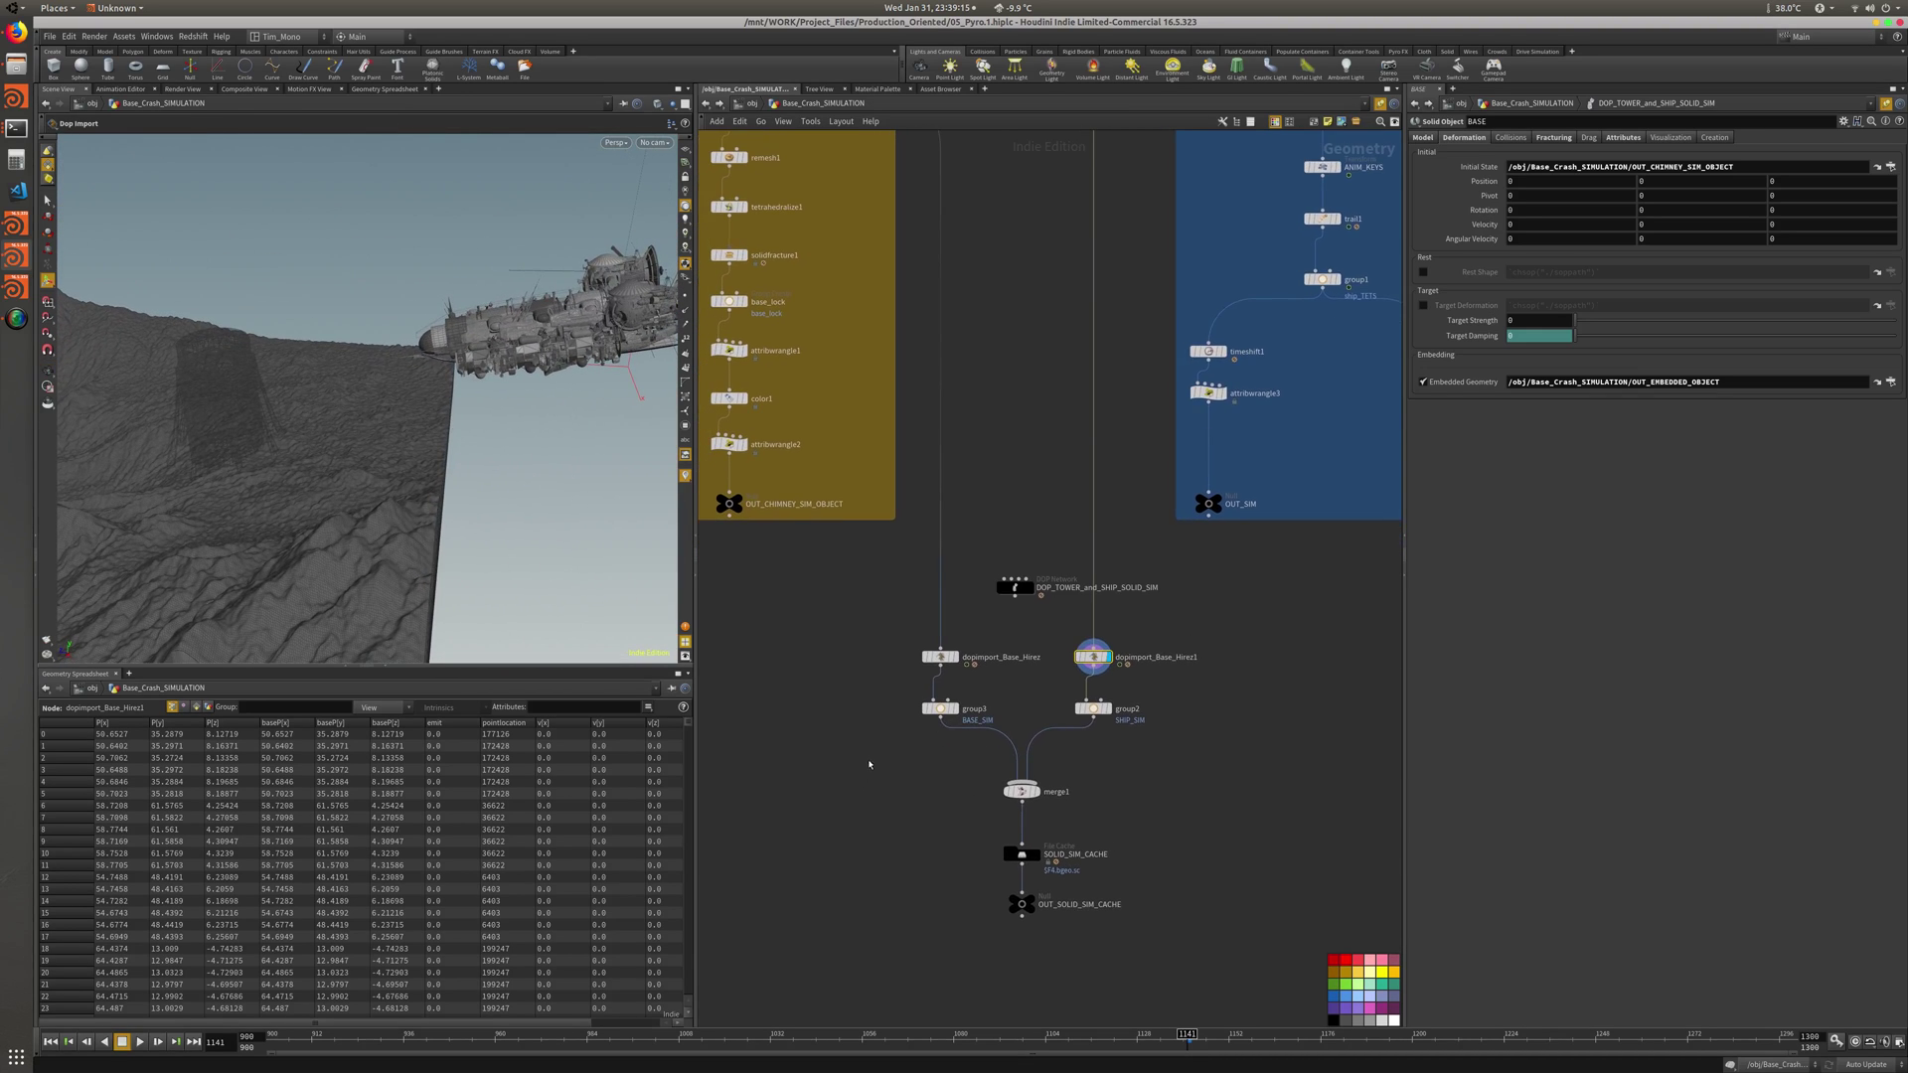
Display merge1 to show the tower and ship together, and check the node's geometry information
mouse_move(1027, 798)
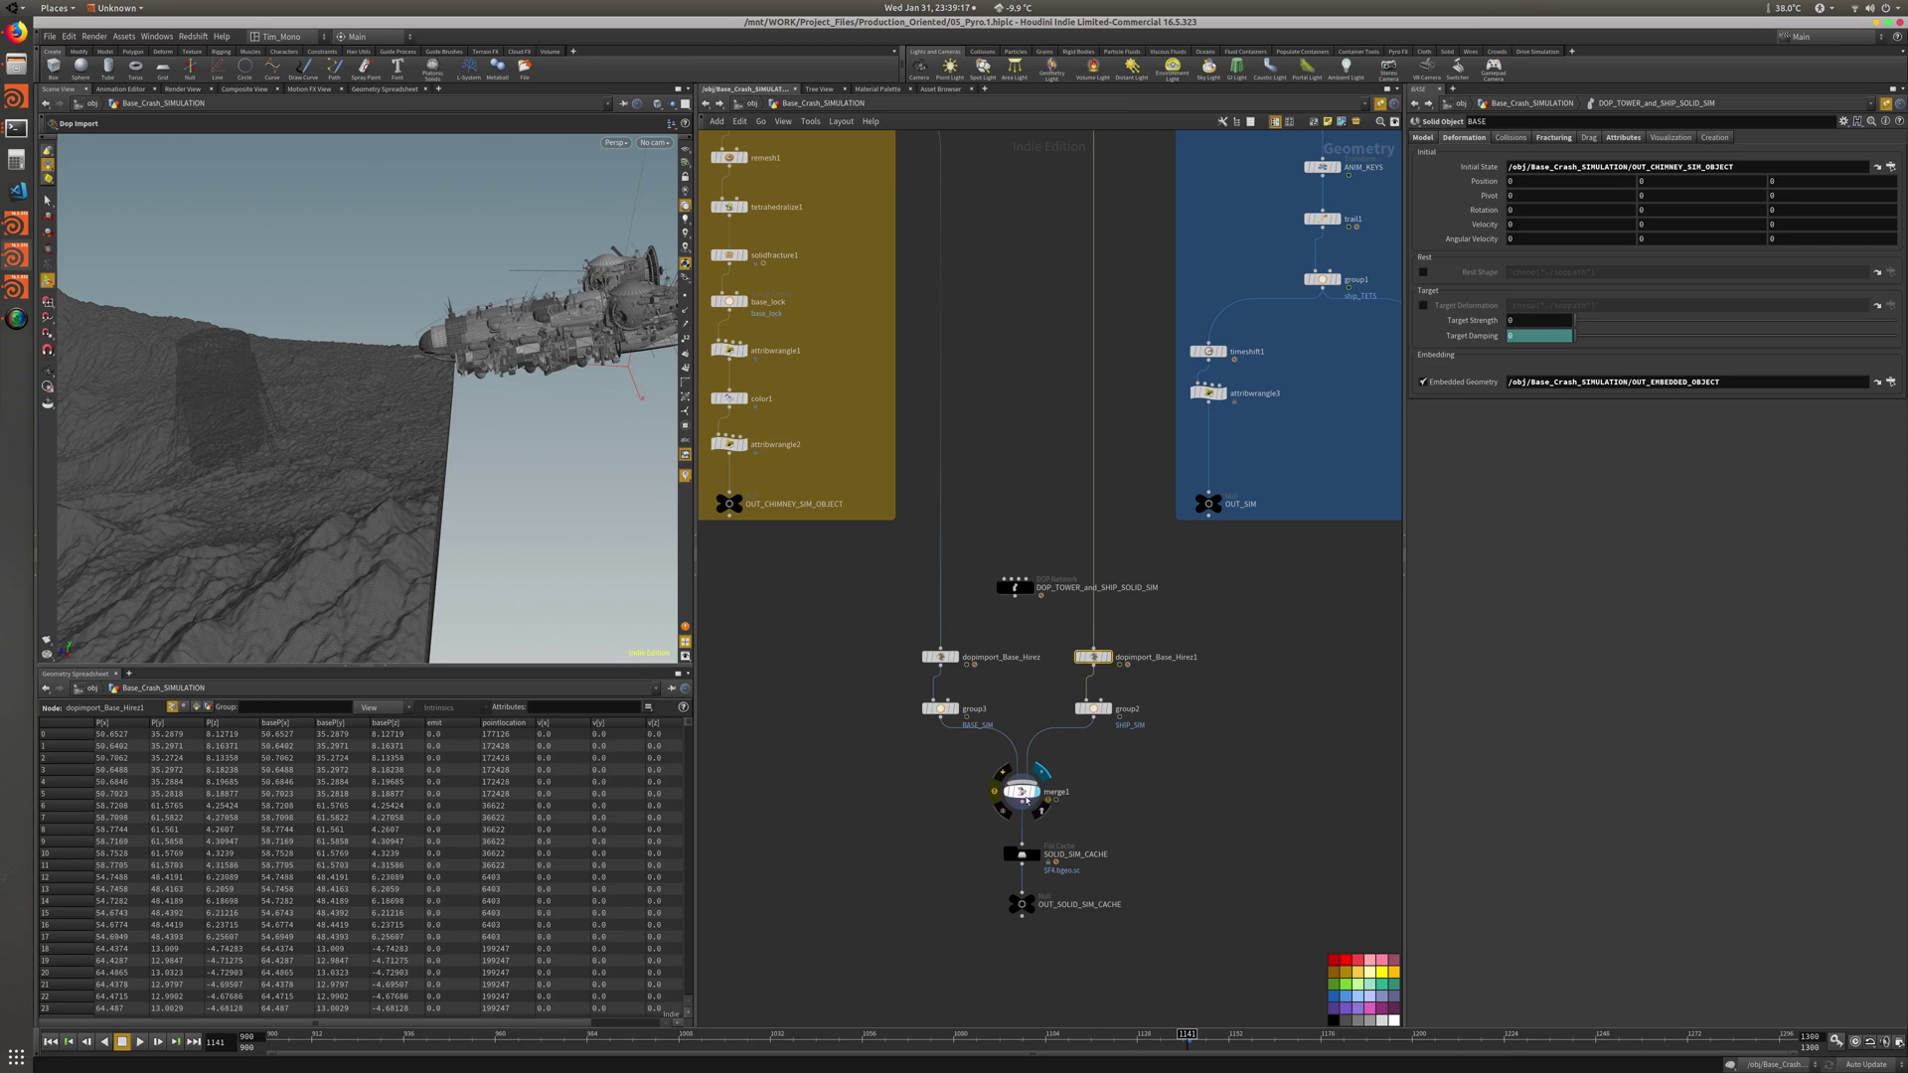
left_click(1024, 794)
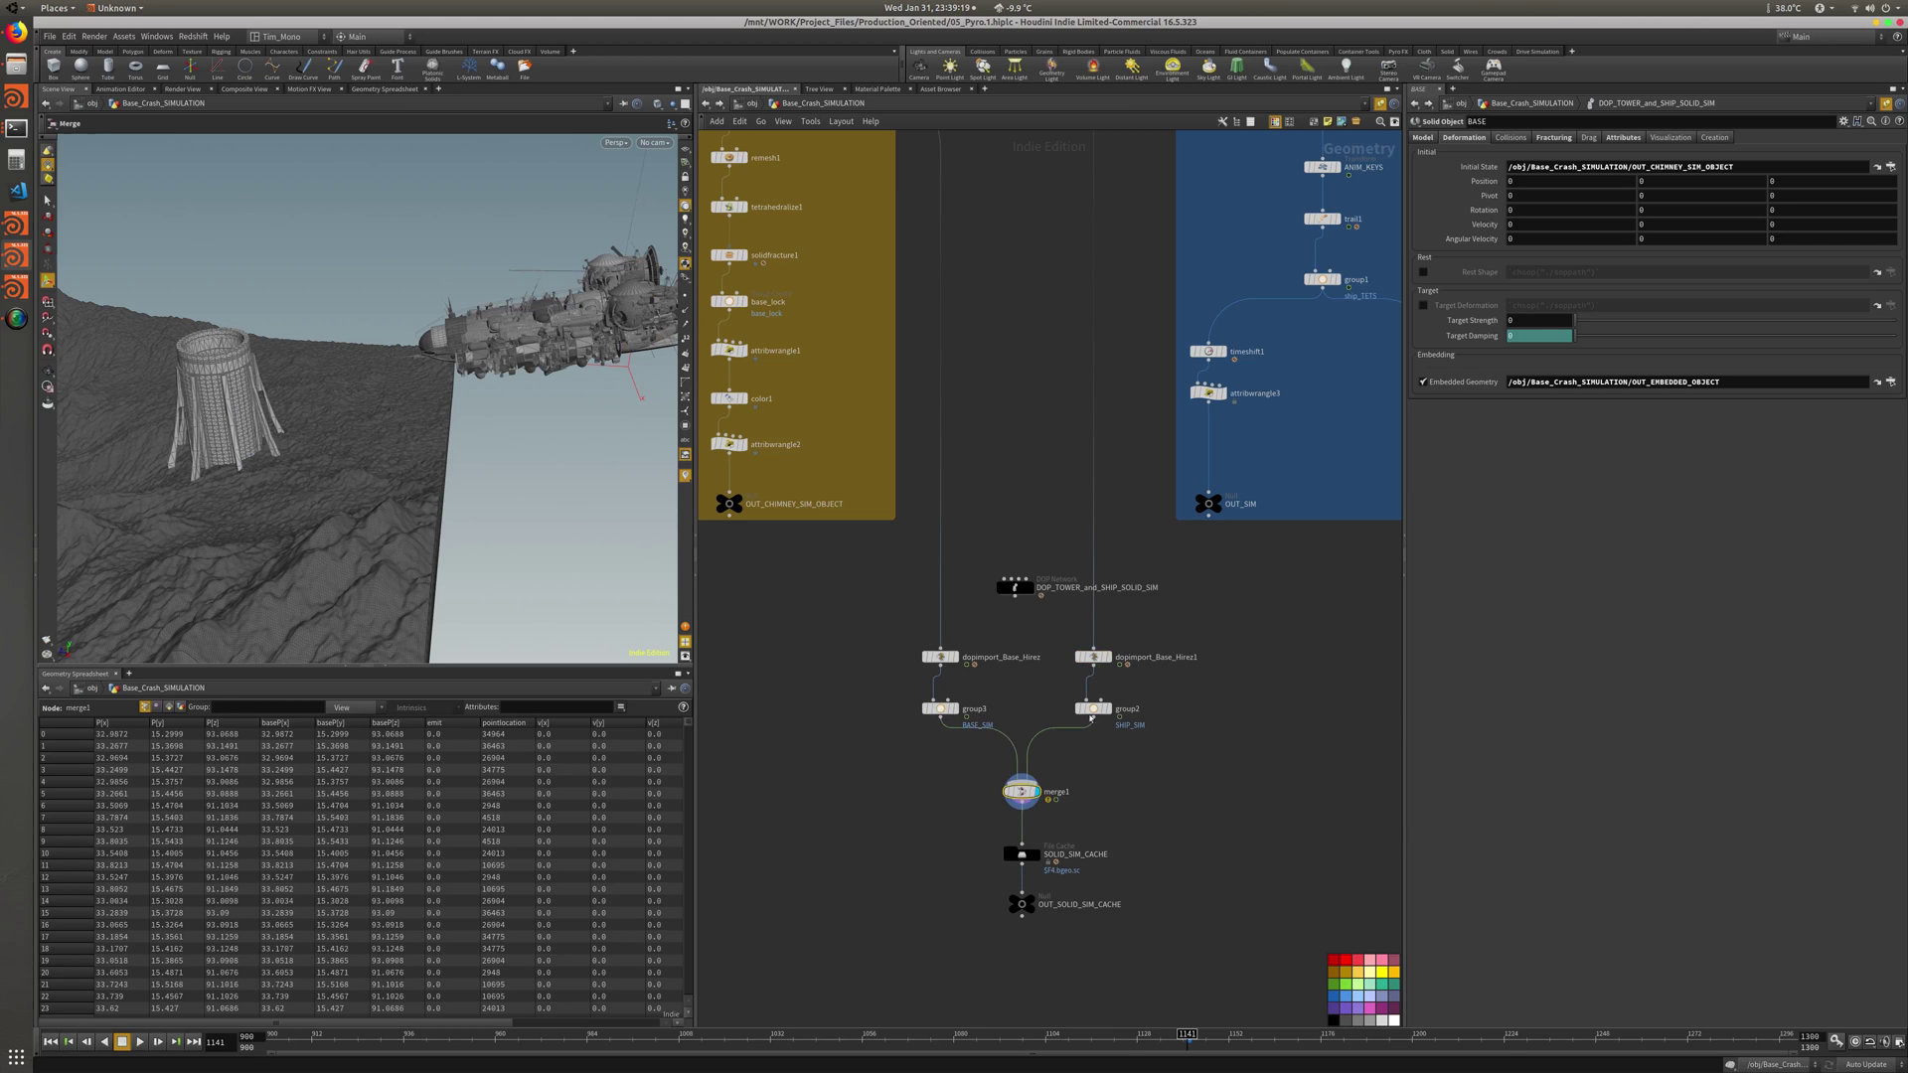
middle_click(1024, 796)
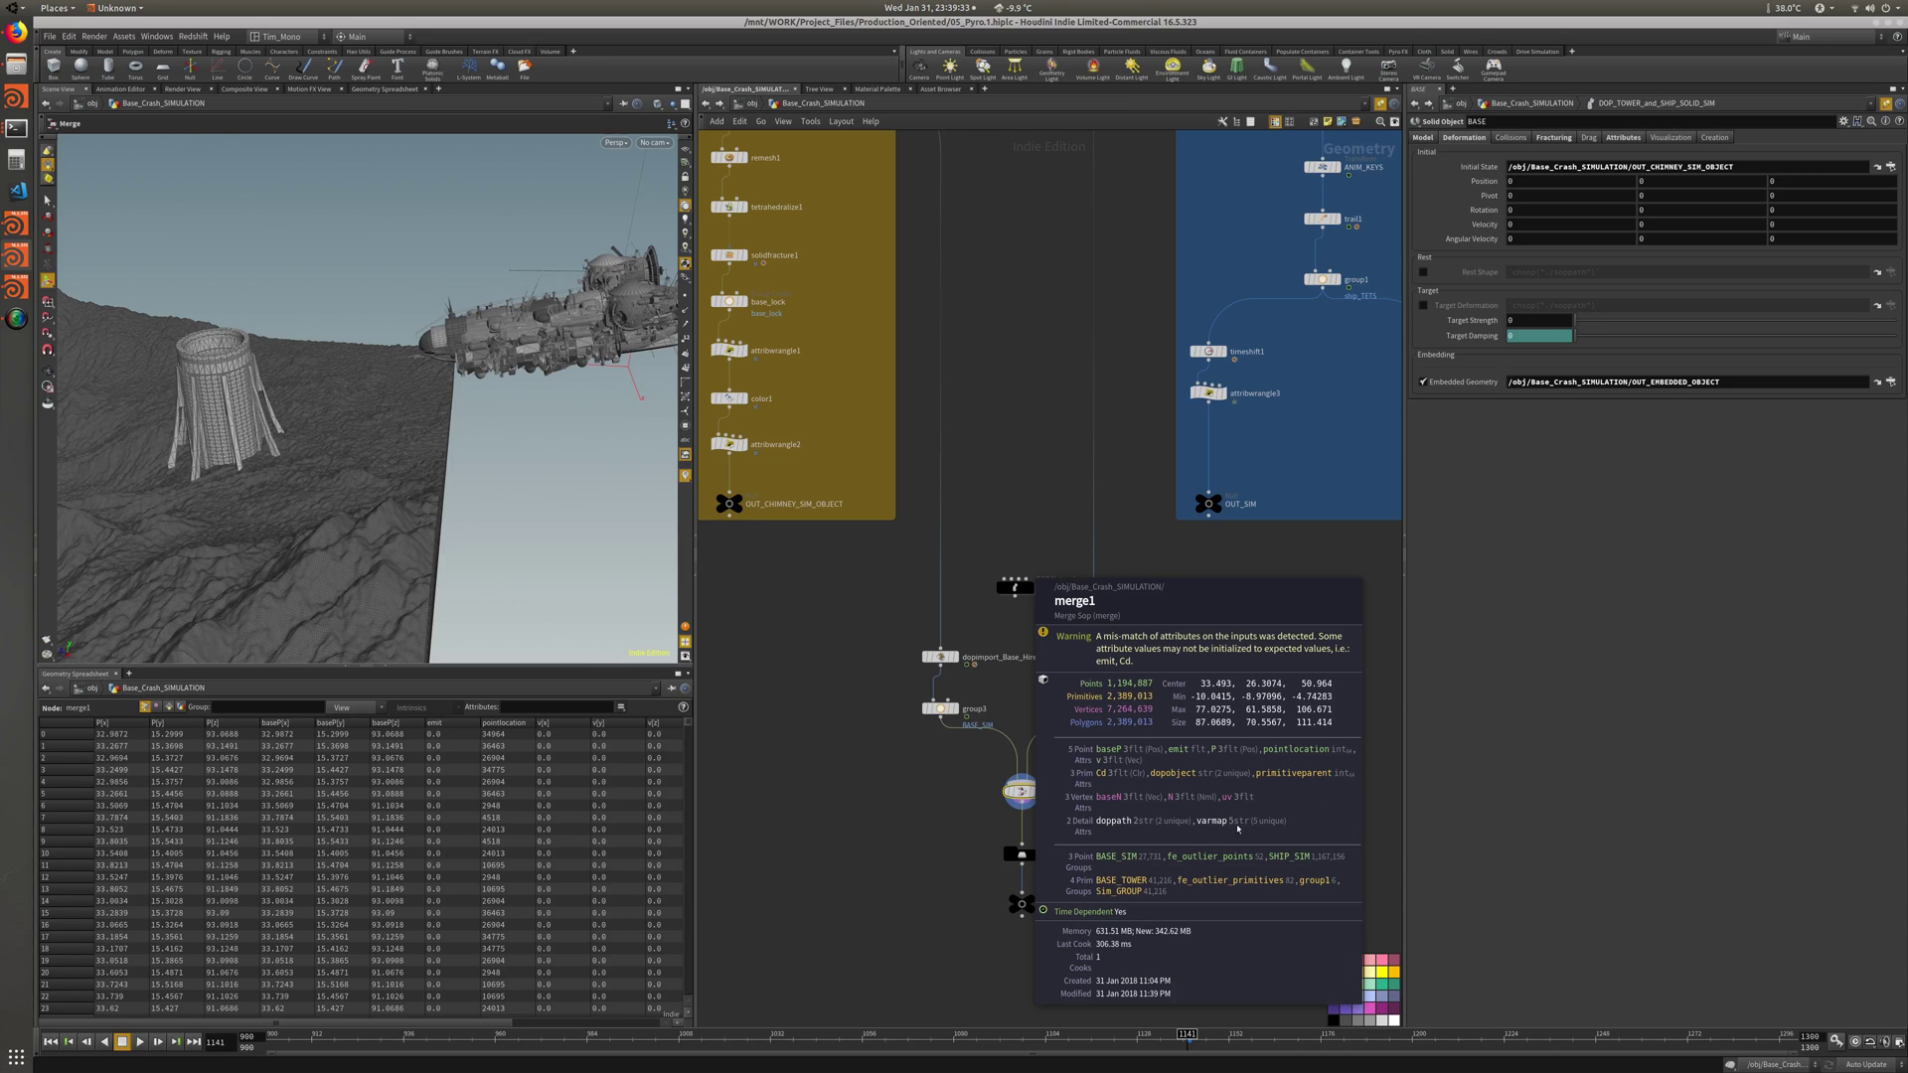
middle_click_drag(1238, 800, 1231, 606)
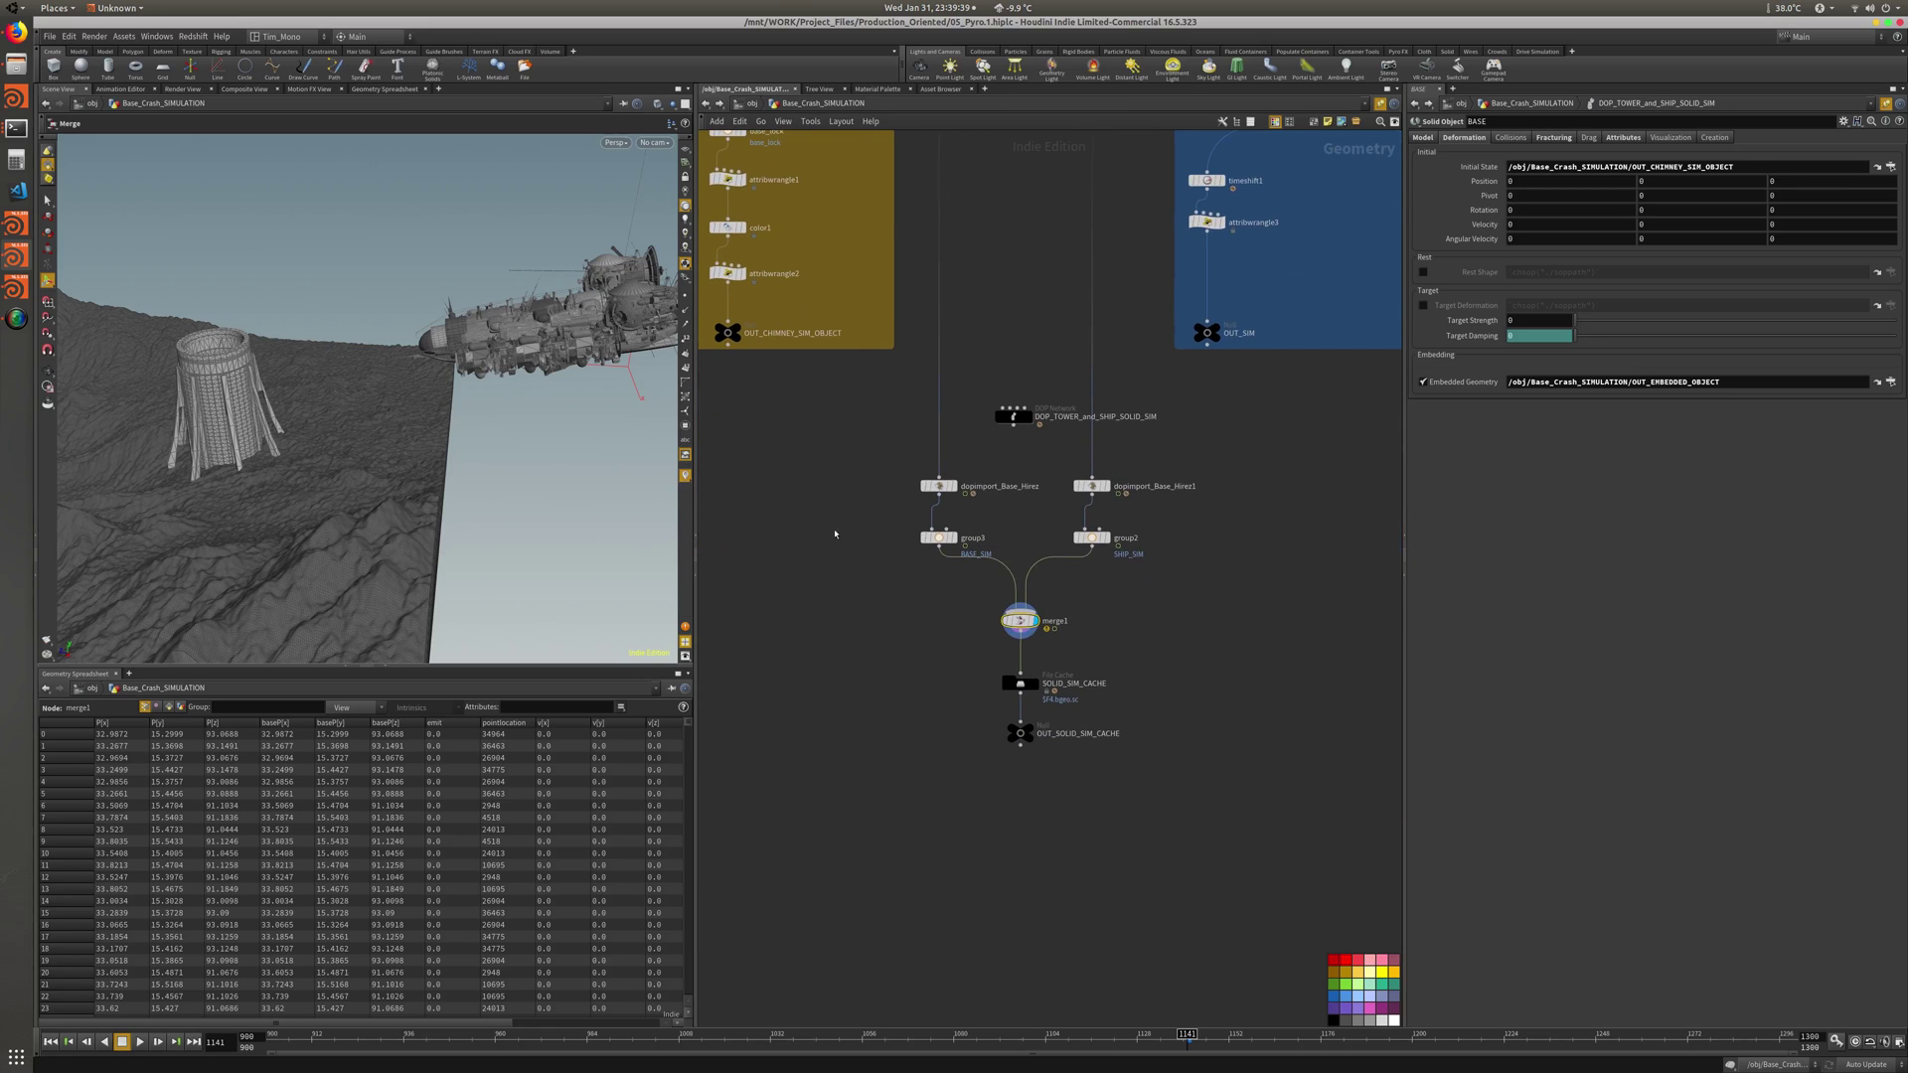
middle_click_drag(834, 533, 854, 582)
left_click_drag(551, 416, 512, 418, "alt")
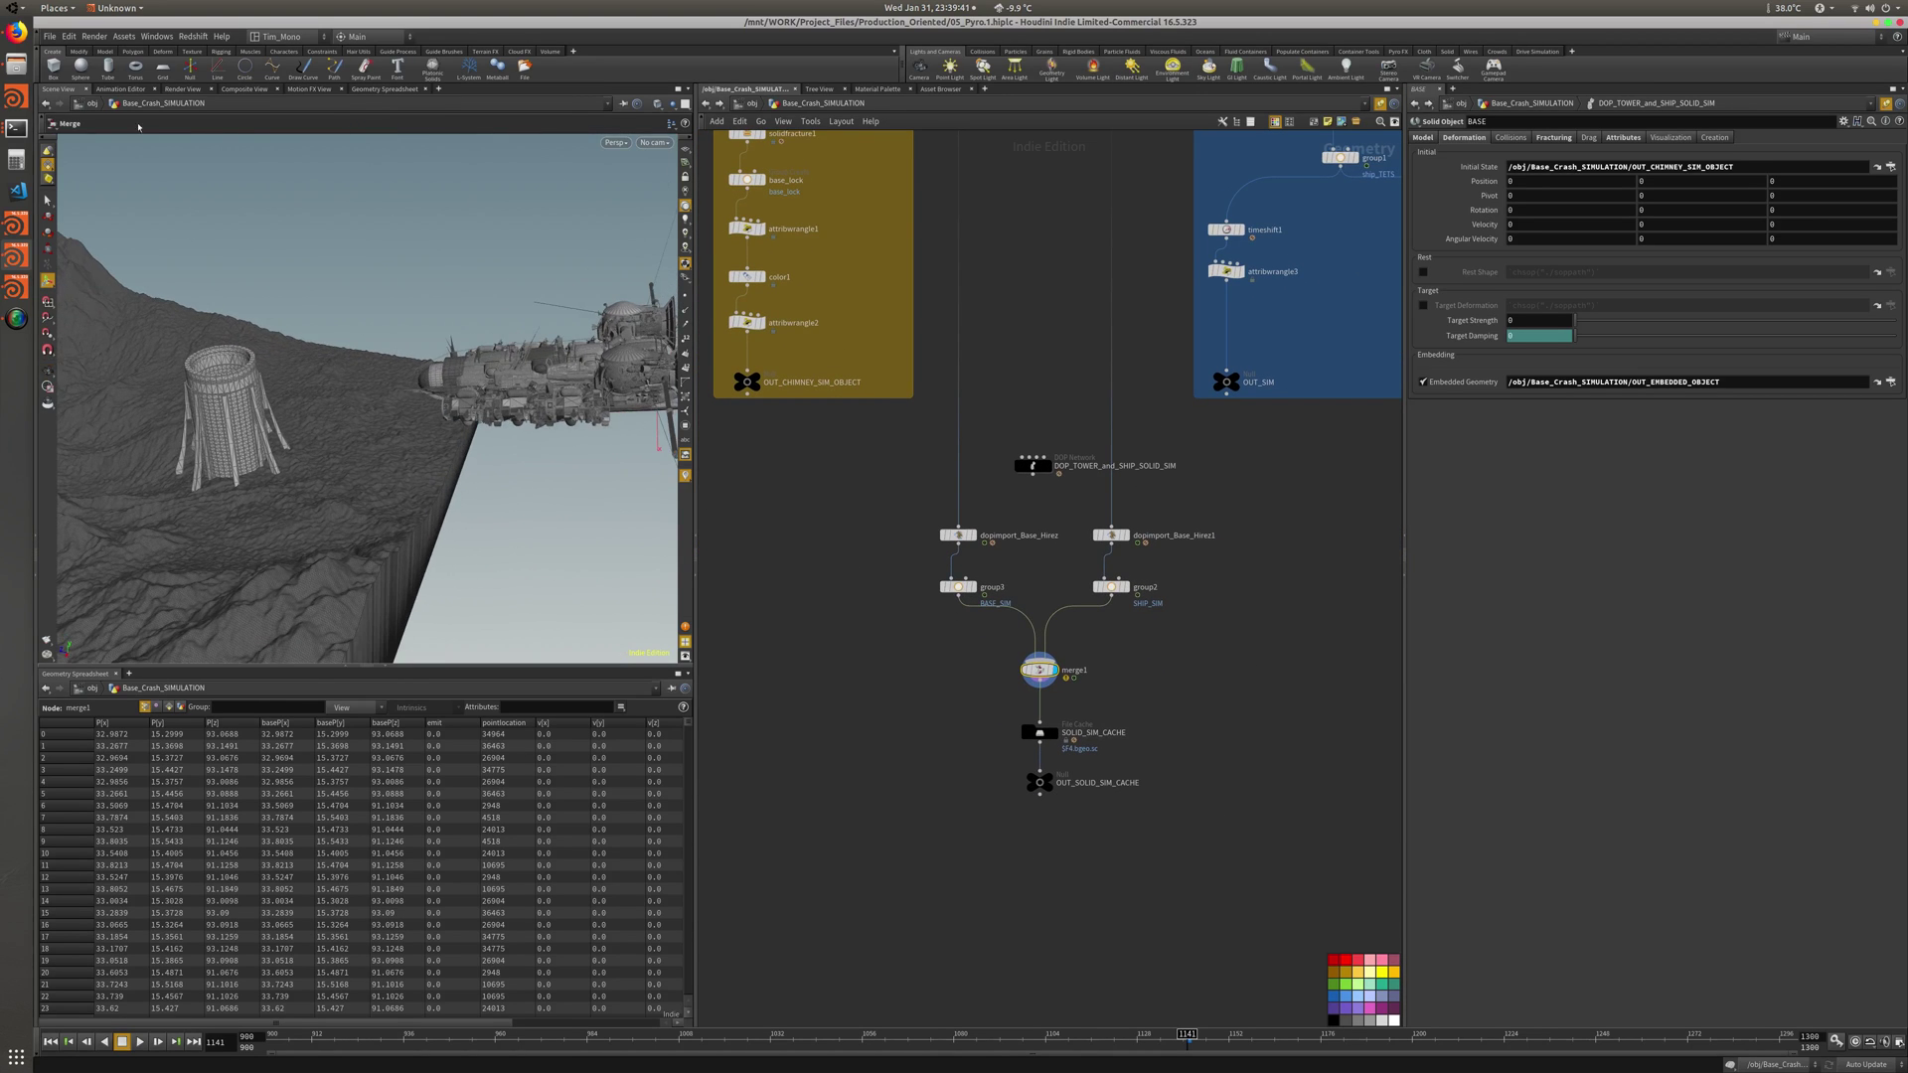
Save the scene as a new file named 06_Solid_Sim.1.hiplc
left_click(49, 39)
left_click(80, 116)
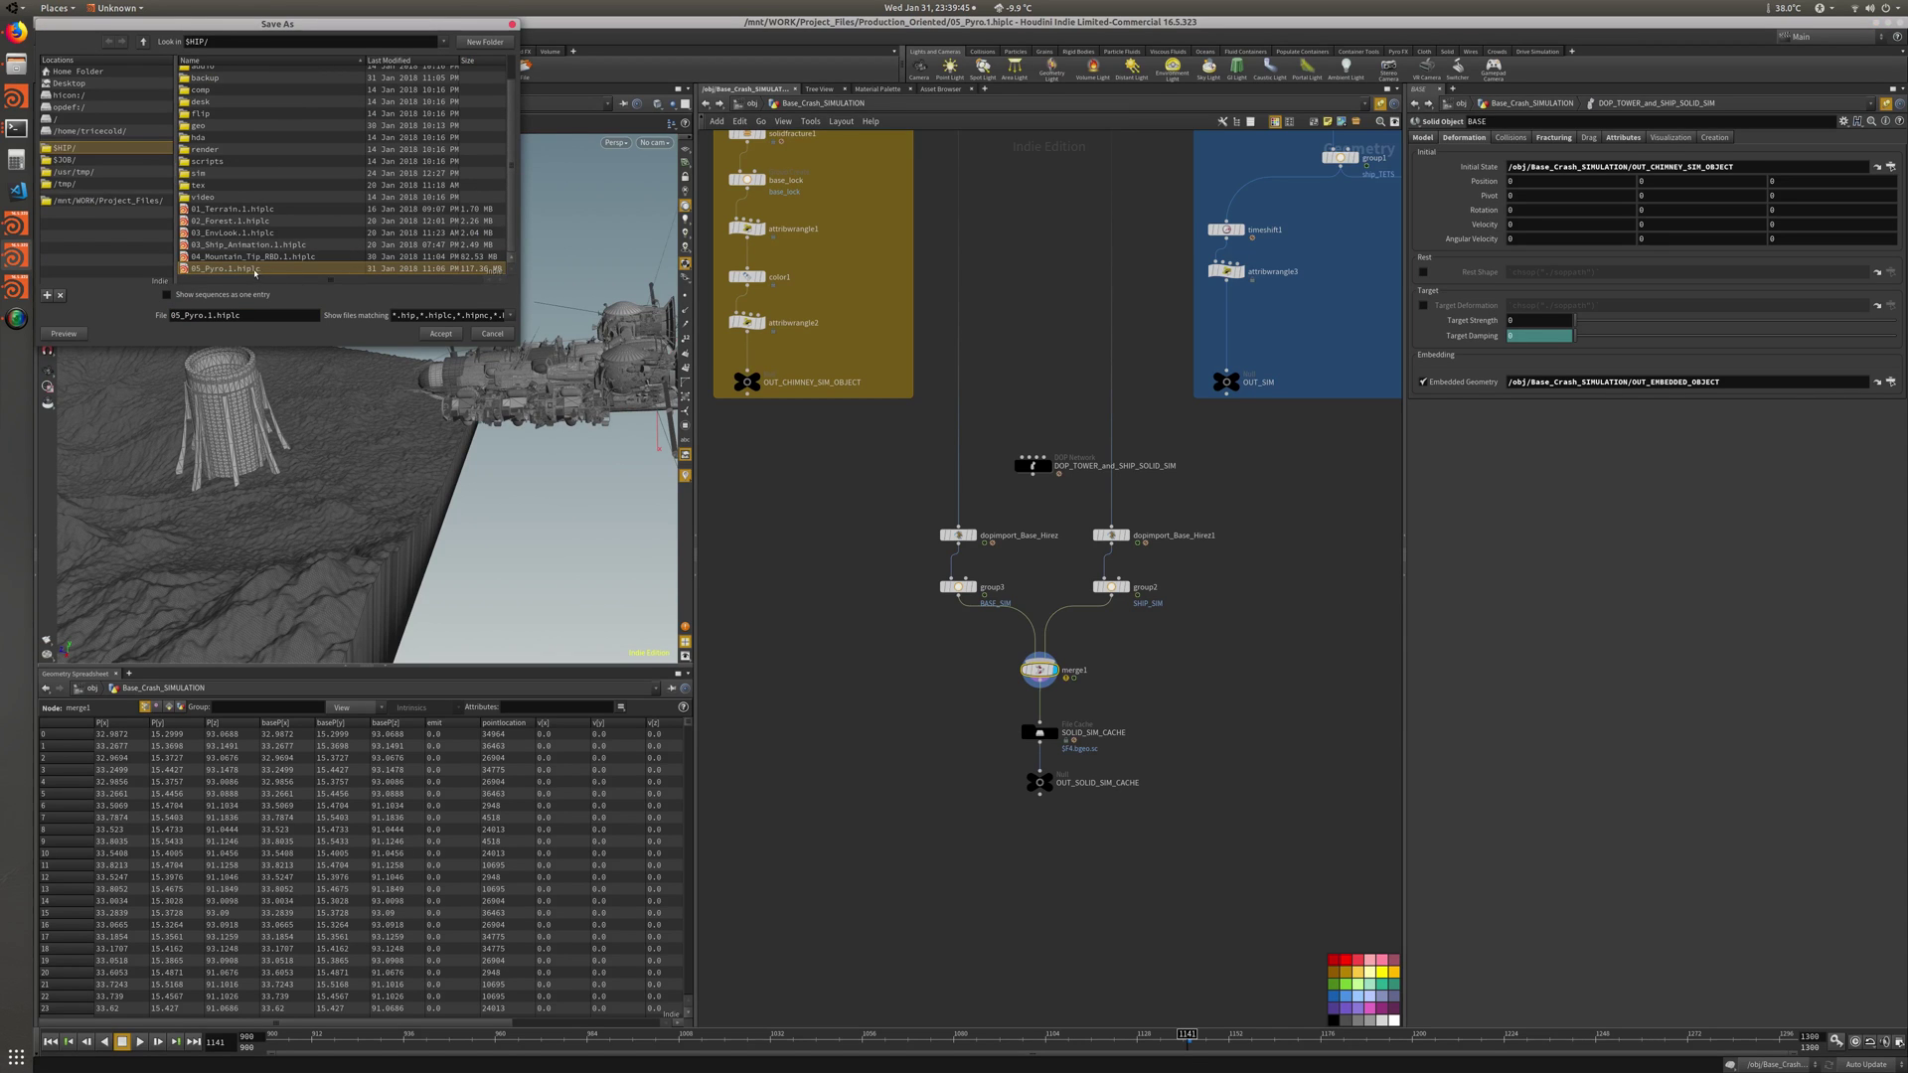
left_click_drag(181, 315, 175, 315)
key("Delete")
key("Delete")
key("Delete")
key("Delete")
type("Solid_Sim")
key("Return")
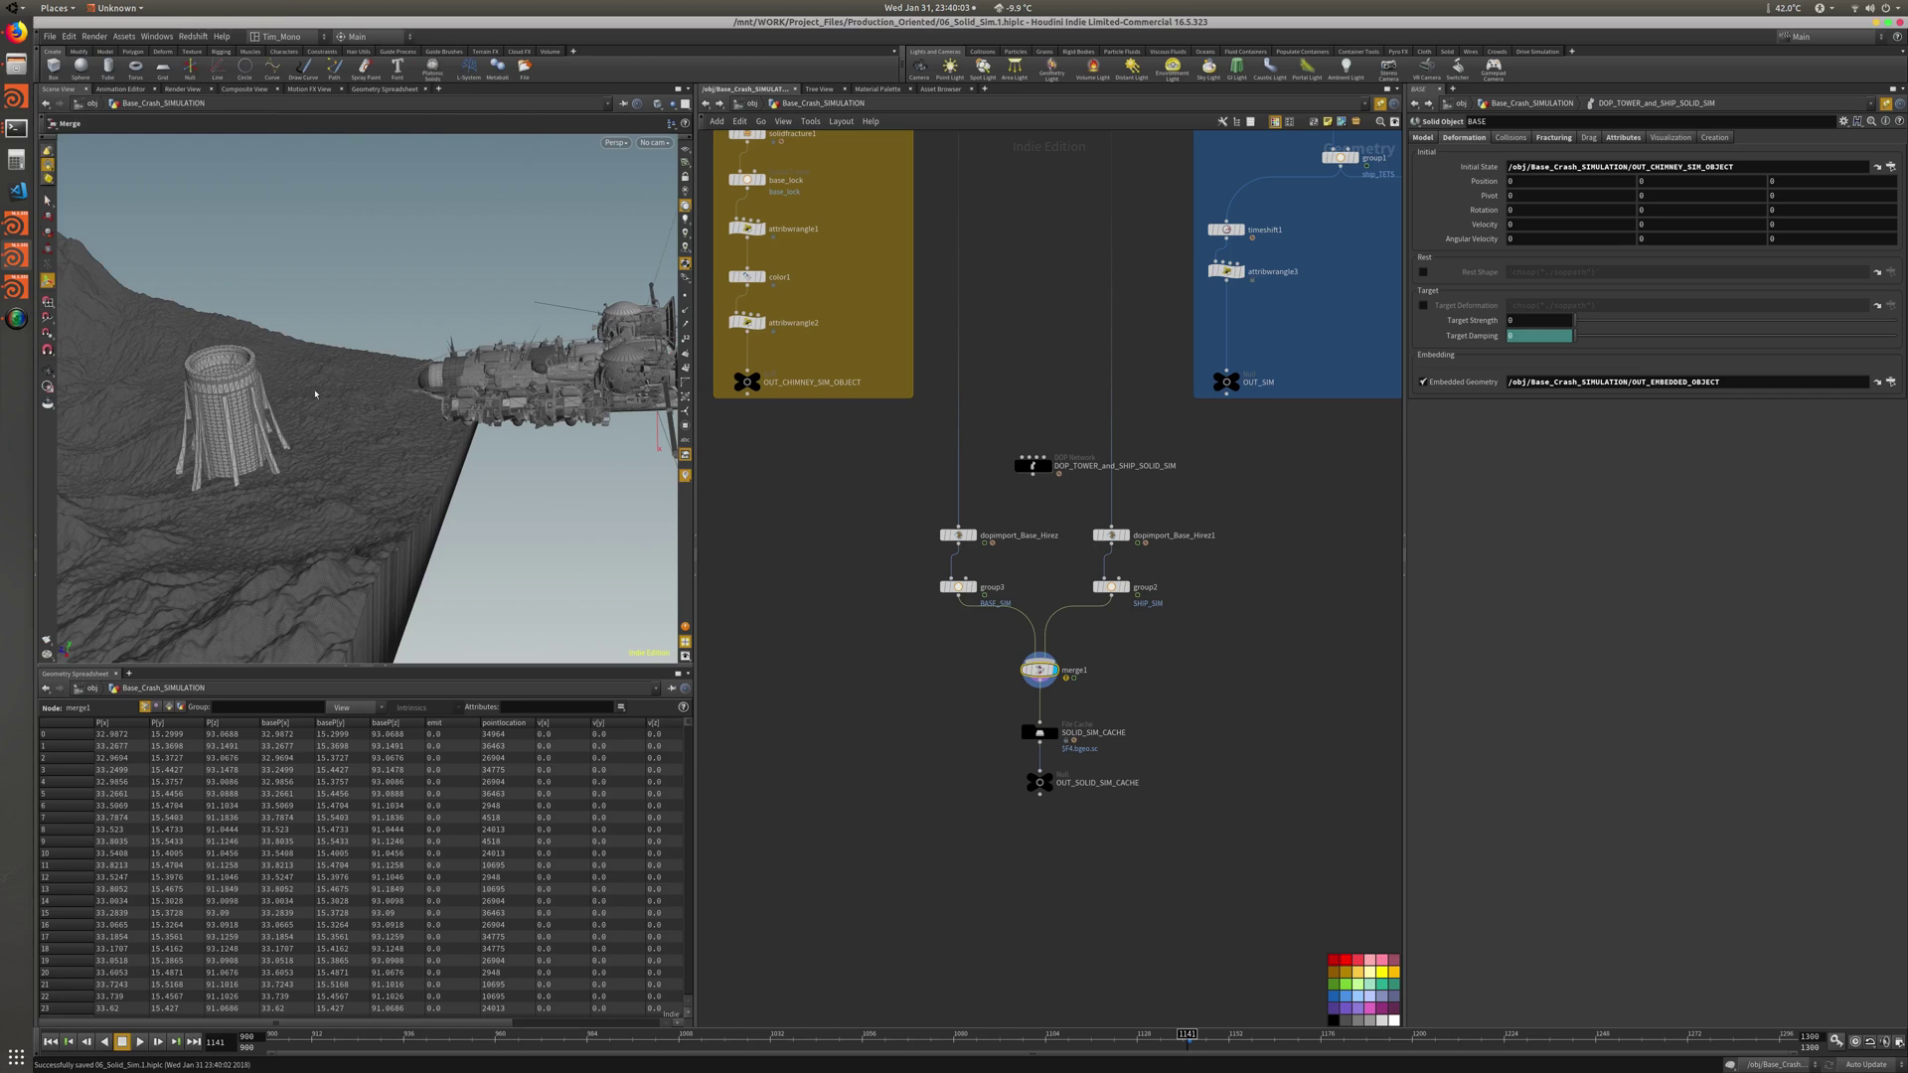
Examine the merged ship and tower from close up and from above in the viewport
key("space")
middle_click_drag(490, 354, 298, 427)
right_click_drag(298, 427, 417, 477)
left_click_drag(418, 477, 477, 437)
right_click_drag(477, 437, 426, 444)
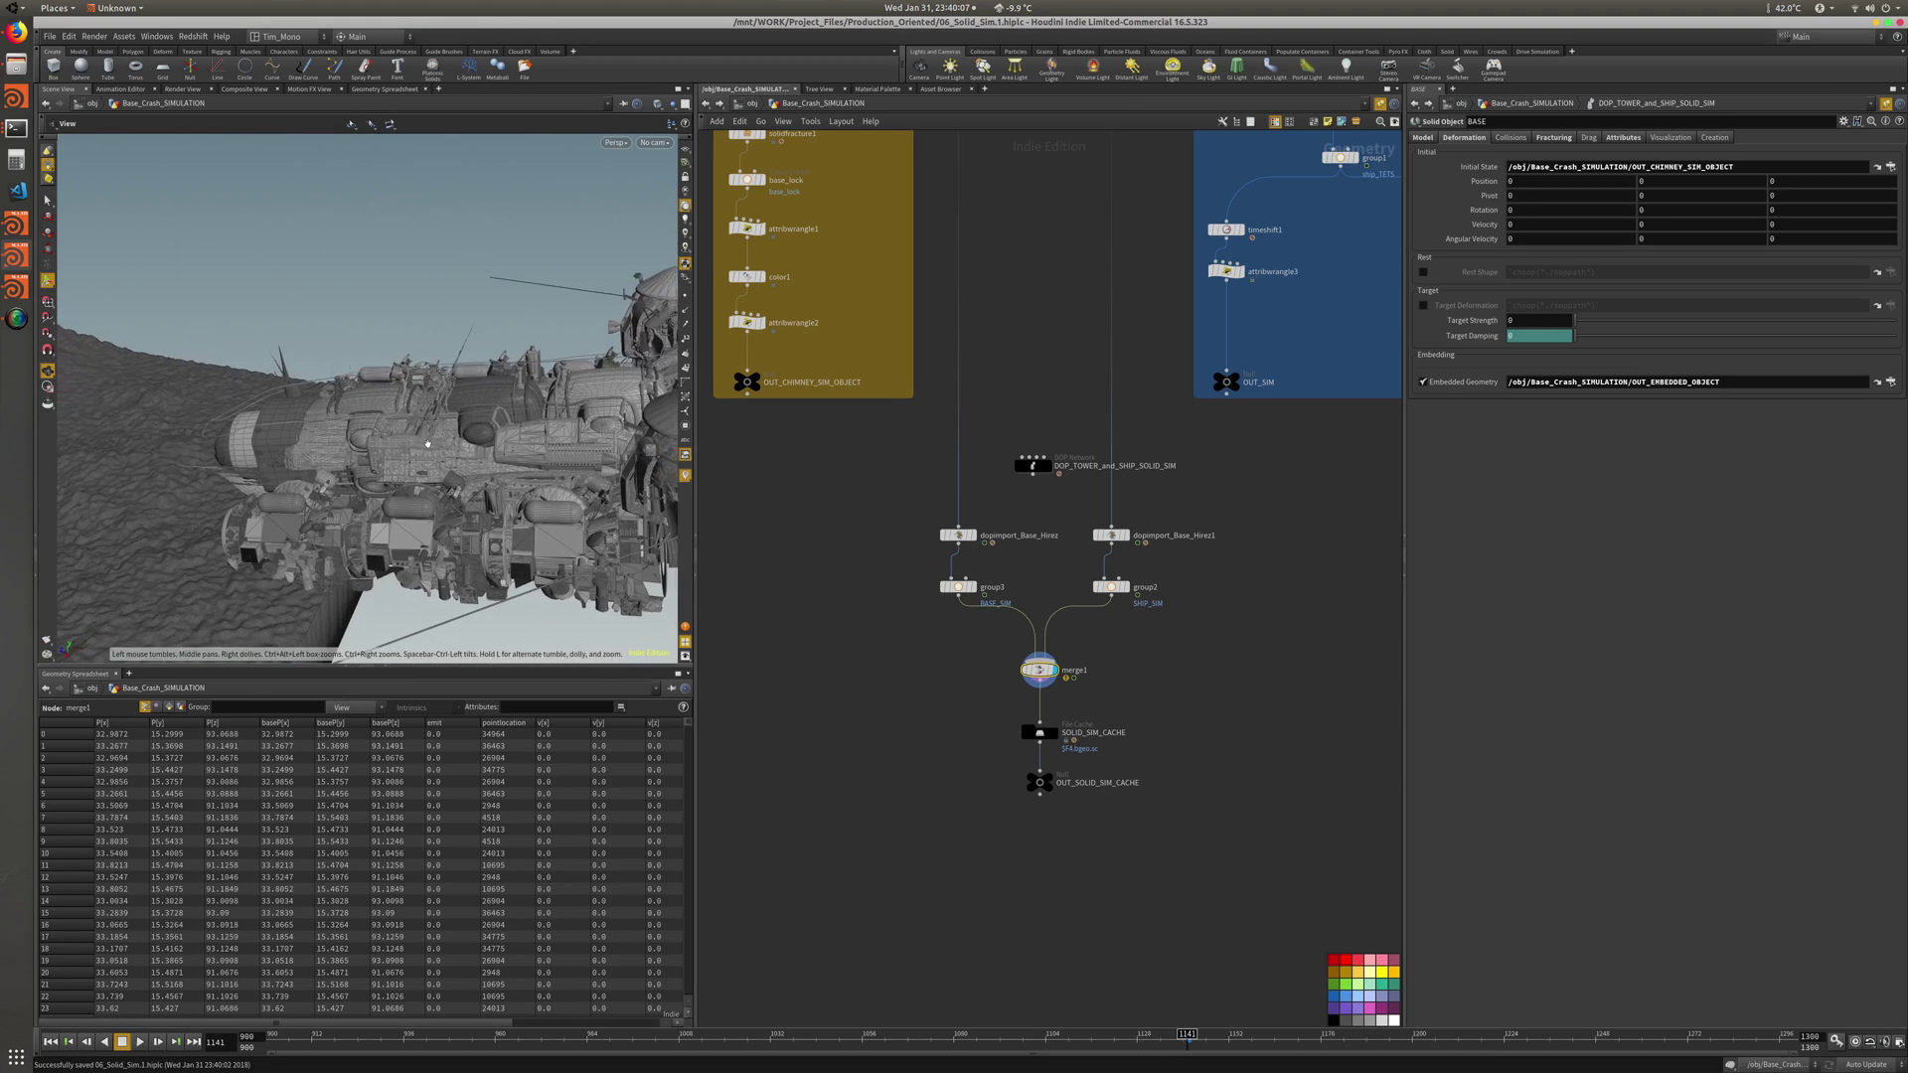
left_click_drag(426, 443, 503, 433)
right_click_drag(503, 434, 432, 418)
left_click_drag(432, 417, 511, 363)
right_click_drag(511, 363, 503, 328)
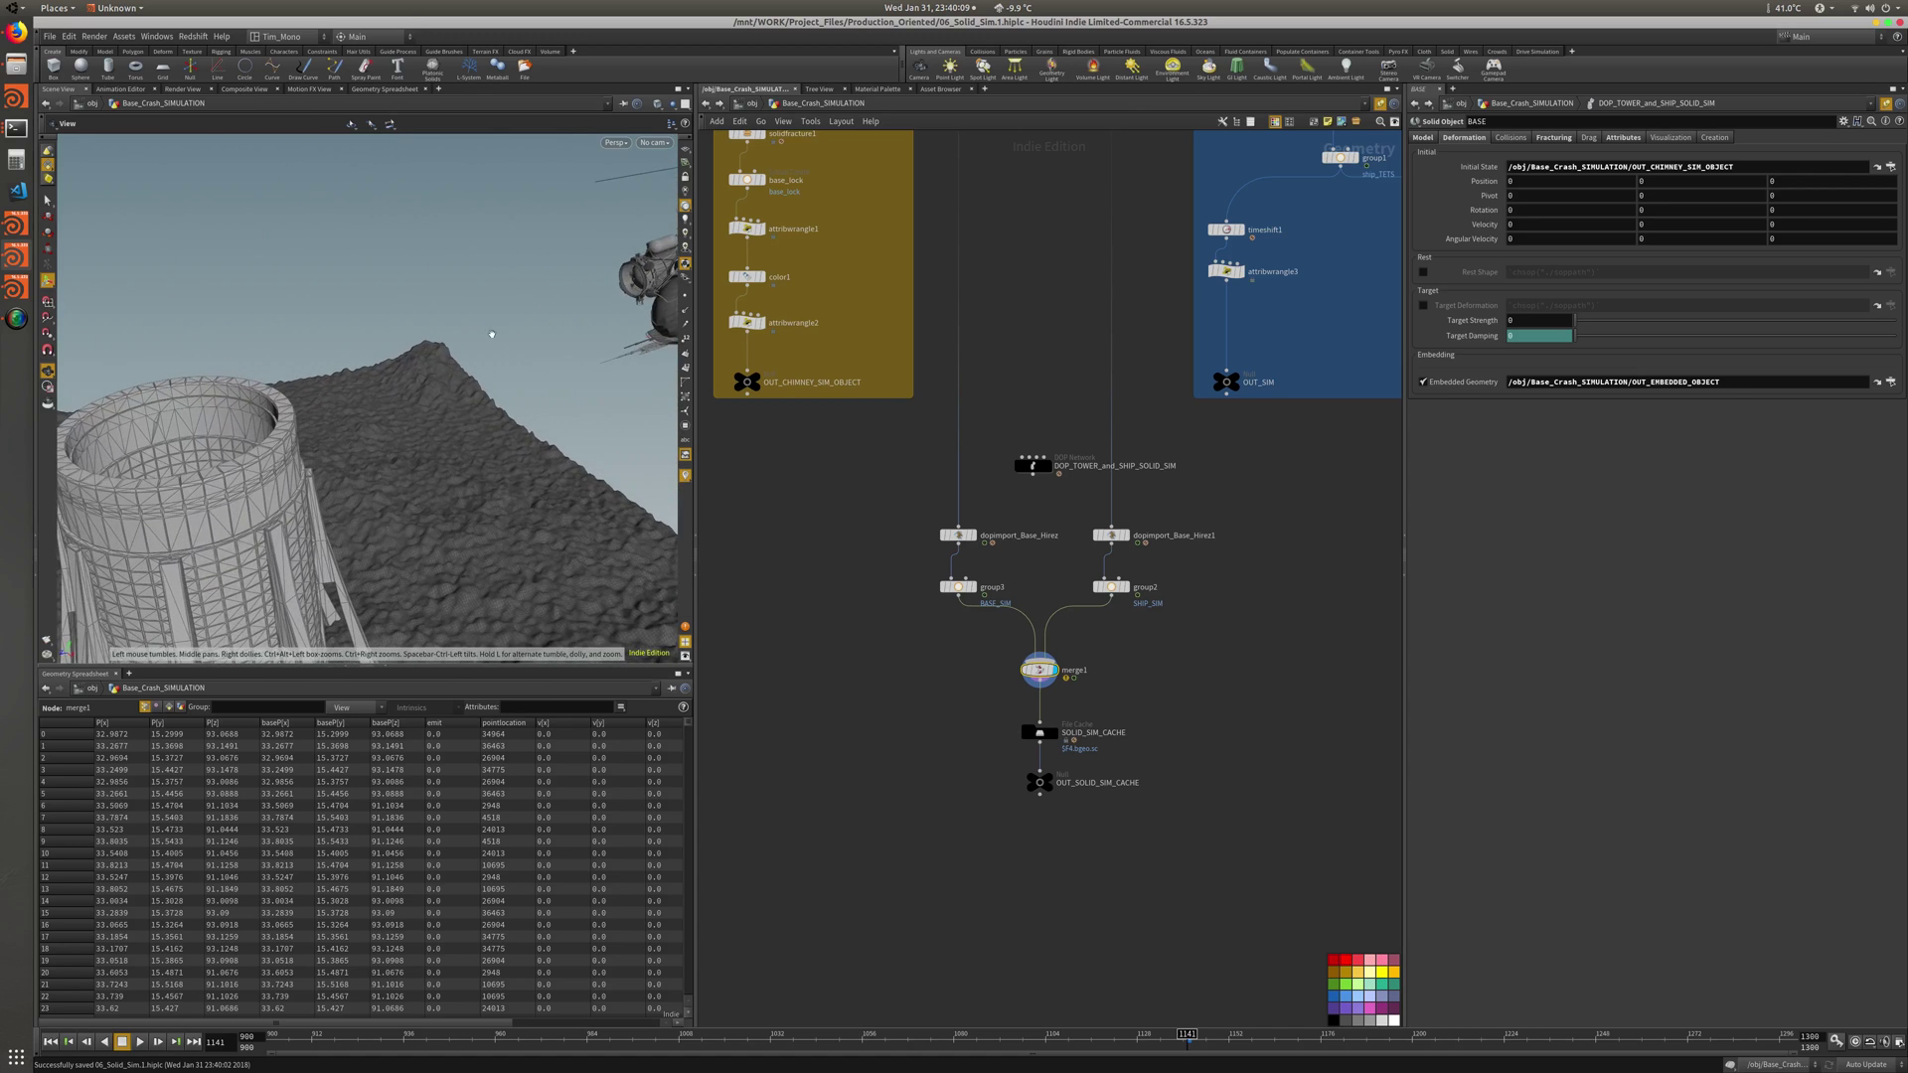
middle_click_drag(437, 348, 478, 322)
left_click_drag(402, 396, 361, 415)
right_click_drag(364, 424, 173, 353)
left_click_drag(173, 353, 343, 363)
right_click_drag(343, 362, 417, 403)
left_click_drag(418, 403, 417, 336)
middle_click_drag(417, 335, 373, 306)
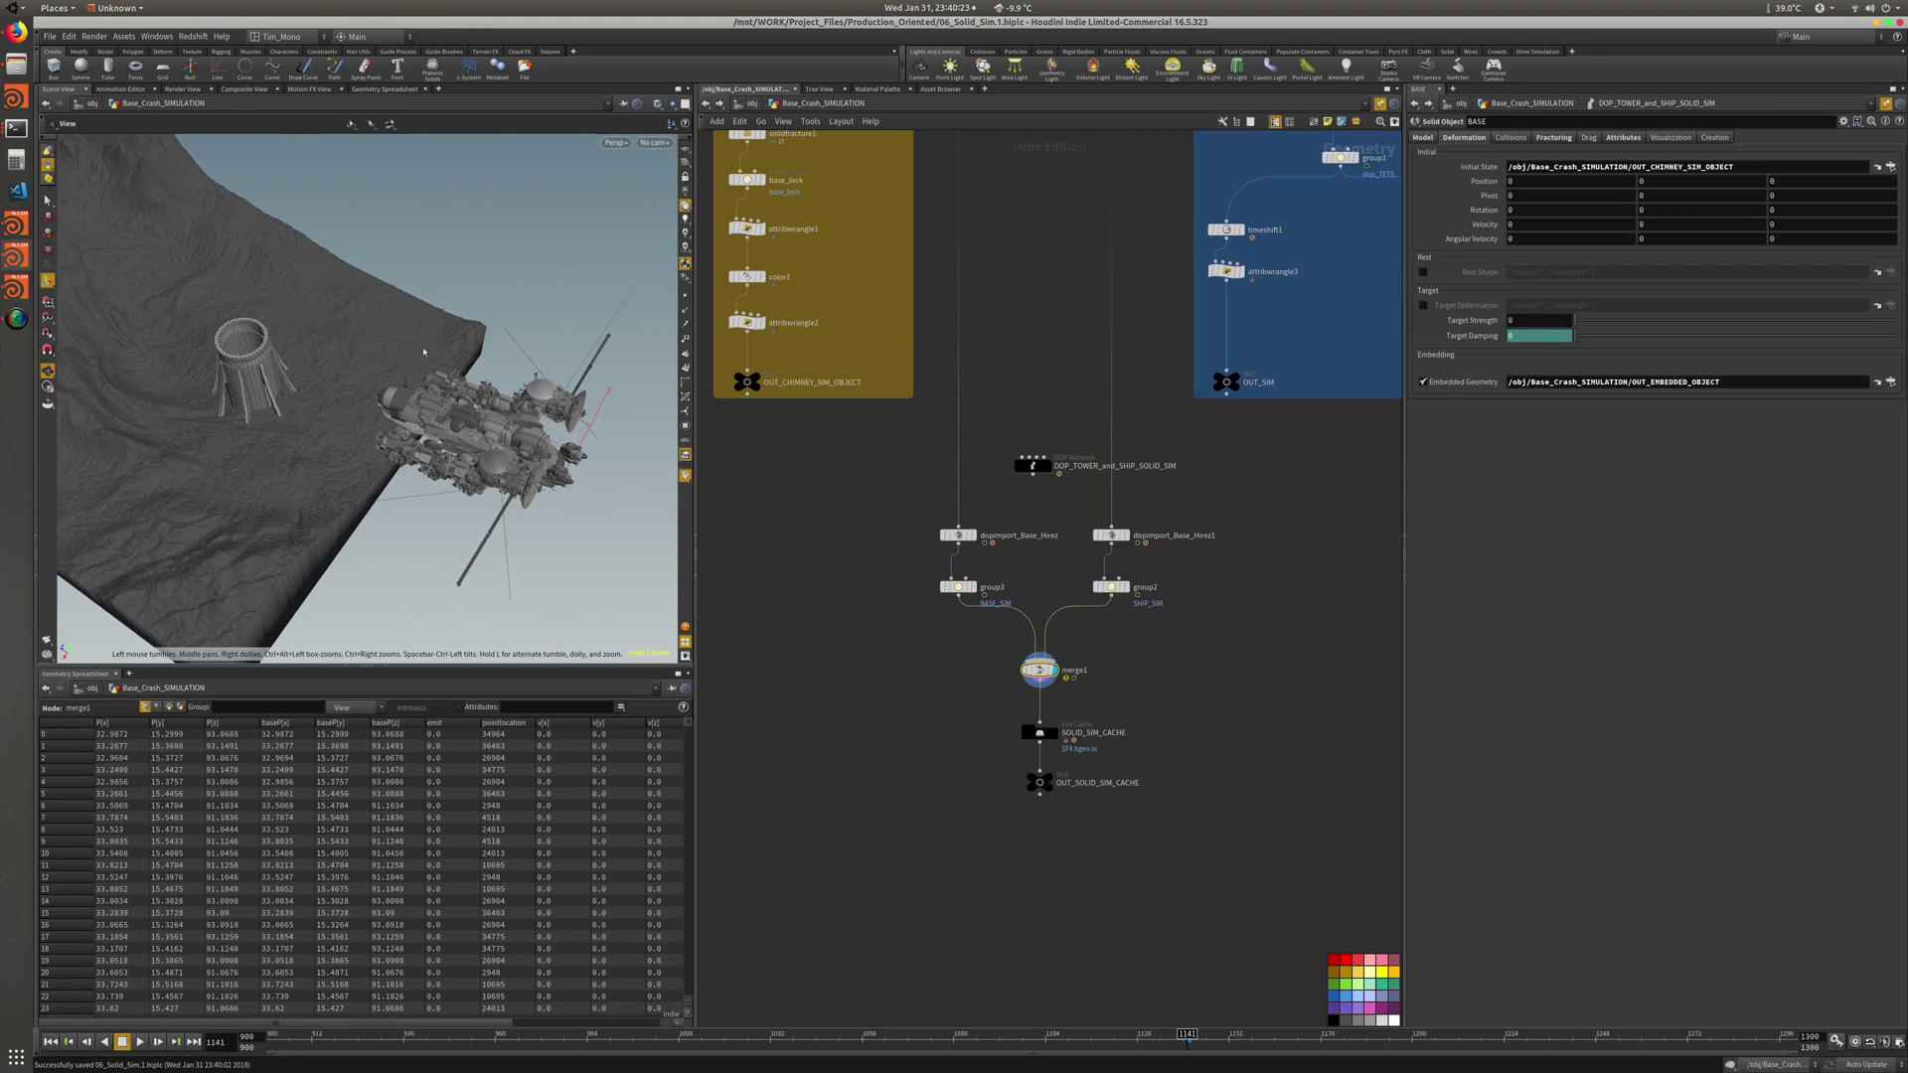
Play the simulation and examine the ship's impact on the tower from several angles
mouse_move(829, 676)
middle_mouse_down()
mouse_move(811, 694)
mouse_move(820, 679)
middle_mouse_up()
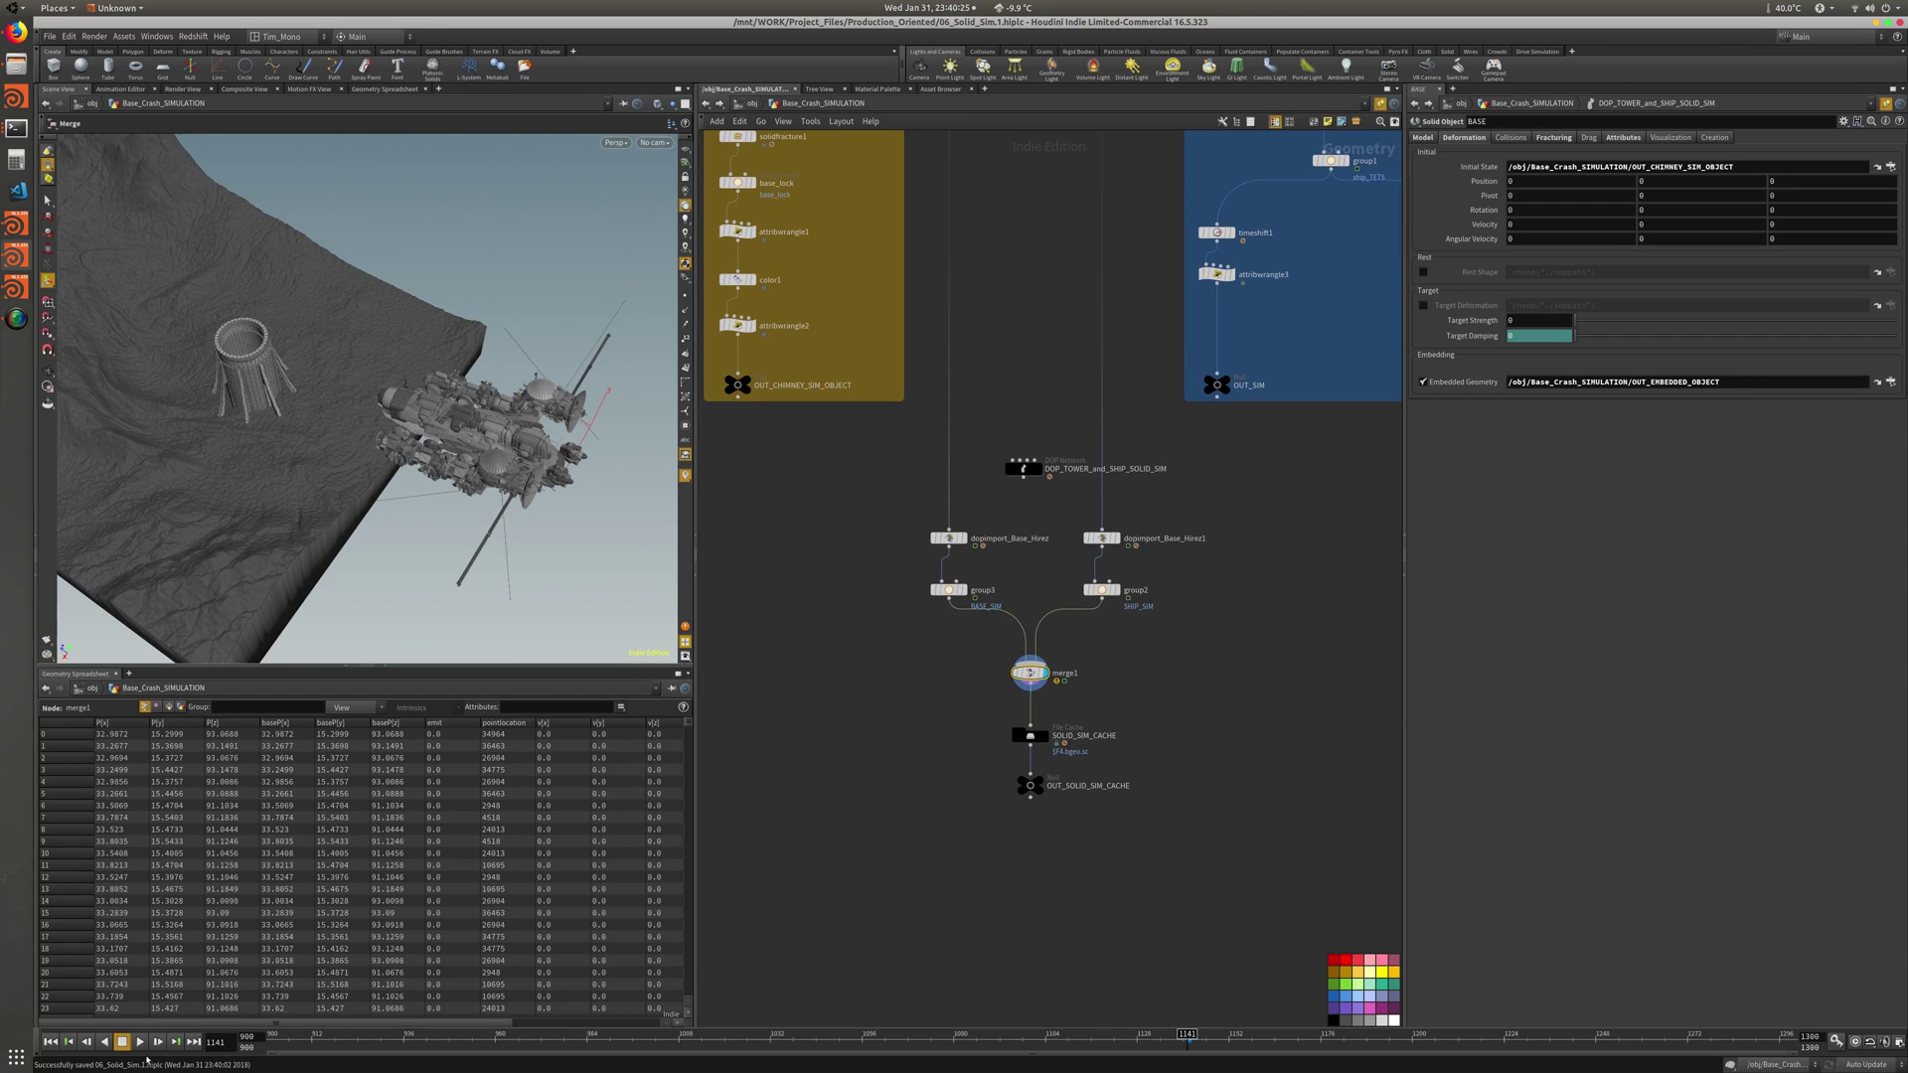
left_click(140, 1042)
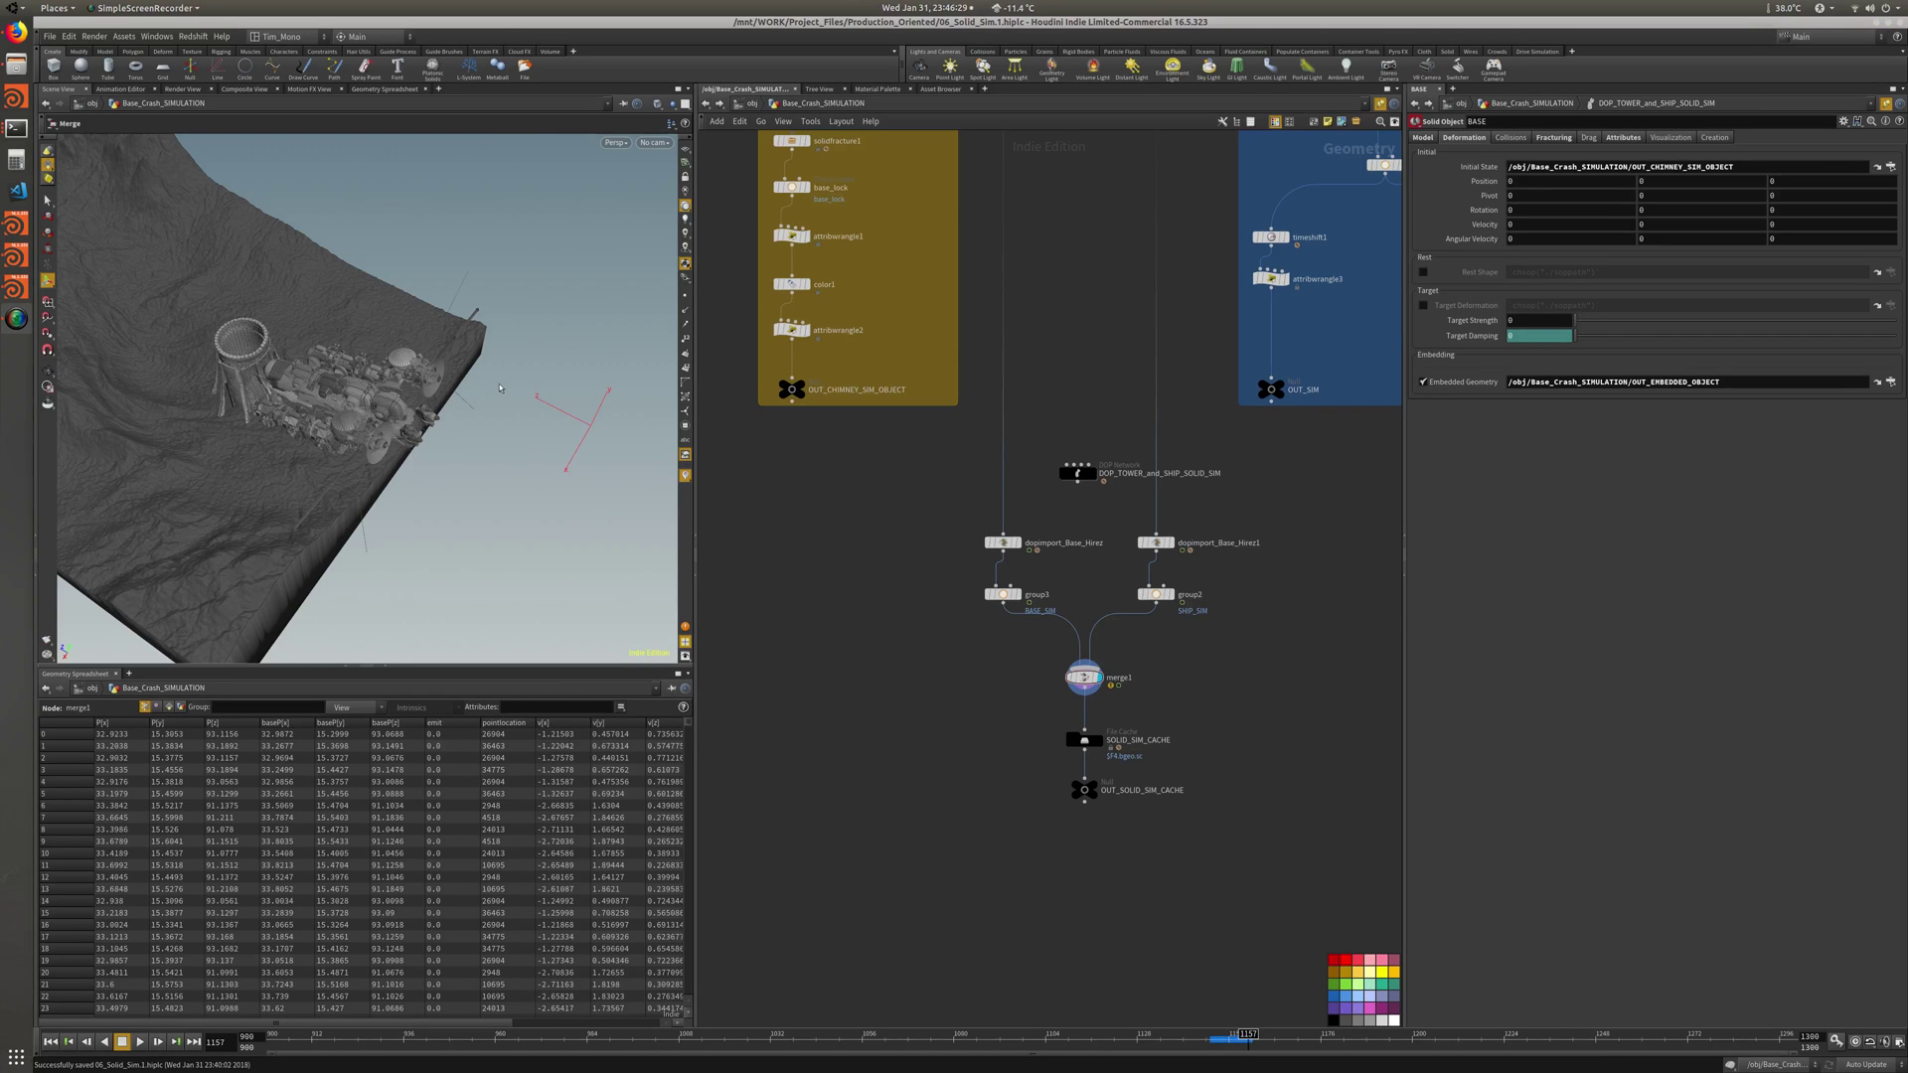
left_click_drag(501, 384, 527, 338, "alt")
right_click_drag(472, 350, 557, 397, "alt")
middle_click_drag(259, 368, 416, 389, "alt")
mouse_move(415, 388)
right_mouse_down()
mouse_move(456, 374)
mouse_move(422, 388)
right_mouse_up()
left_click_drag(423, 388, 423, 322)
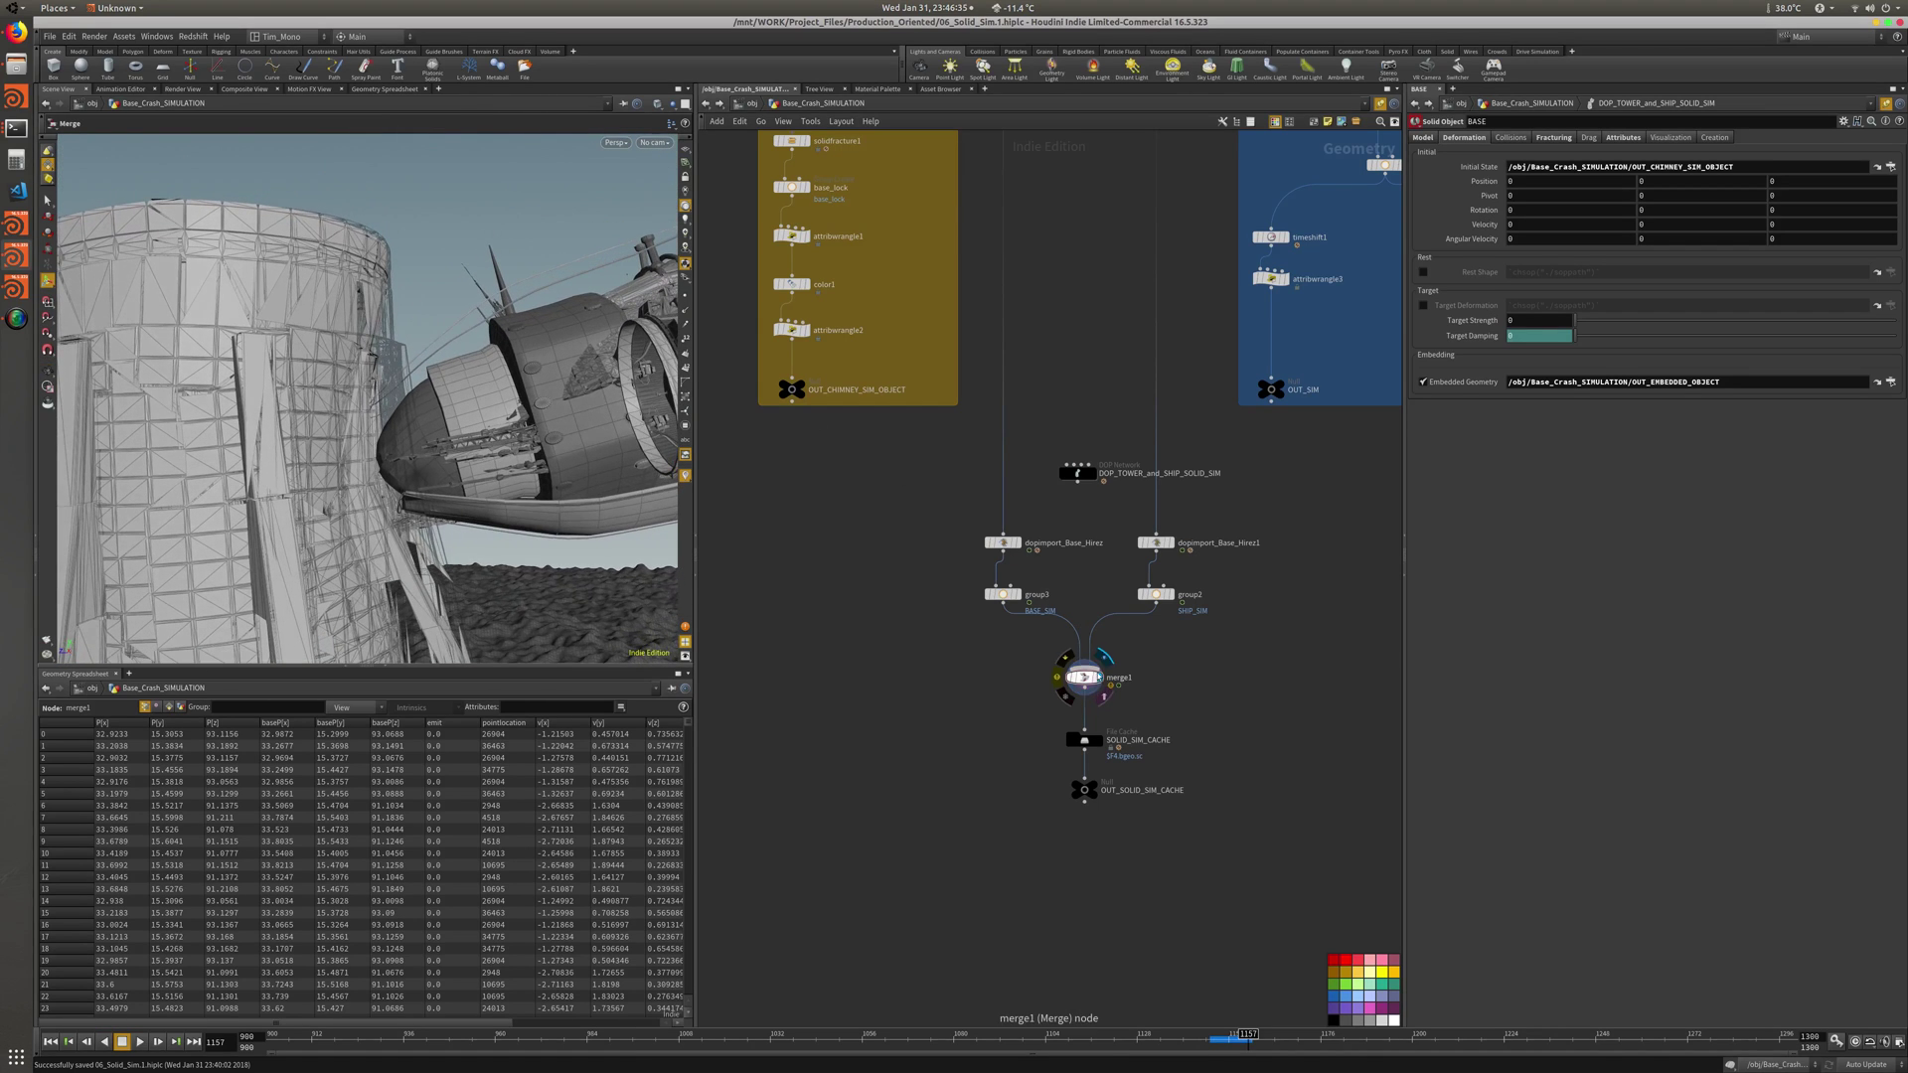
right_click_drag(504, 484, 397, 437, "alt")
left_click_drag(398, 437, 8, 399, "alt")
left_click_drag(393, 343, 403, 485)
Select the SOLID_SIM_CACHE node, switch scene updating to Manual and return to frame 1141
middle_click_drag(1007, 666, 982, 581)
left_click_drag(1031, 631, 1164, 660)
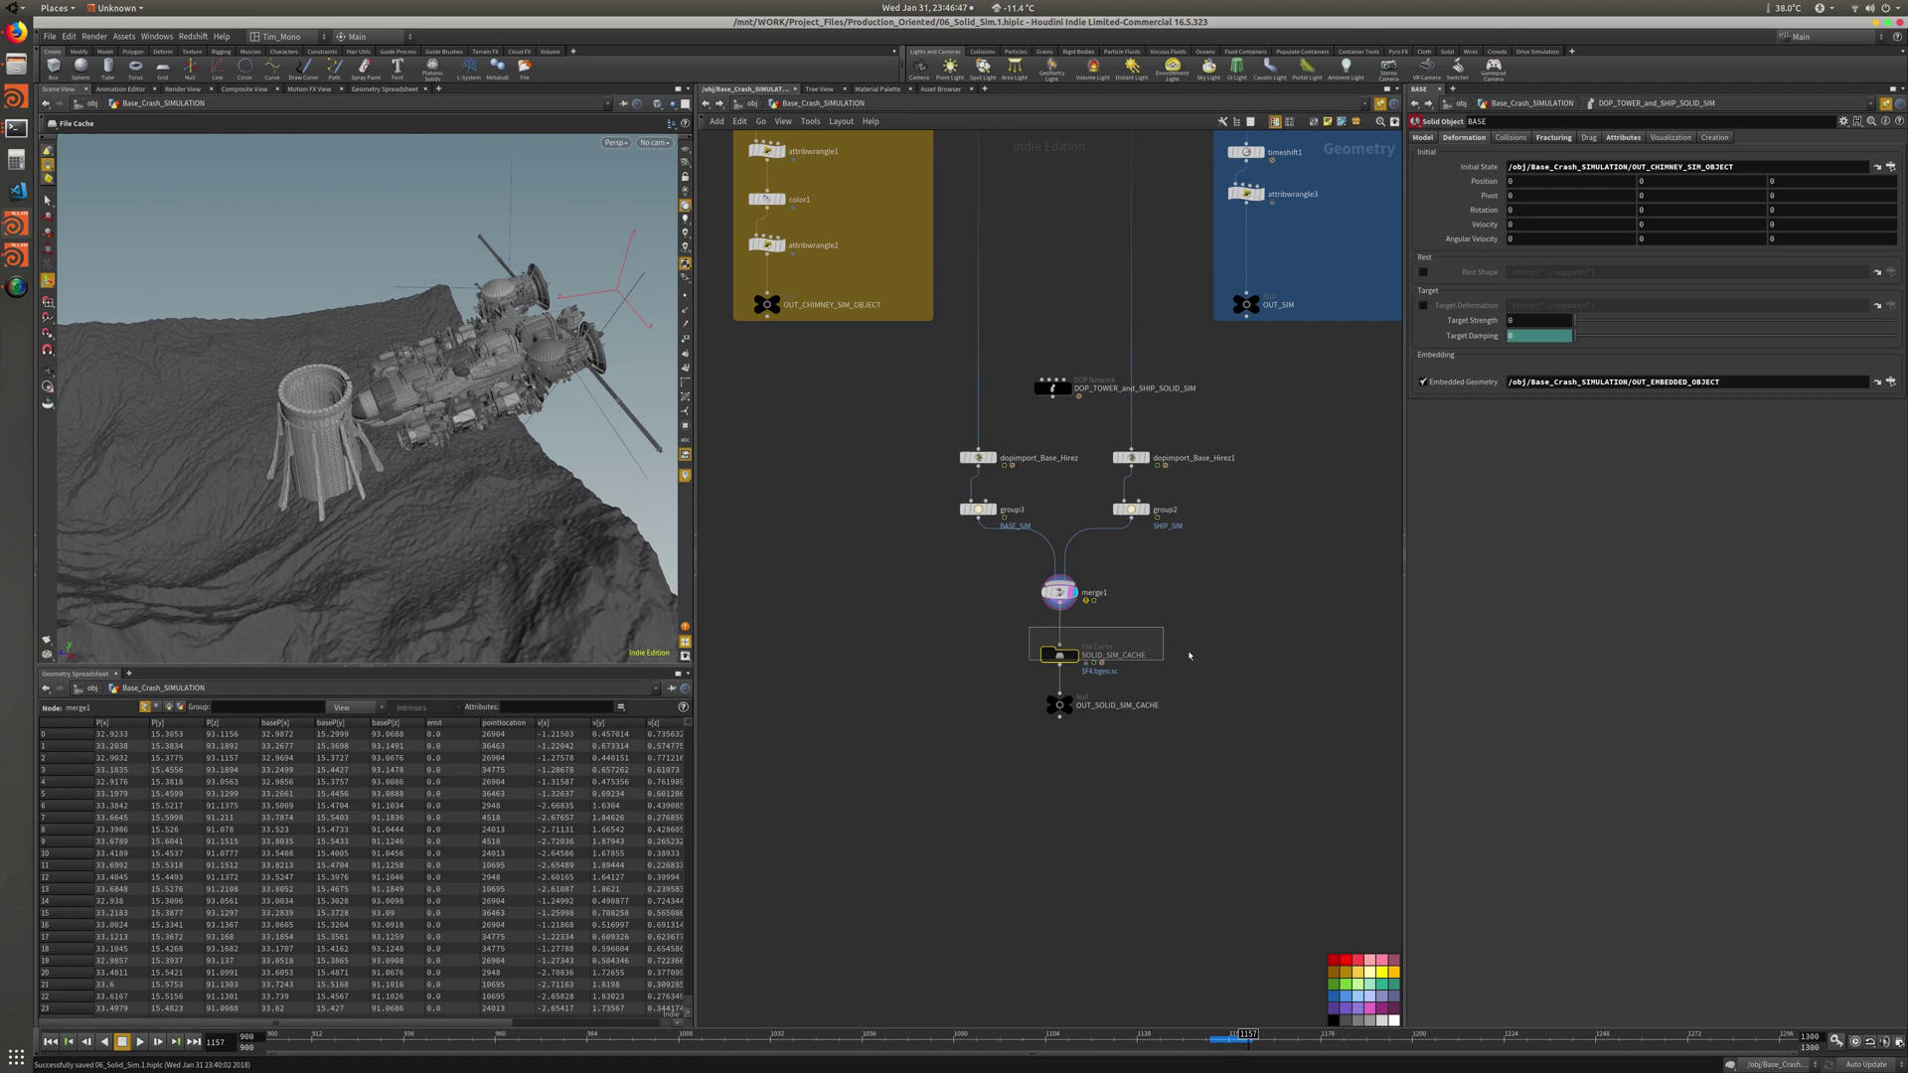
middle_click_drag(1264, 555, 1180, 623)
left_click(1863, 1064)
left_click(1856, 1050)
middle_click_drag(968, 453, 971, 490)
left_click(971, 488)
key("Escape")
left_click_drag(1211, 1040, 1187, 1041)
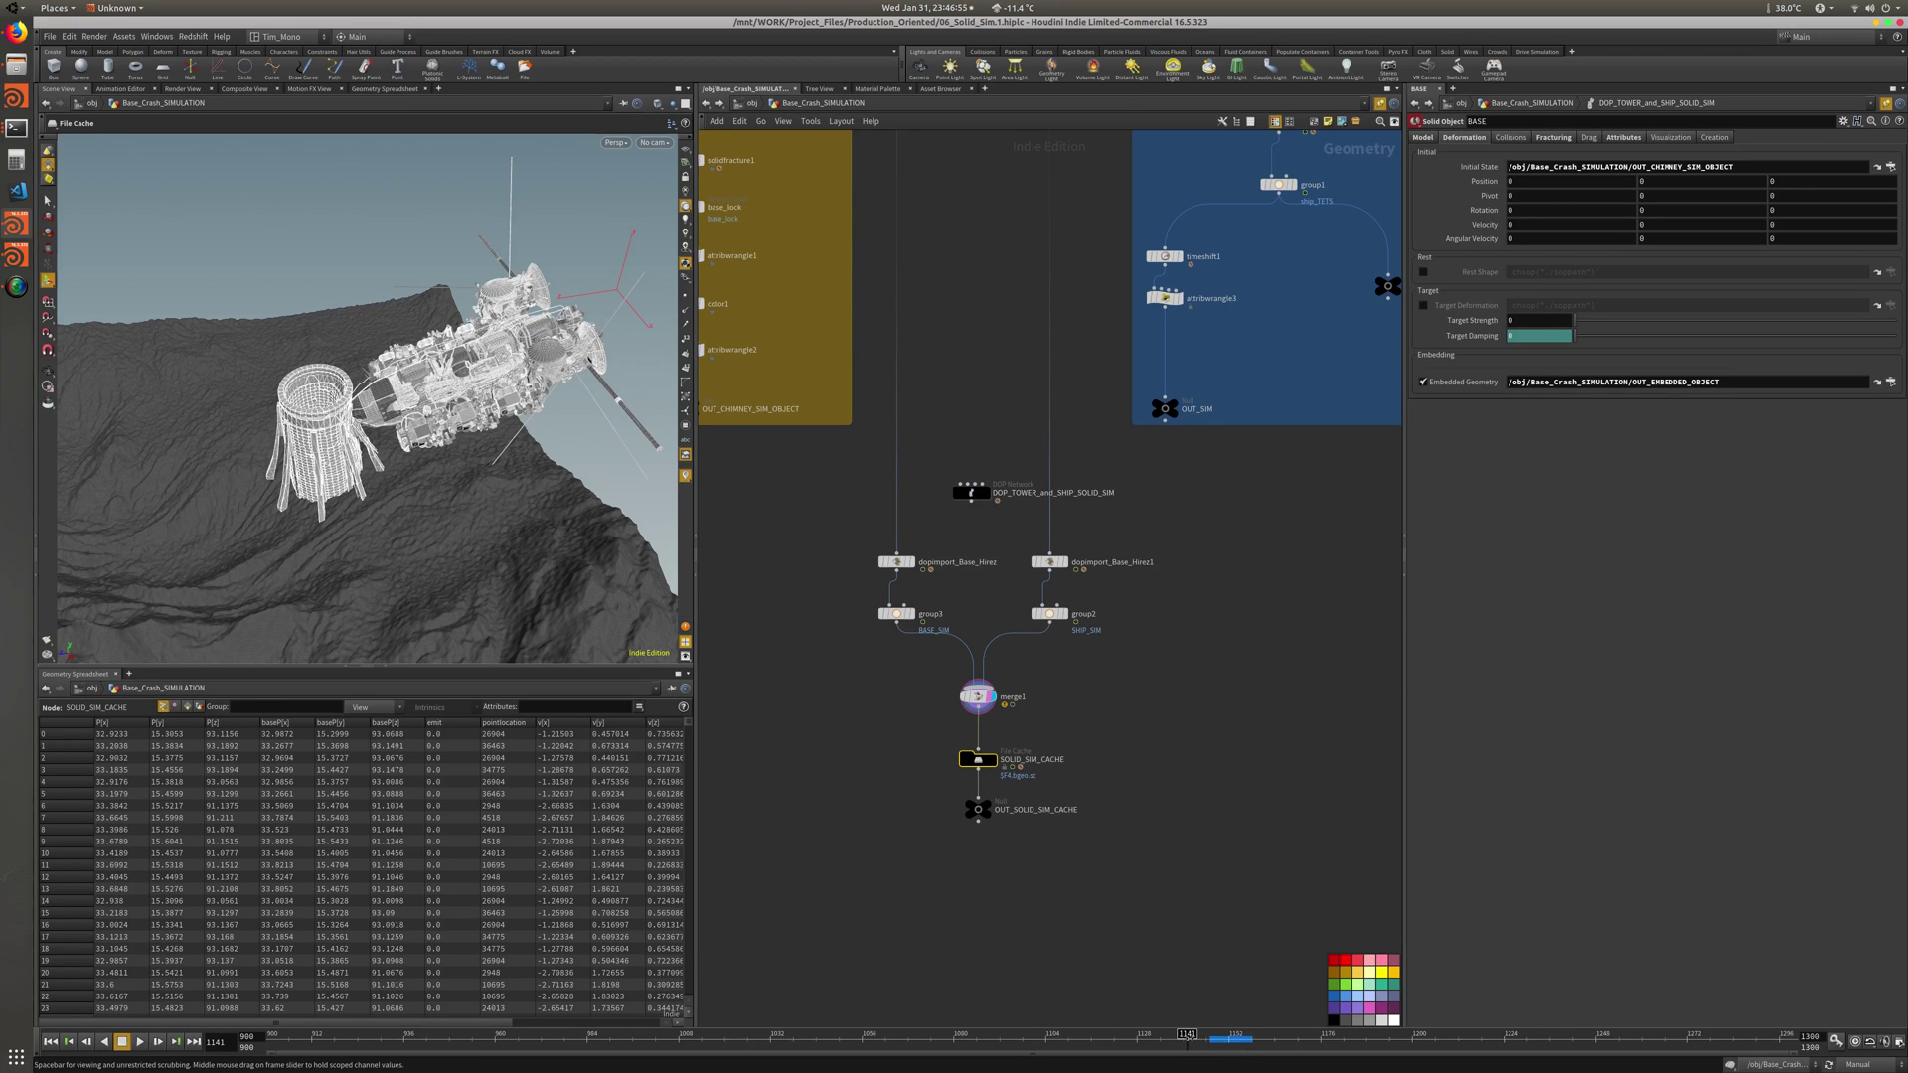
Enter the DOP_TOWER_and_SHIP_SOLID_SIM network, check the BASE object's error information and switch scene updating to Auto Update
left_click(969, 491)
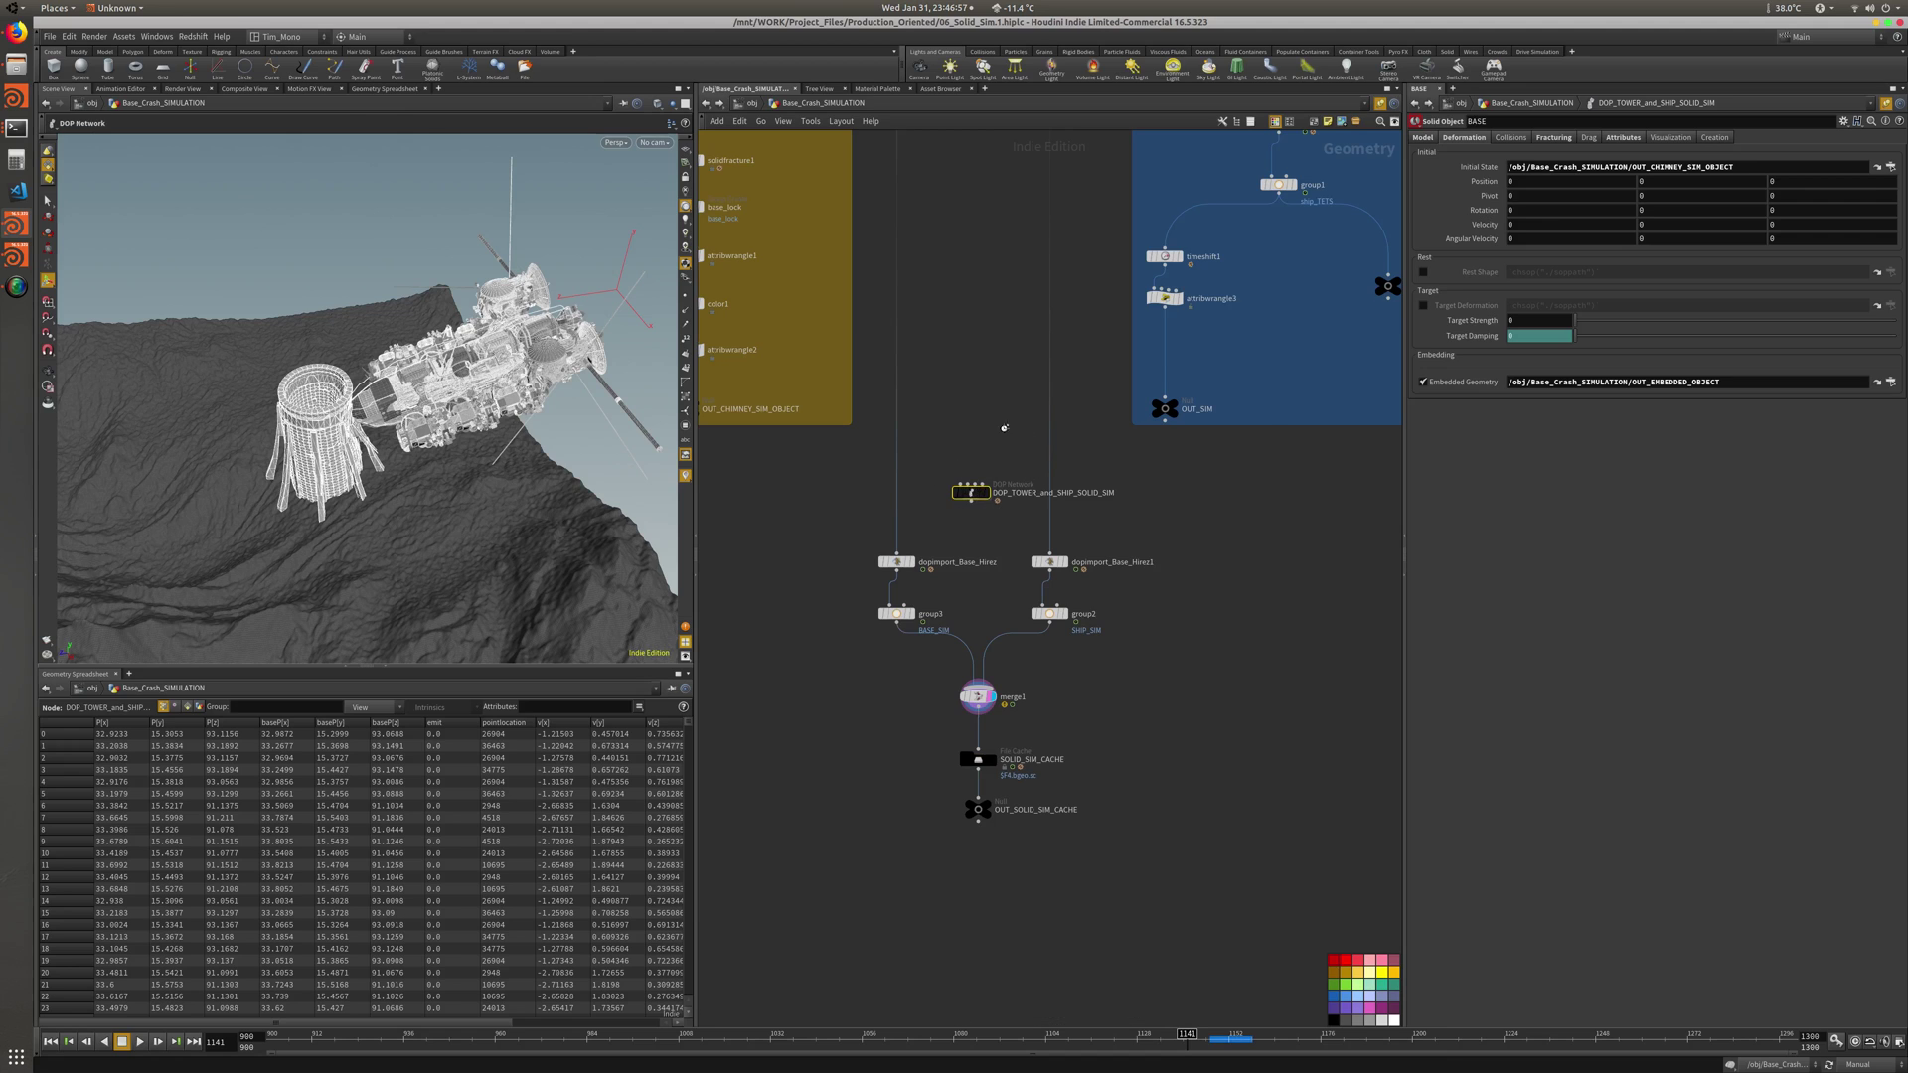
key("Return")
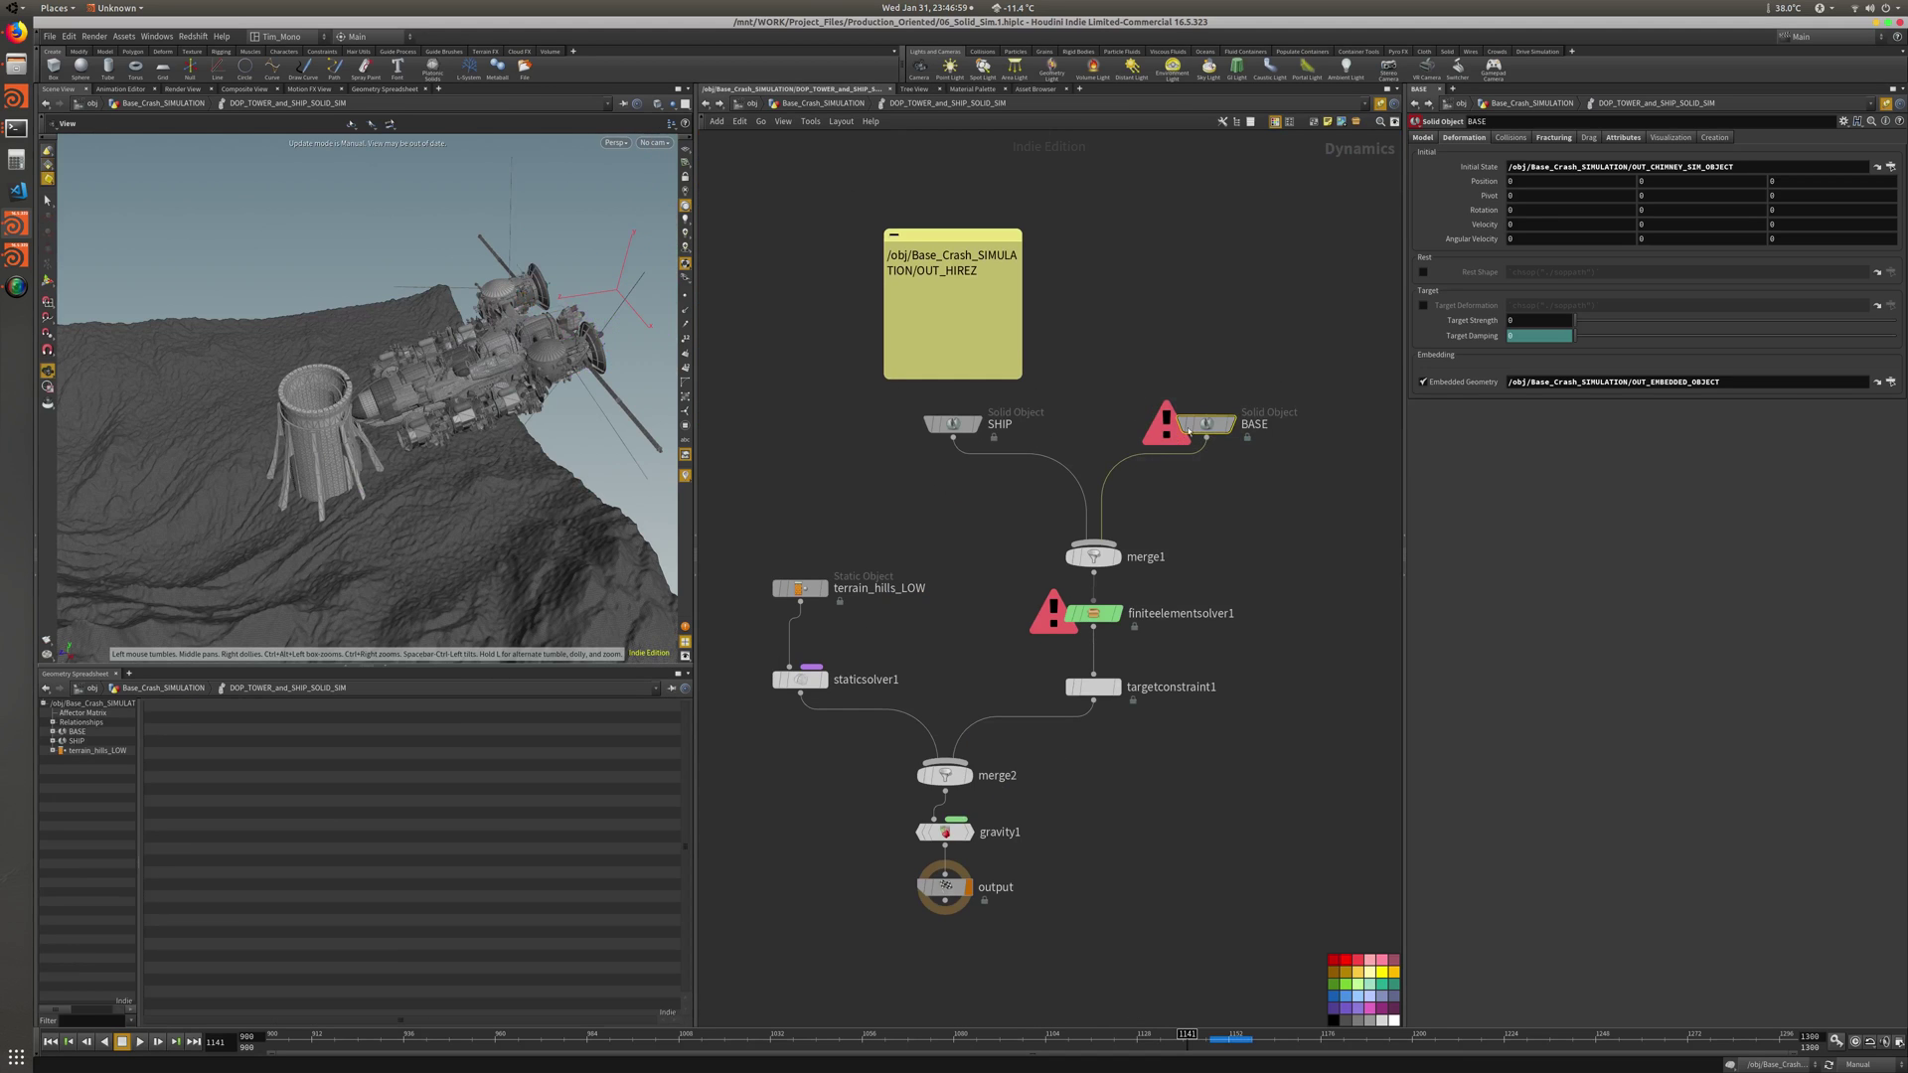
middle_click(1223, 442)
left_click(1861, 1065)
left_click(1863, 1025)
Switch to the terminal's process monitor and watch the processor and memory load while the simulation cooks
left_click(16, 129)
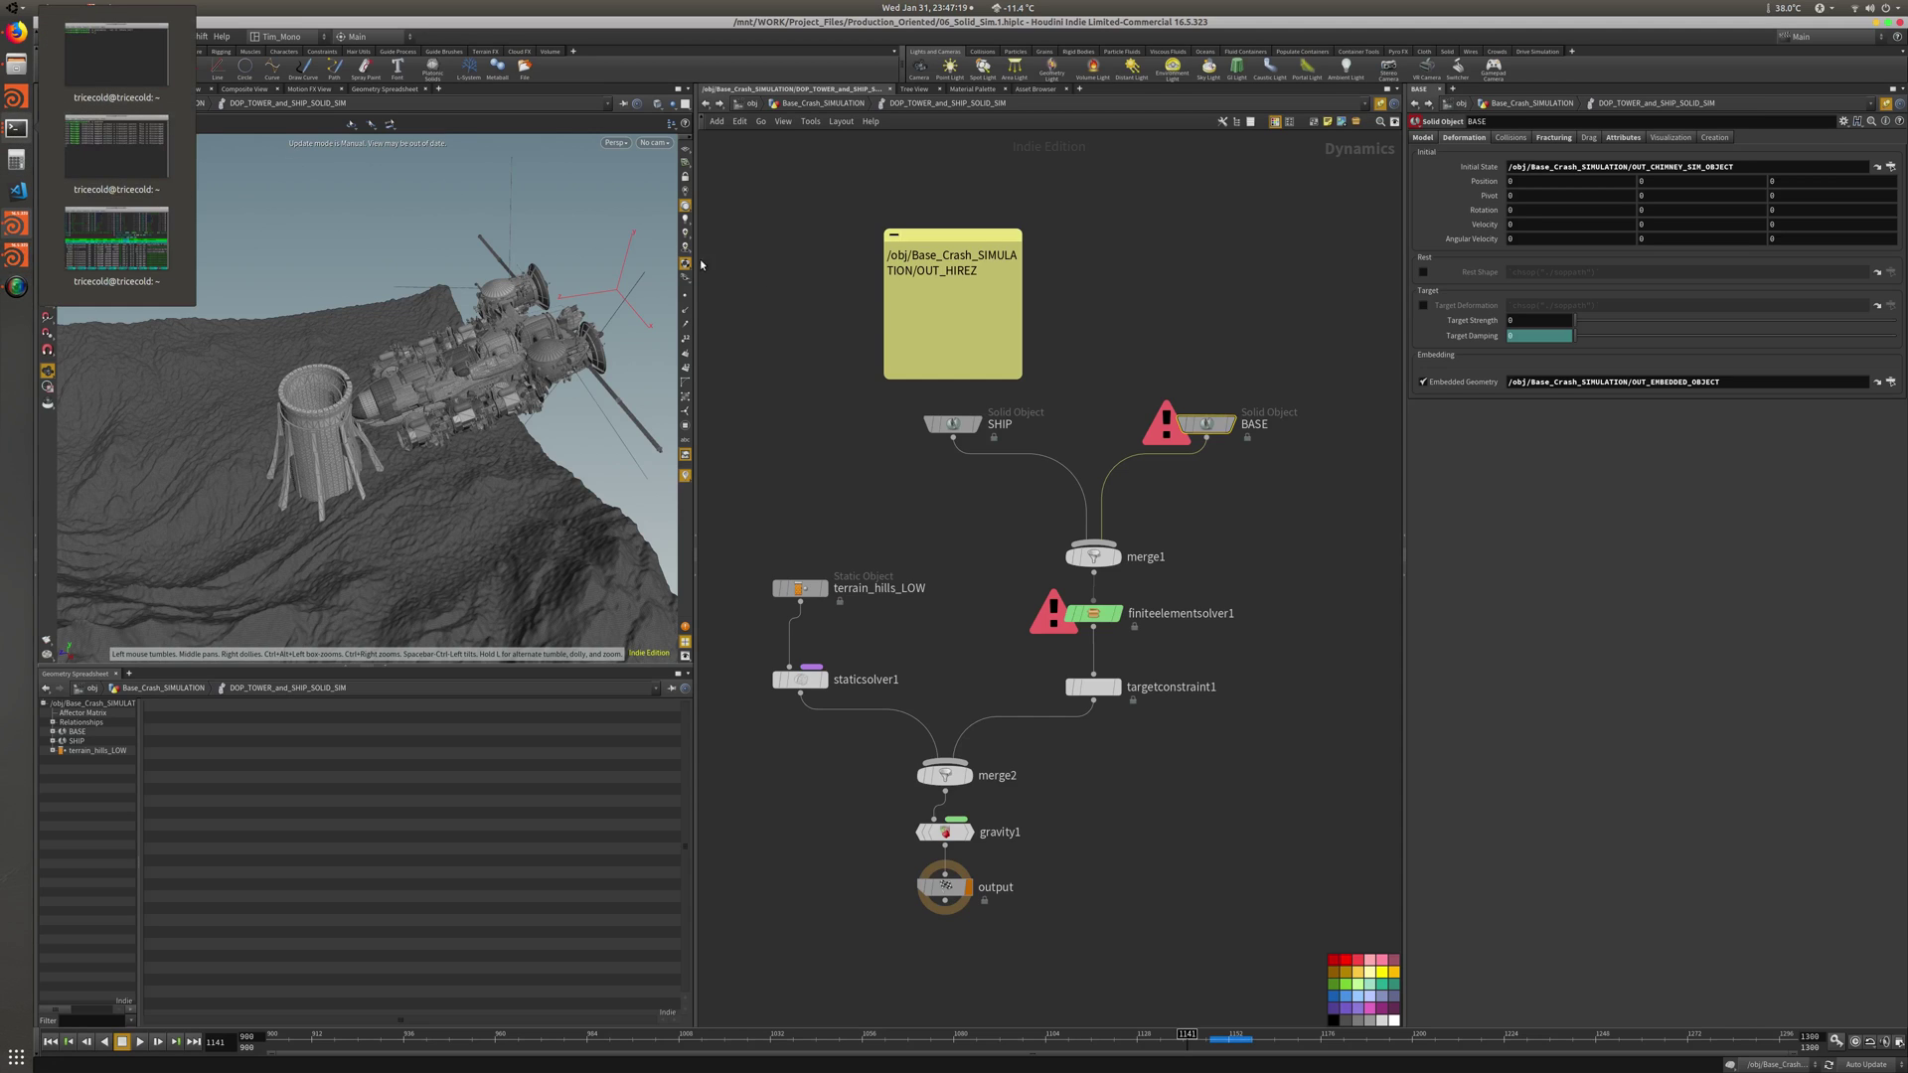
left_click(116, 238)
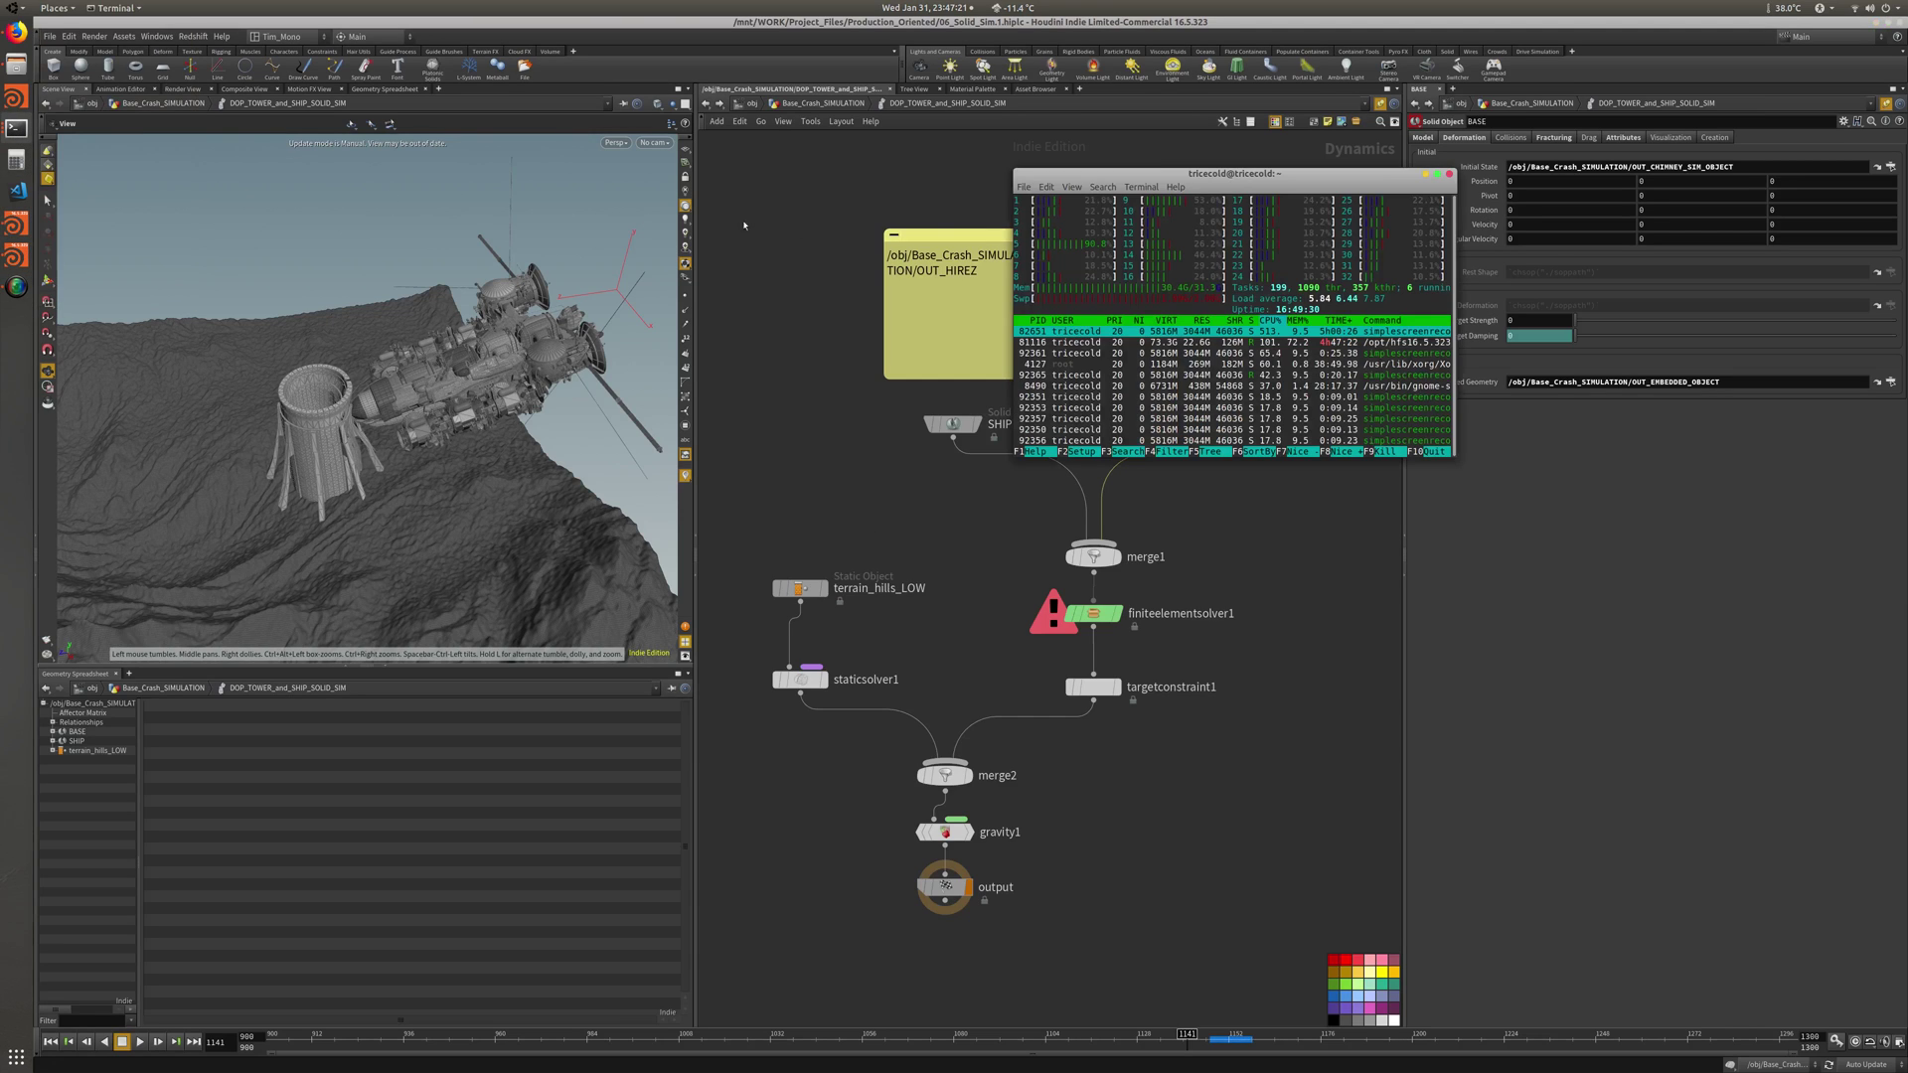
left_click_drag(1118, 173, 906, 162)
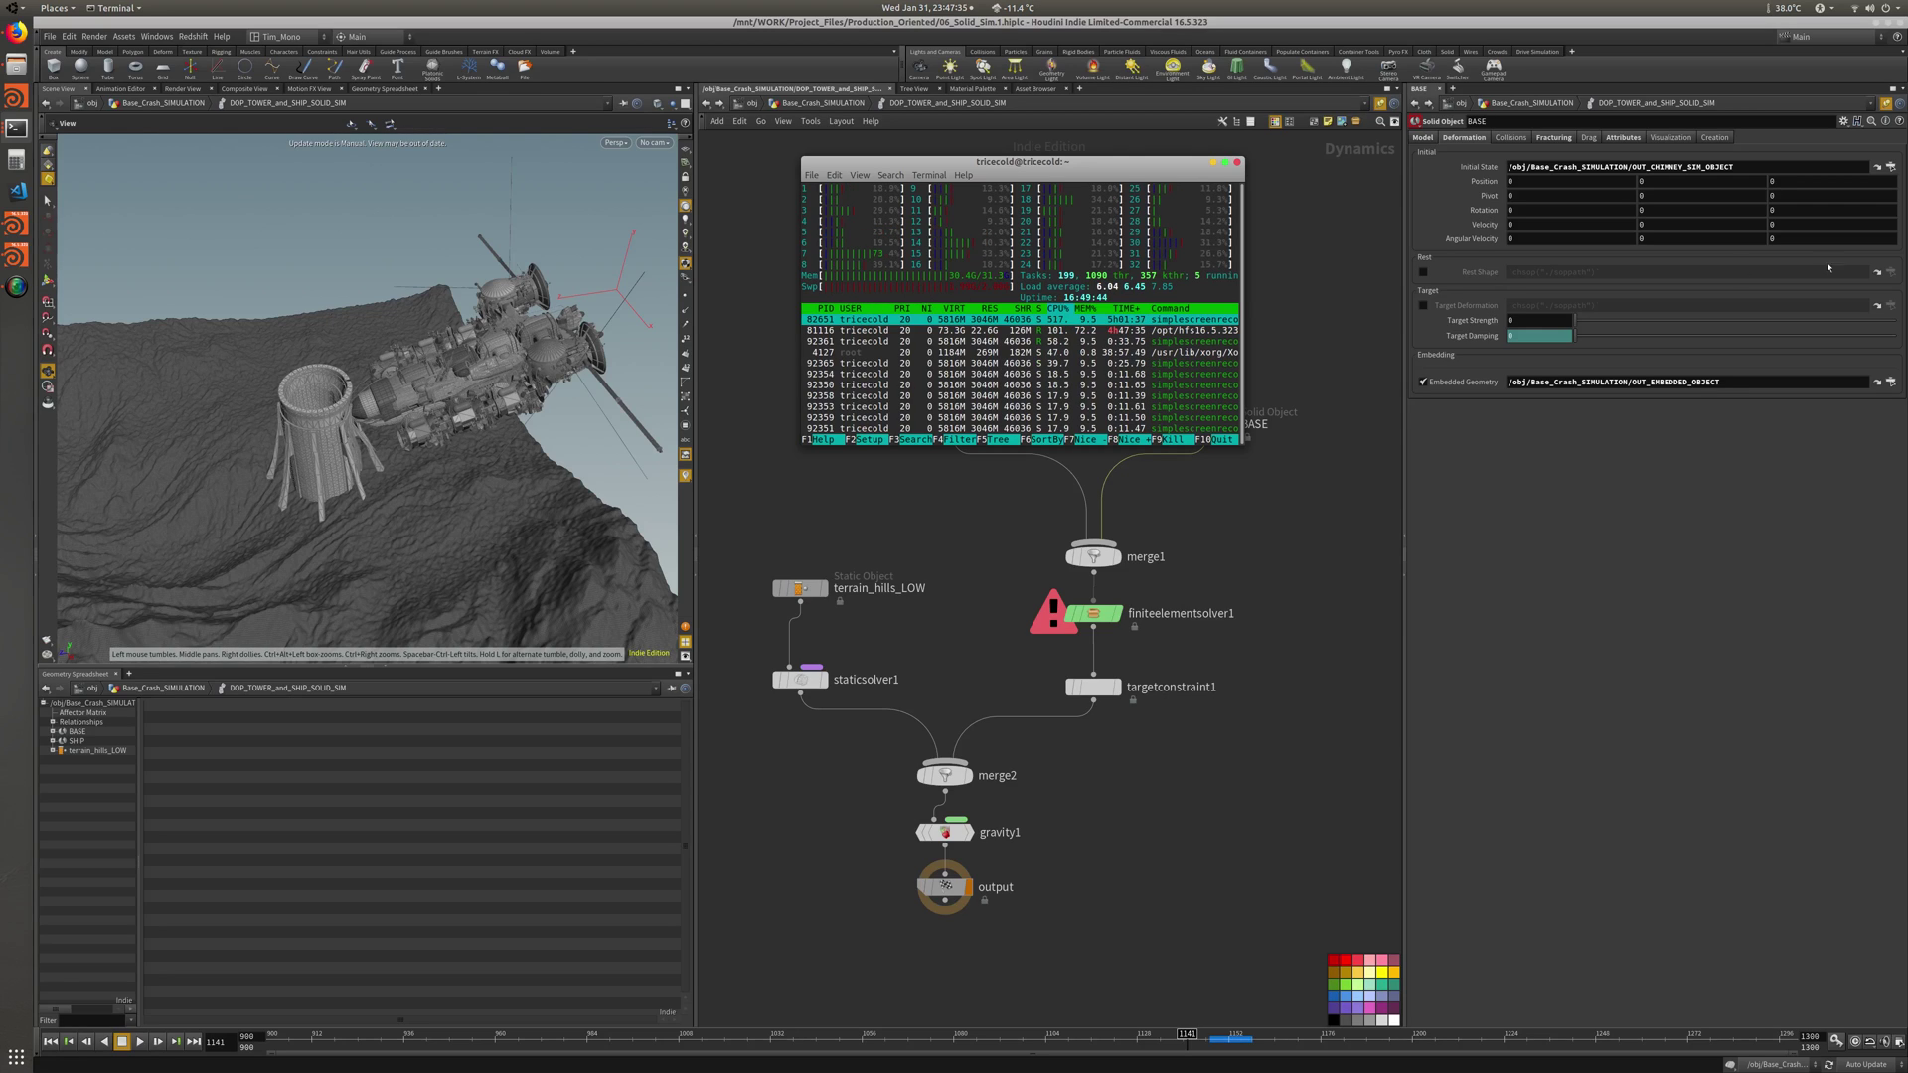
key("alt+Tab")
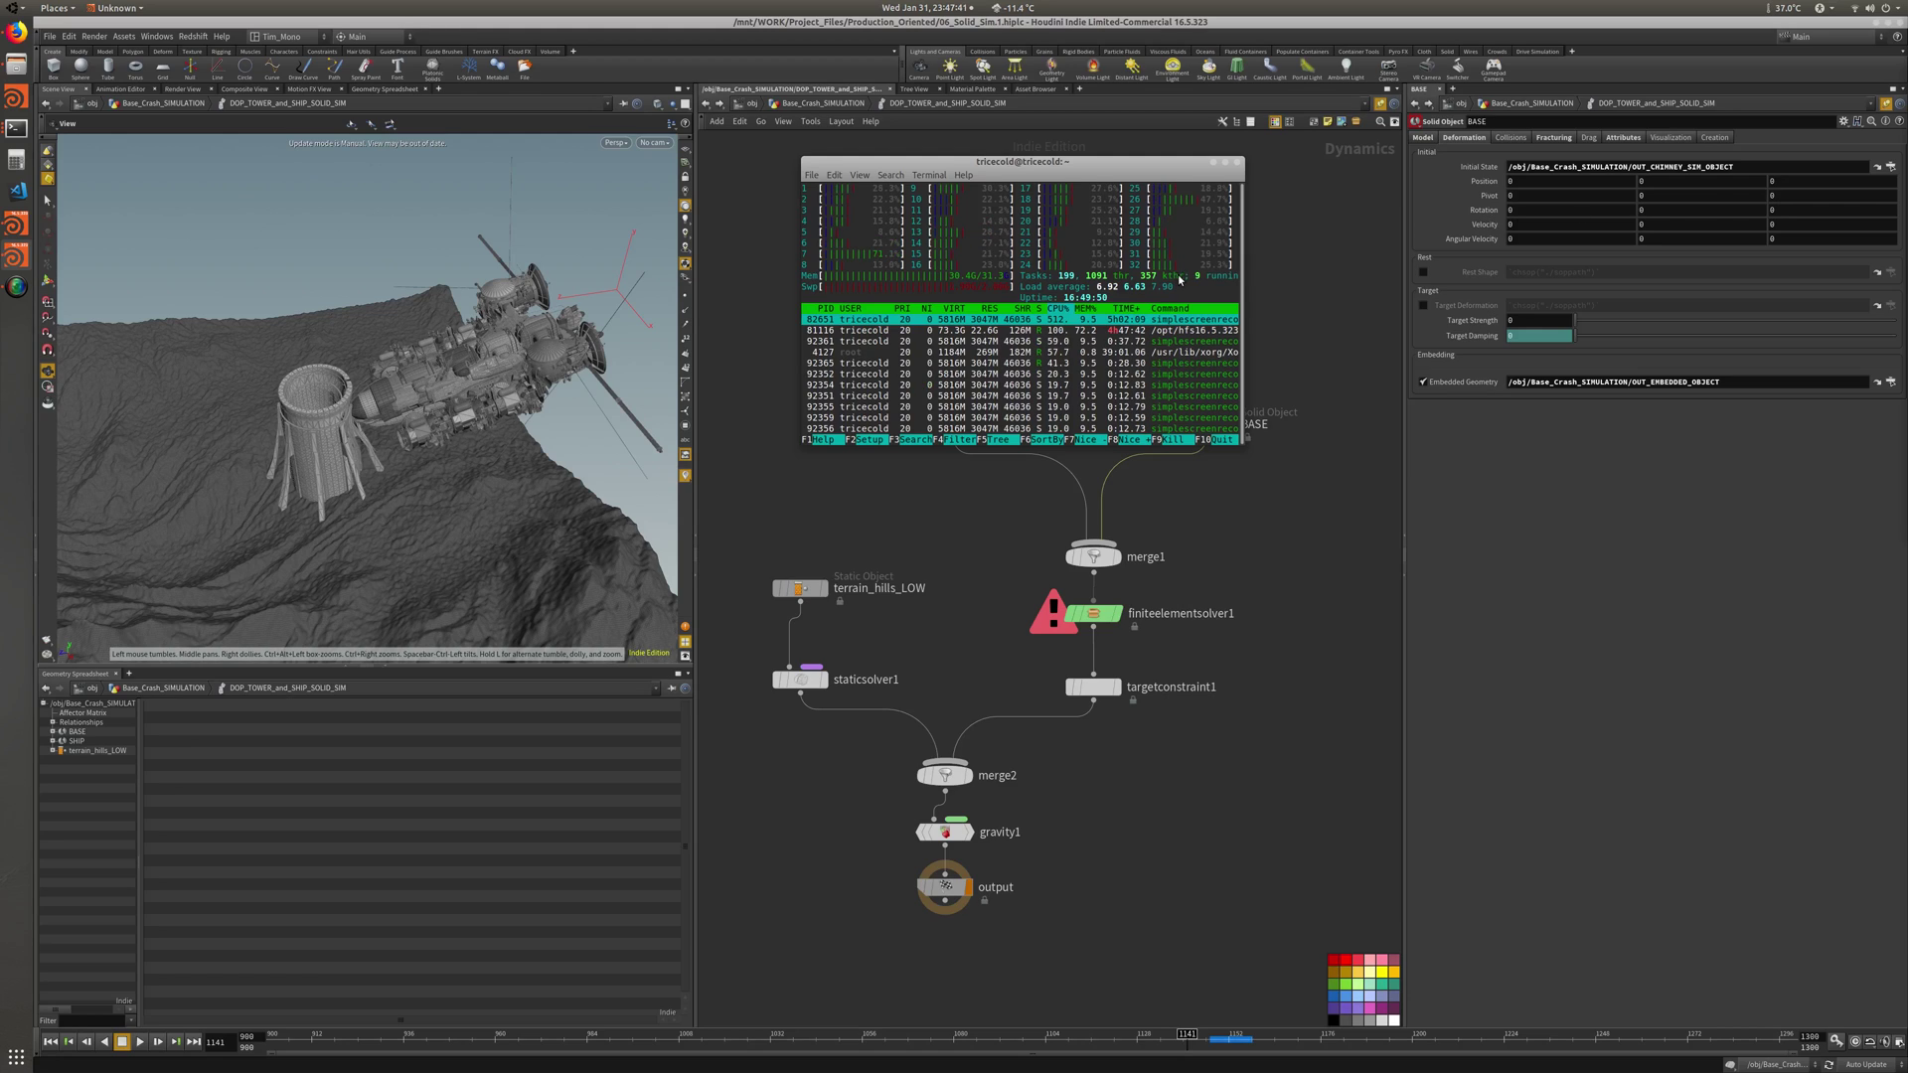
left_click(1096, 288)
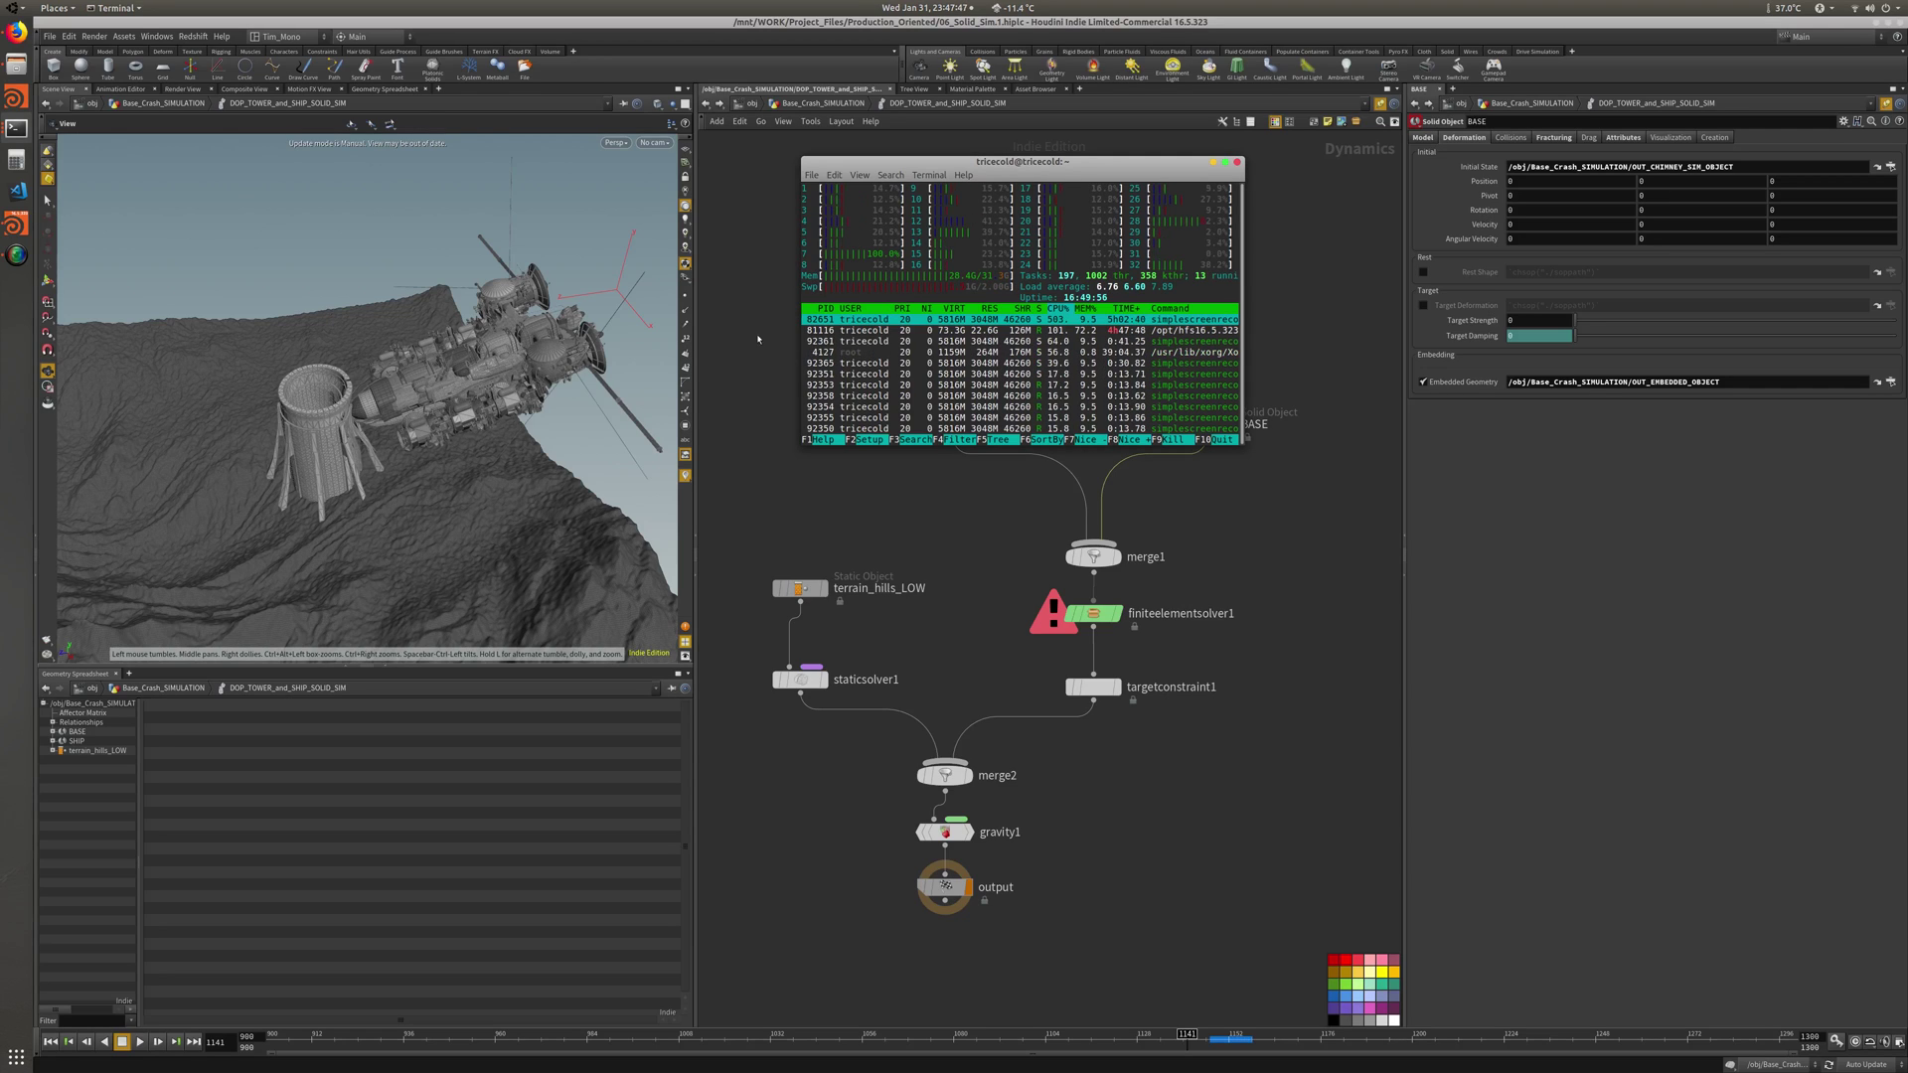
left_click_drag(891, 164, 944, 128)
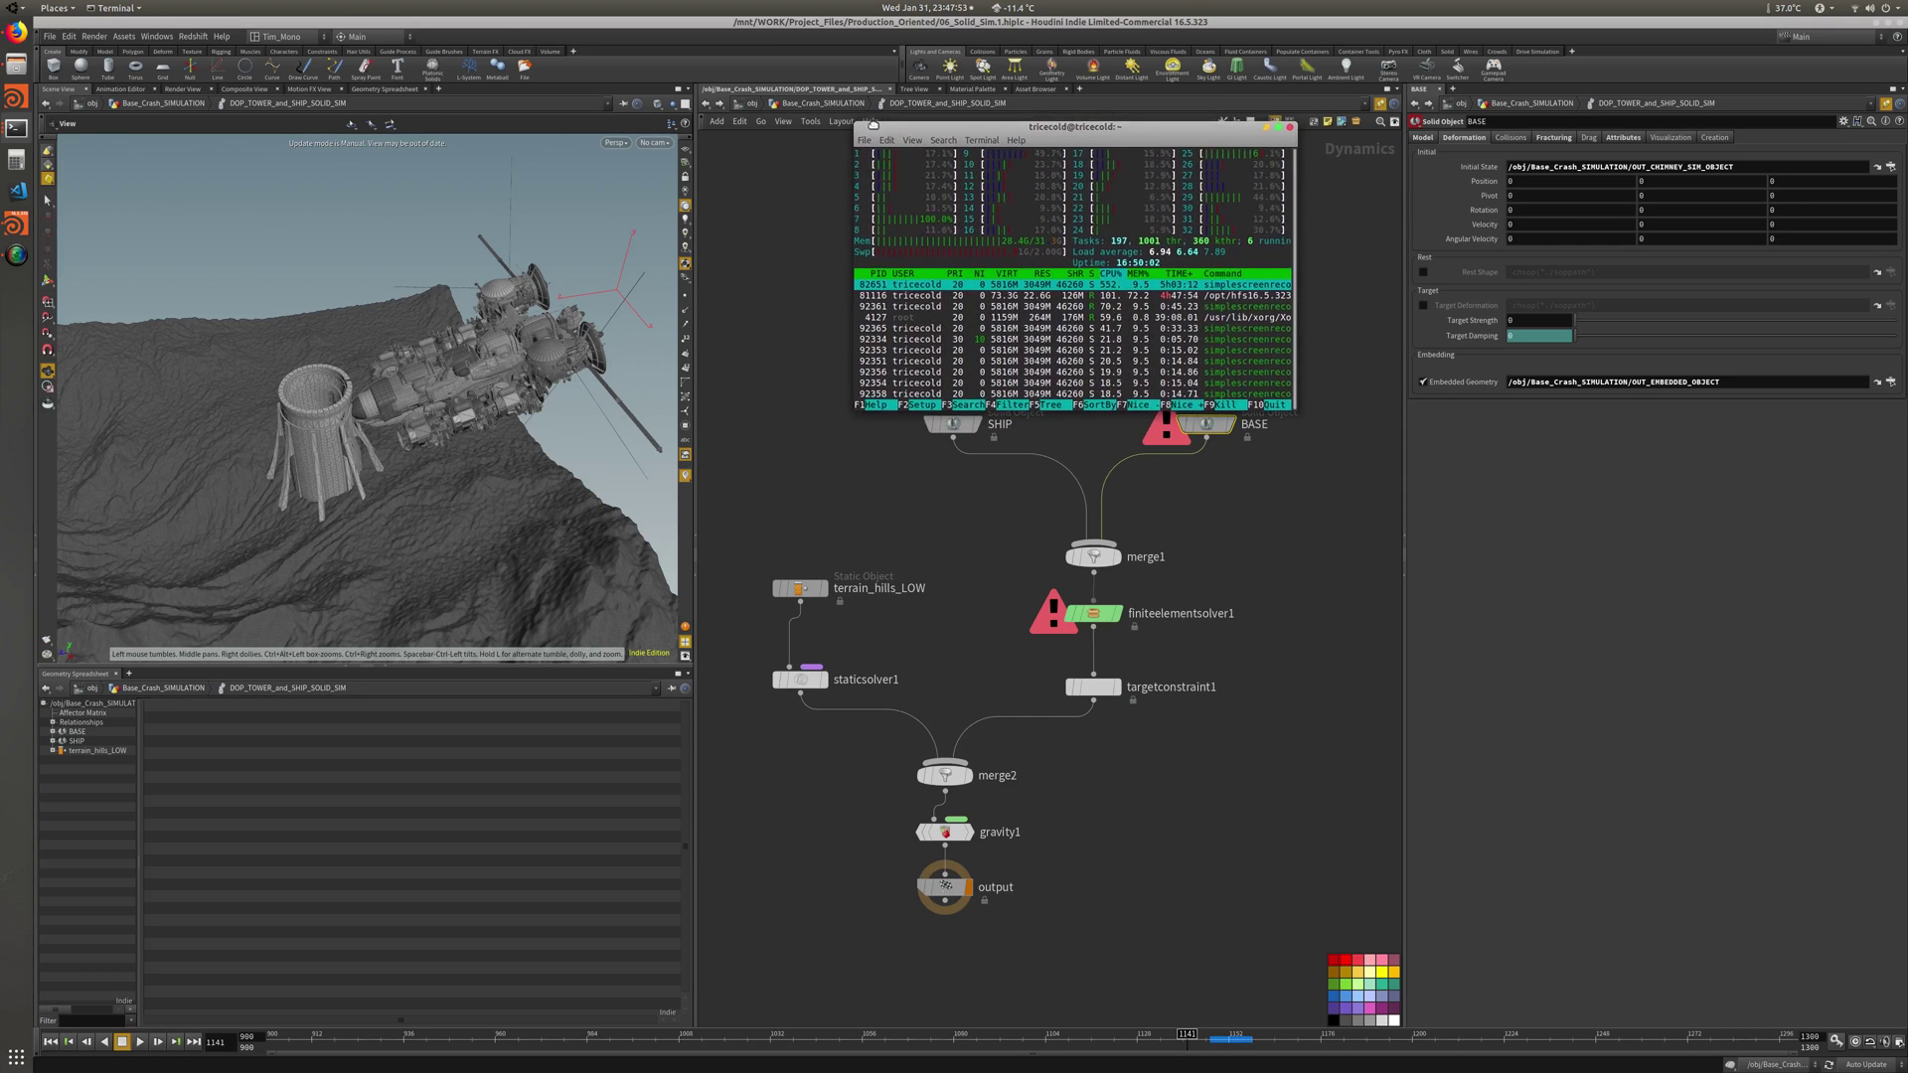
left_click_drag(879, 125, 915, 137)
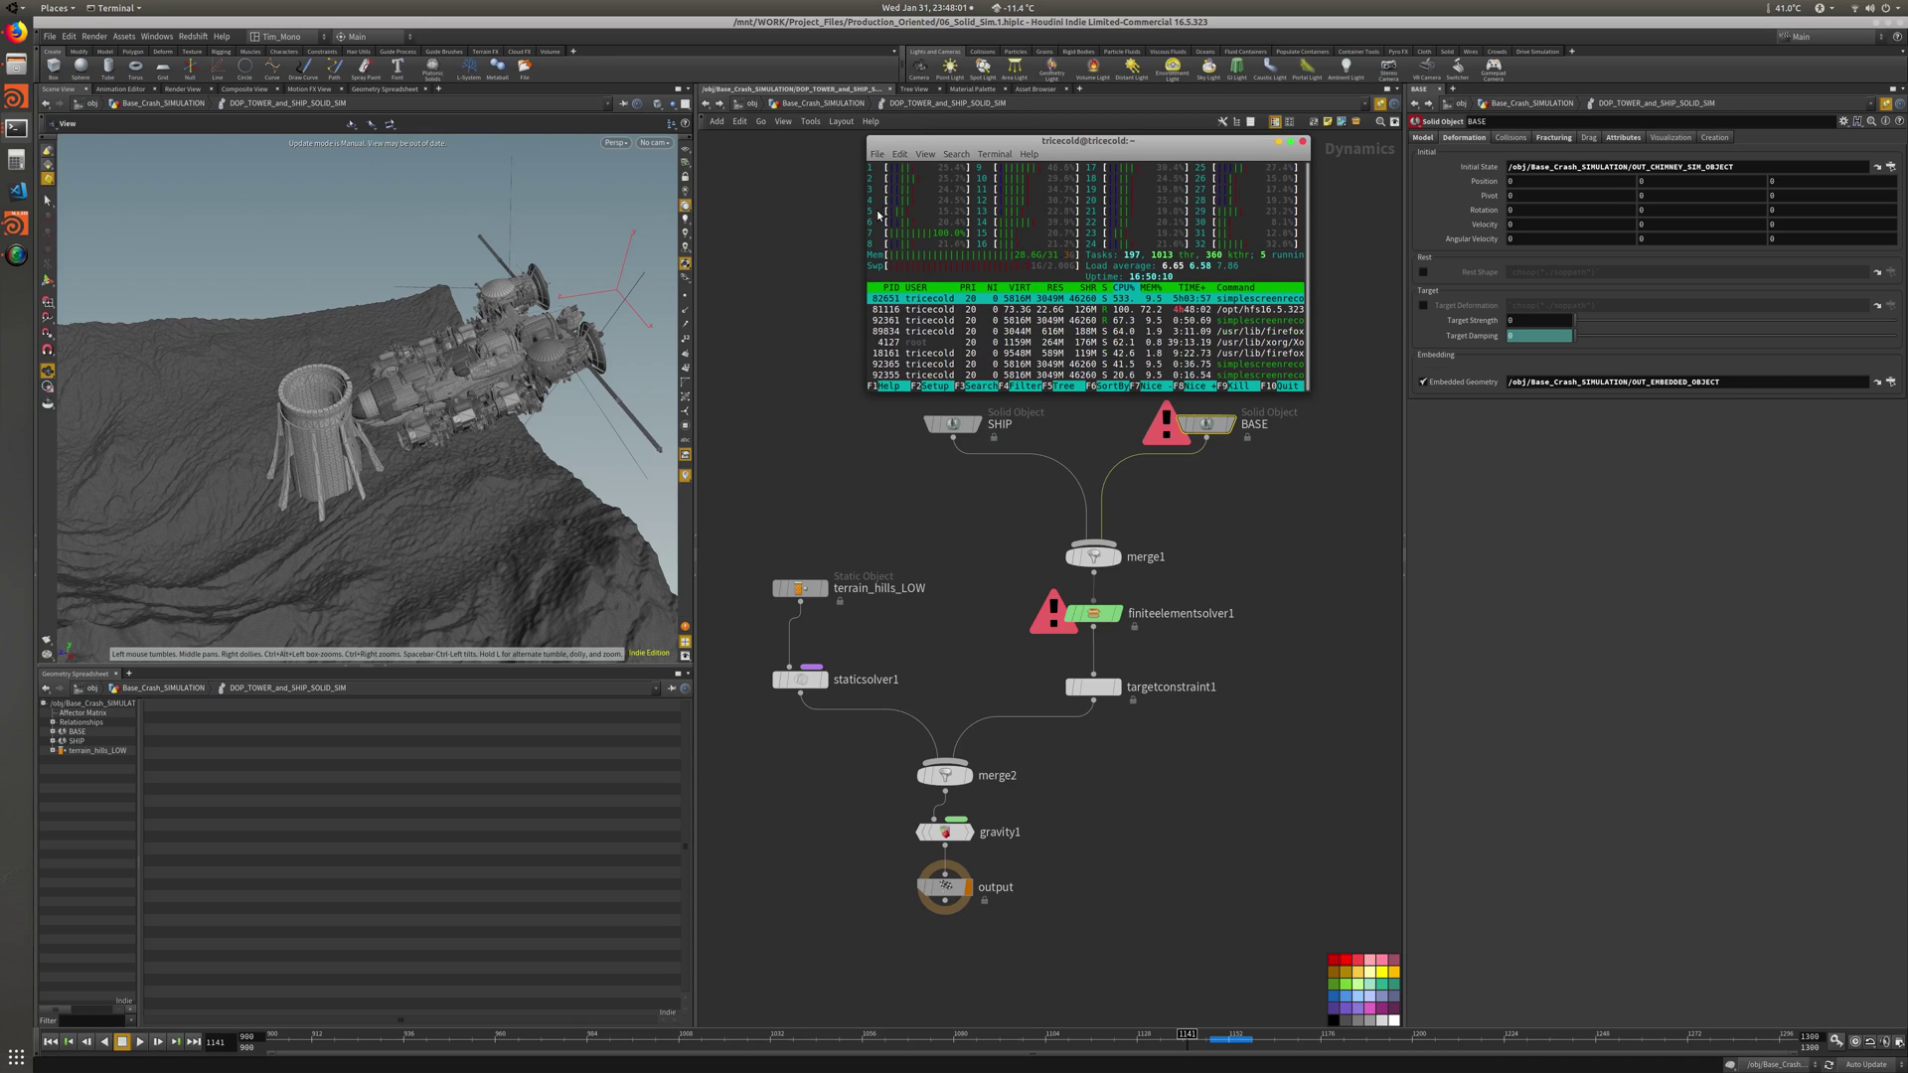
left_click_drag(879, 390, 871, 399)
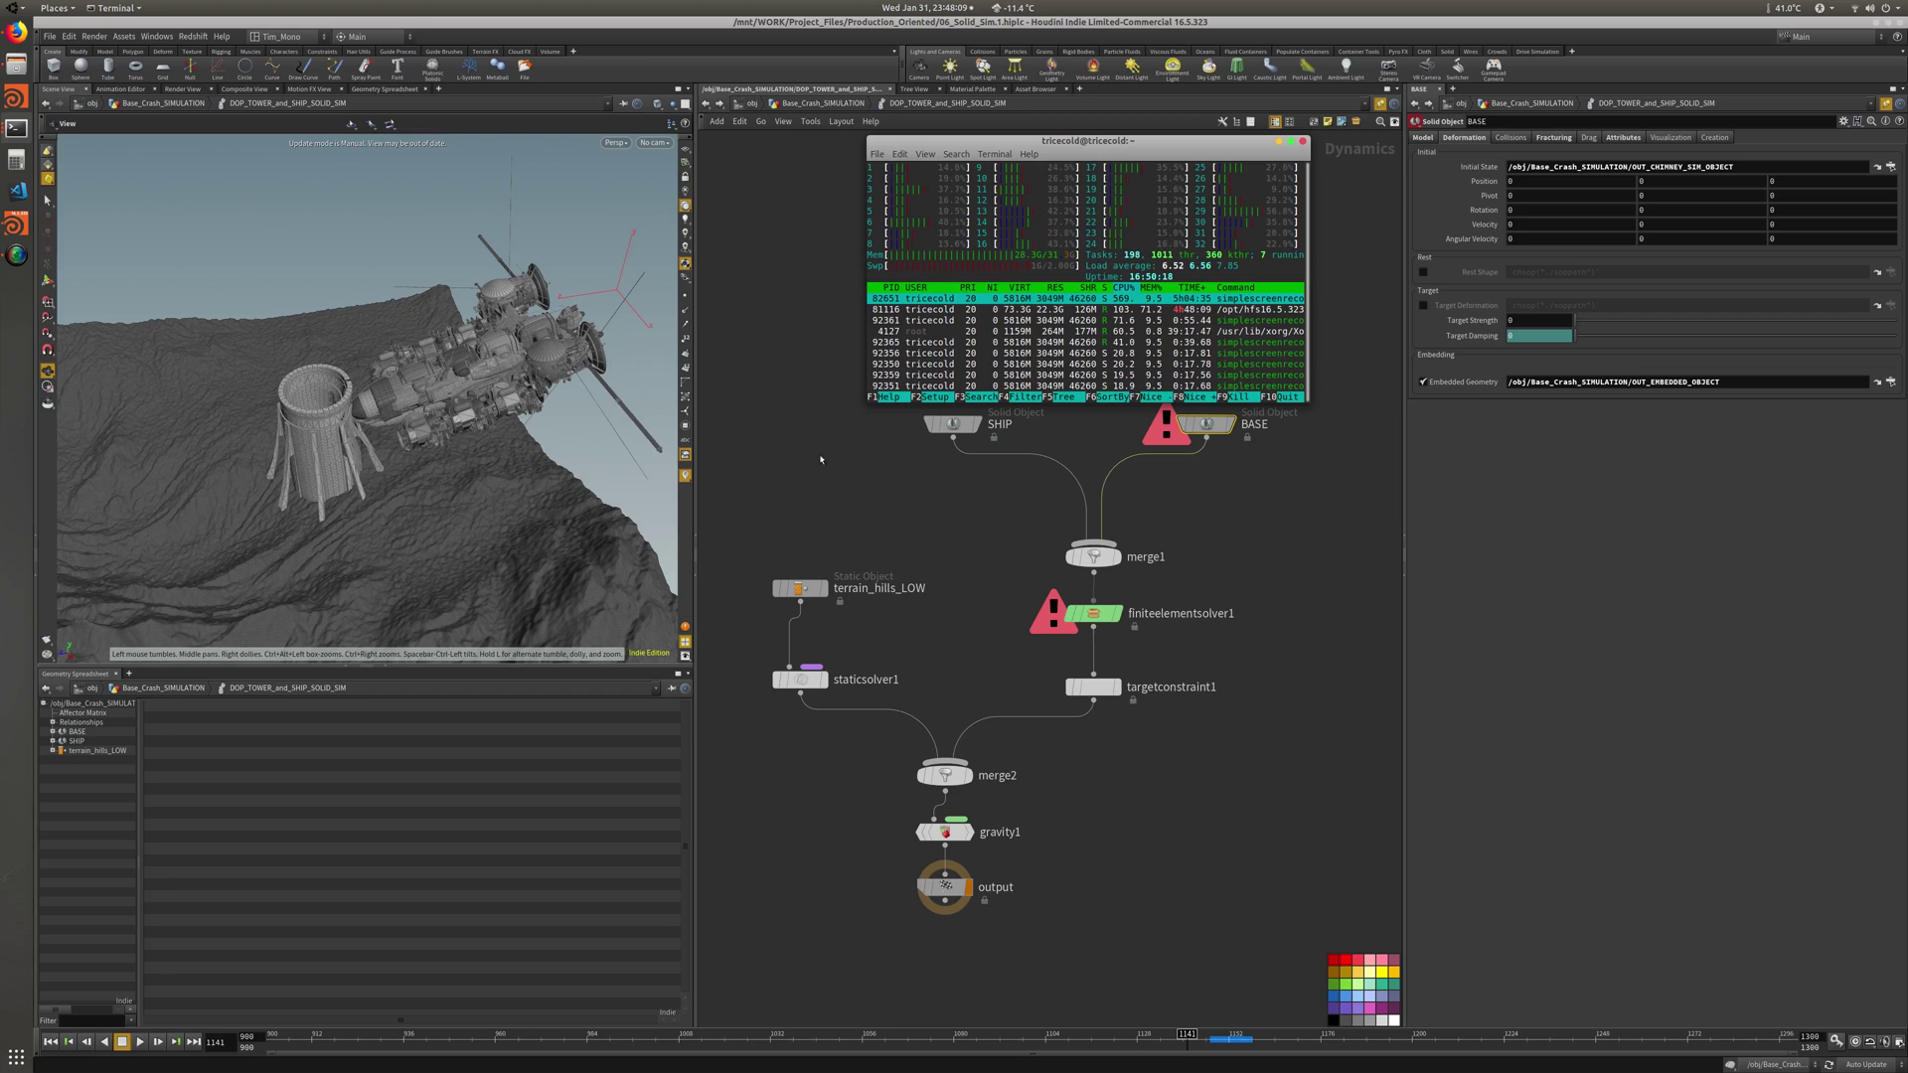
left_click(895, 463)
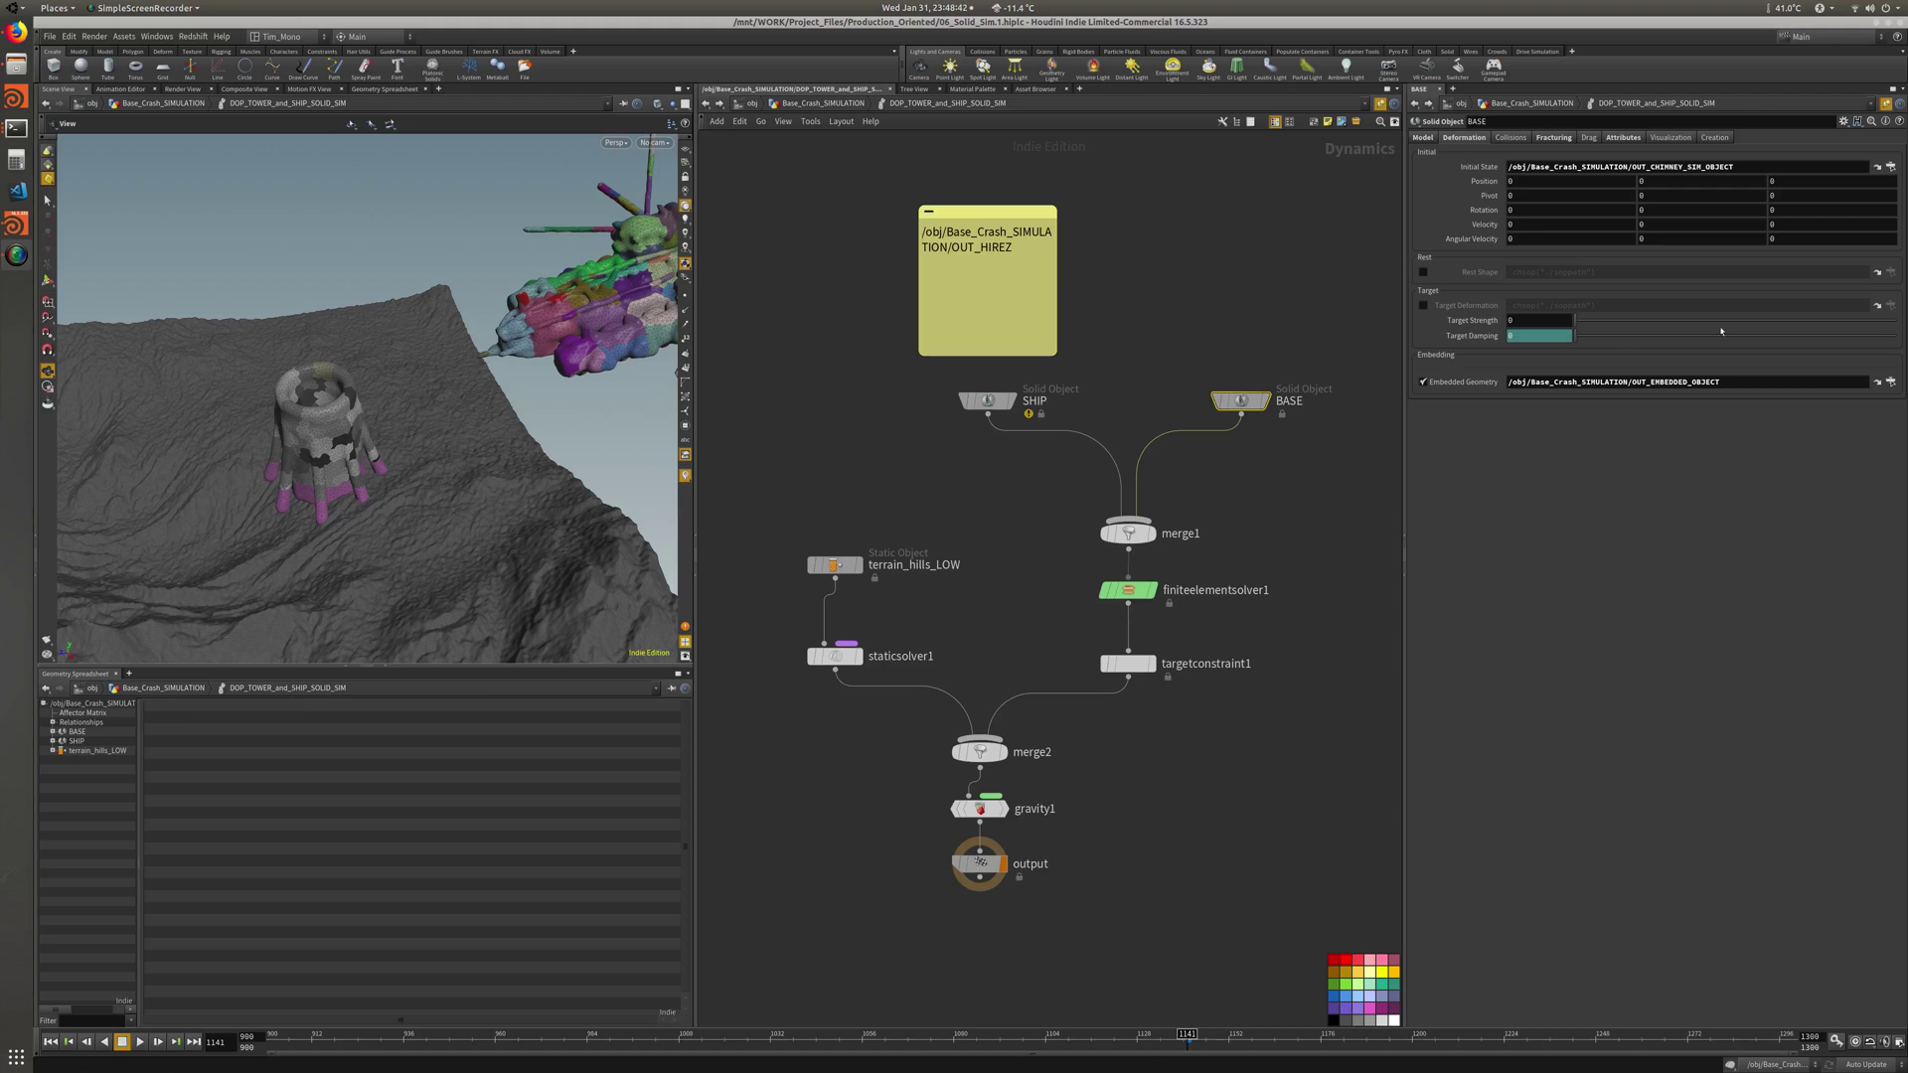
Switch scene updating back to Manual and unlink the pinned parameters so they show the settings of finiteelementsolver1
mouse_move(835, 485)
middle_mouse_down()
mouse_move(871, 472)
mouse_move(839, 467)
middle_mouse_up()
middle_click_drag(952, 438, 937, 427)
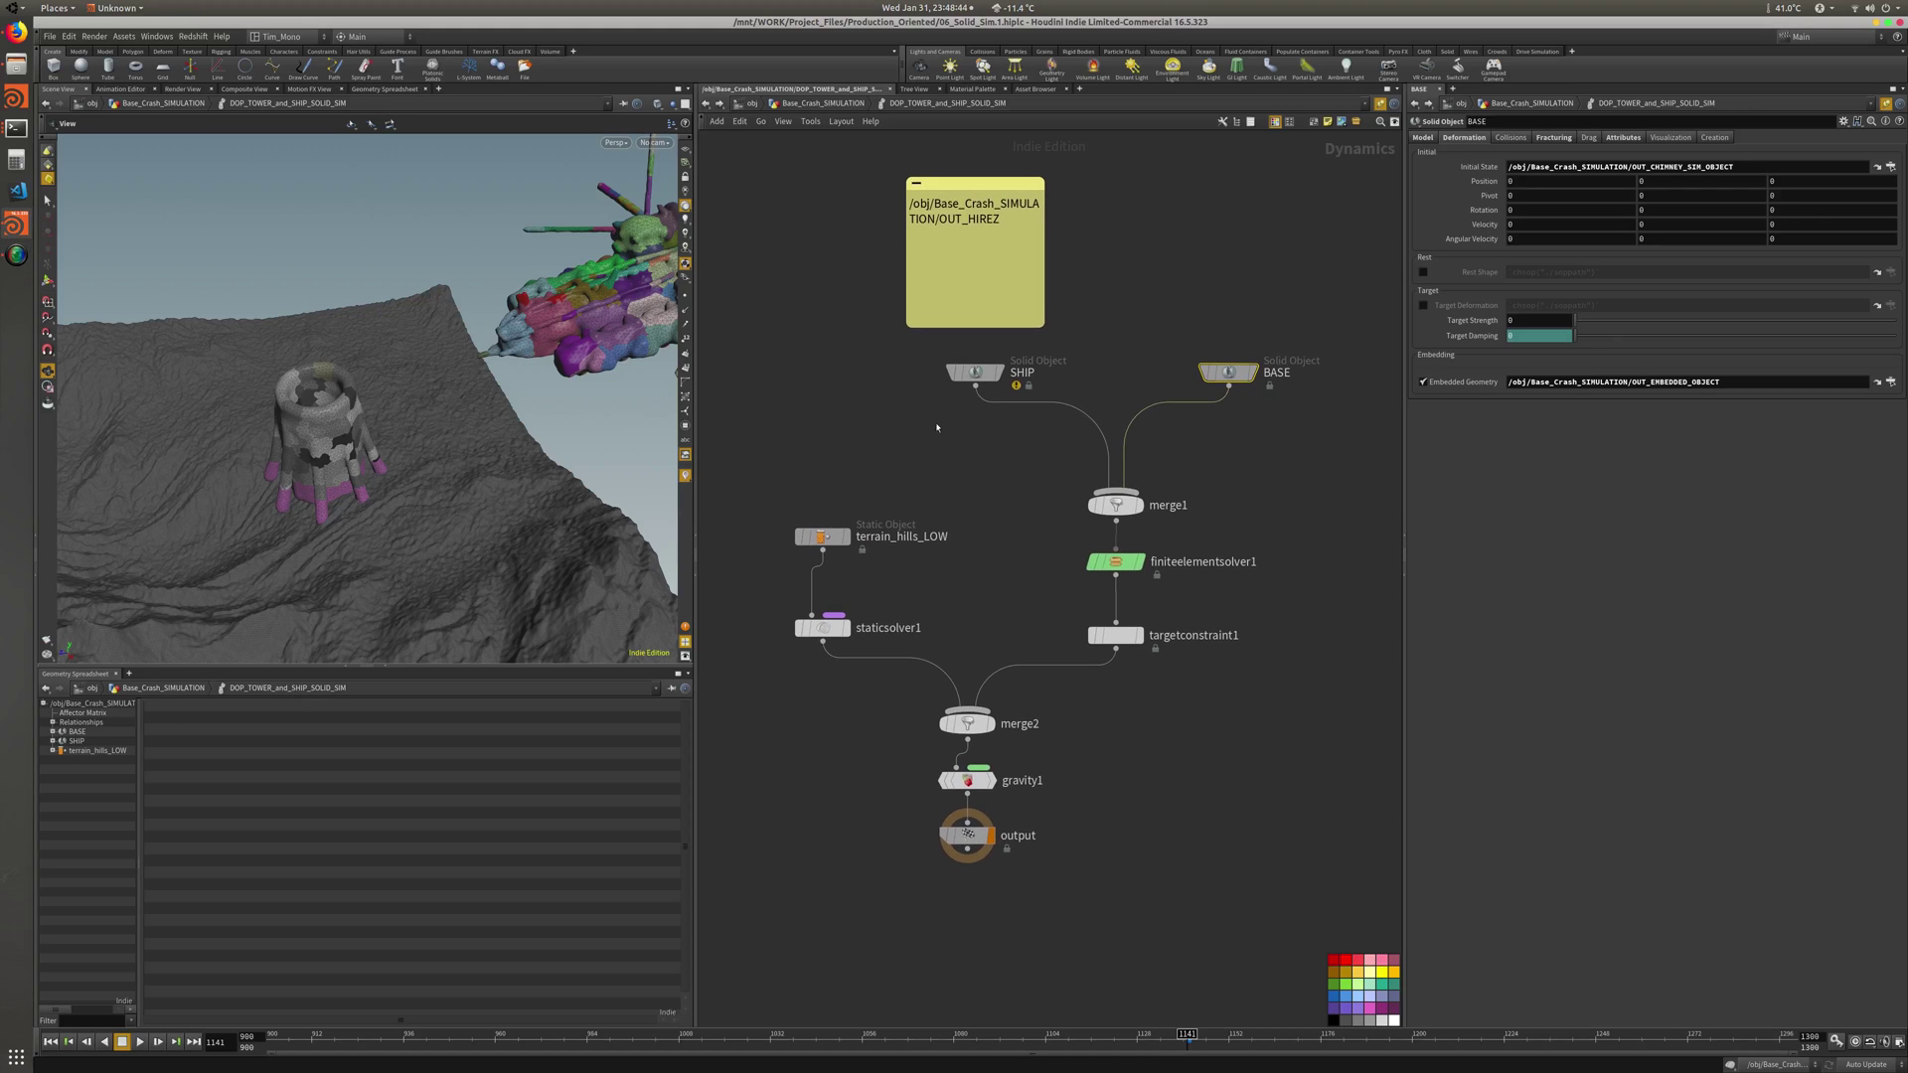
left_click(1866, 1065)
left_click(1863, 1058)
left_click(1115, 562)
left_click(1467, 138)
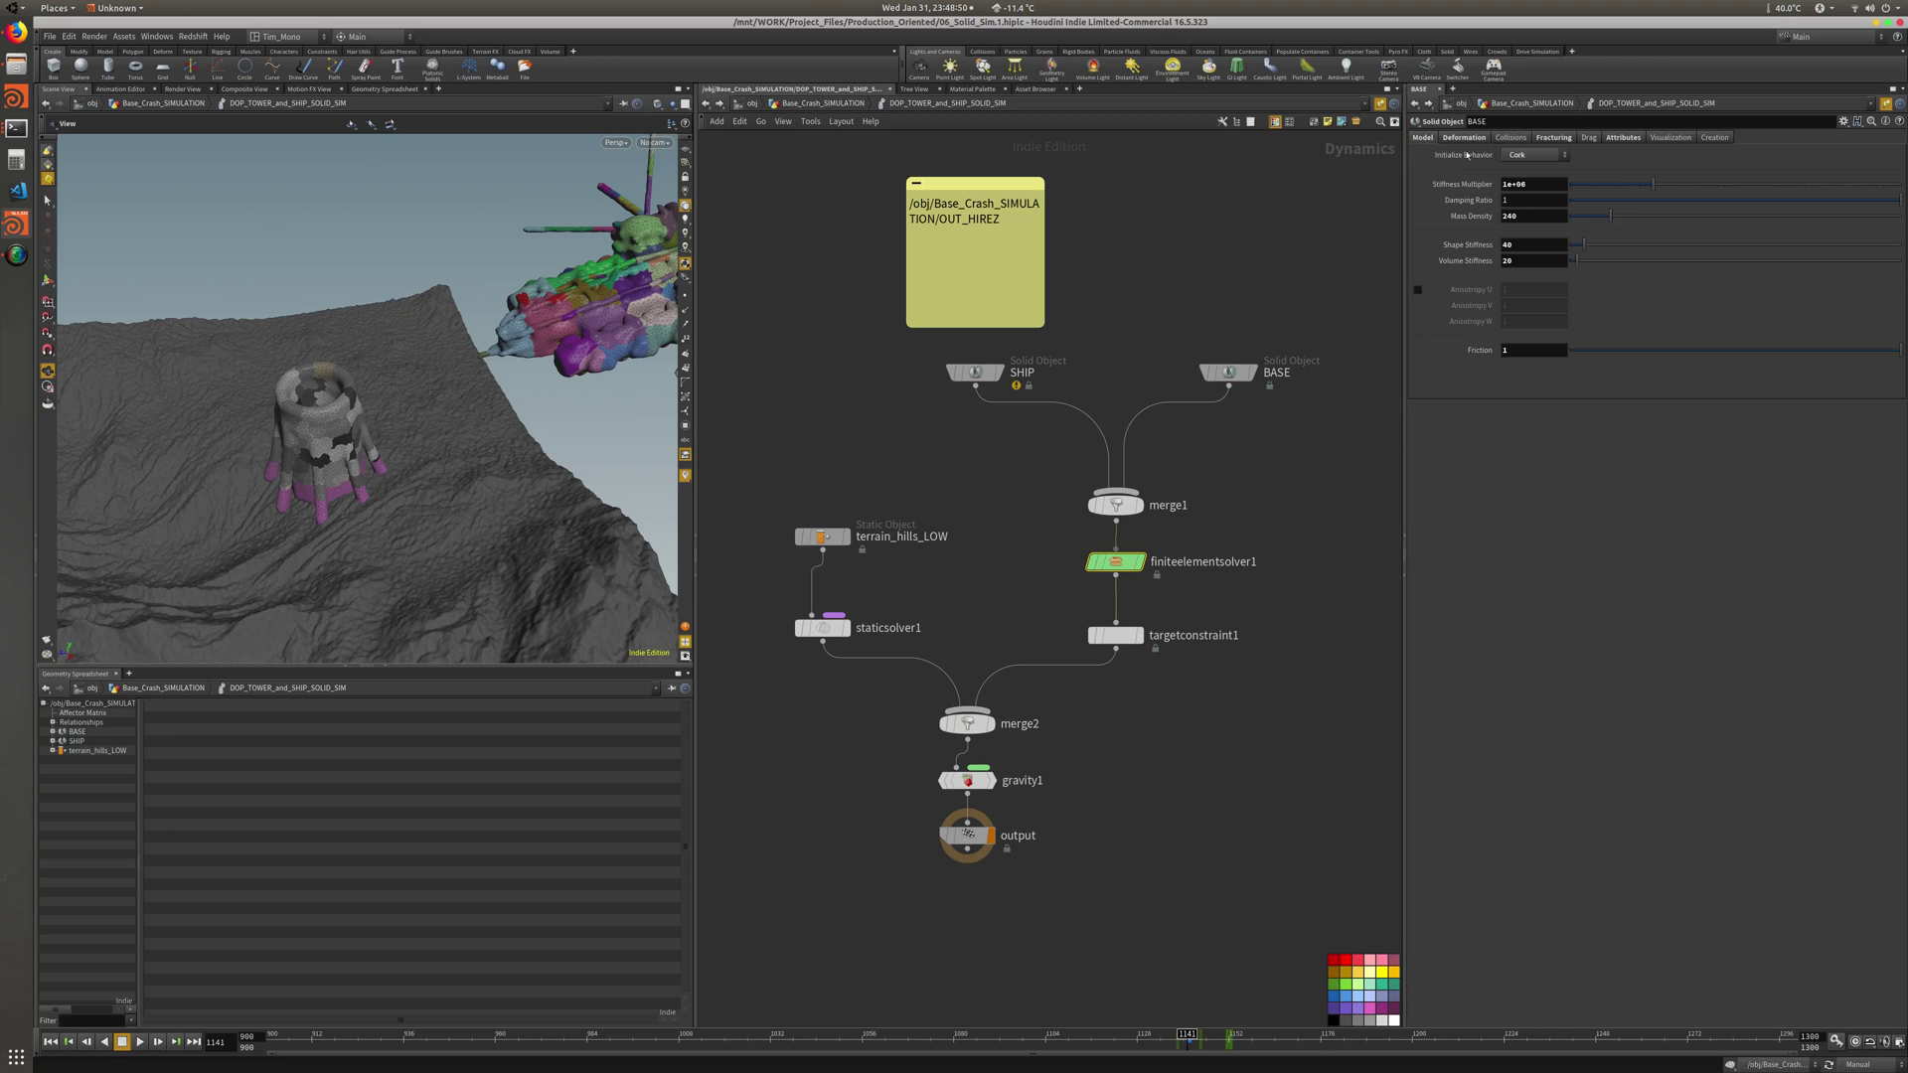
left_click(1883, 104)
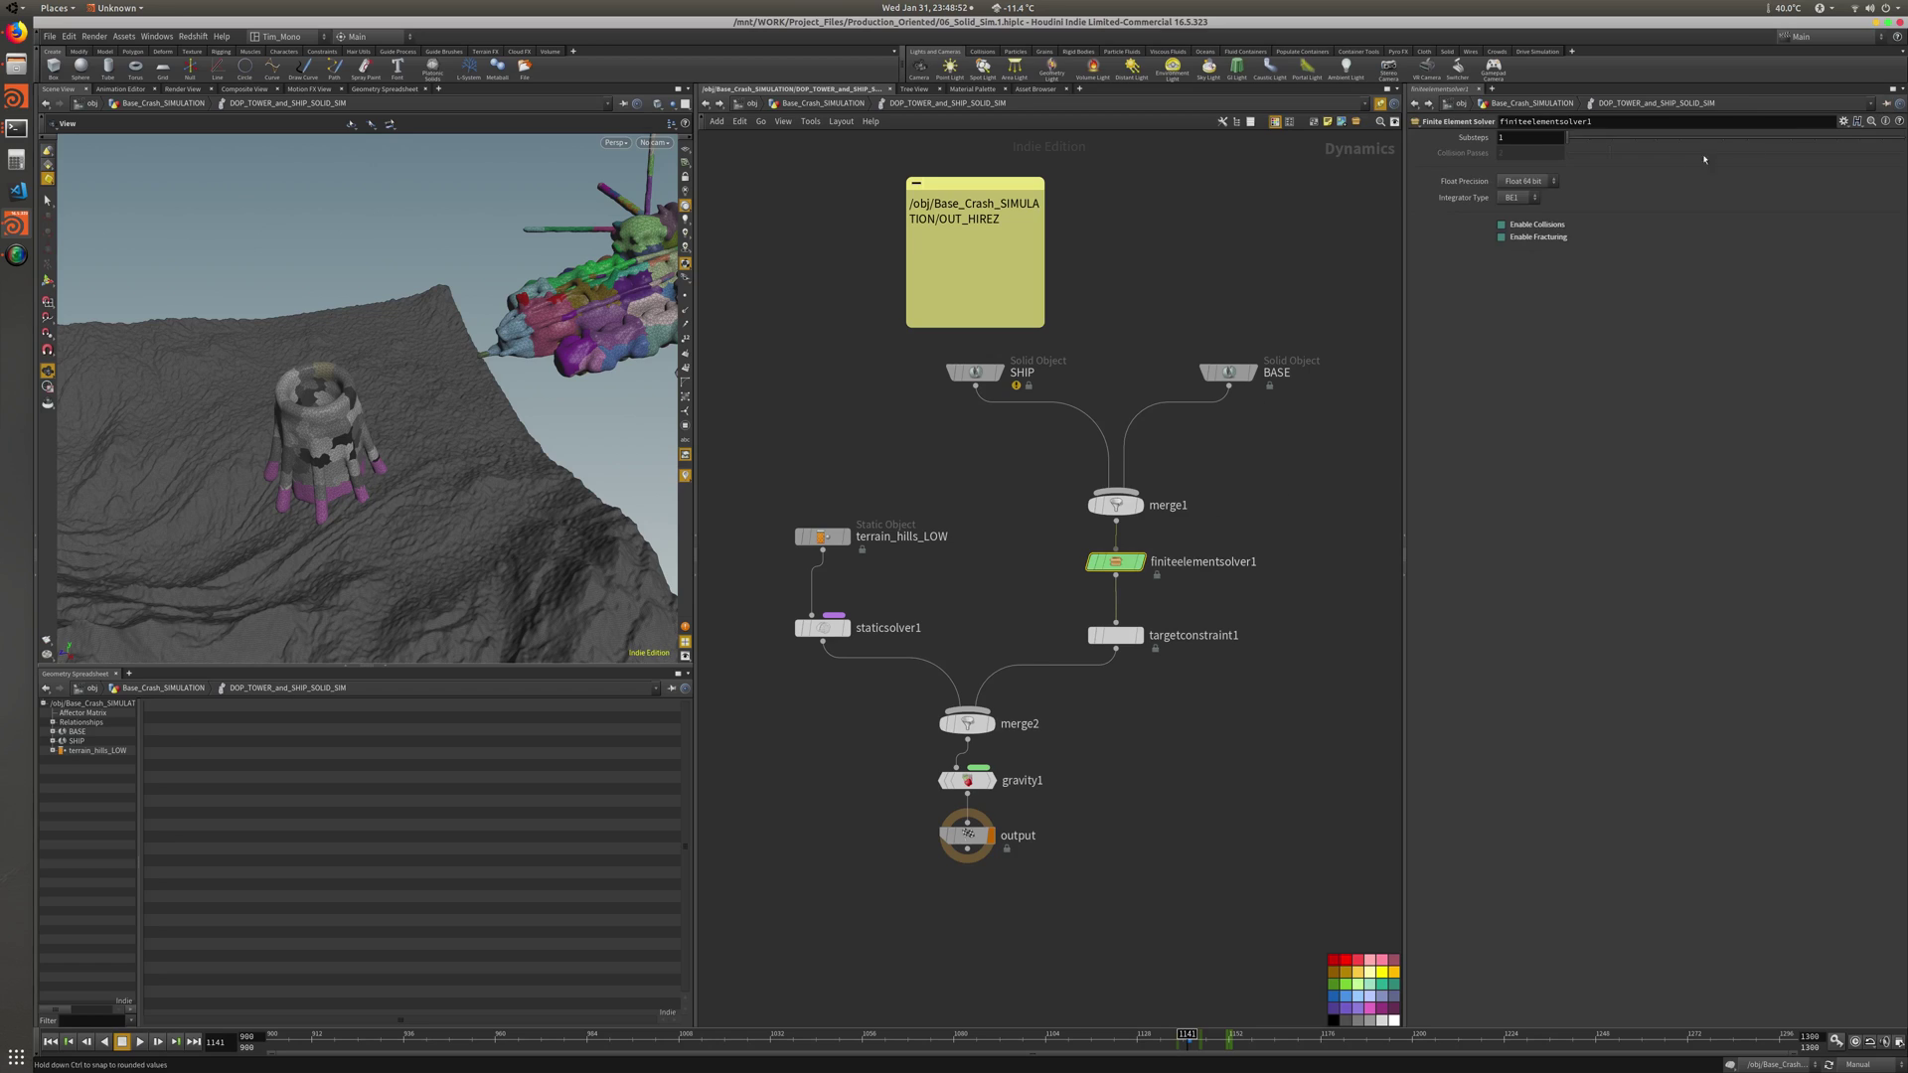
Set the substeps of finiteelementsolver1 to 4
left_click(1528, 138)
type("2")
key("Return")
left_click(1542, 140)
key("Return")
Return to the Base_Crash_SIMULATION network and select SOLID_SIM_CACHE to show its file cache settings
right_click(818, 105)
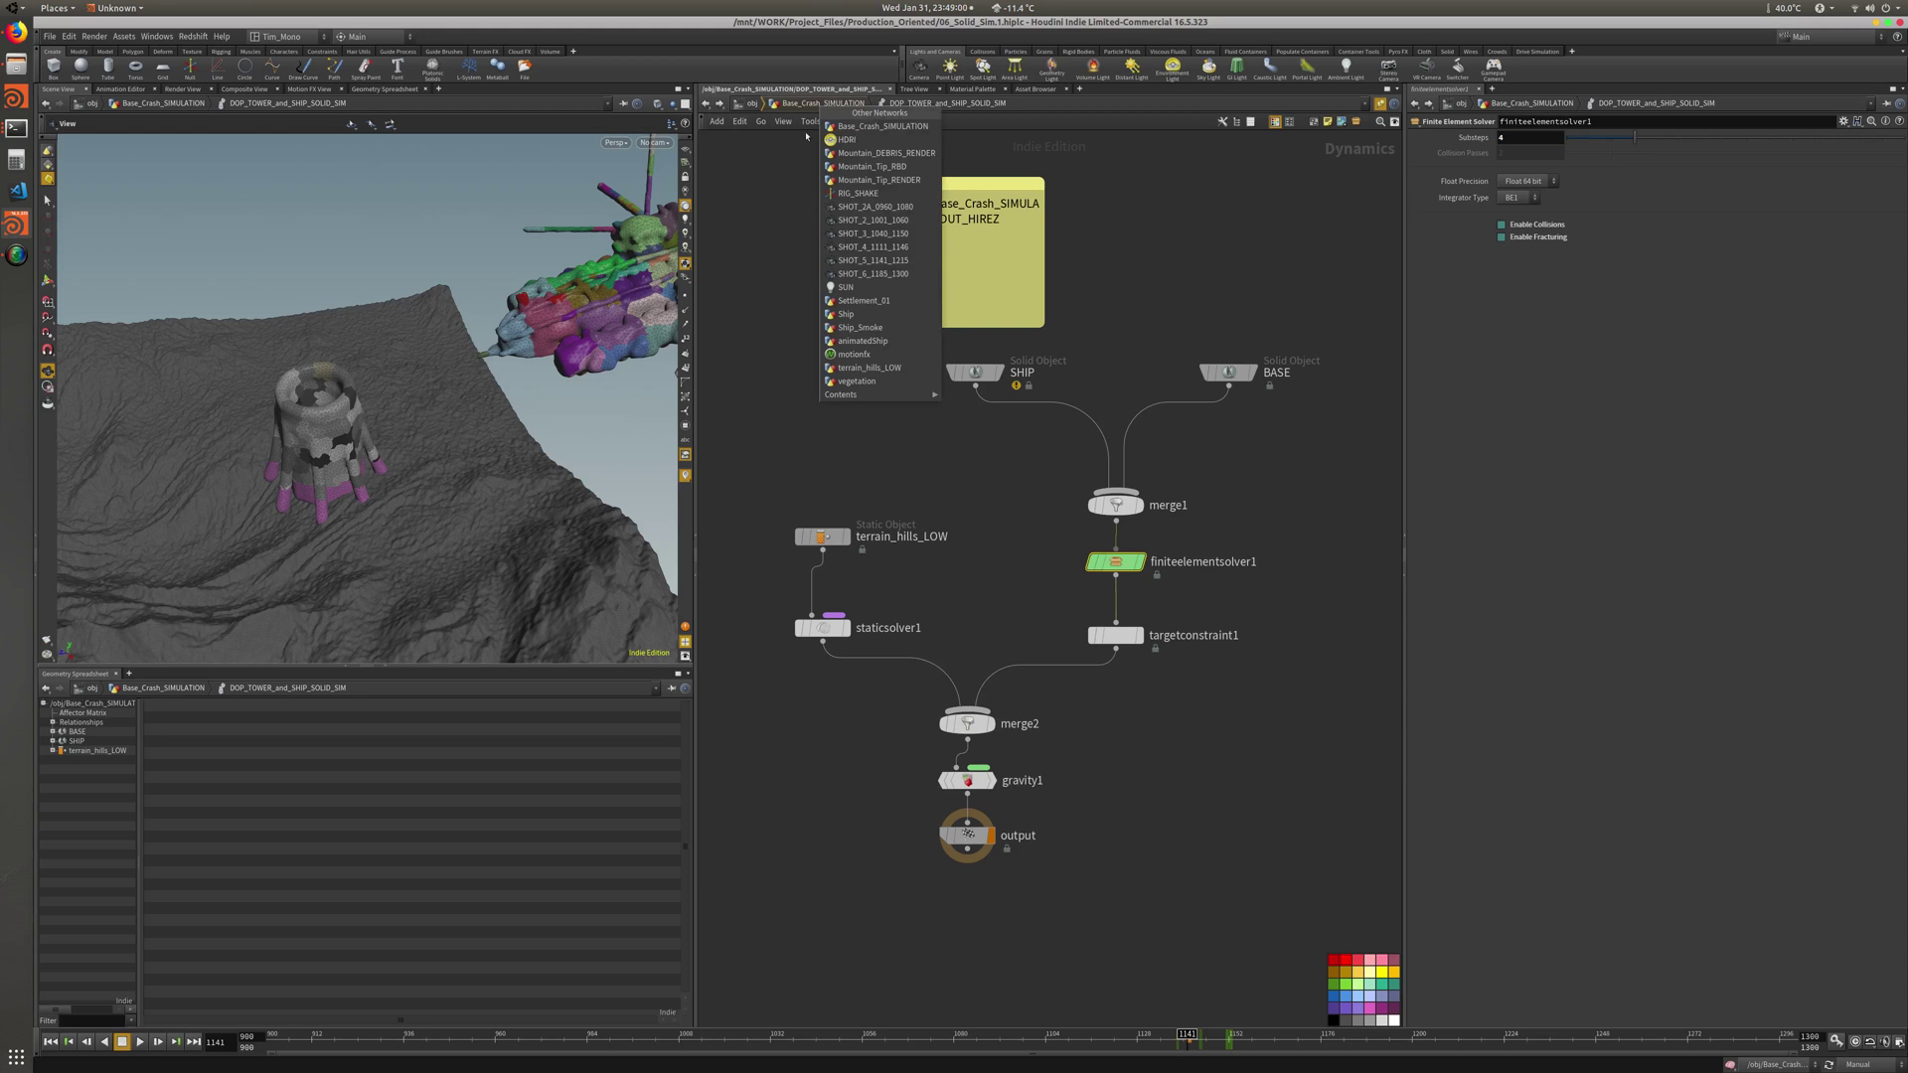
right_click(785, 104)
left_click(809, 107)
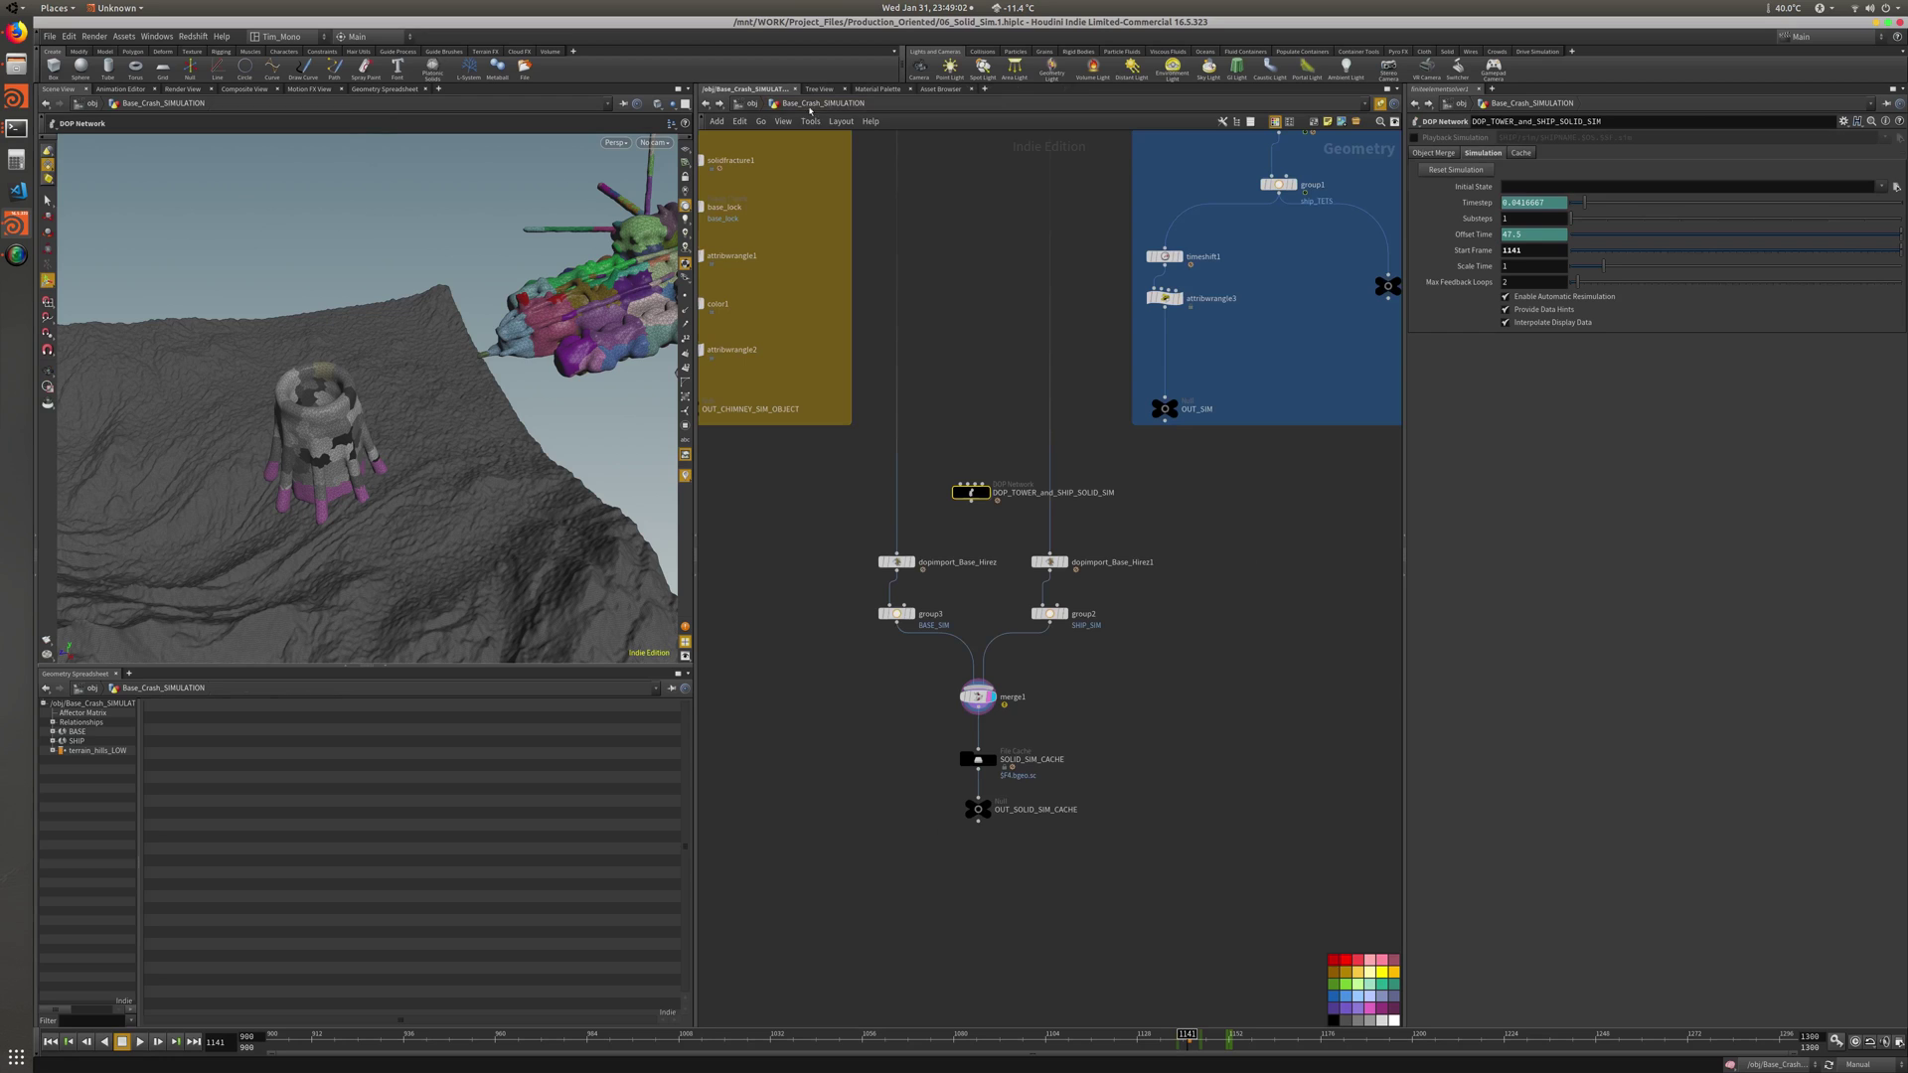
middle_click_drag(958, 536, 958, 463)
left_click(977, 687)
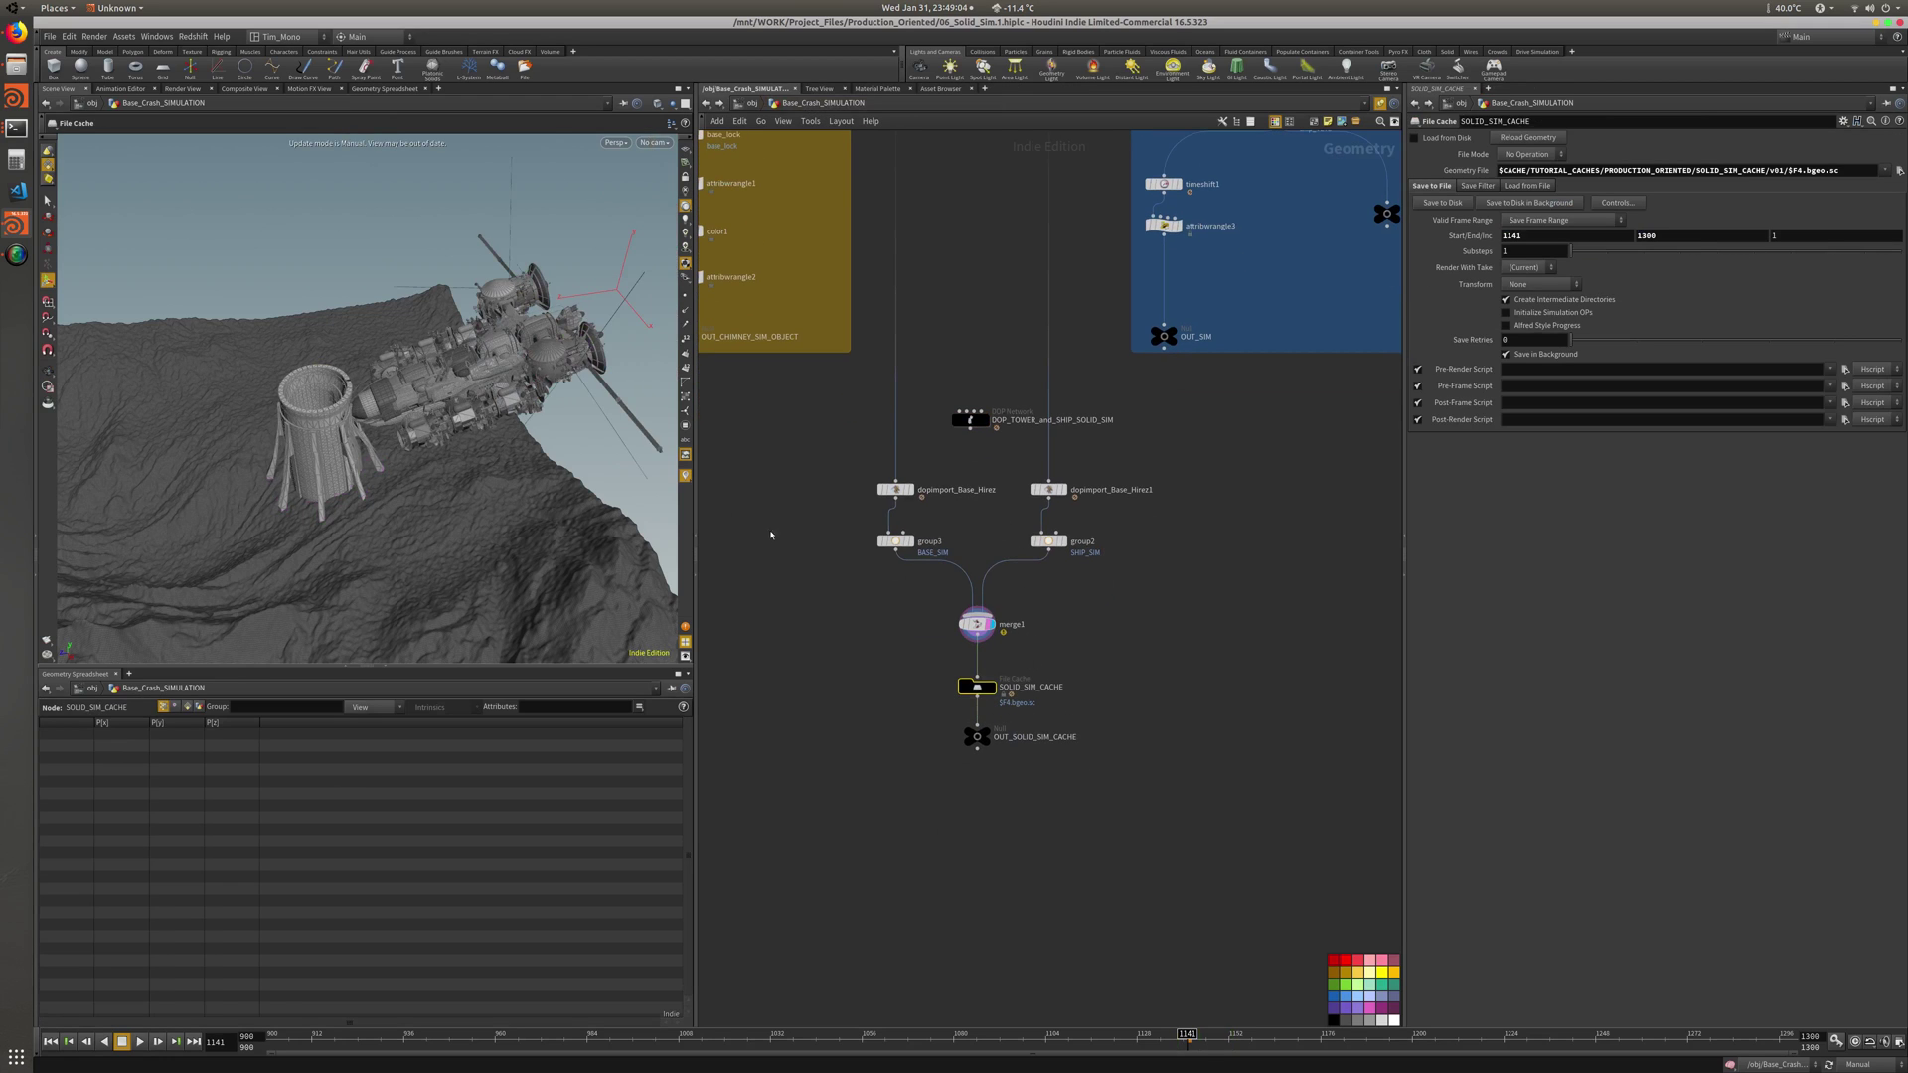
Save the current scene under its existing file name
left_click(49, 36)
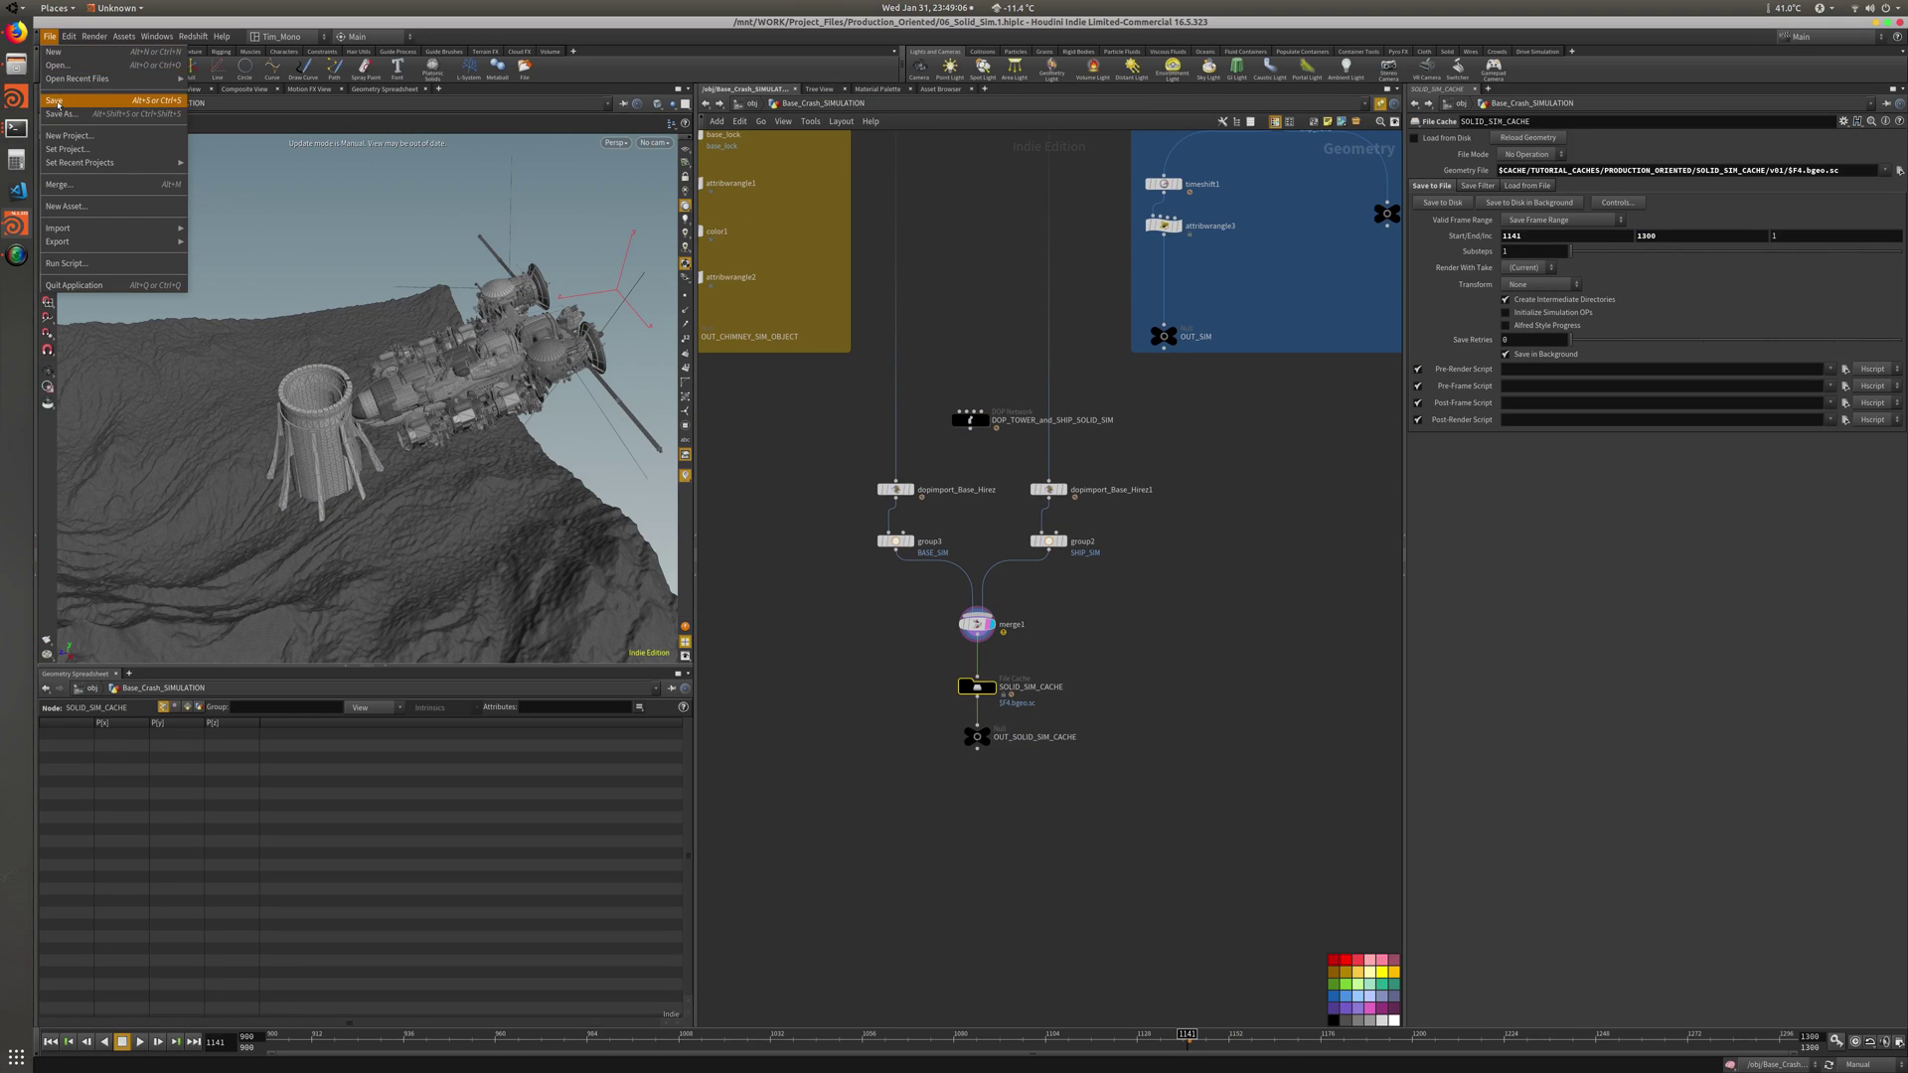
left_click(58, 101)
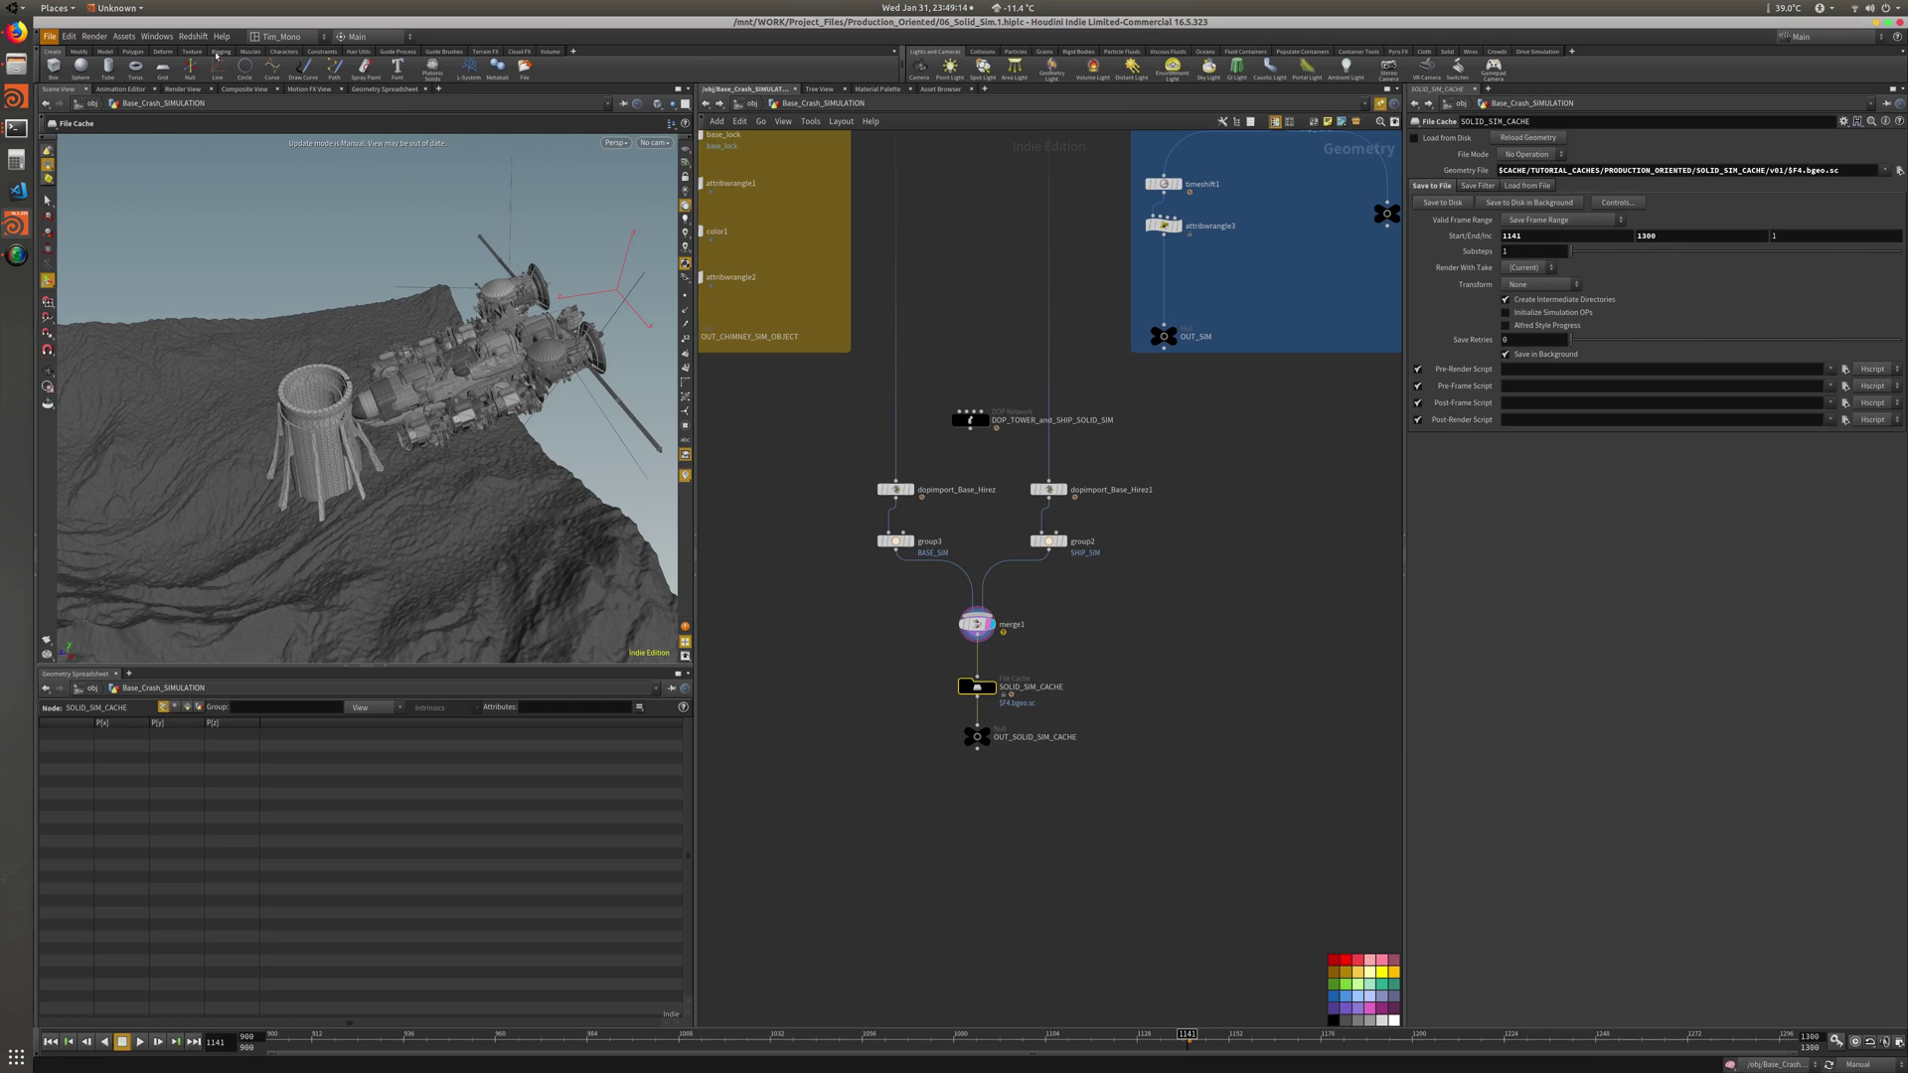
middle_click_drag(865, 617, 875, 632)
Select DOP_TOWER_and_SHIP_SOLID_SIM and show its simulation cache settings
key("alt+w")
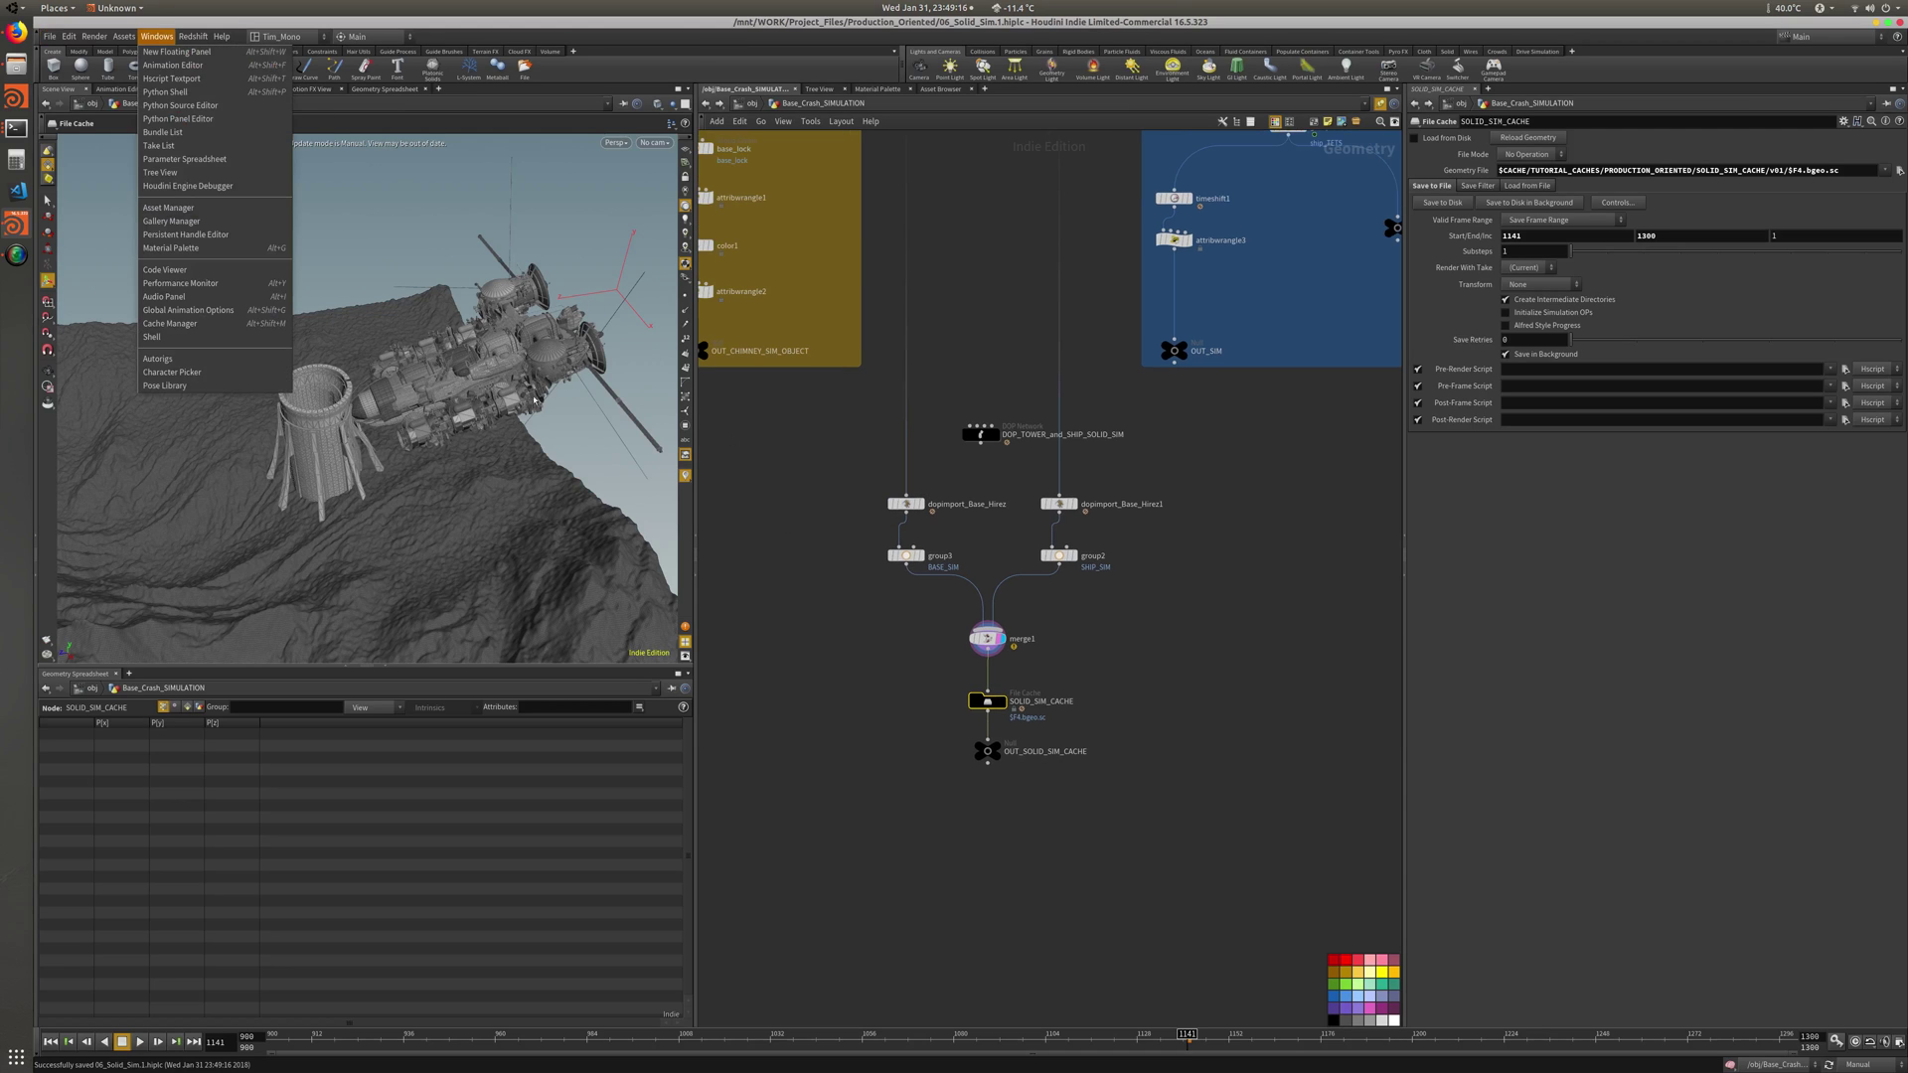
left_click(975, 285)
left_click(982, 435)
left_click(1521, 153)
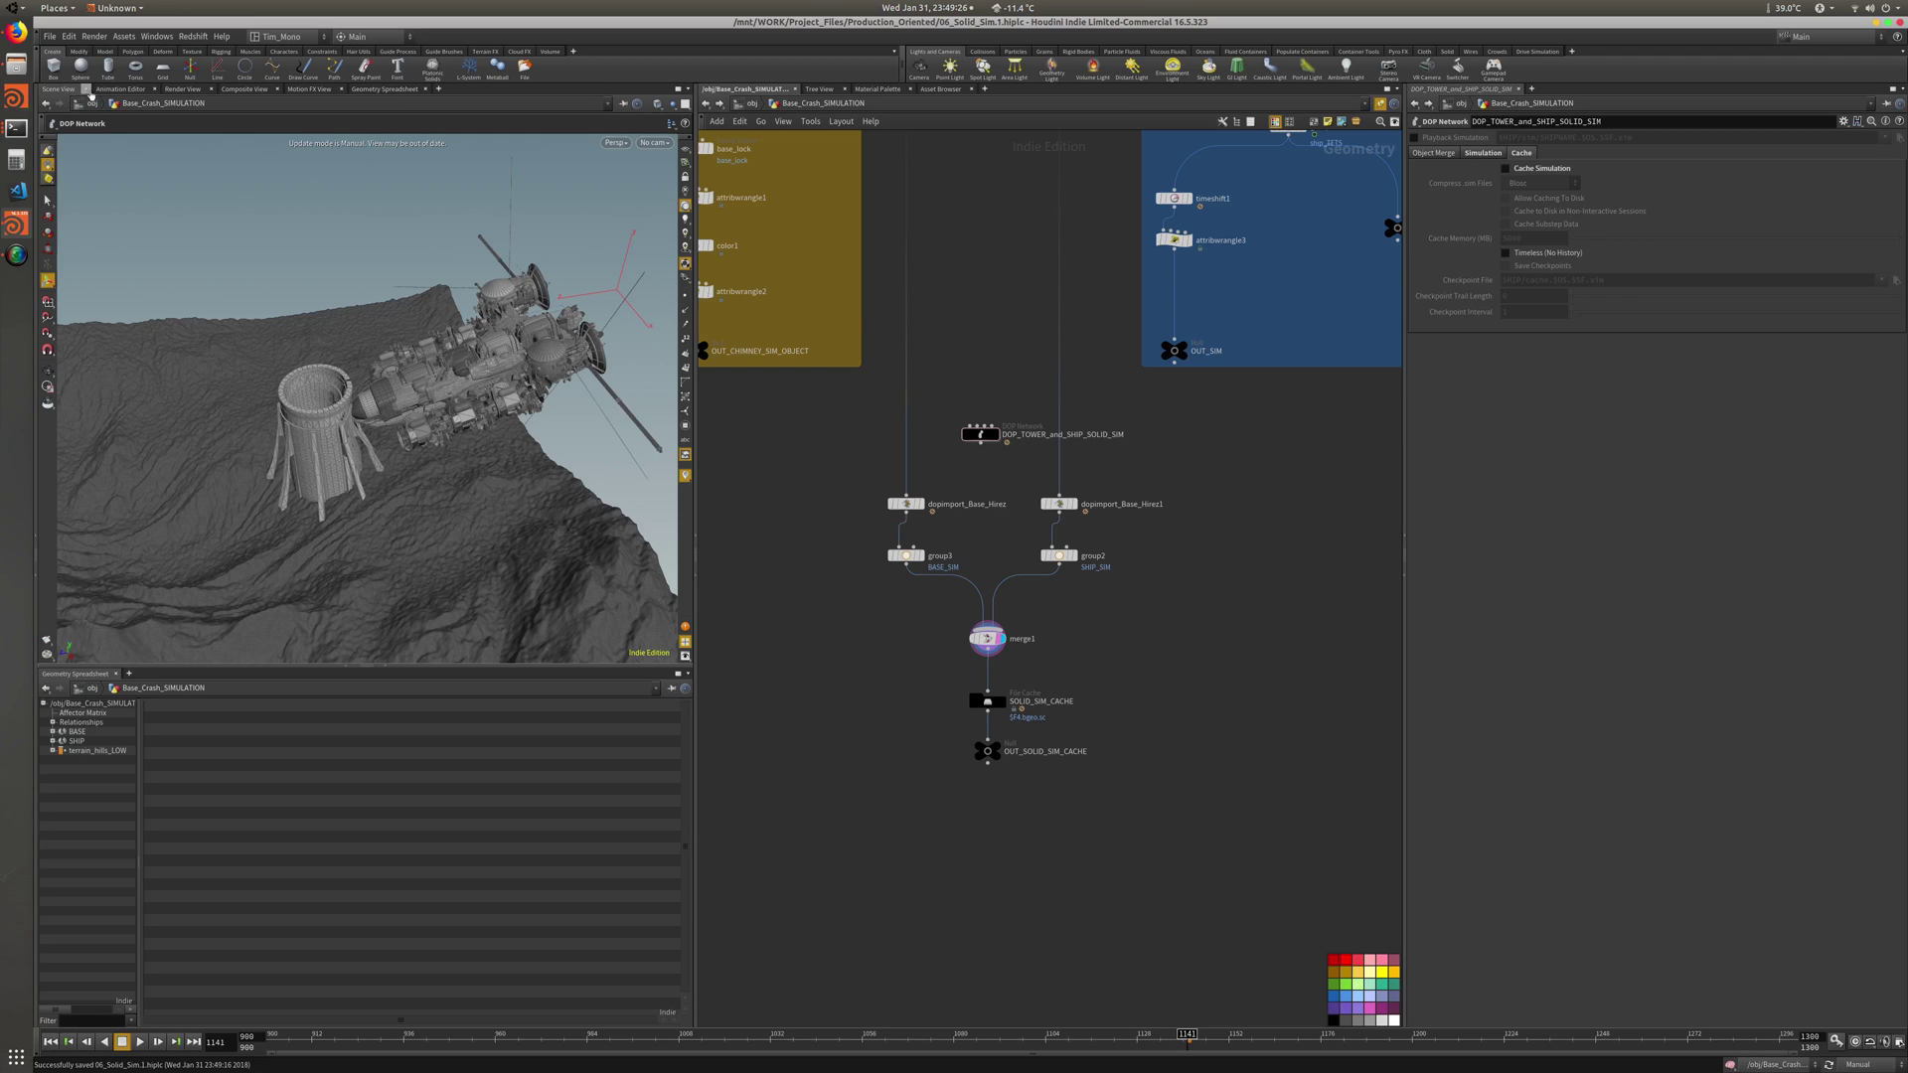
Open the Cache Manager, clear all caches and move its window clear of the viewport edge
left_click(97, 40)
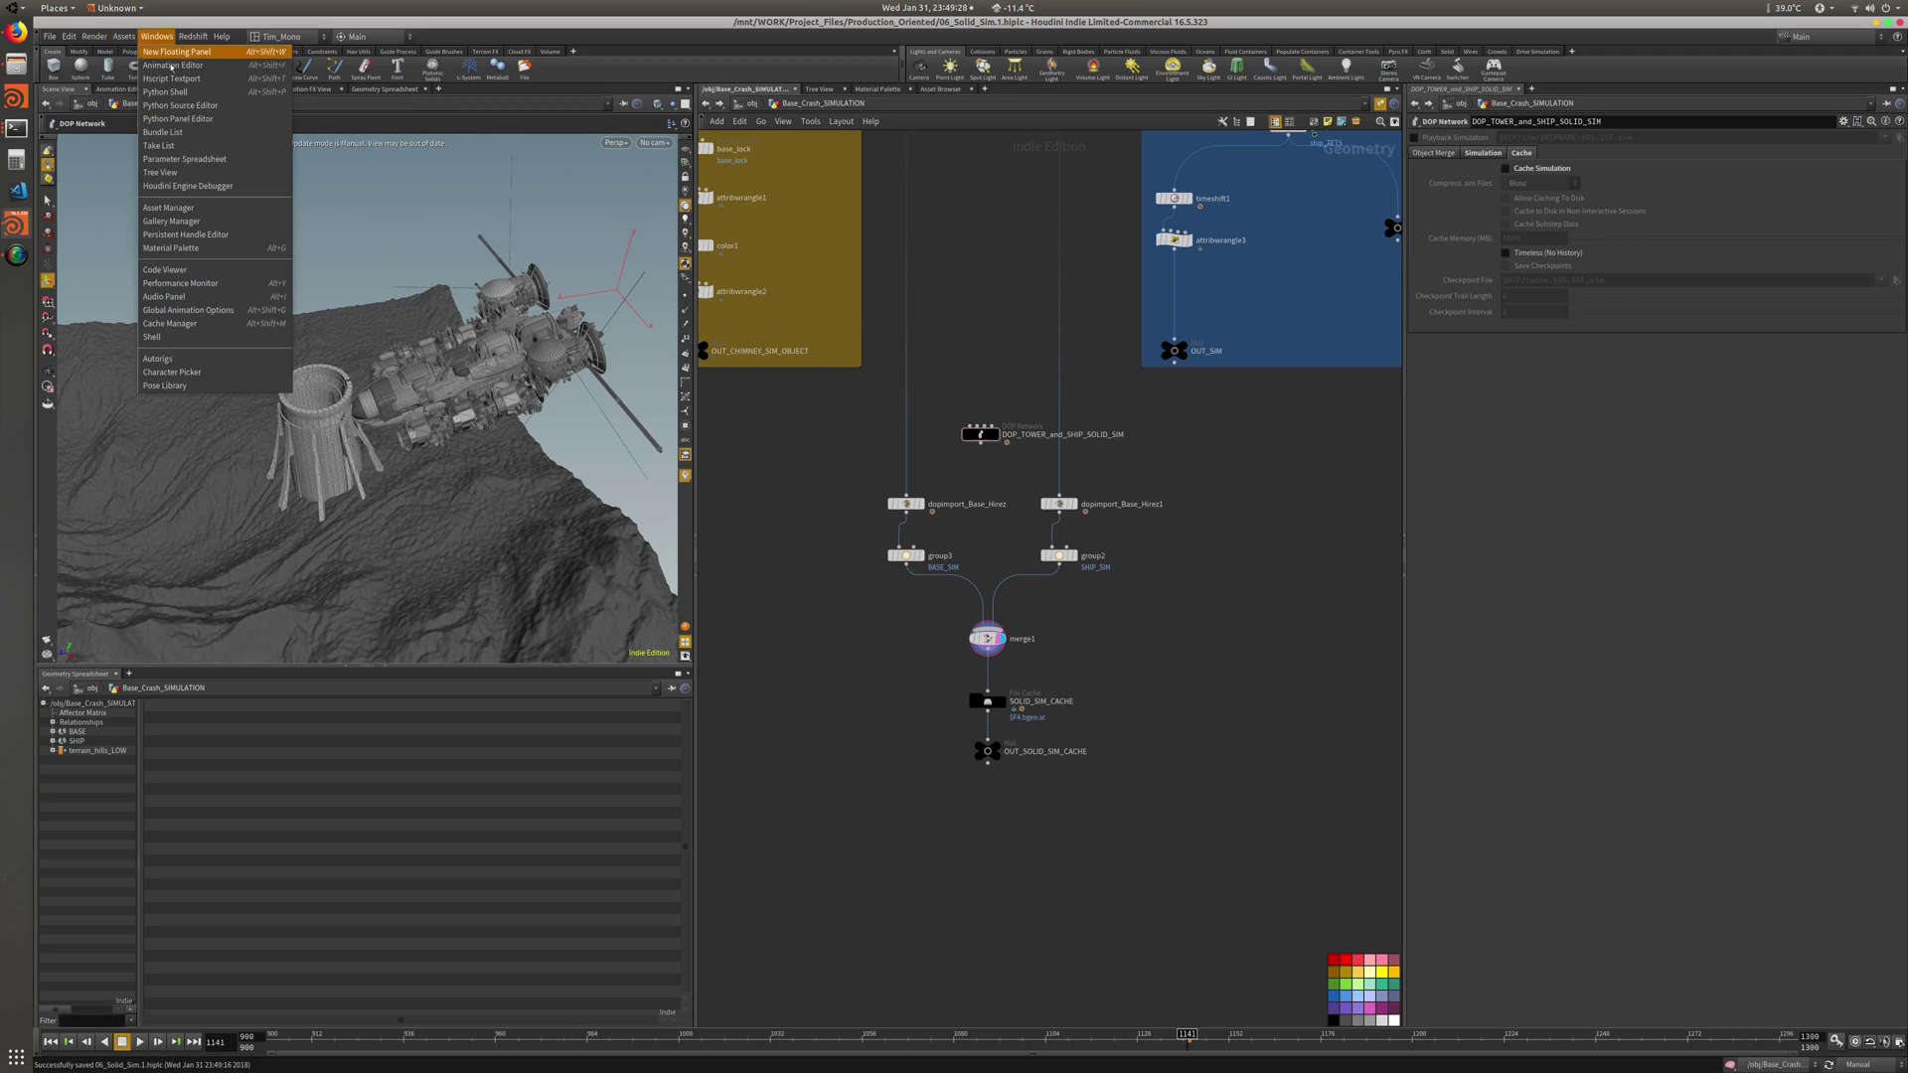
left_click(281, 325)
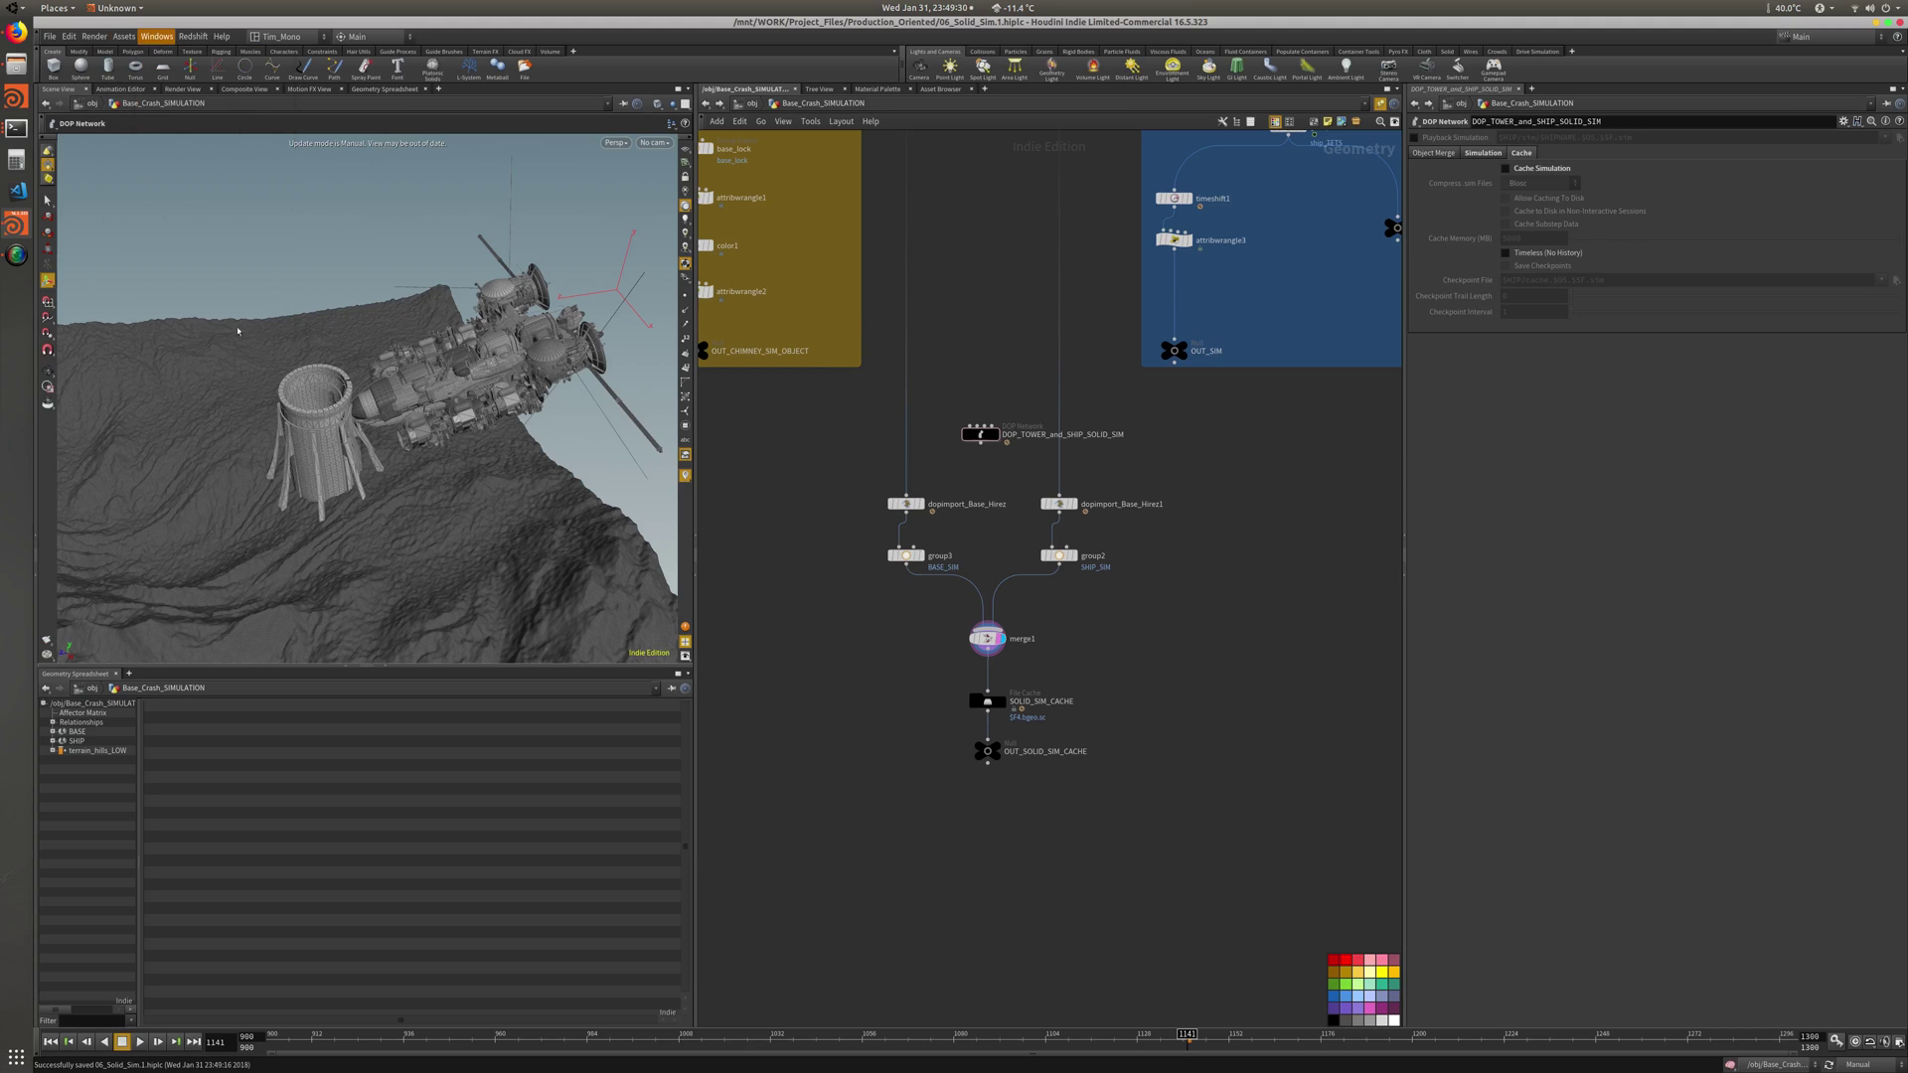
left_click(358, 467)
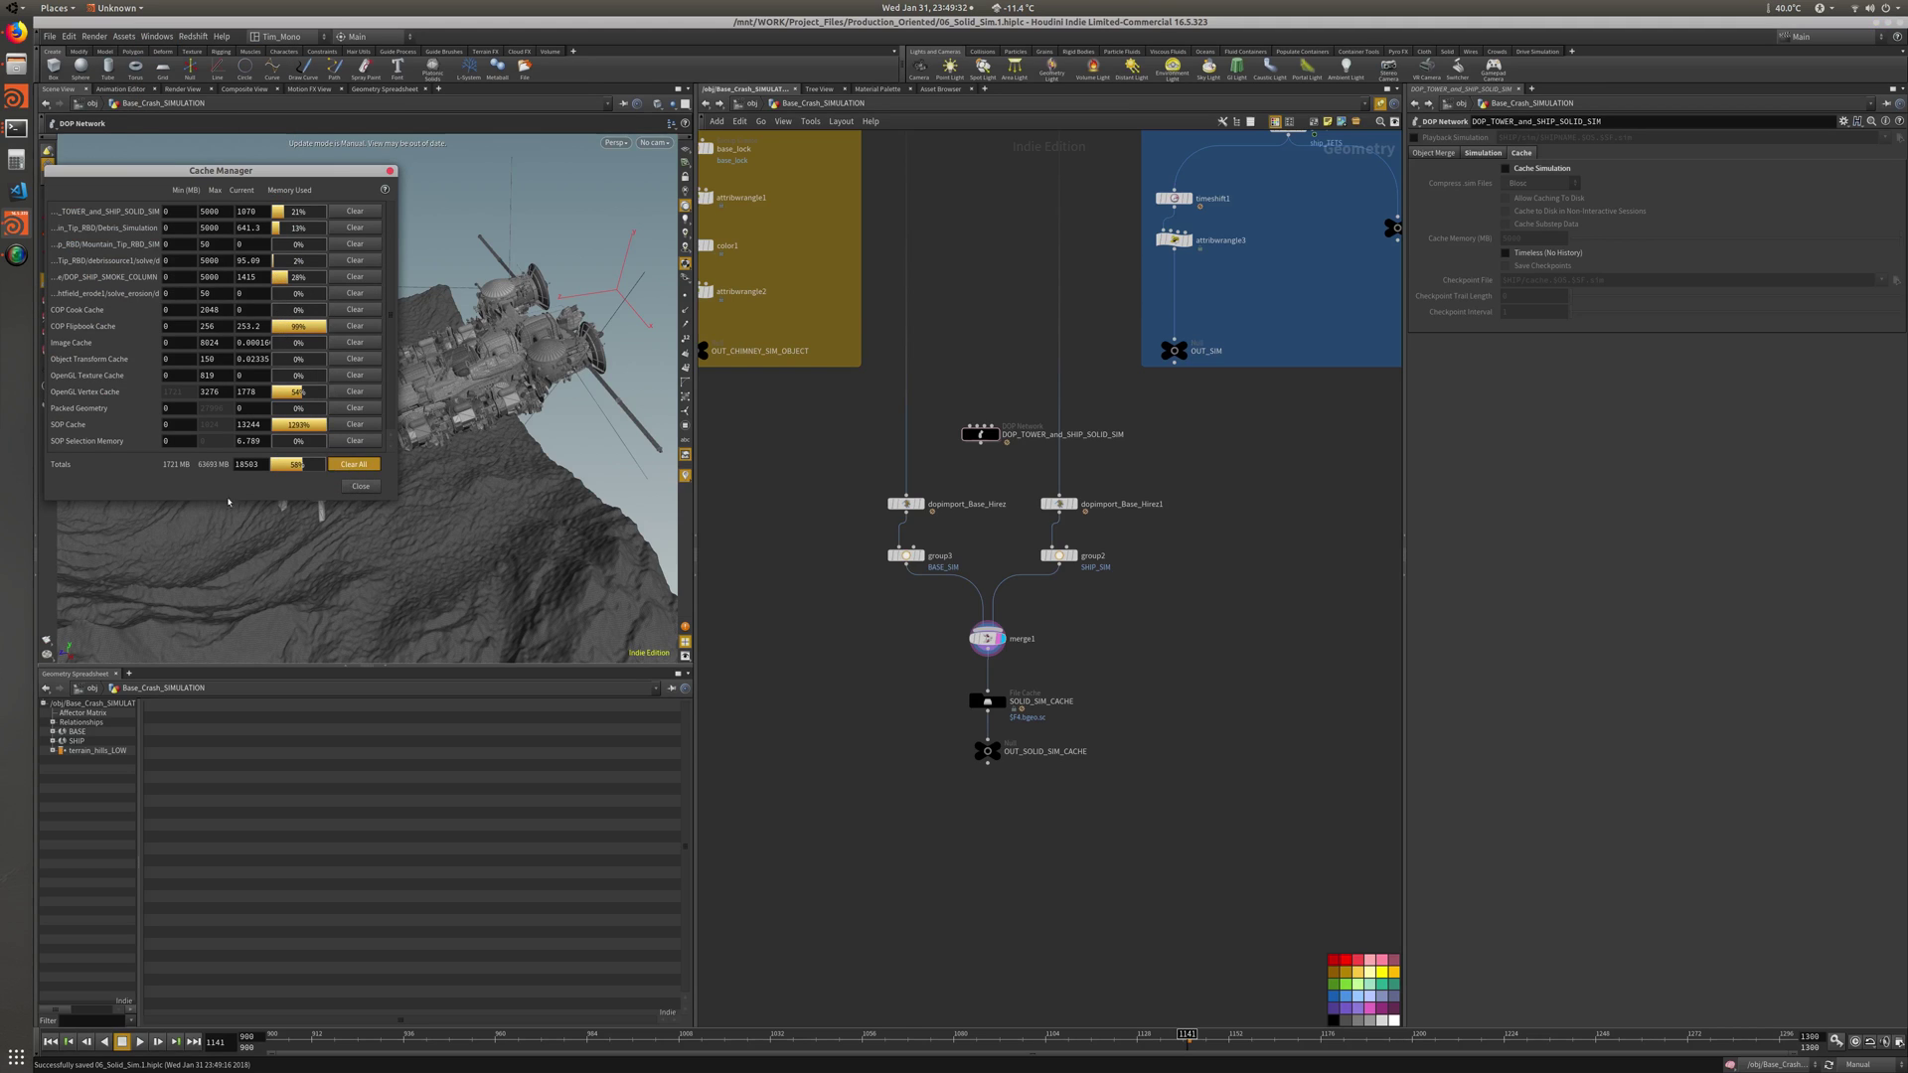
left_click_drag(287, 177, 391, 181)
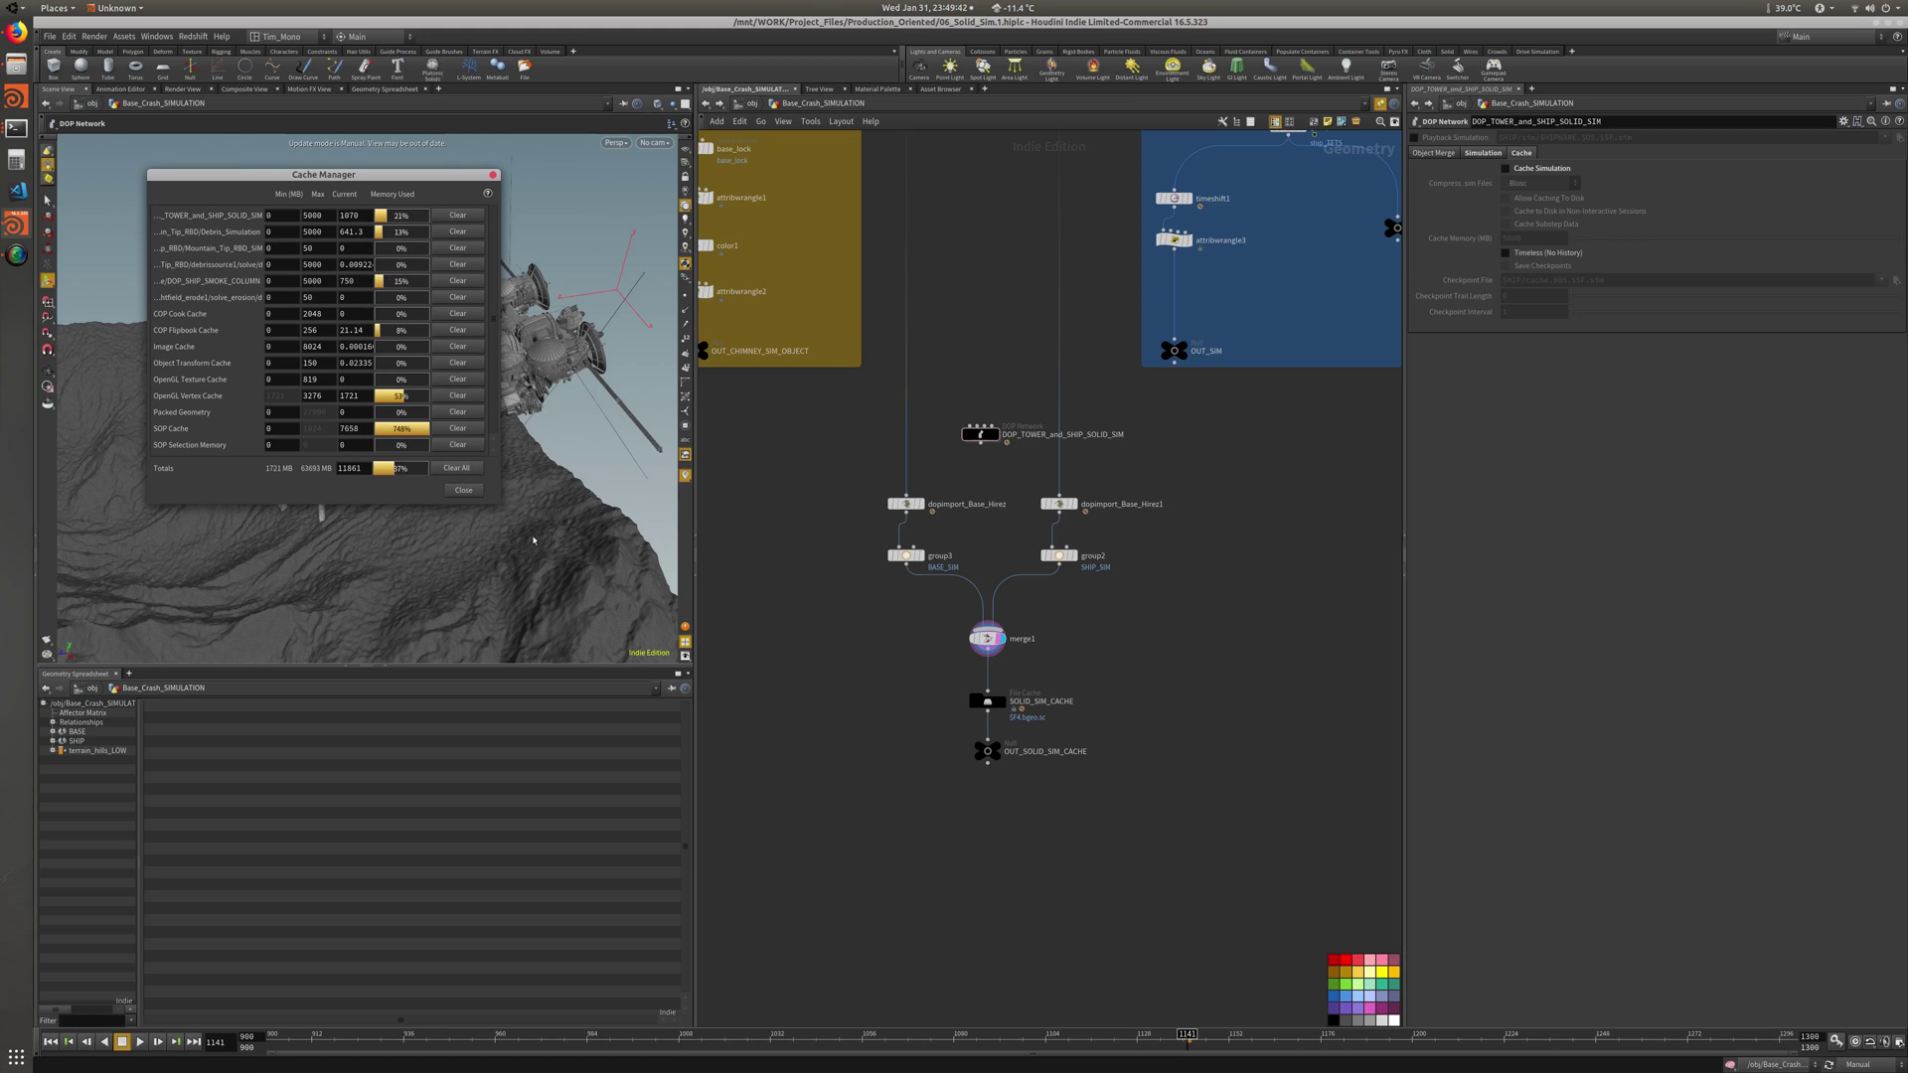
Widen the Cache Manager to read the full cache names, clear the SOP Cache and close the manager
left_click_drag(499, 504, 1080, 546)
left_click(1032, 284)
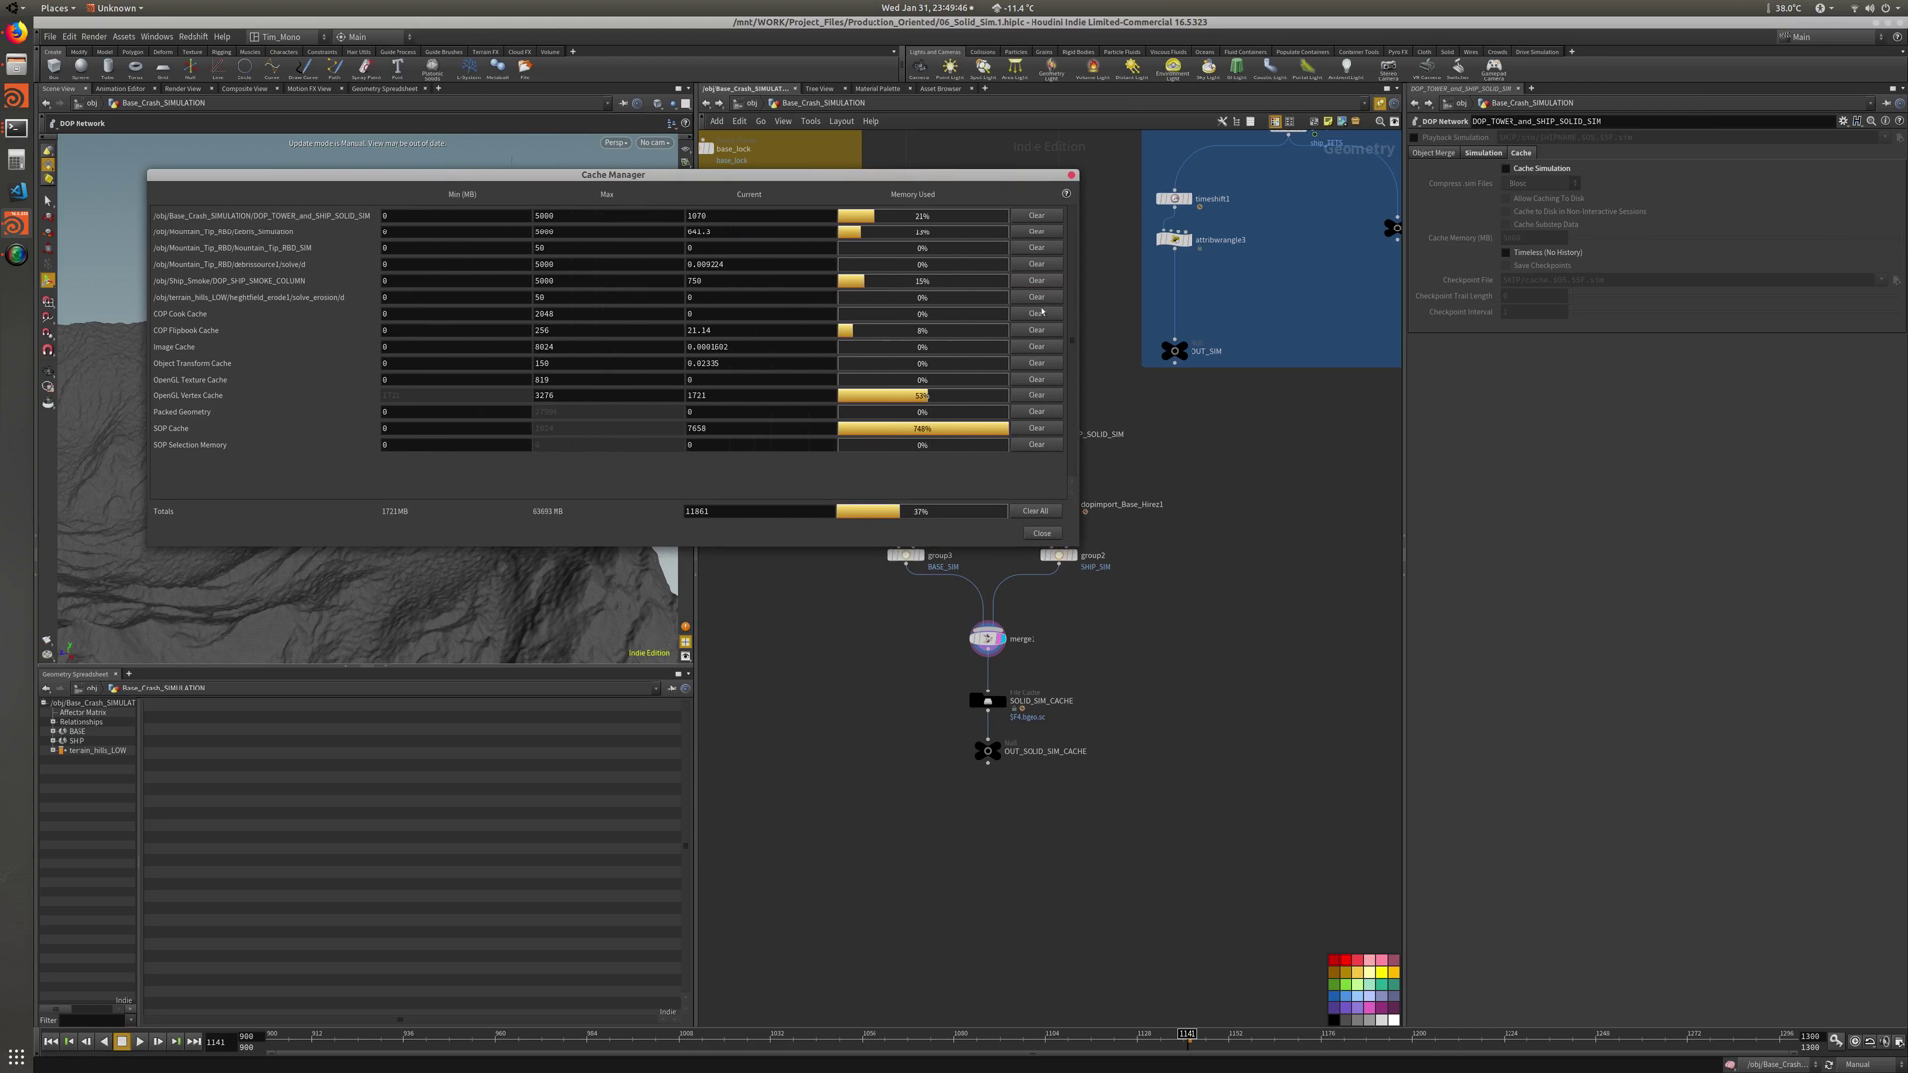
left_click(1040, 433)
left_click(1040, 533)
middle_click_drag(1172, 604, 1086, 340)
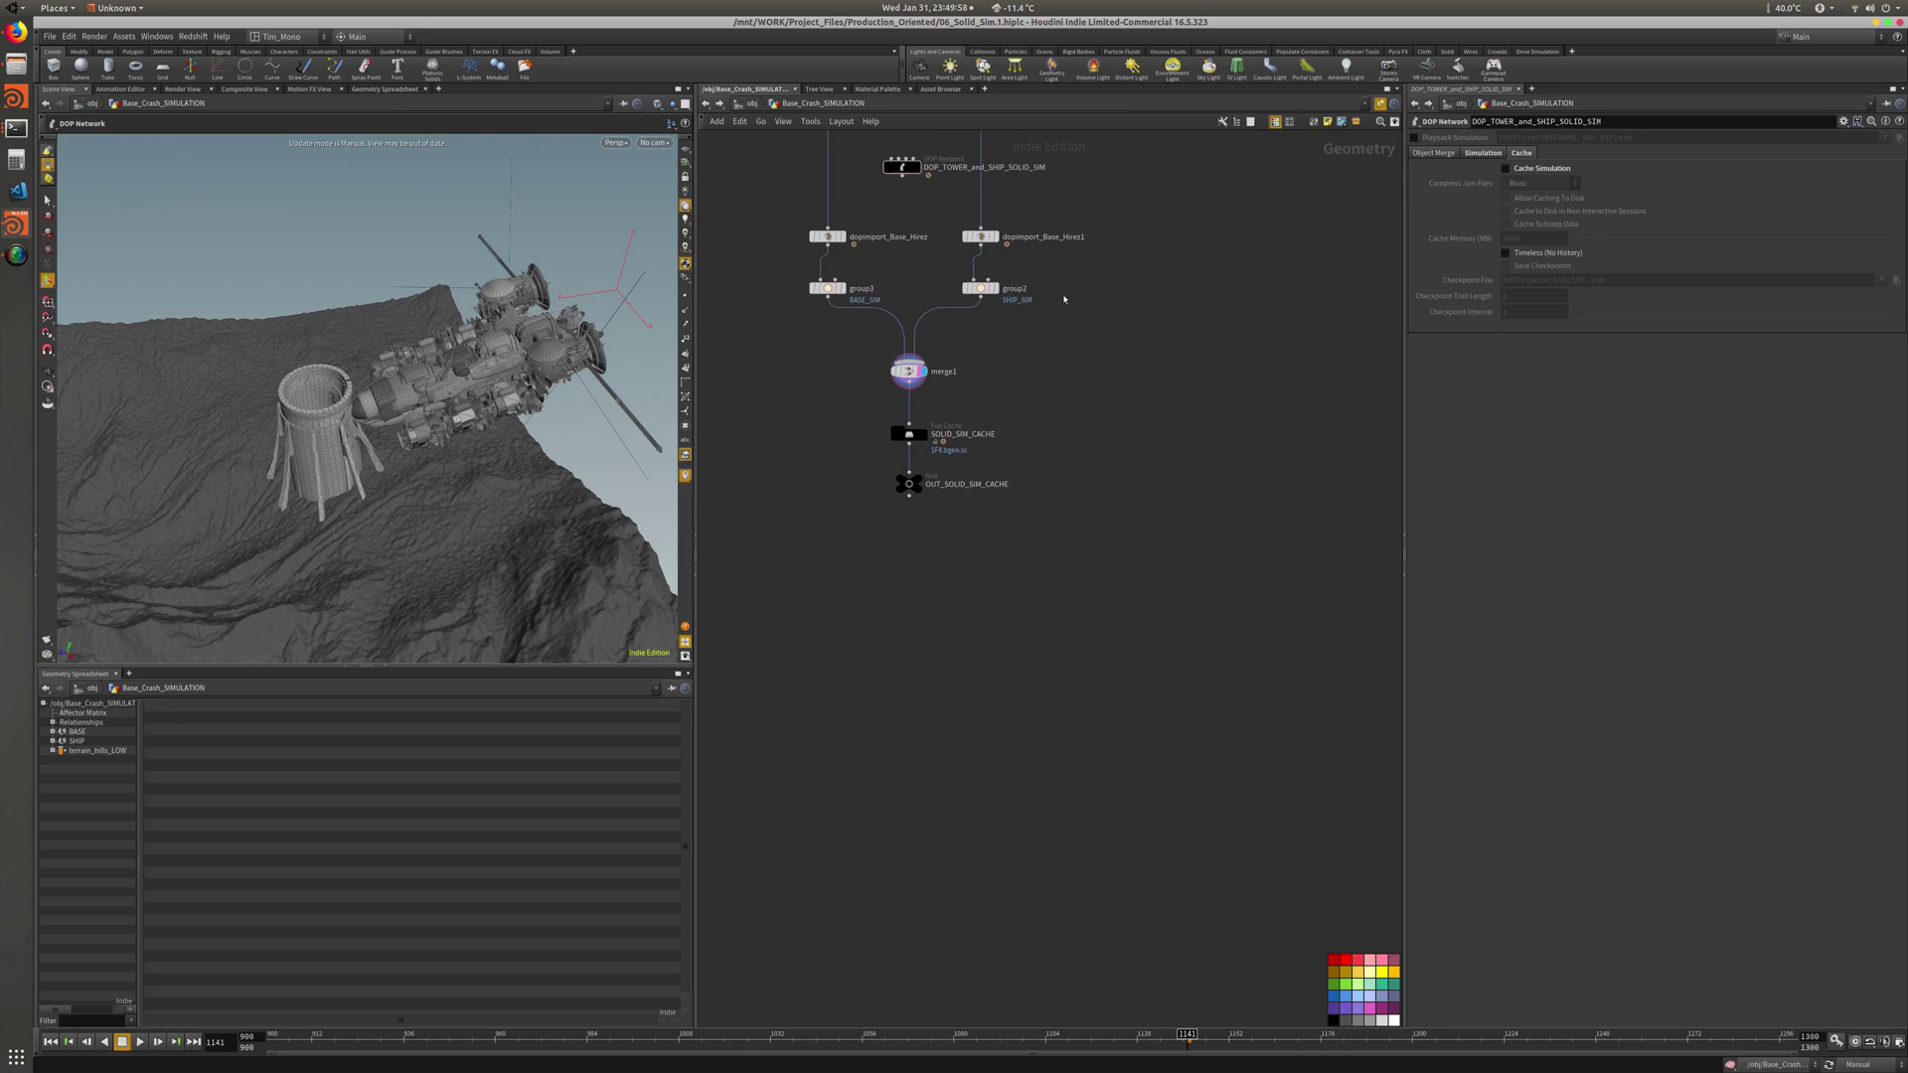
Switch to the idle terminal window and list the contents of the home directory
left_click(16, 127)
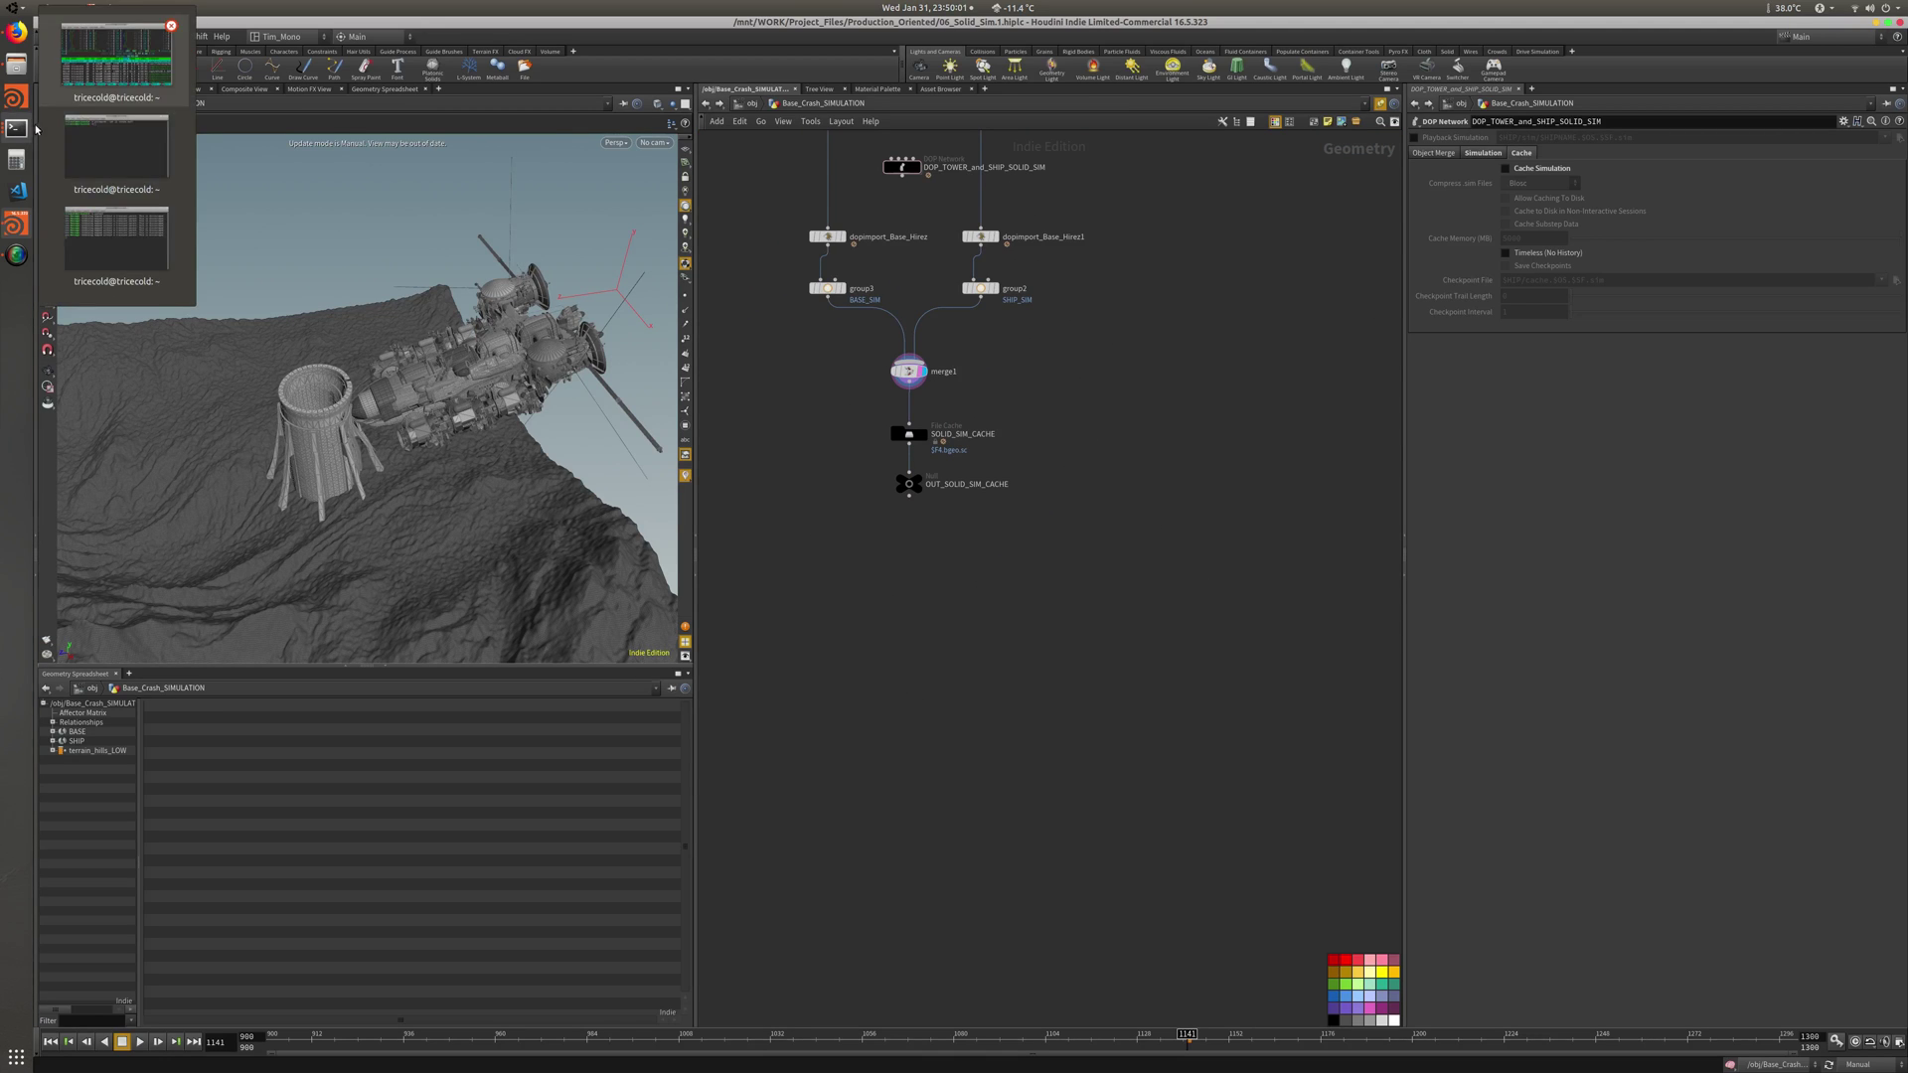
left_click(139, 155)
left_click_drag(252, 189, 608, 271)
type("ls")
key("Return")
Change the terminal's directory to /opt/hfs16.5 and list its contents
type("cd /opt/hfs")
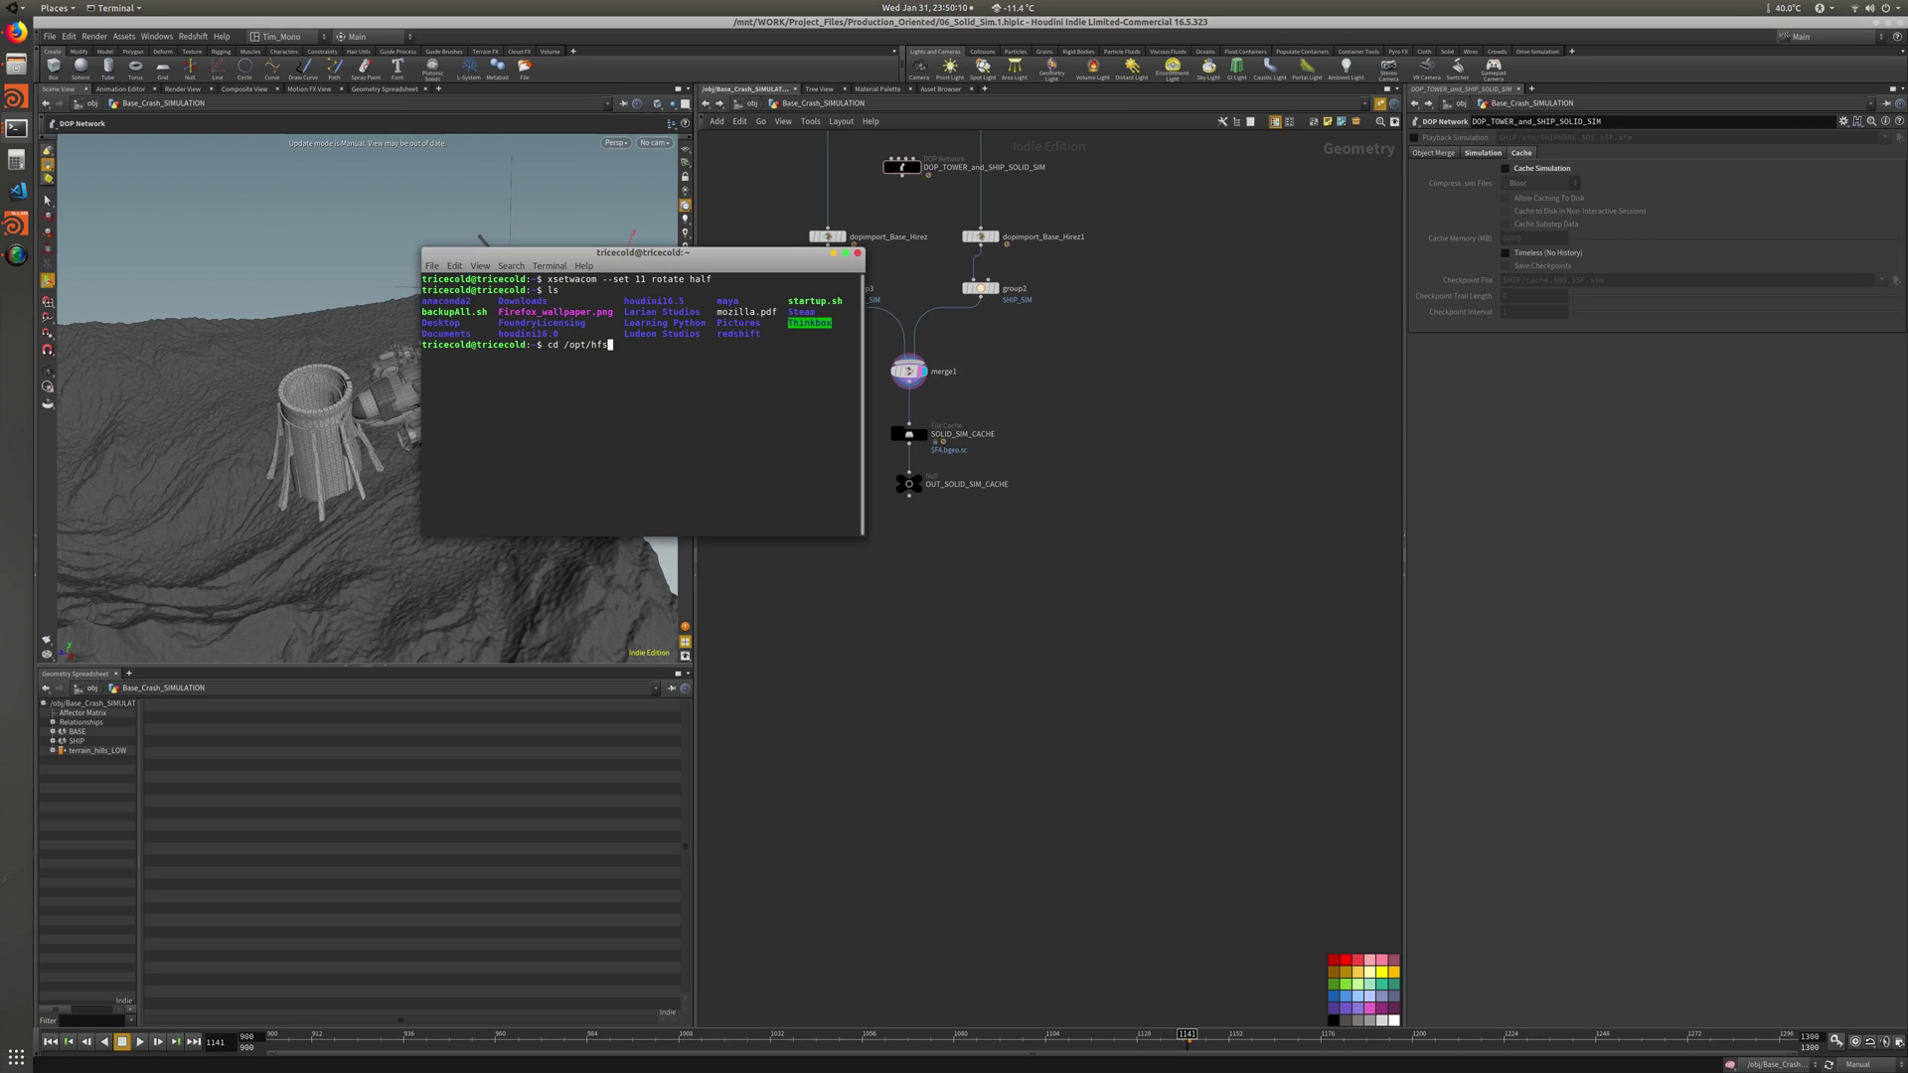
key("Tab")
key("Return")
type("ls")
key("Return")
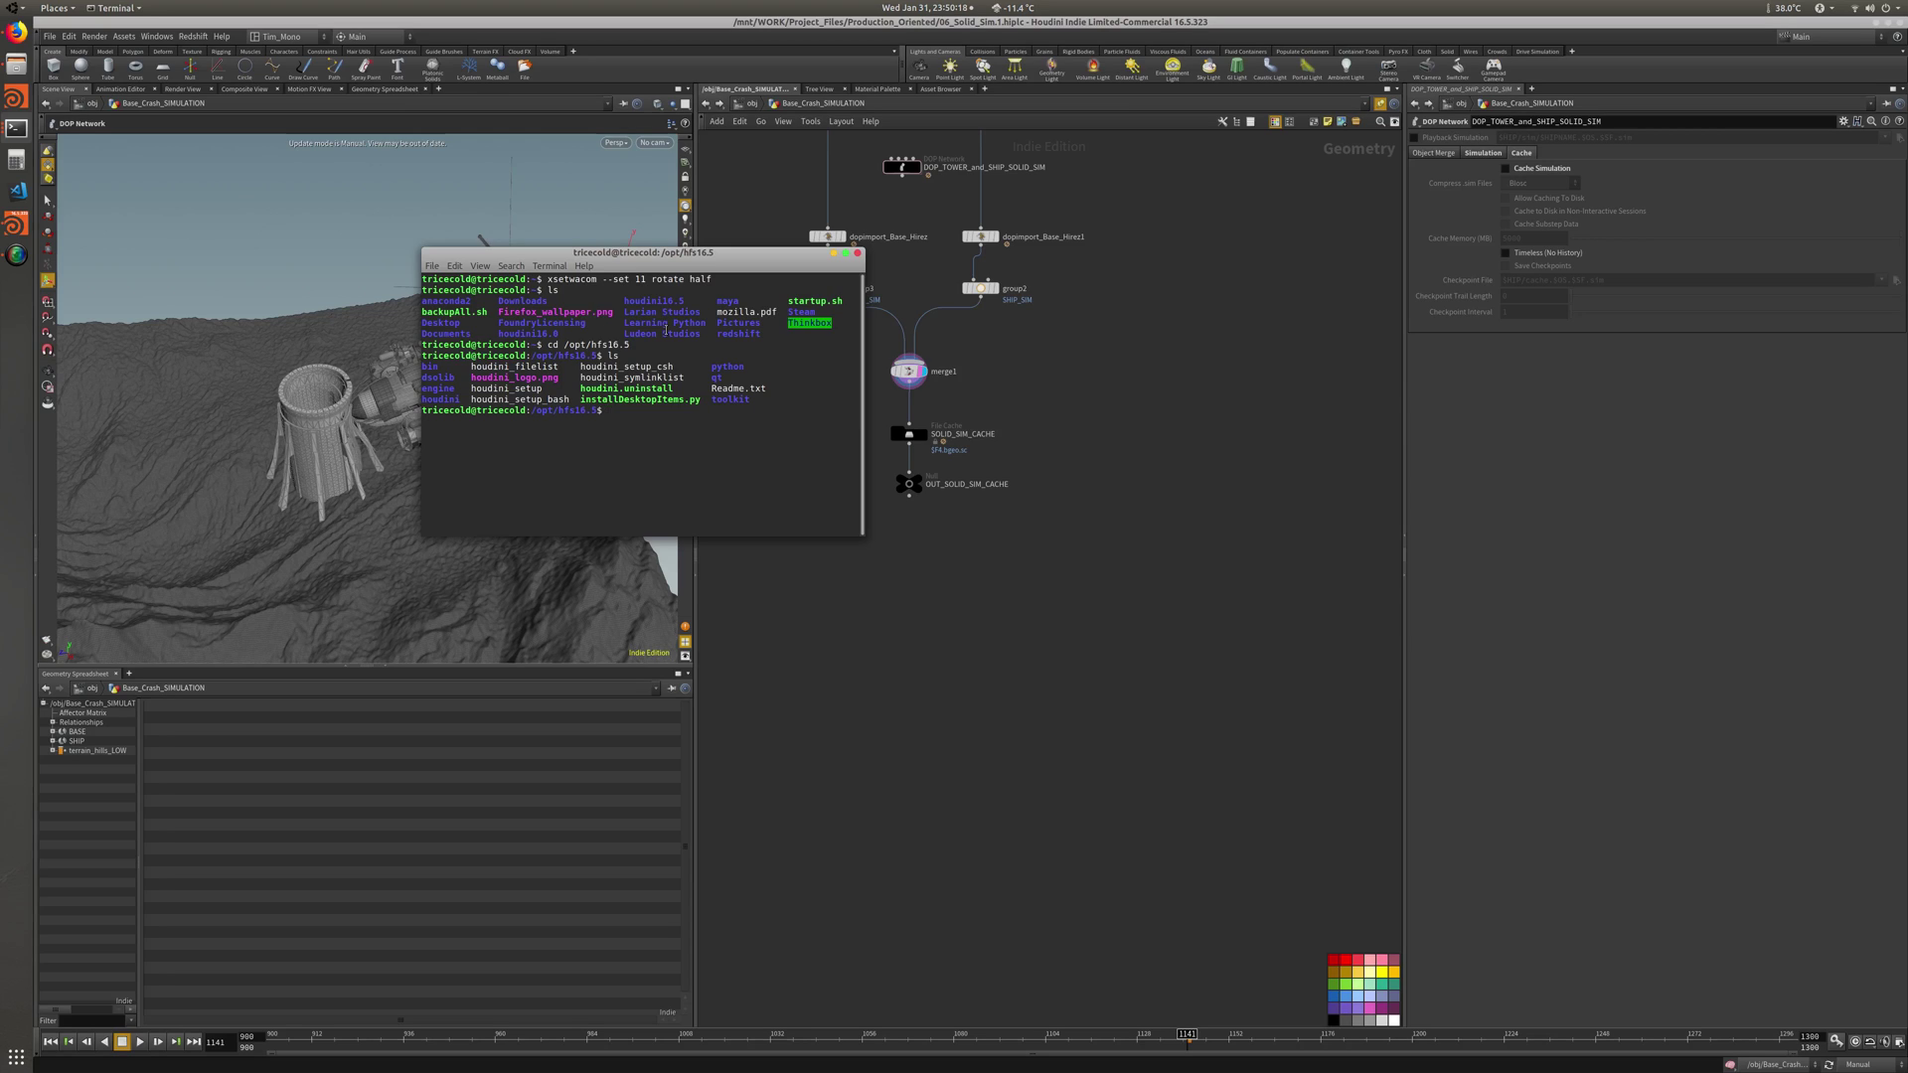
Try to run hbatch from /opt/hfs16.5, change to its bin directory and list the contents
type("hbatch")
key("Return")
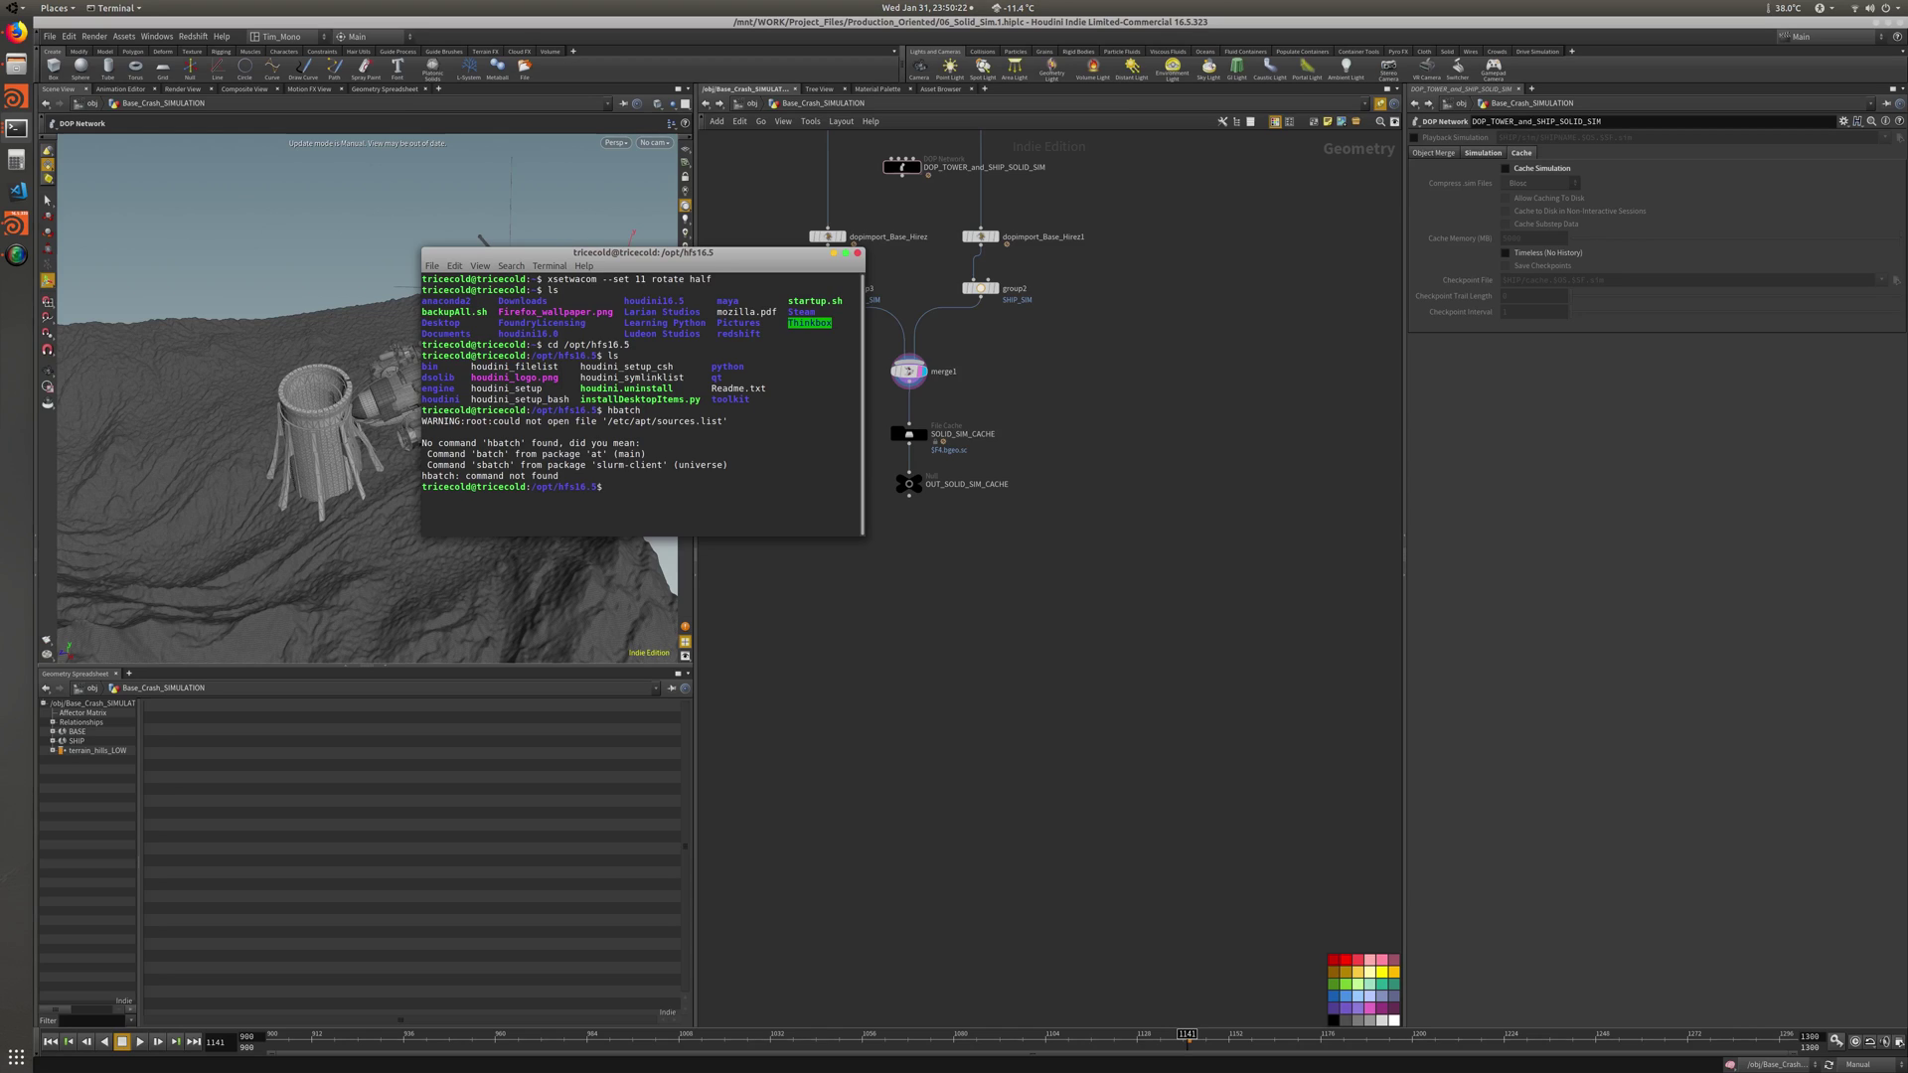
type("cd bin/")
key("Return")
type("ls")
key("Return")
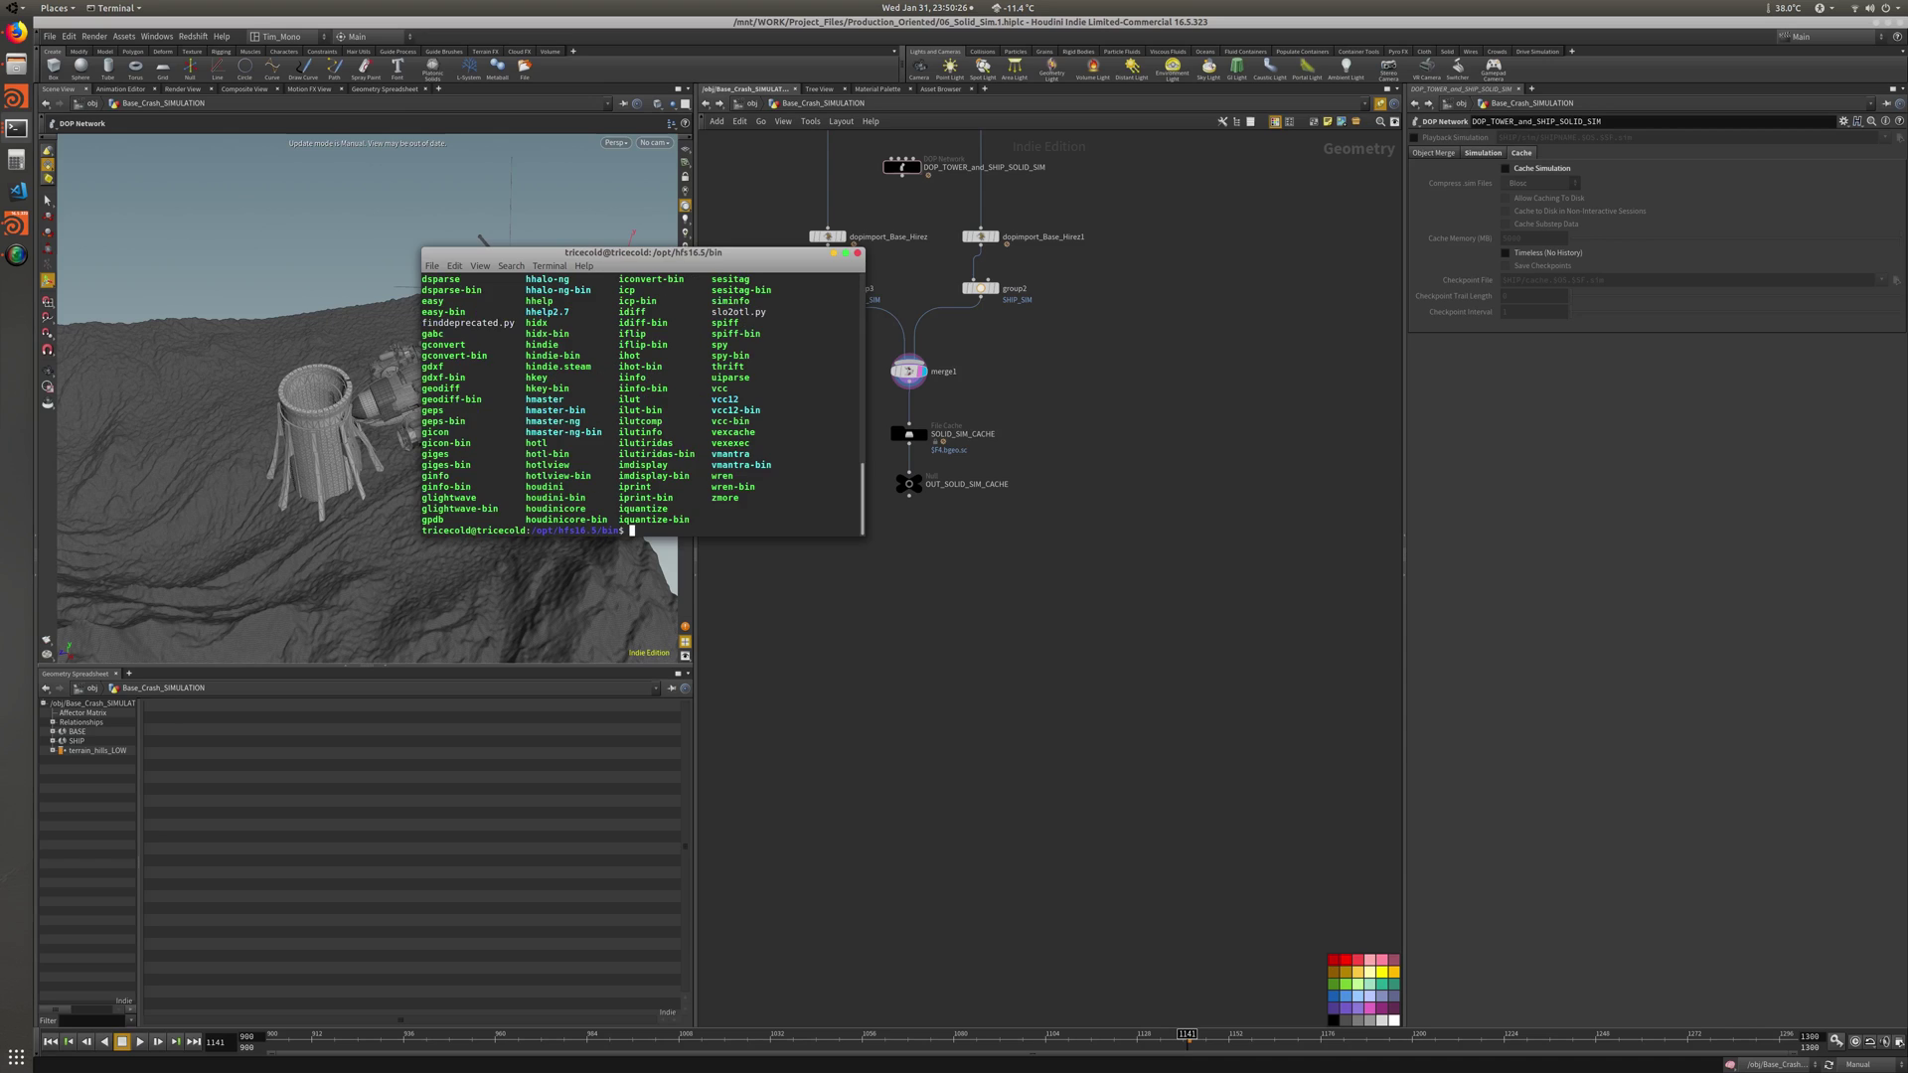
Try to run hbatch by its plain name from the bin directory
type("hbatch")
key("Return")
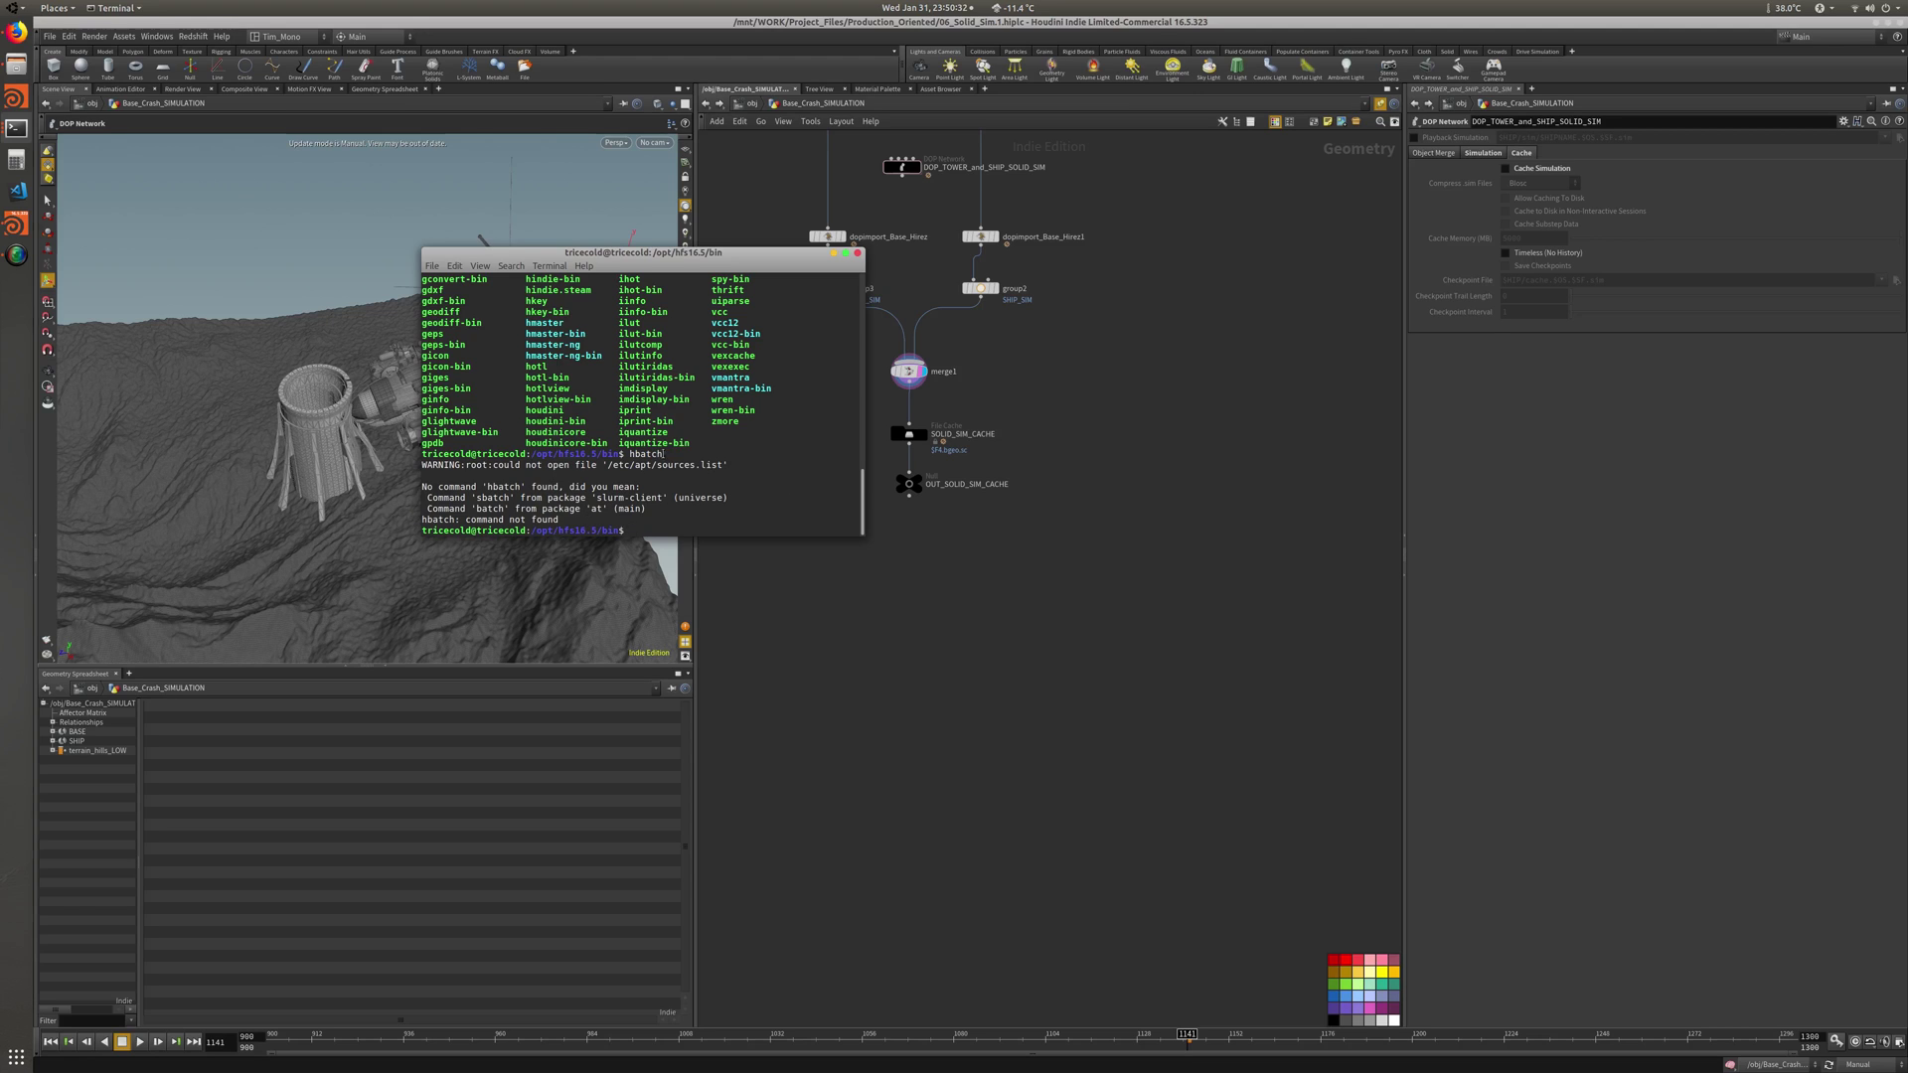
scroll(865, 481, "up", 2)
mouse_move(865, 481)
left_mouse_down()
mouse_move(861, 401)
mouse_move(856, 514)
left_mouse_up()
Switch back to Houdini and copy the scene file path from the HIPFILE variable in Aliases and Variables
left_click(248, 119)
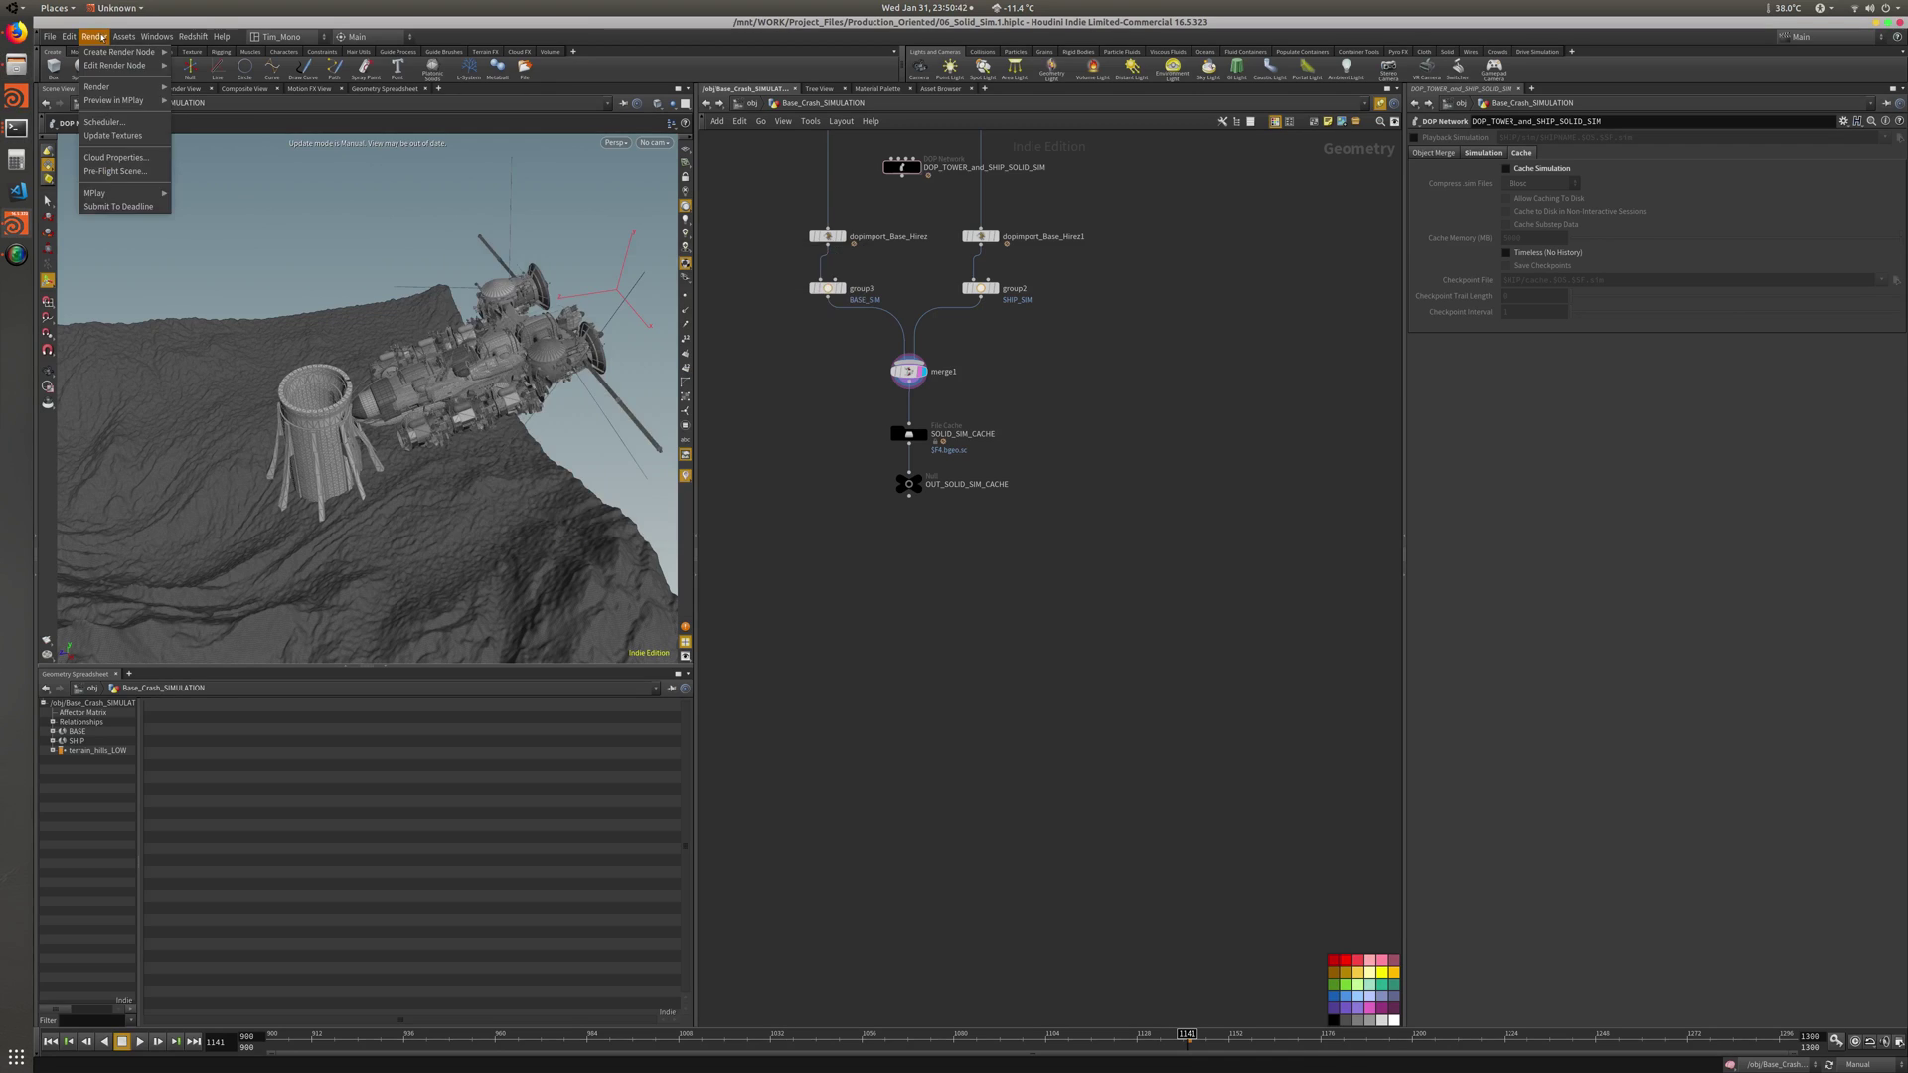
left_click(94, 36)
mouse_move(157, 37)
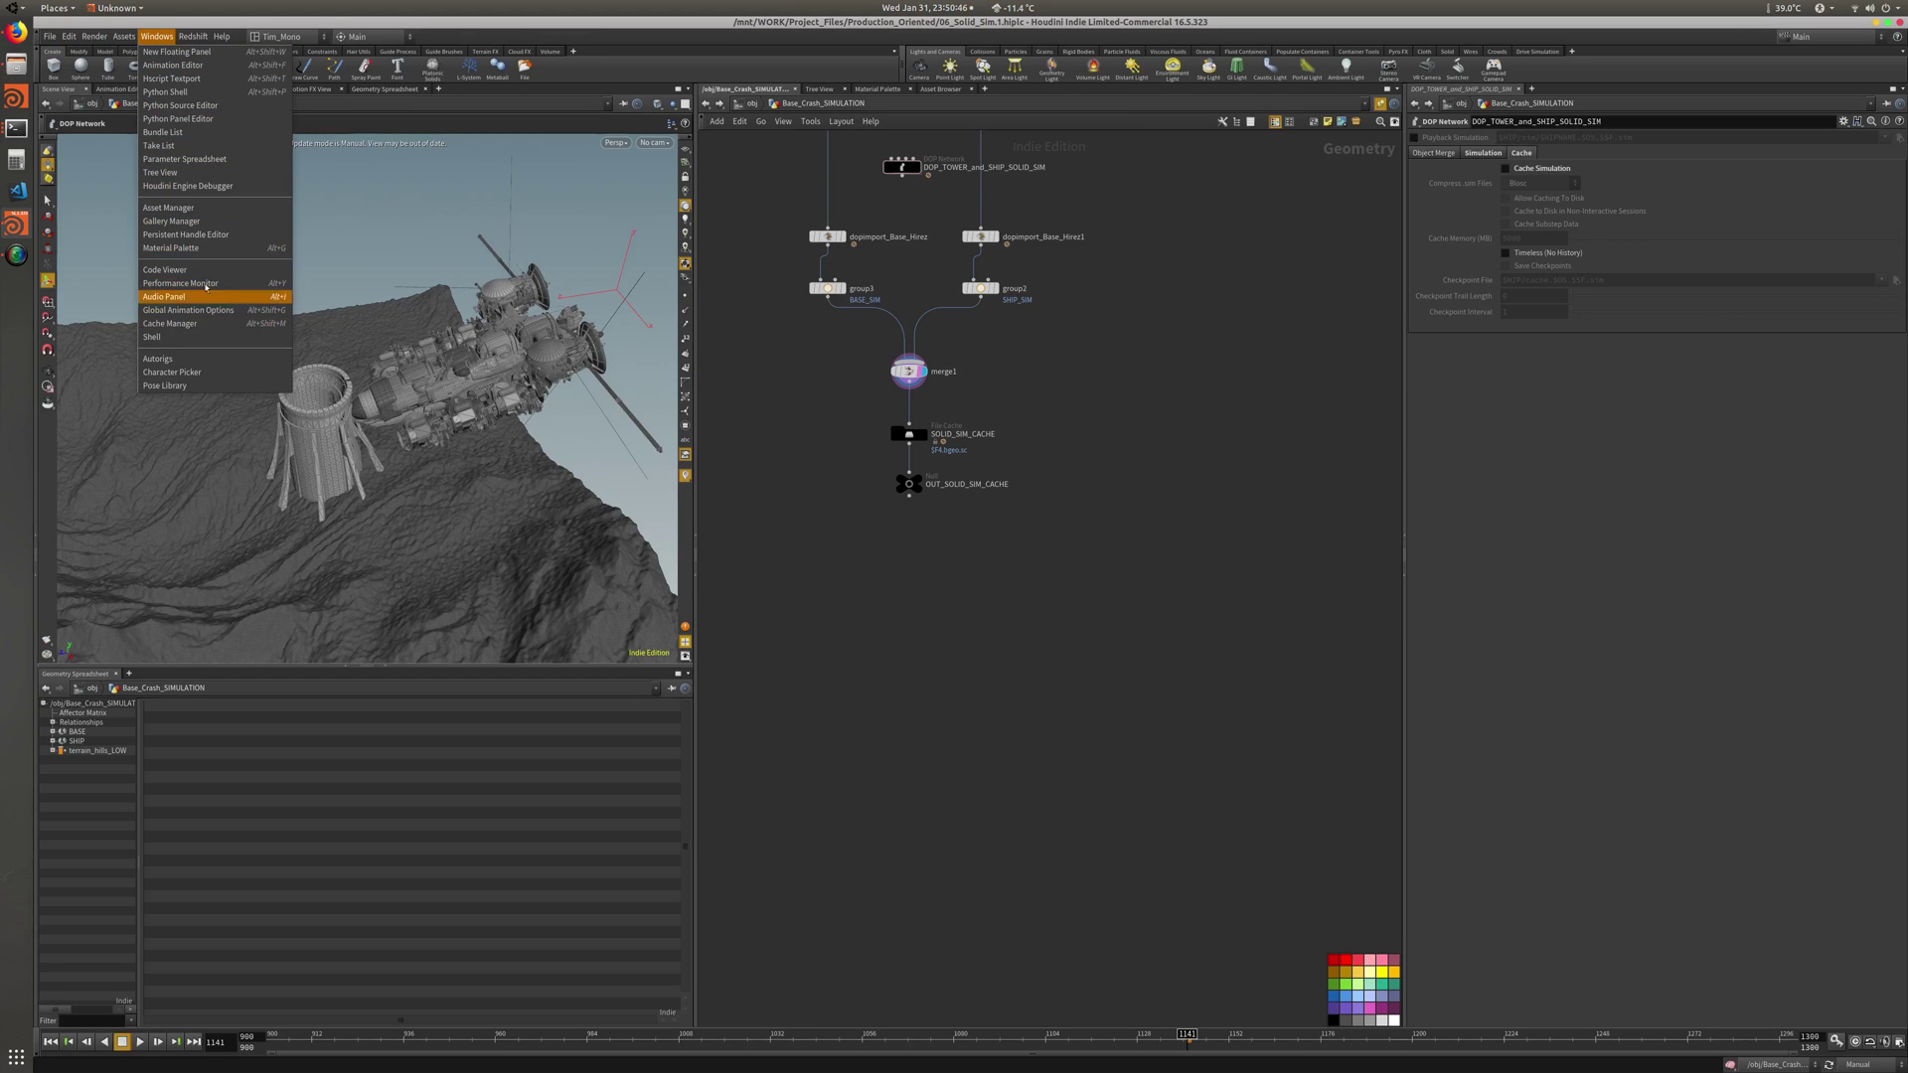
mouse_move(68, 36)
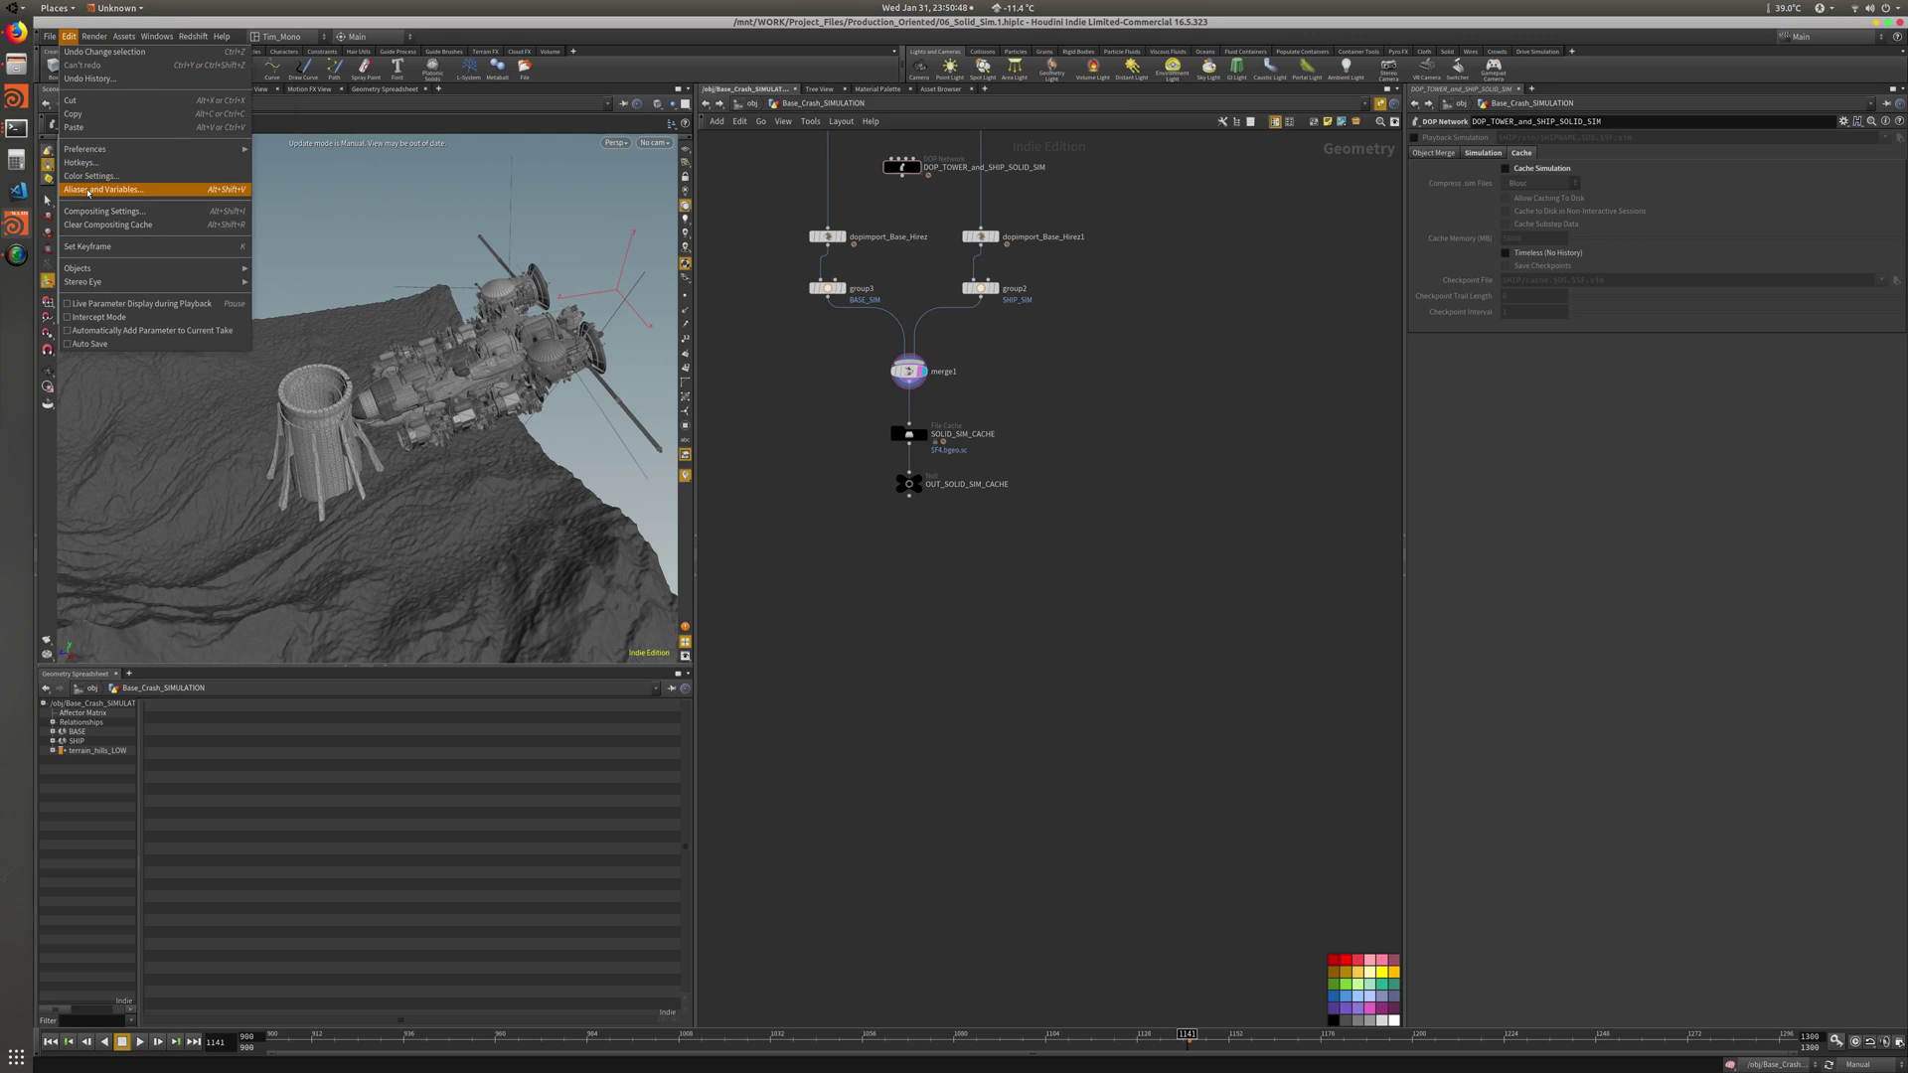
left_click(226, 189)
left_click(91, 50)
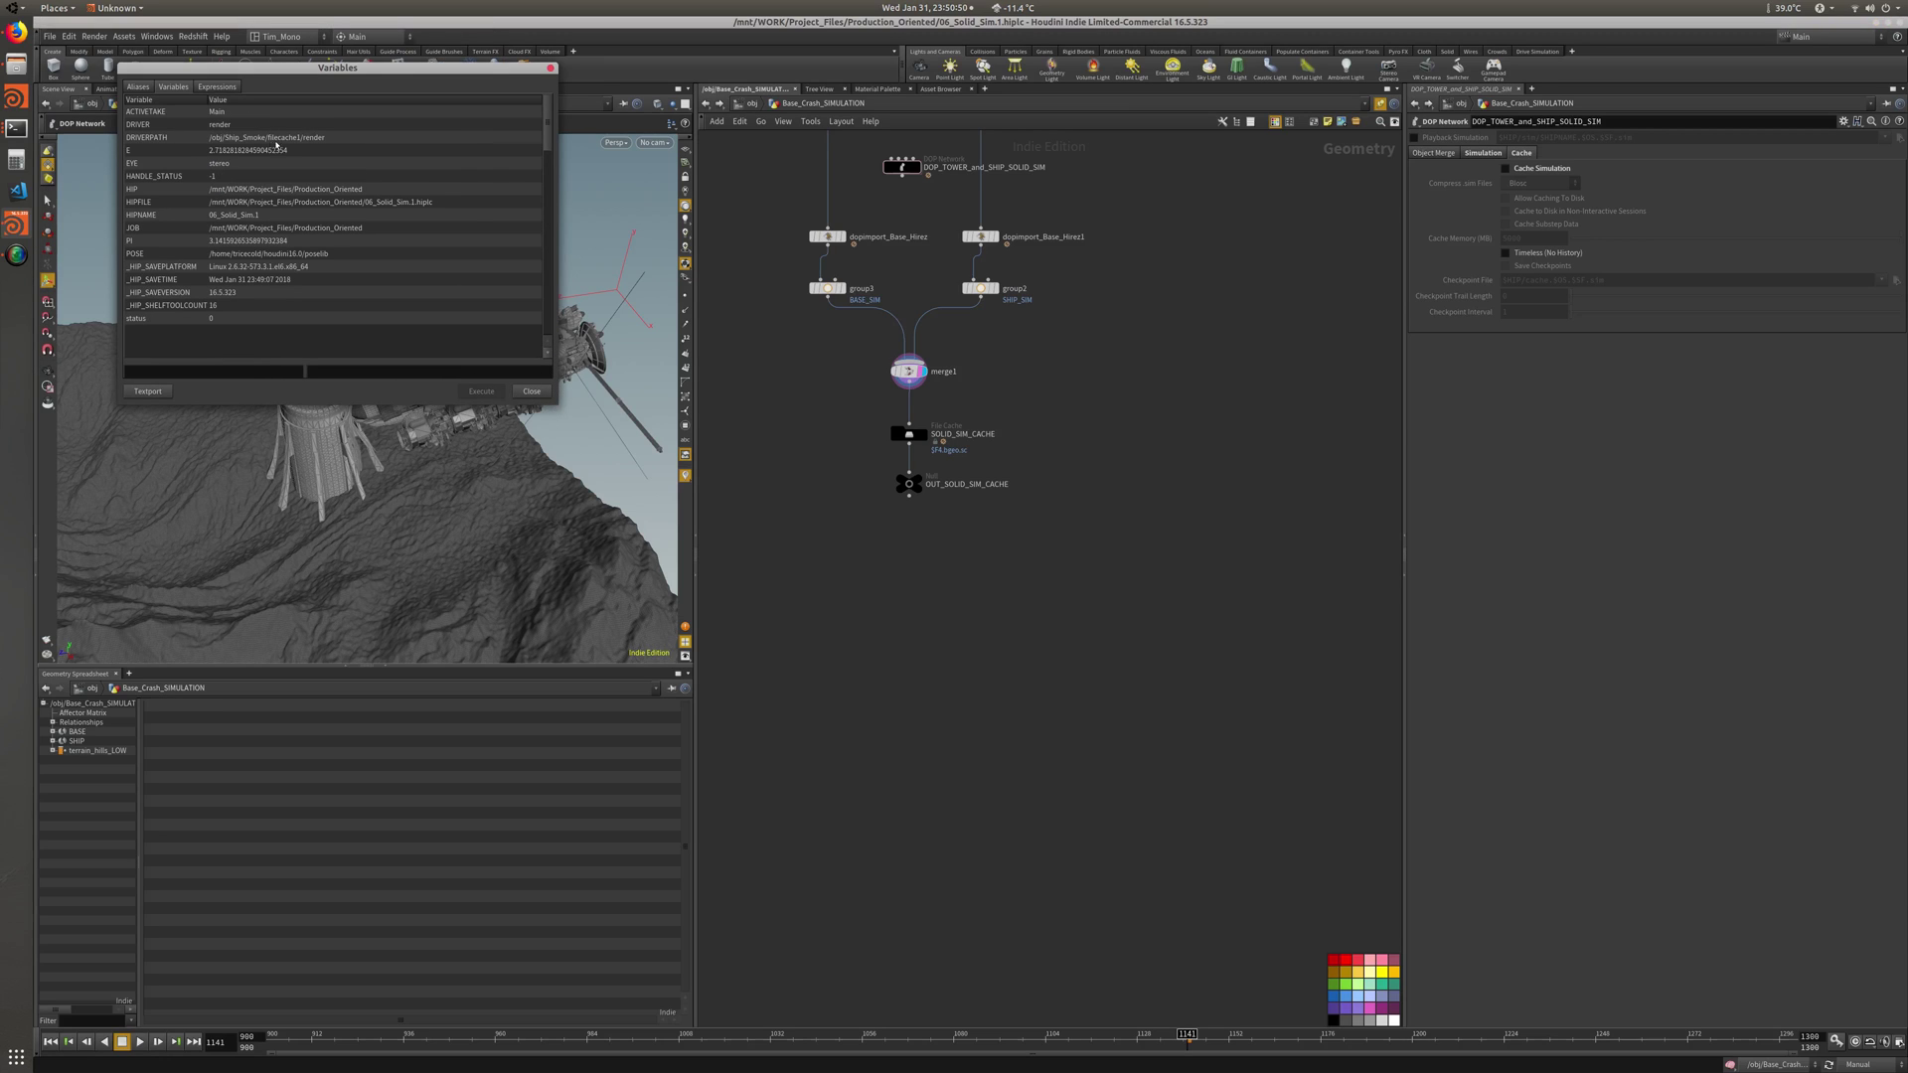
left_click(339, 204)
double_click(417, 371)
key("ctrl+c")
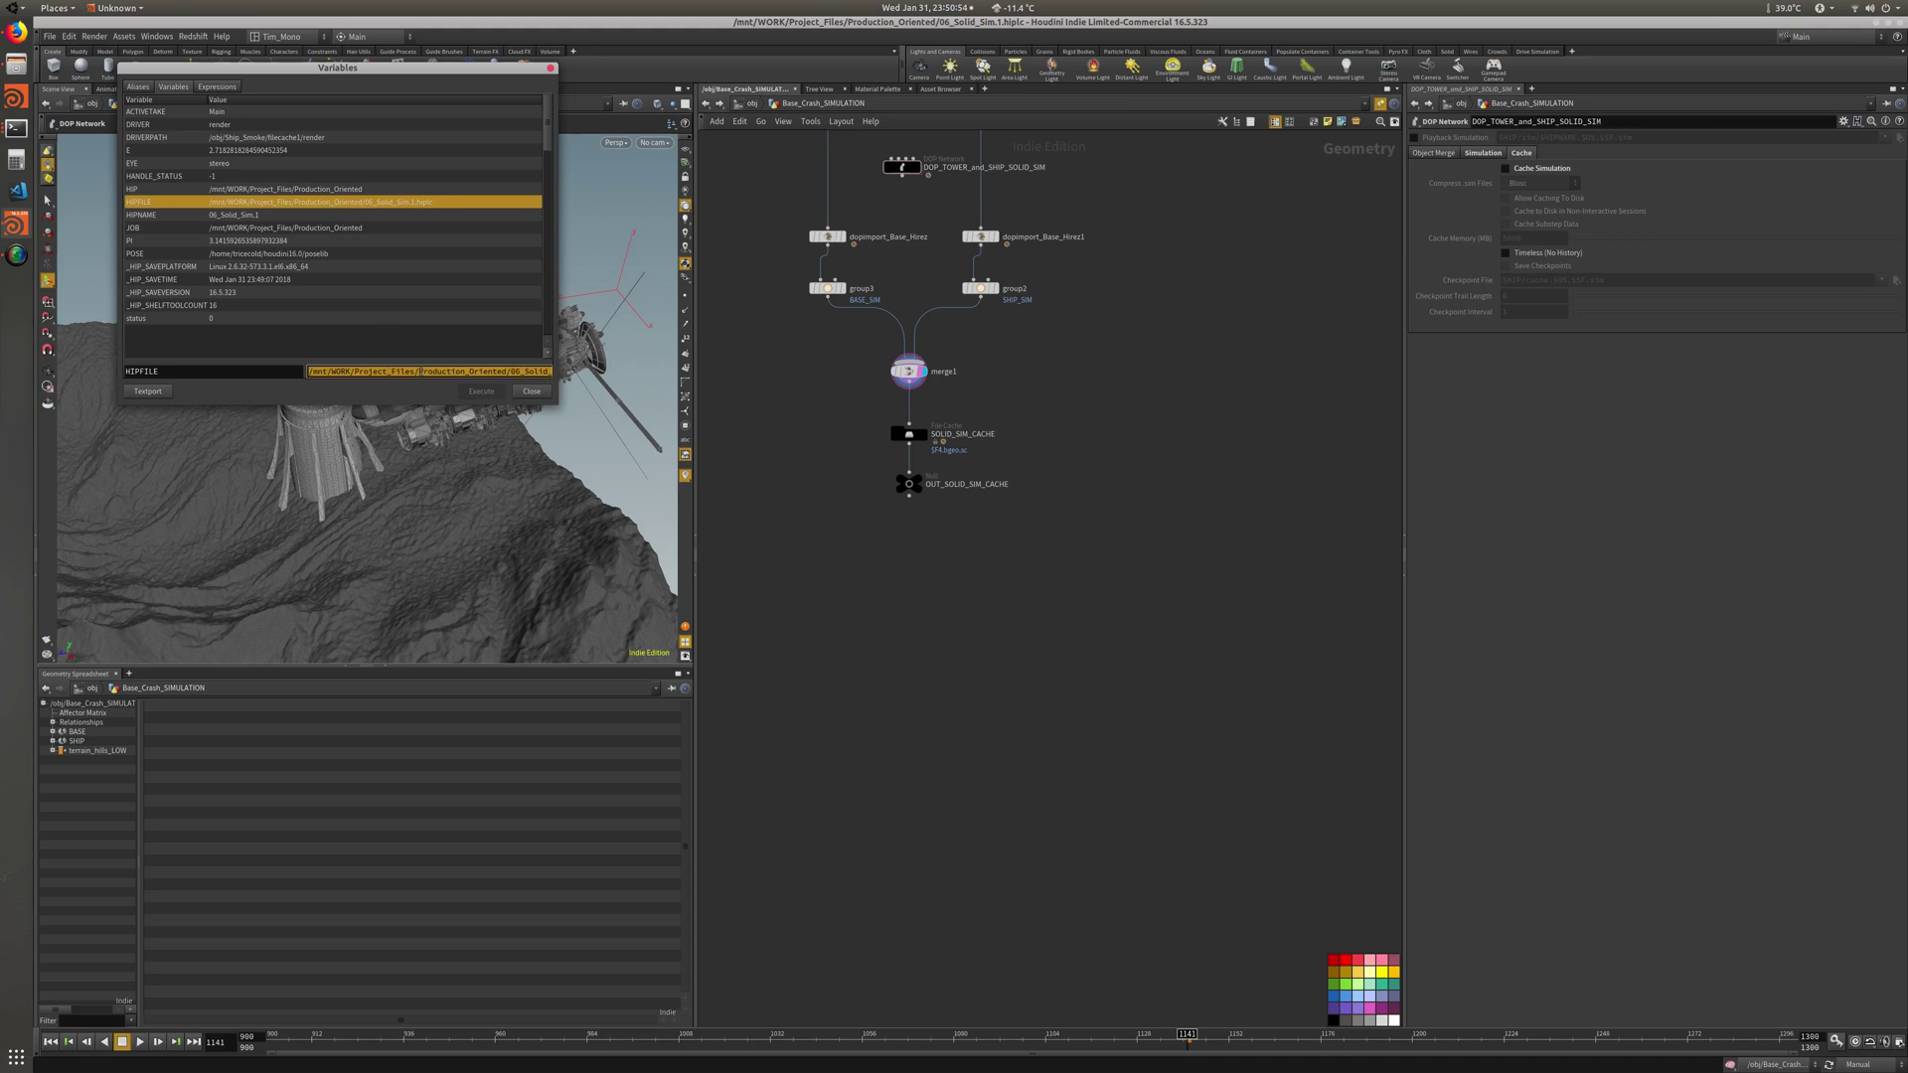
left_click(533, 391)
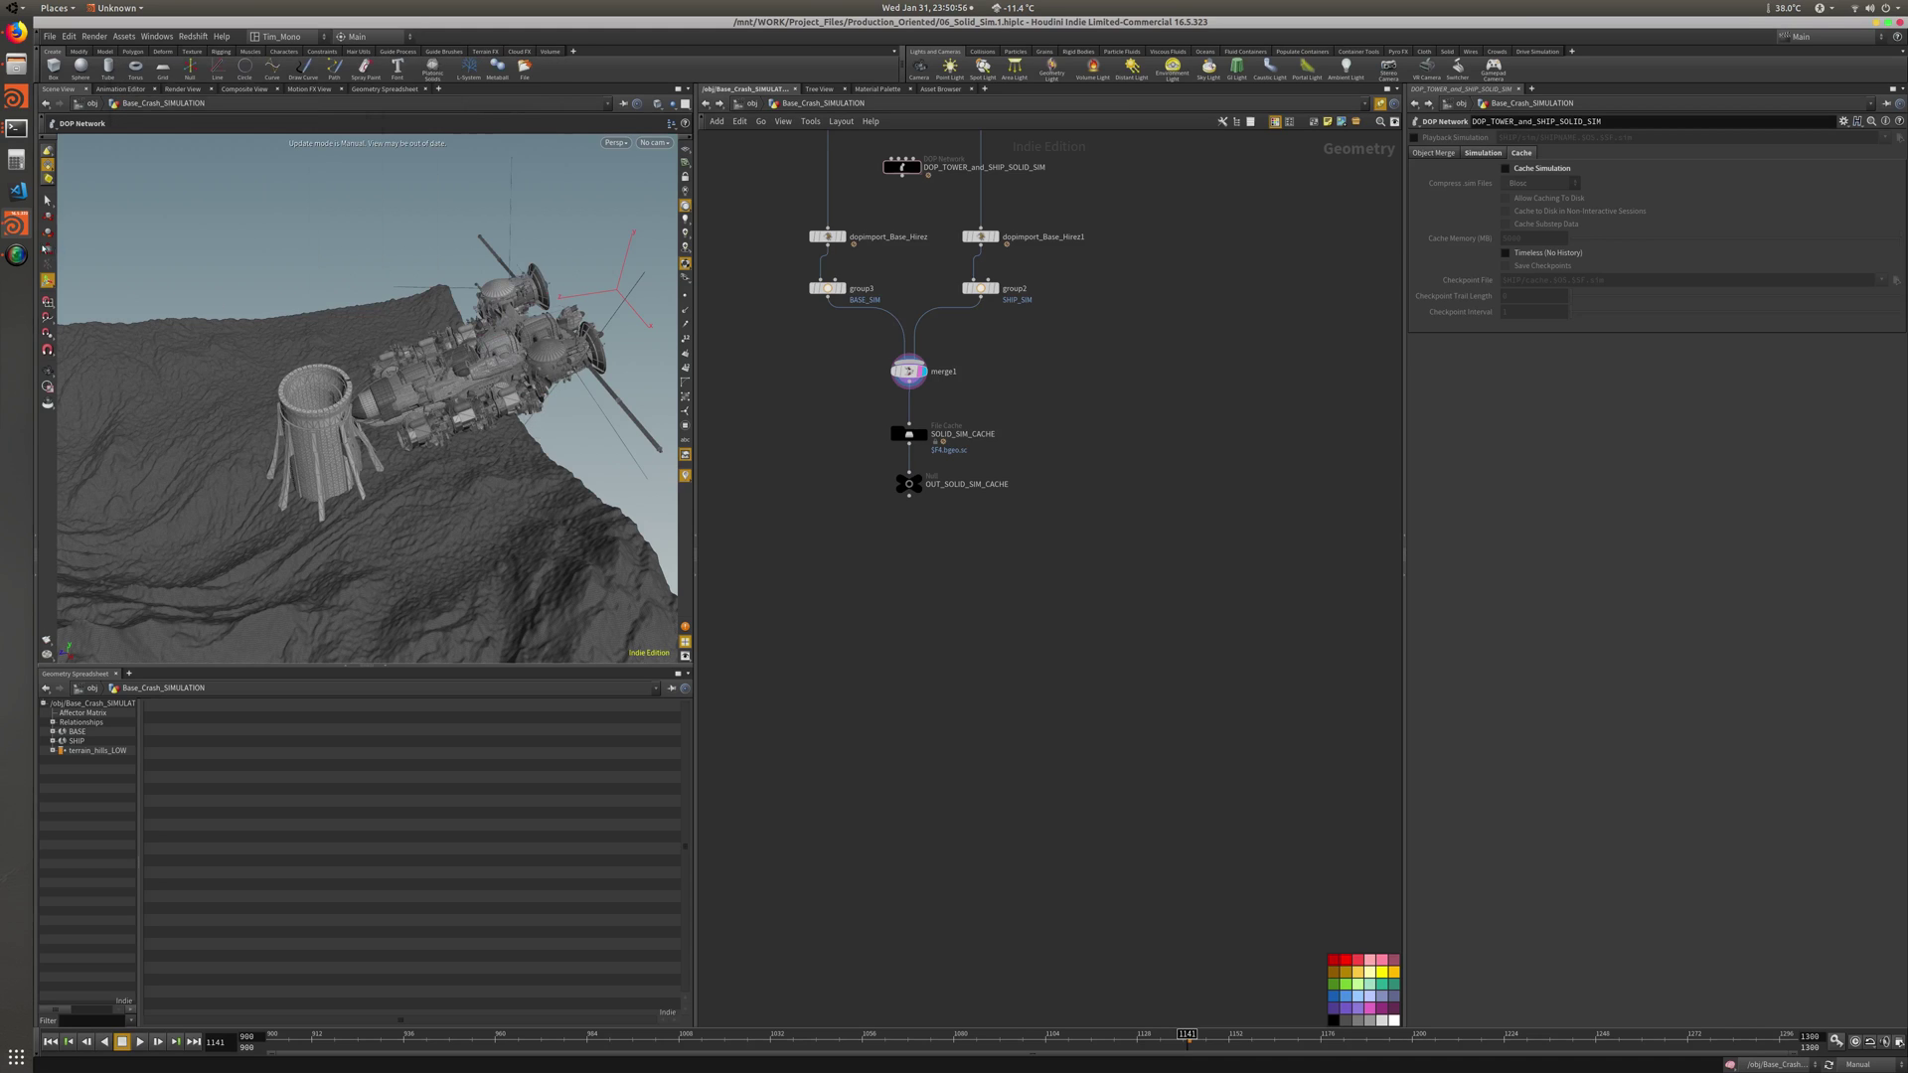
Switch to the terminals, show the process monitor, minimize the psensor terminal and place the /opt/hfs16.5/bin terminal below the monitor
left_click(16, 129)
left_click(121, 171)
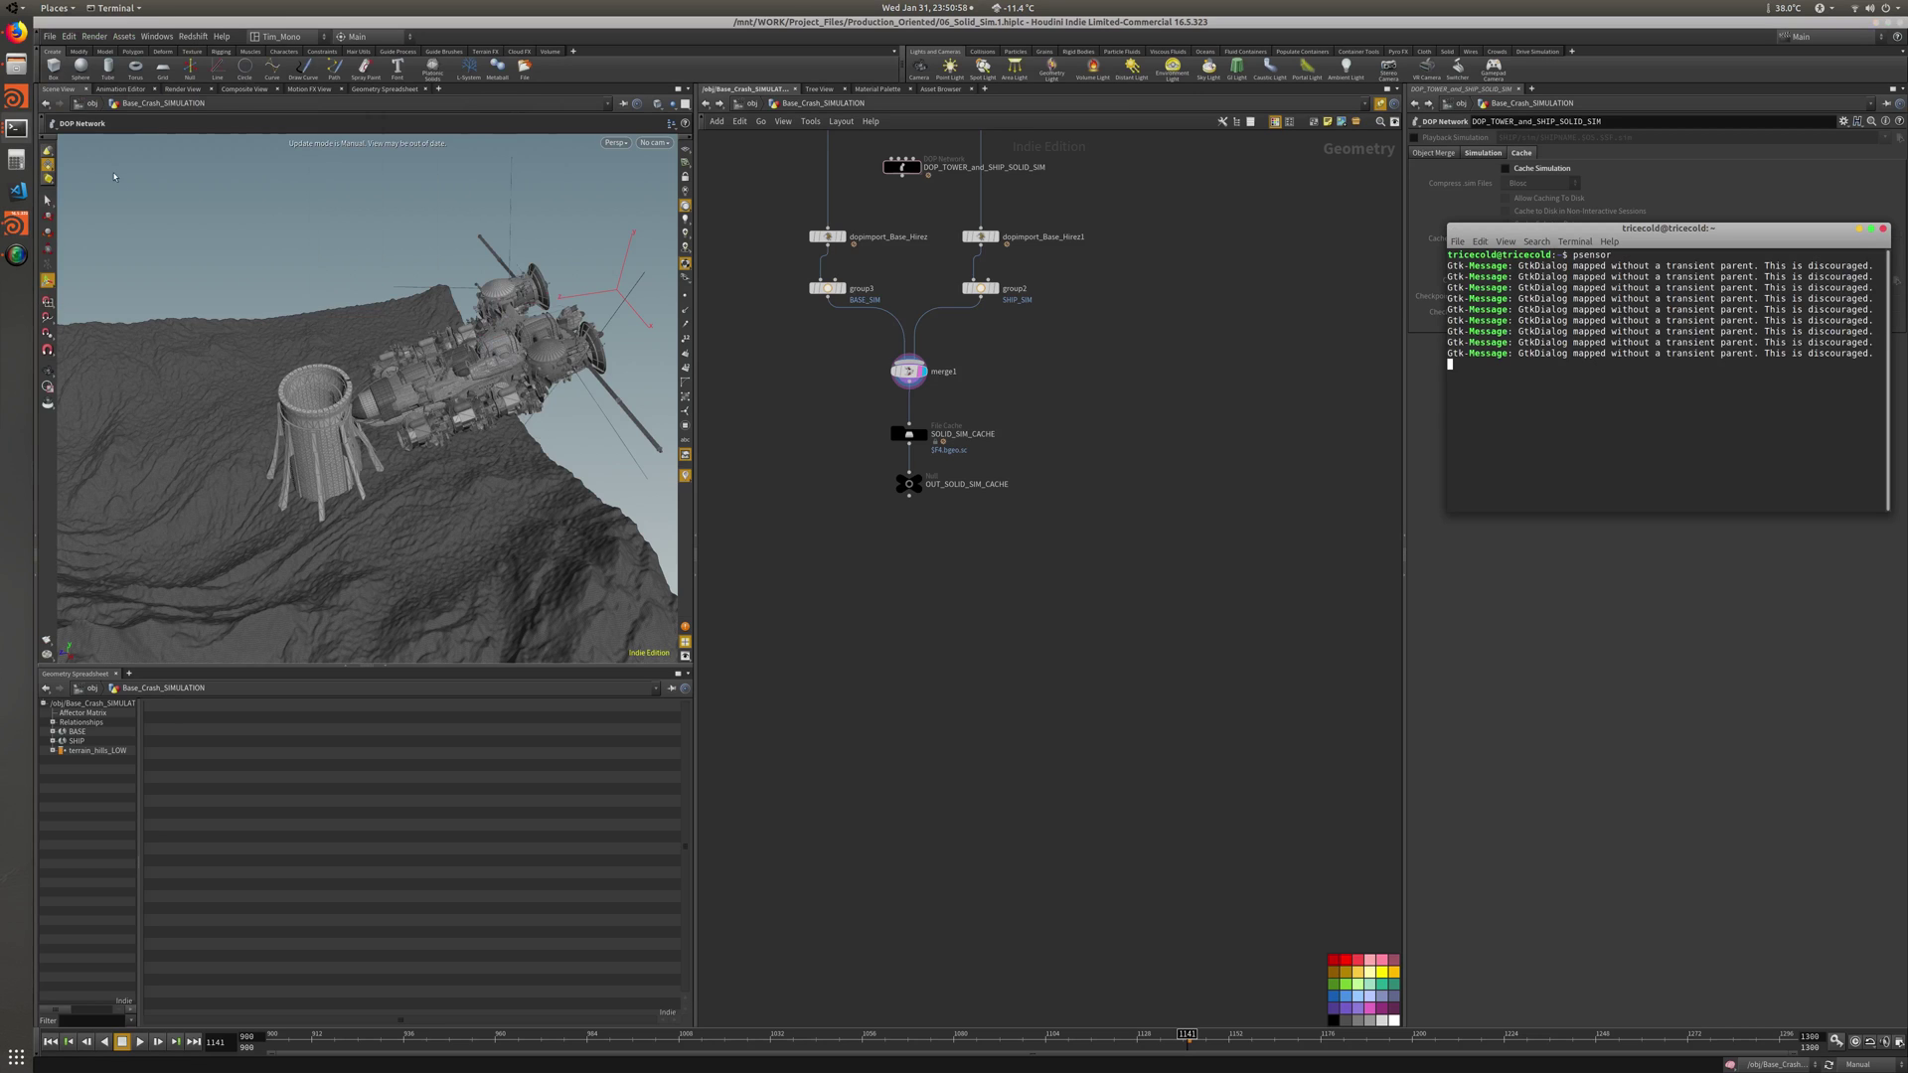
left_click(17, 135)
left_click(192, 93)
left_click_drag(930, 146, 674, 151)
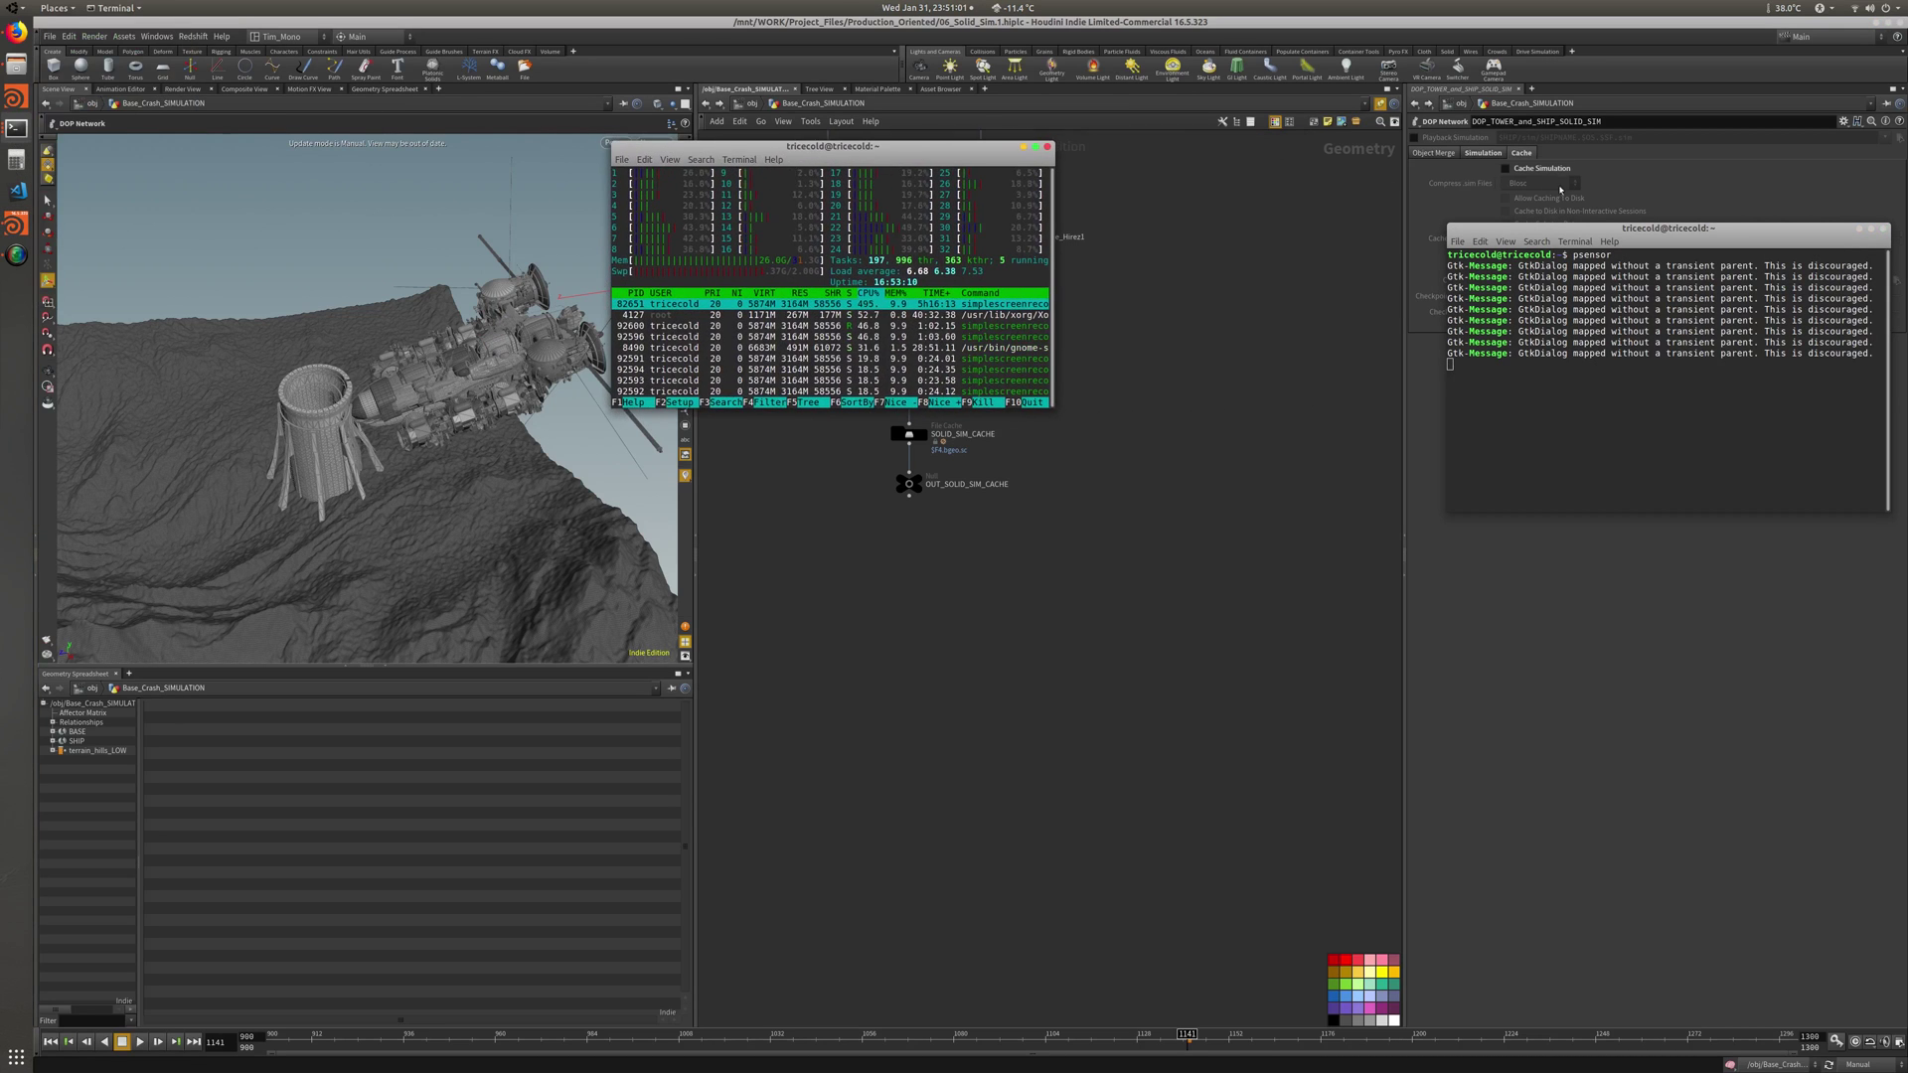
left_click(1859, 231)
left_click(17, 129)
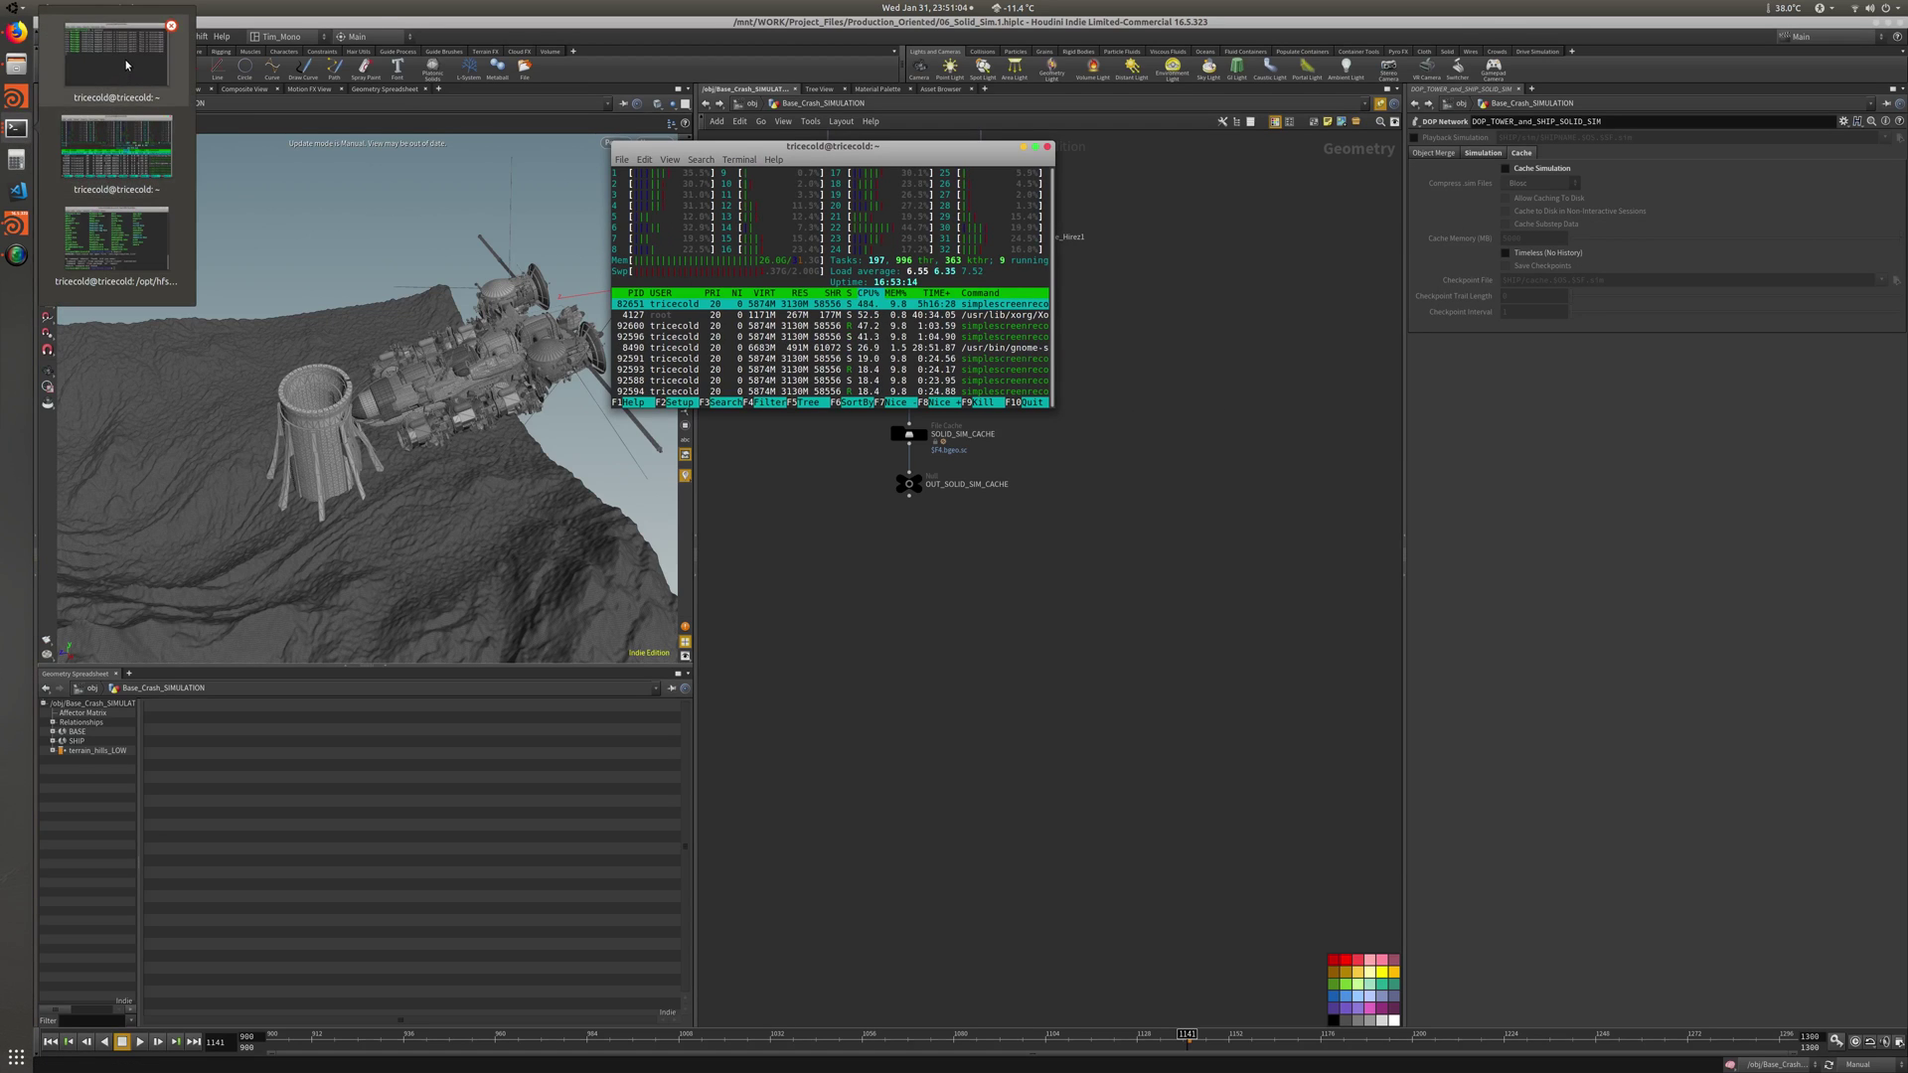
left_click(117, 236)
left_click_drag(648, 247, 815, 404)
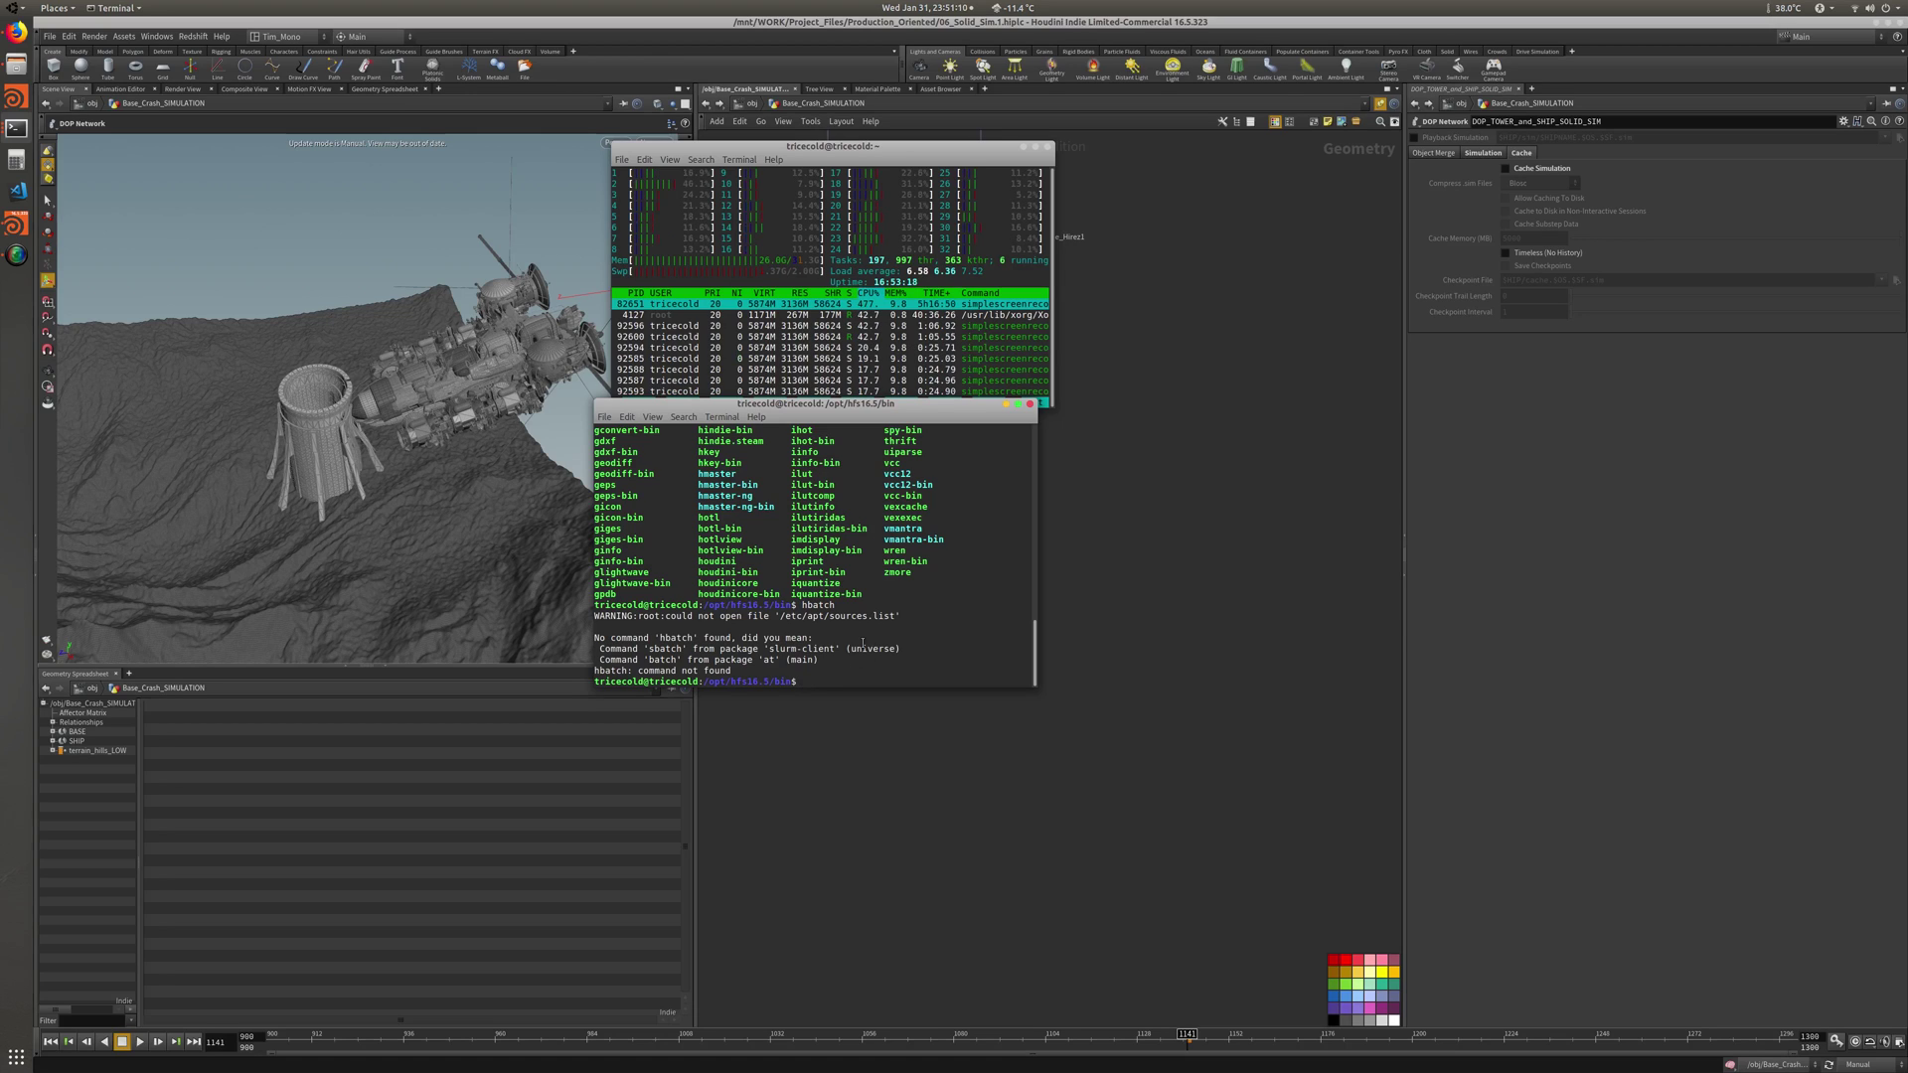
Launch ./hbatch with the copied scene path /mnt/WORK/Project_Files/Production_Oriented/06_Solid_Sim.1.hiplc
type("./hbatch")
right_click(898, 676)
left_click(929, 707)
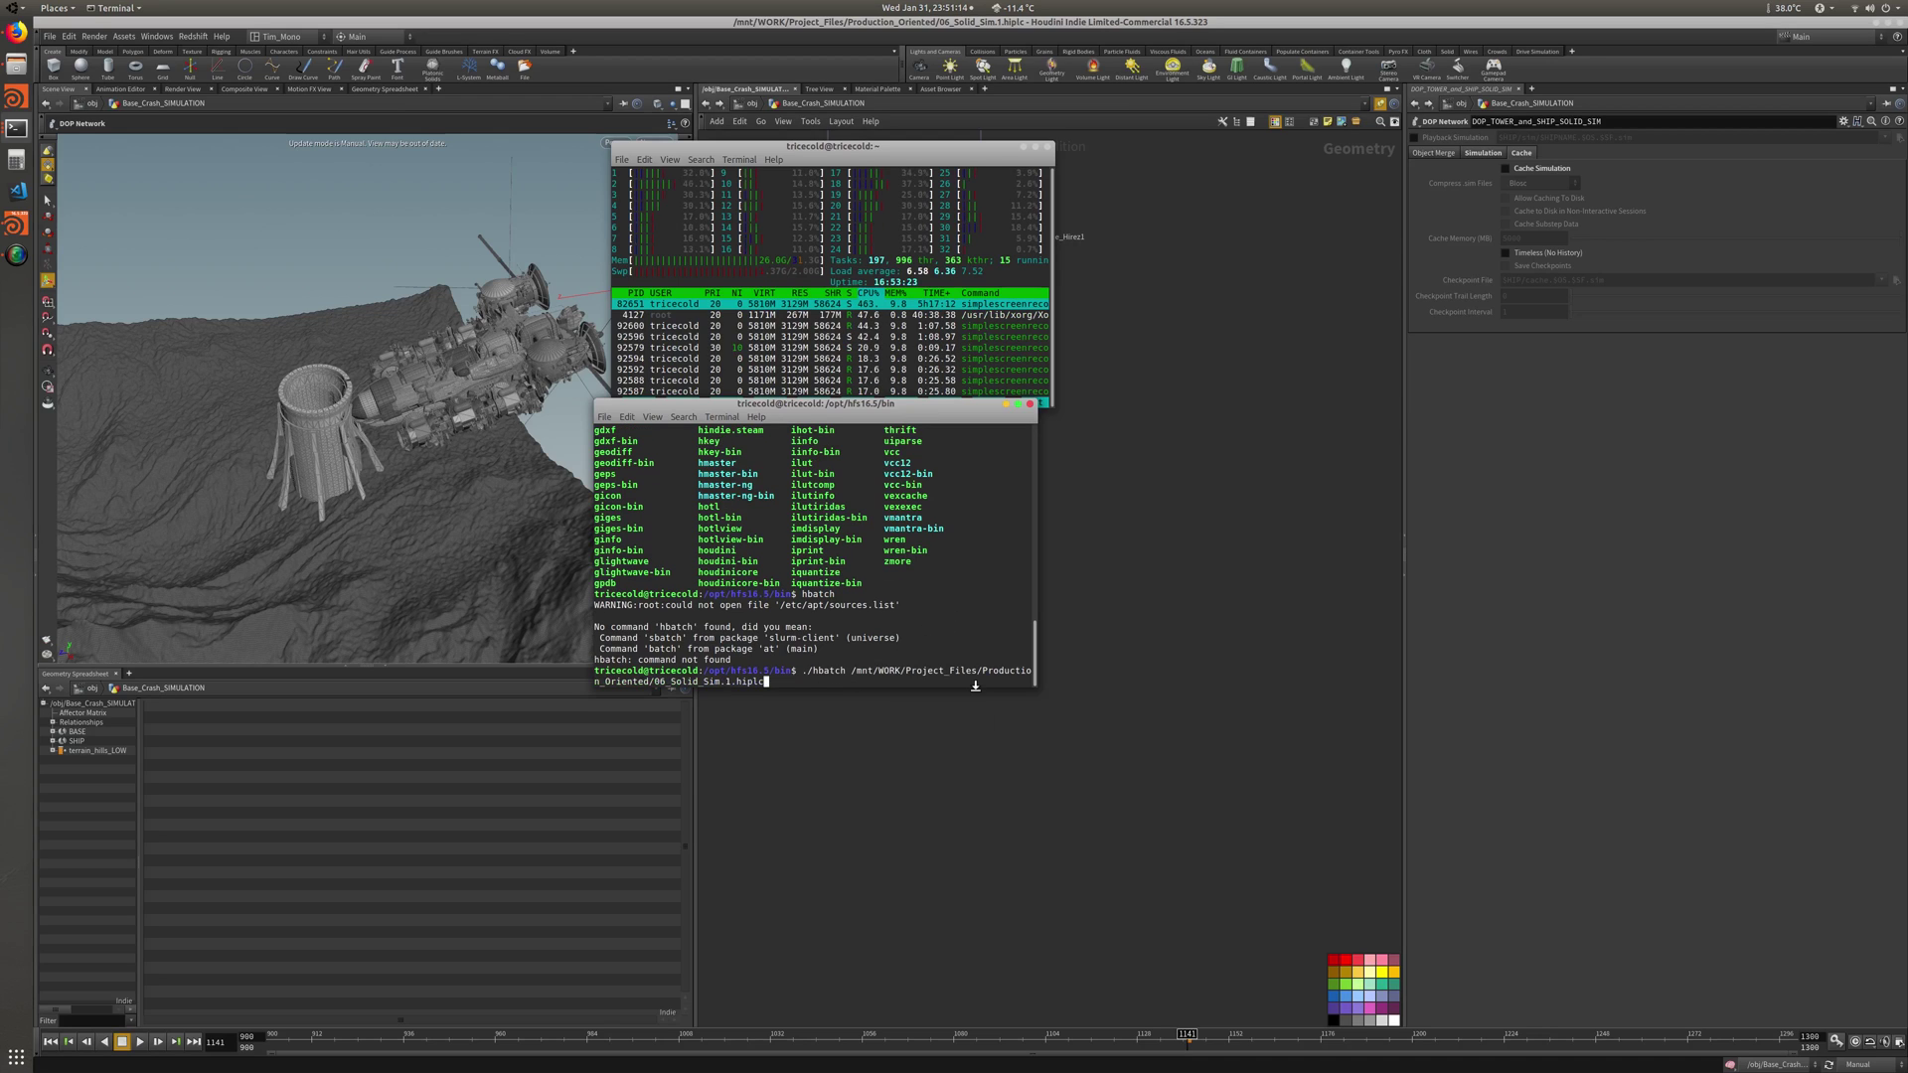
key("Return")
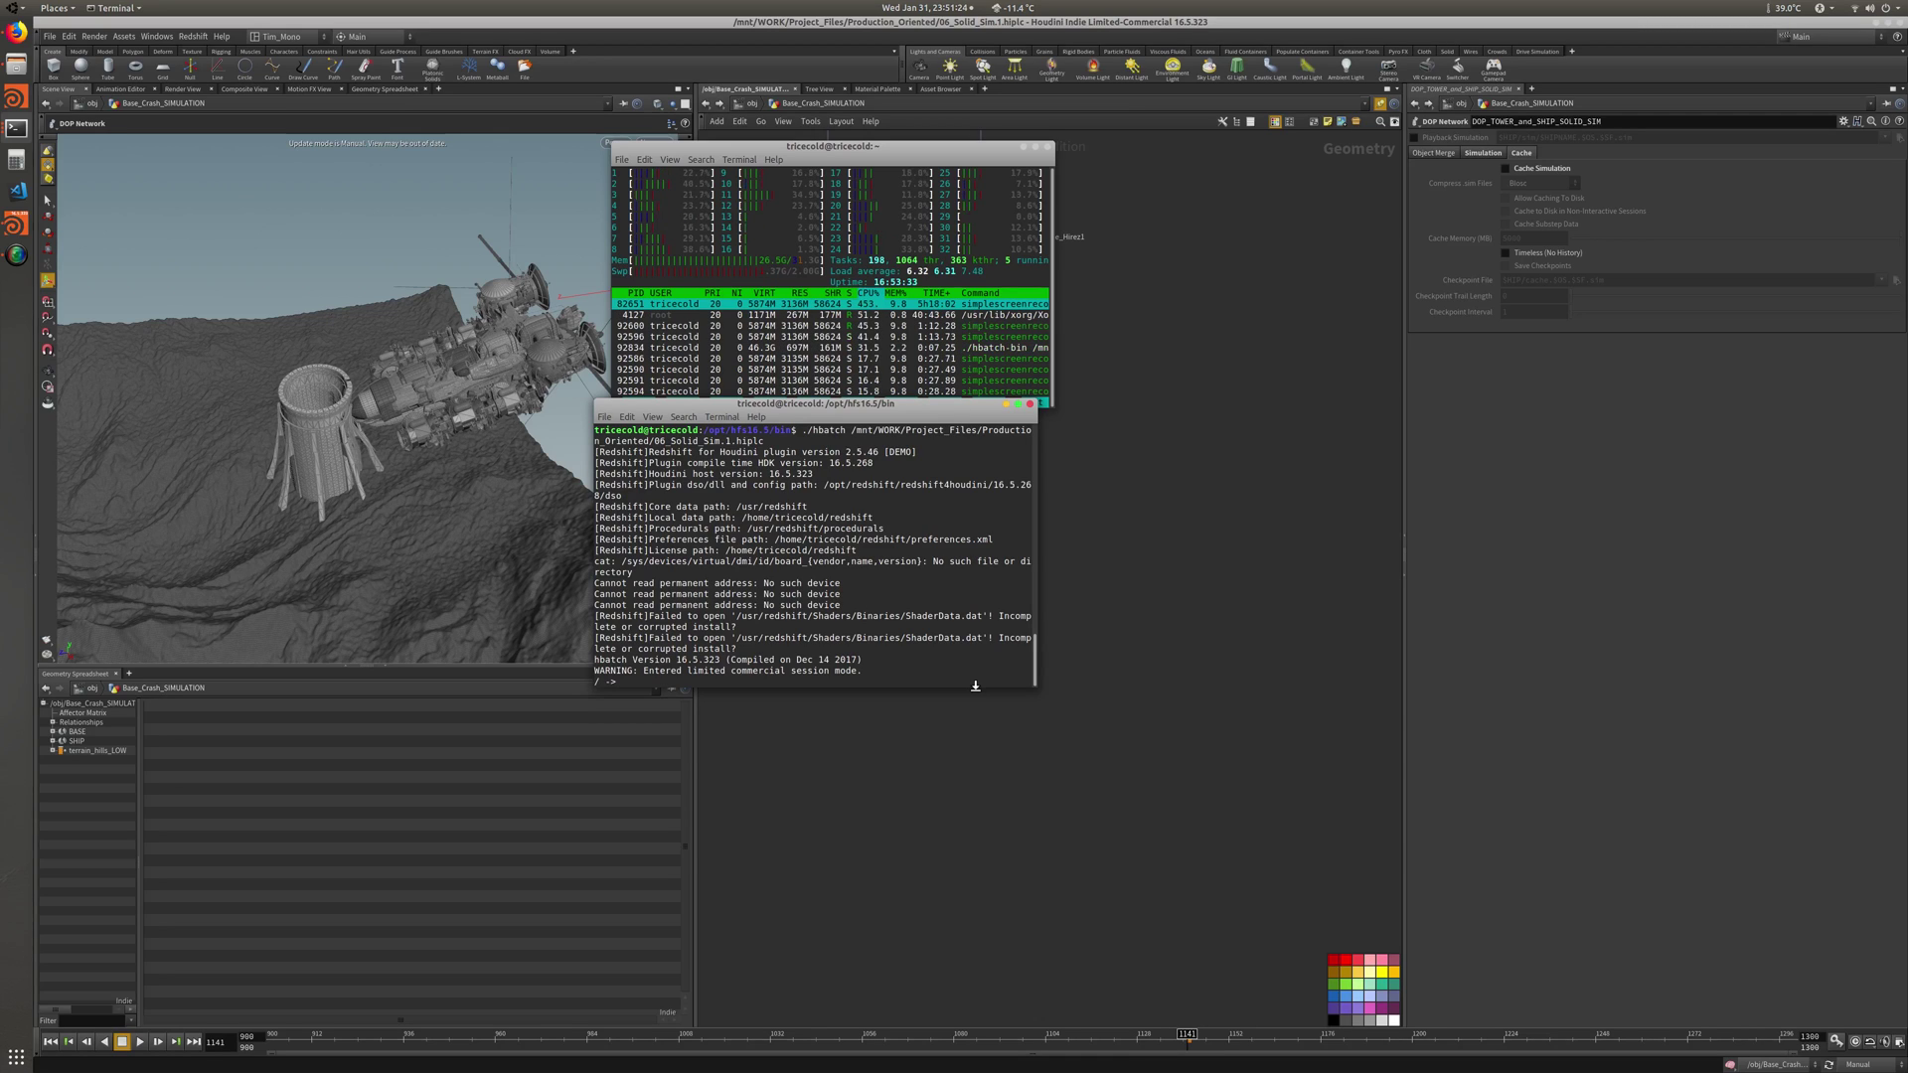
List the root networks in the hbatch session and move the two terminal windows apart
type("ls")
key("Return")
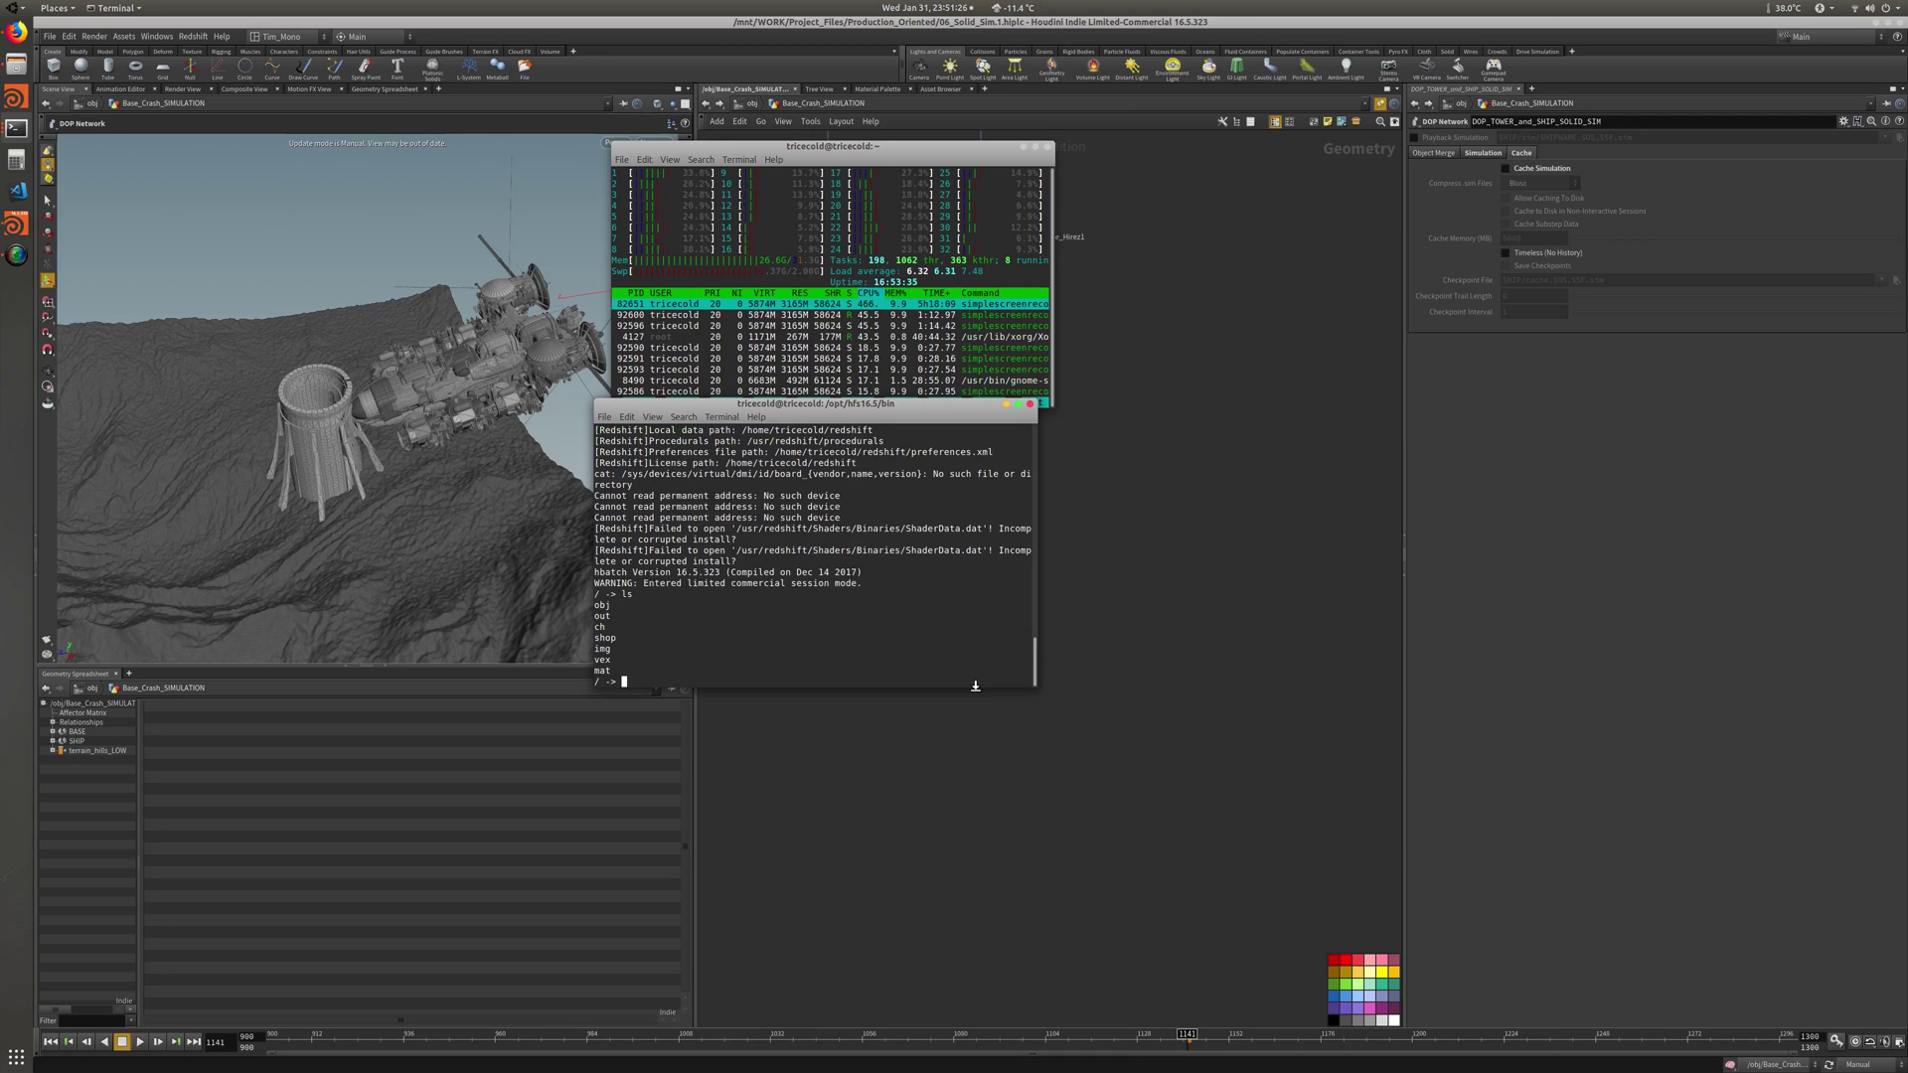
left_click_drag(849, 146, 1515, 201)
left_click_drag(875, 408, 483, 281)
Enter the obj network in hbatch and list its objects
type("cd obj")
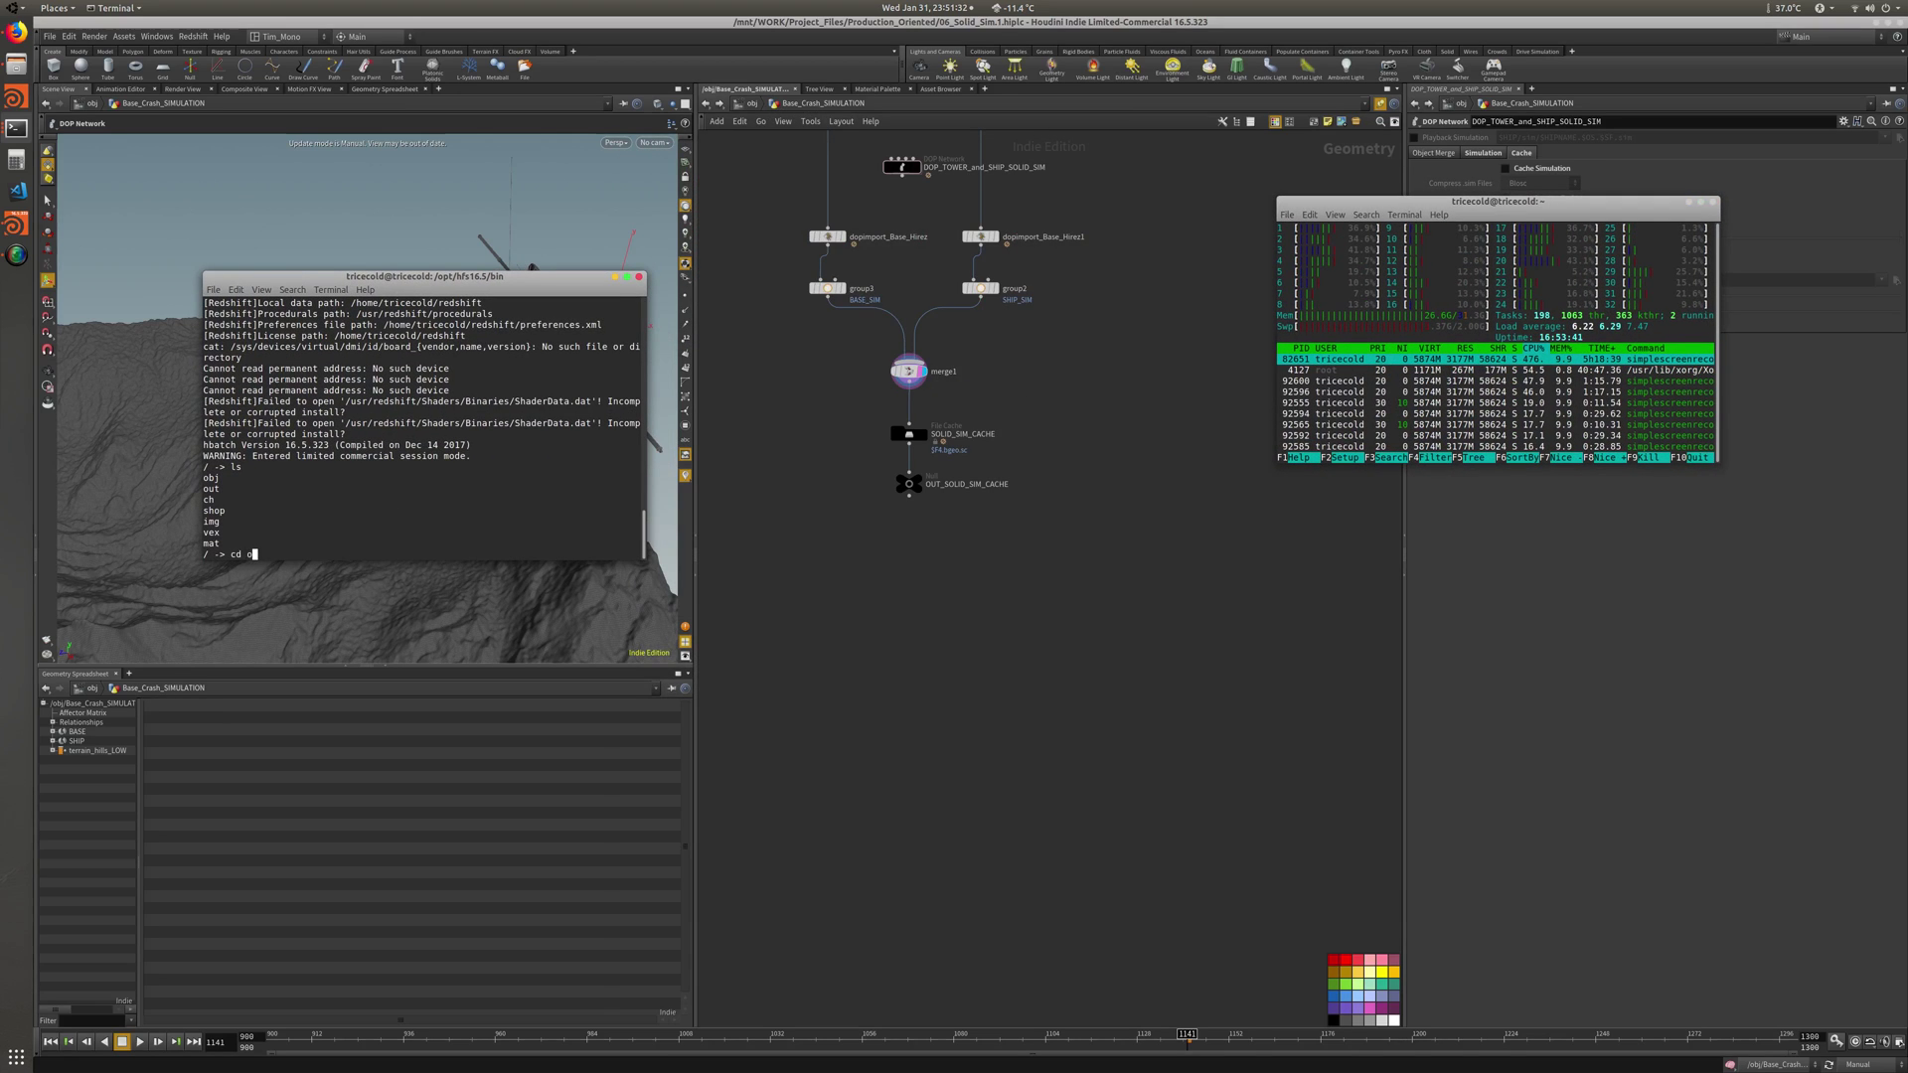
key("Return")
type("ls")
key("Return")
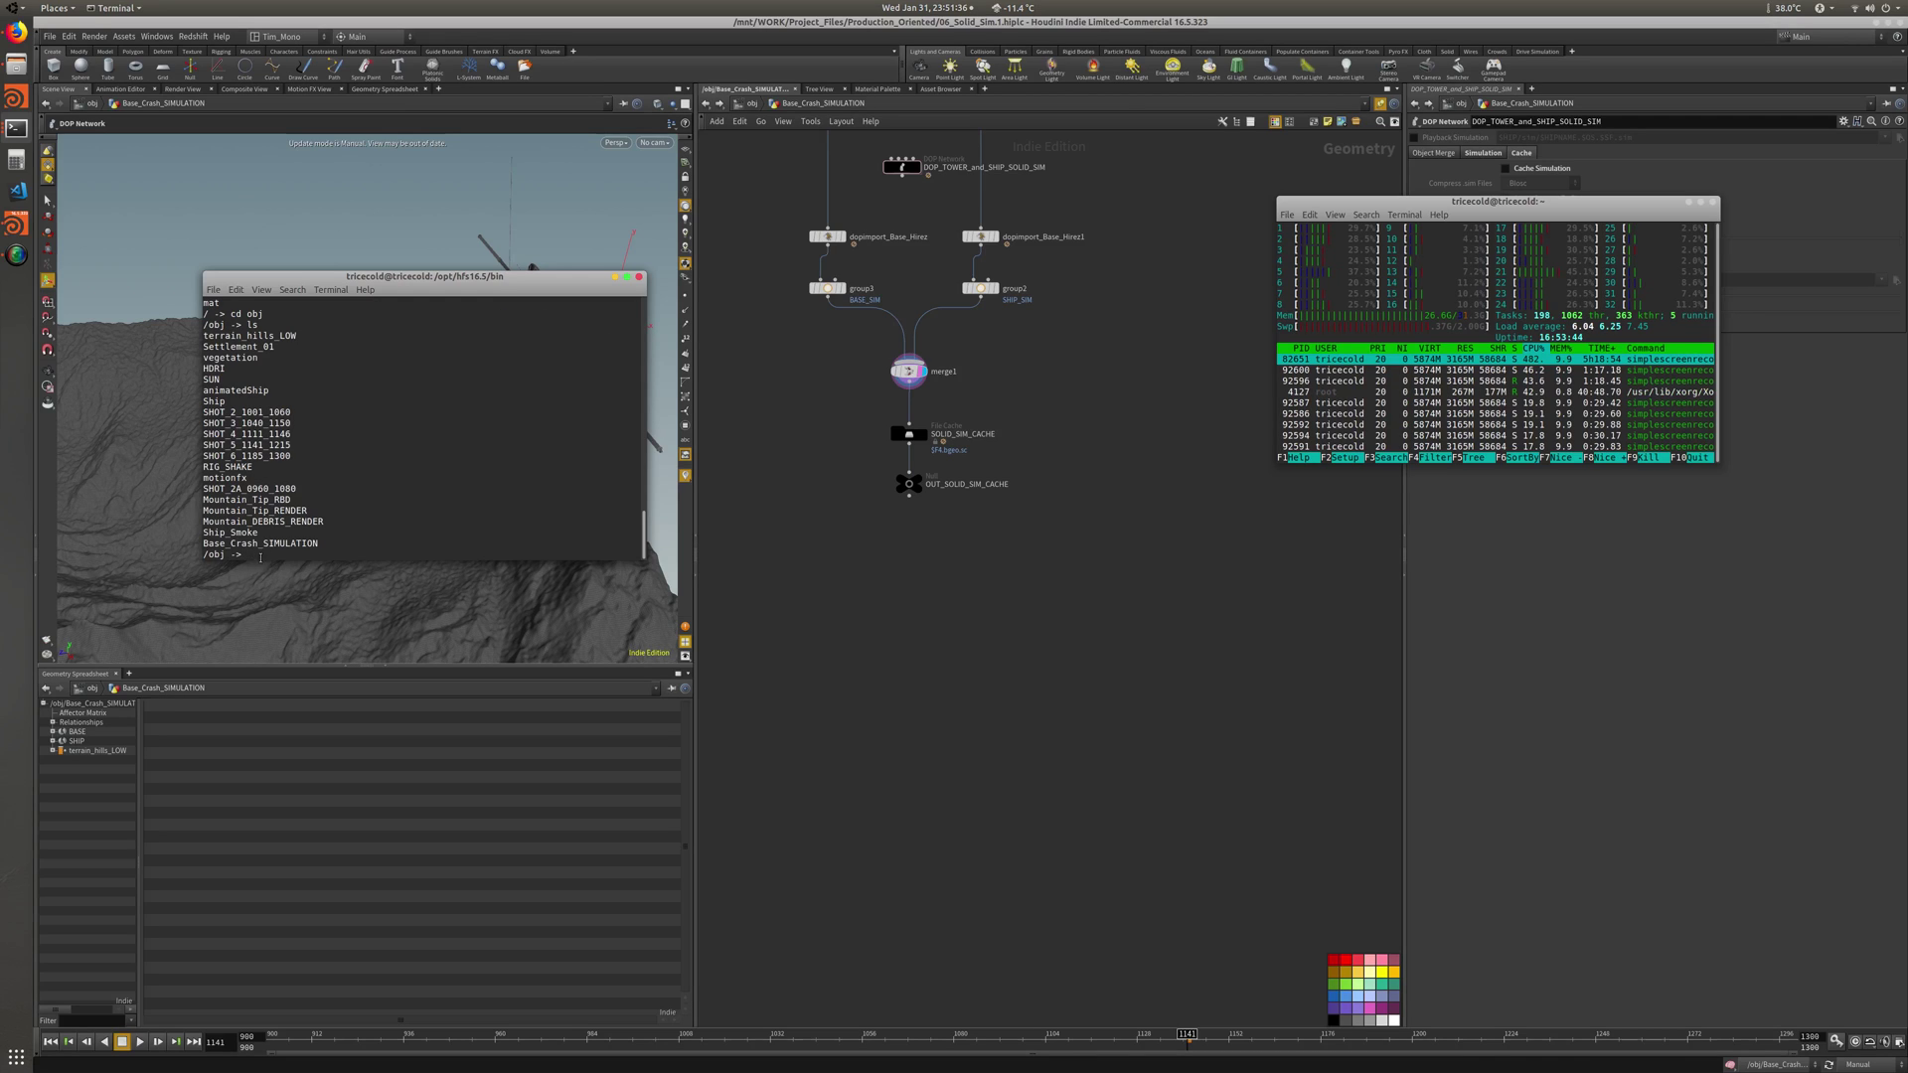
Enter Base_Crash_SIMULATION in hbatch and list its nodes
type("cd ")
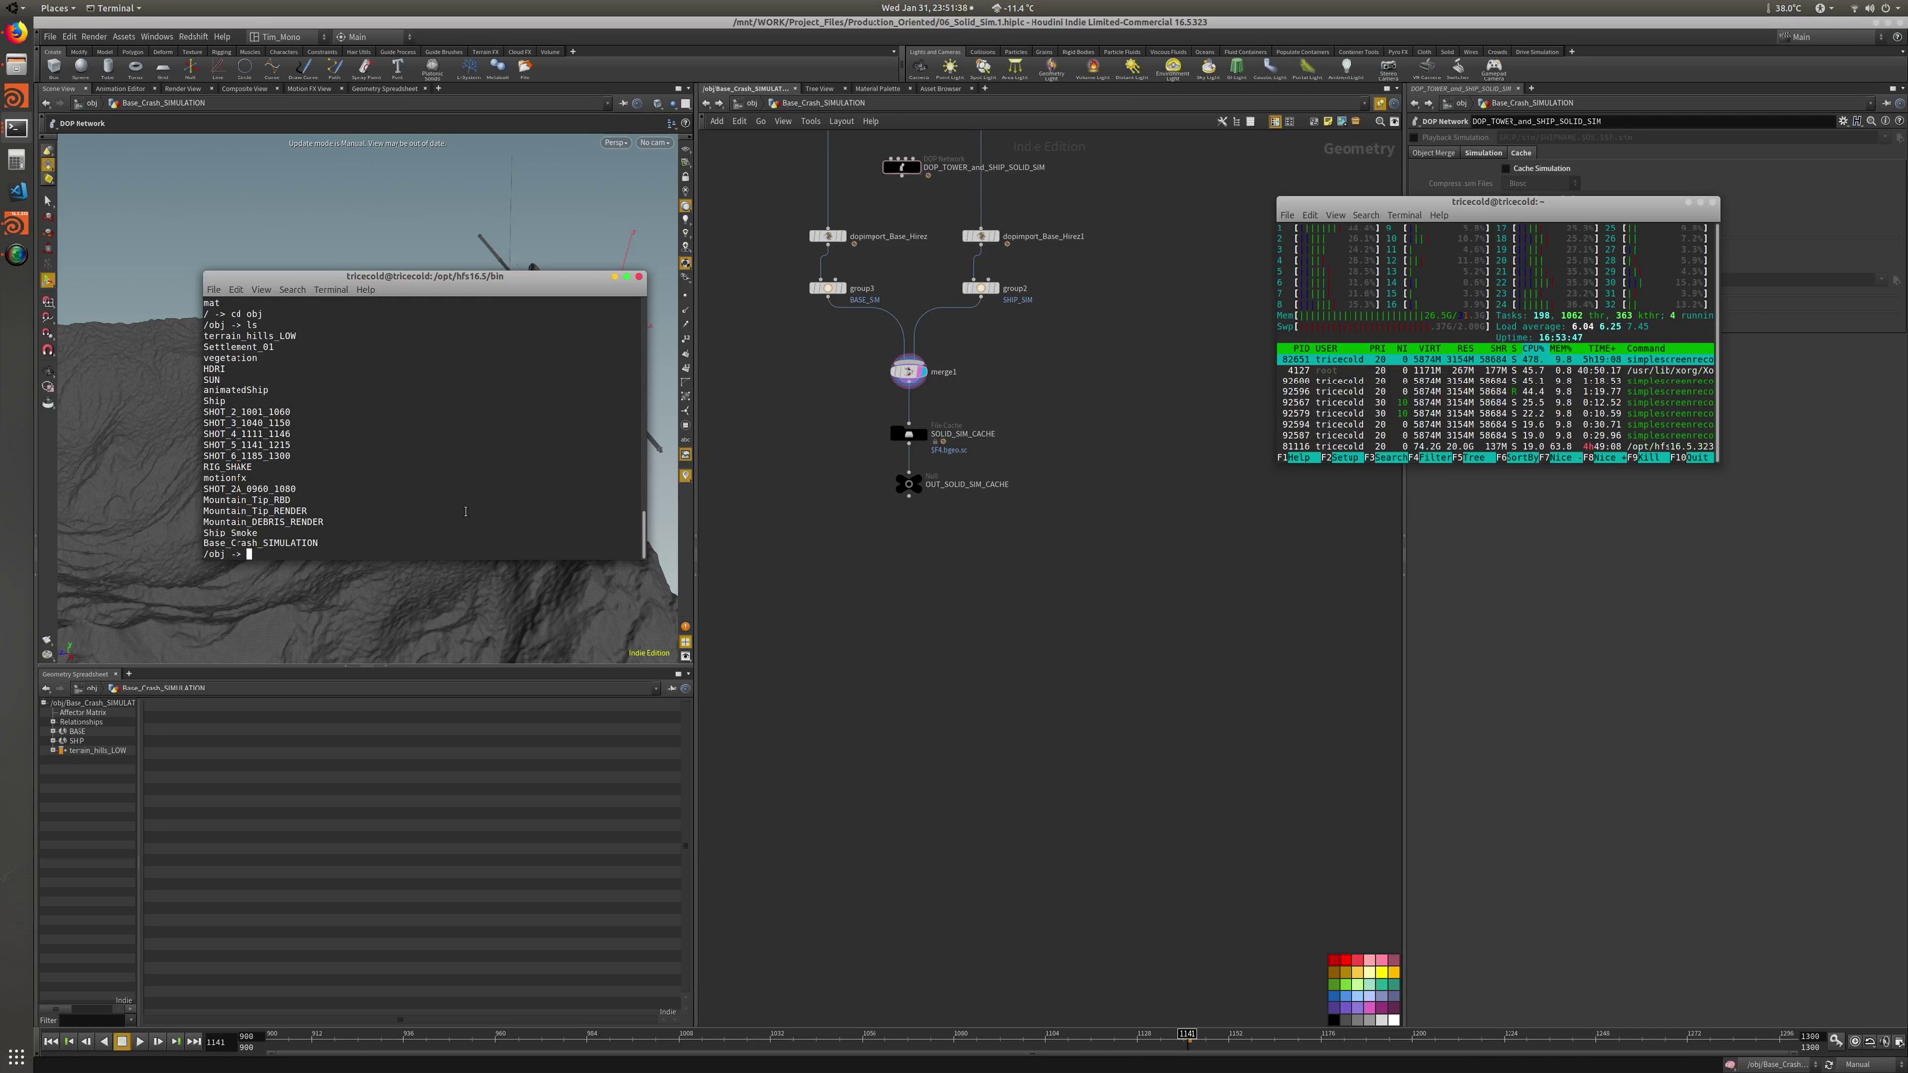
type("Bas")
key("Tab")
key("Return")
type("ls")
key("Return")
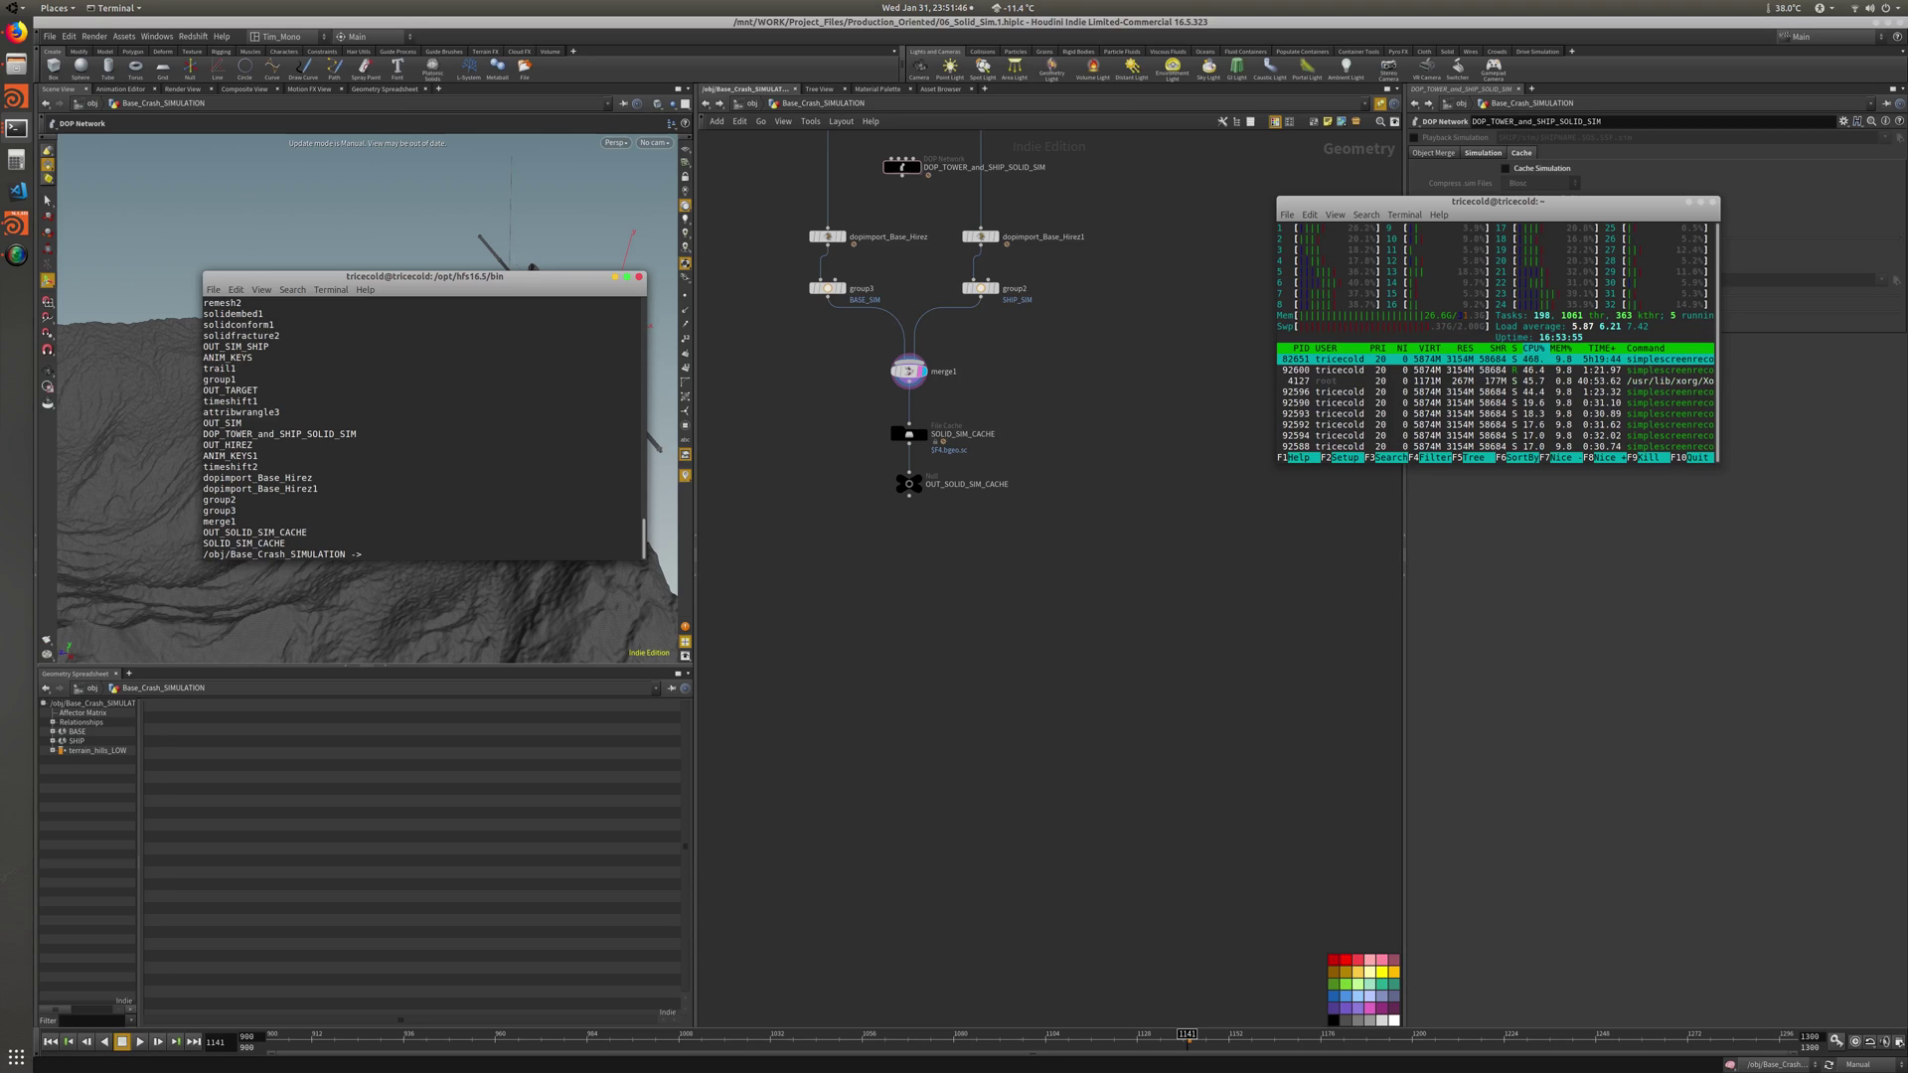
Enter SOLID_SIM_CACHE in hbatch and list its contents, and select the same node in Houdini's network
type("cd SO")
key("Tab")
key("Return")
type("ls")
key("Return")
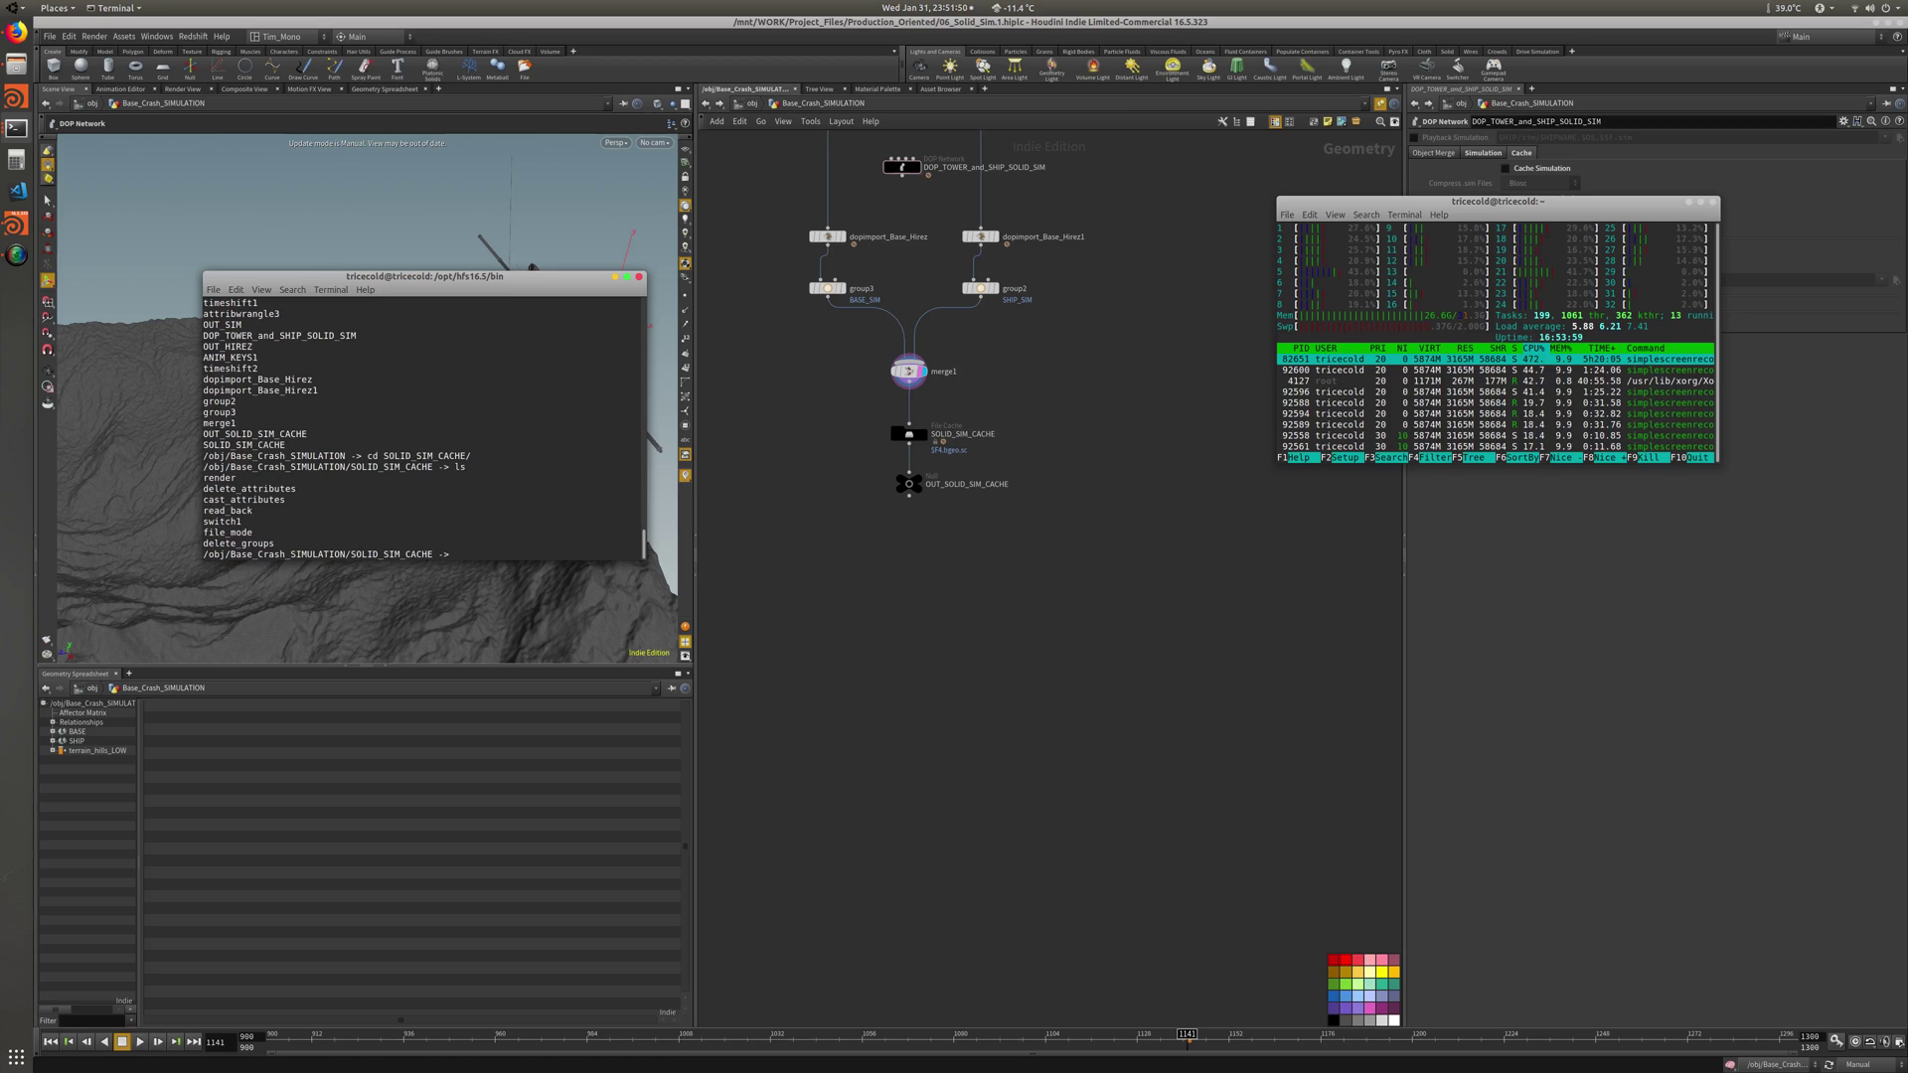
left_click(908, 434)
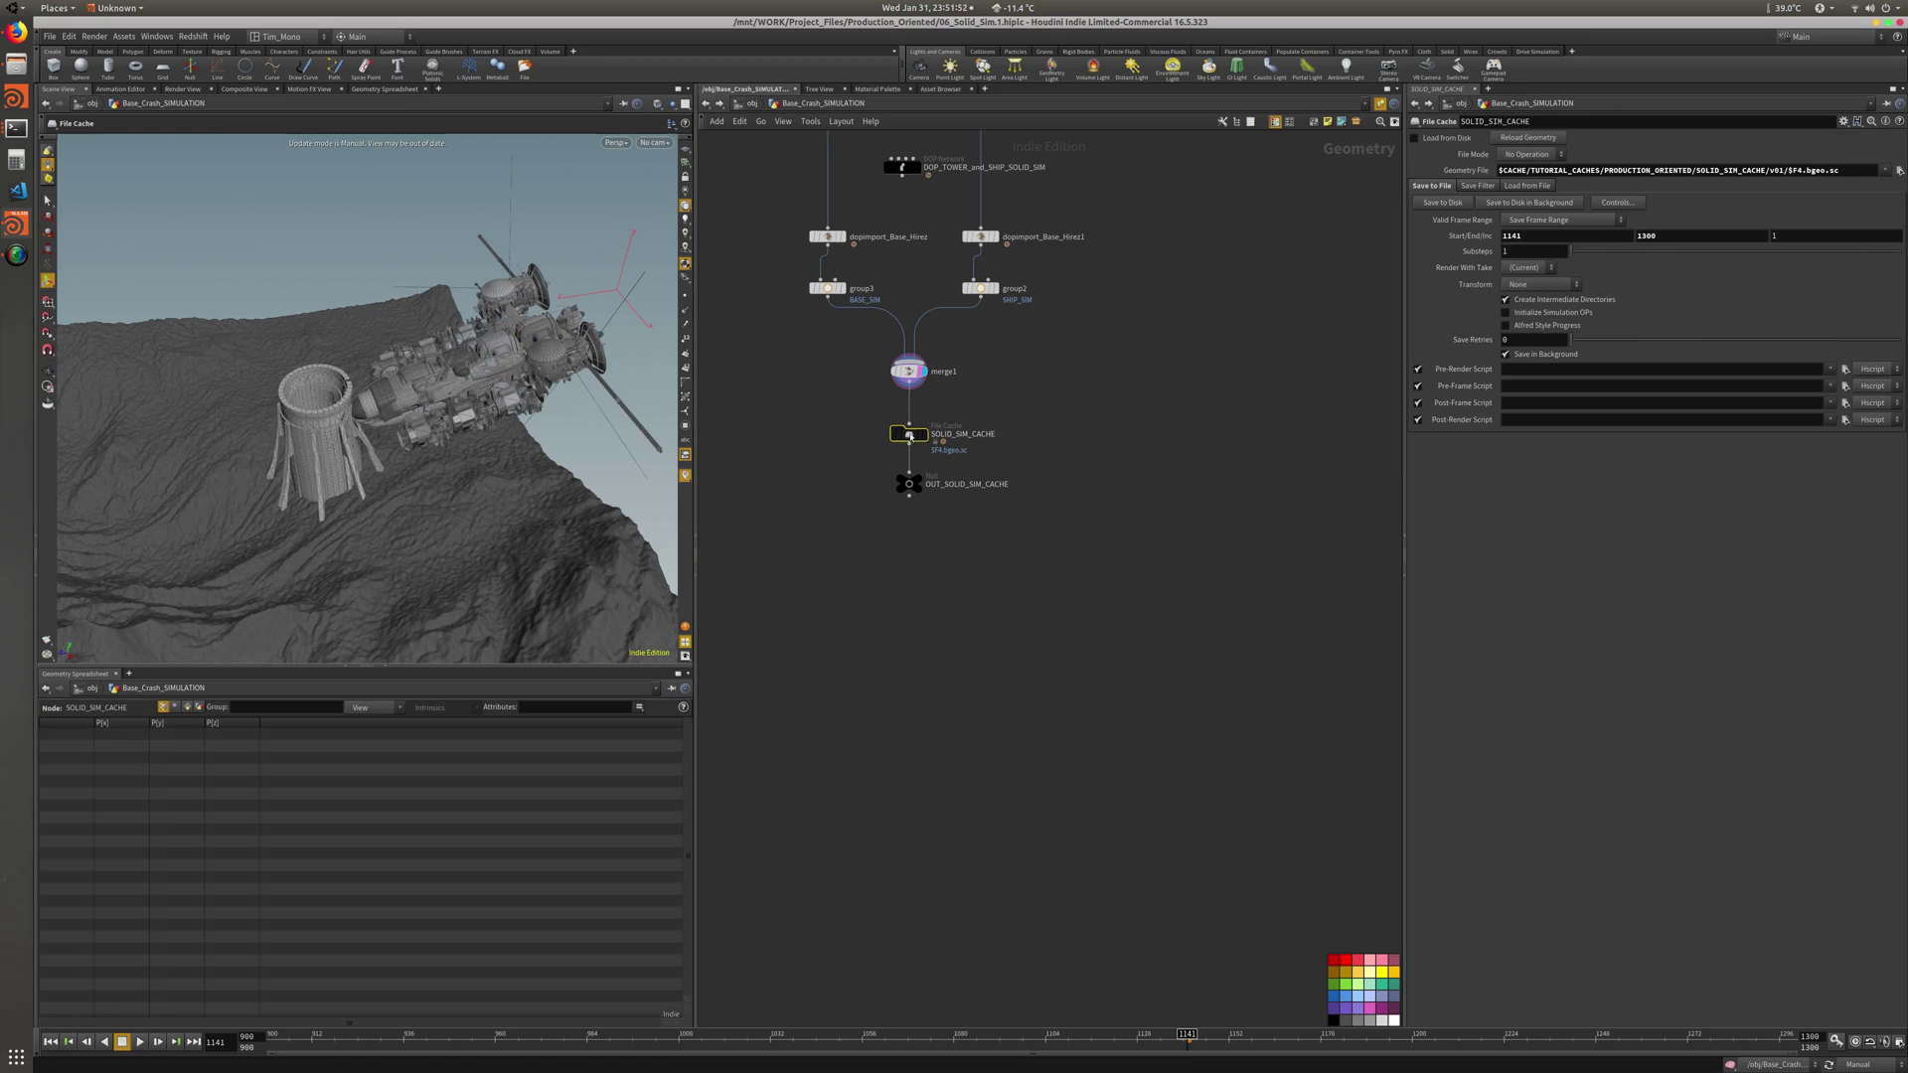
Enter the SOLID_SIM_CACHE node in Houdini's network and select its render output driver
double_click(908, 434)
middle_click_drag(1195, 625, 1152, 505)
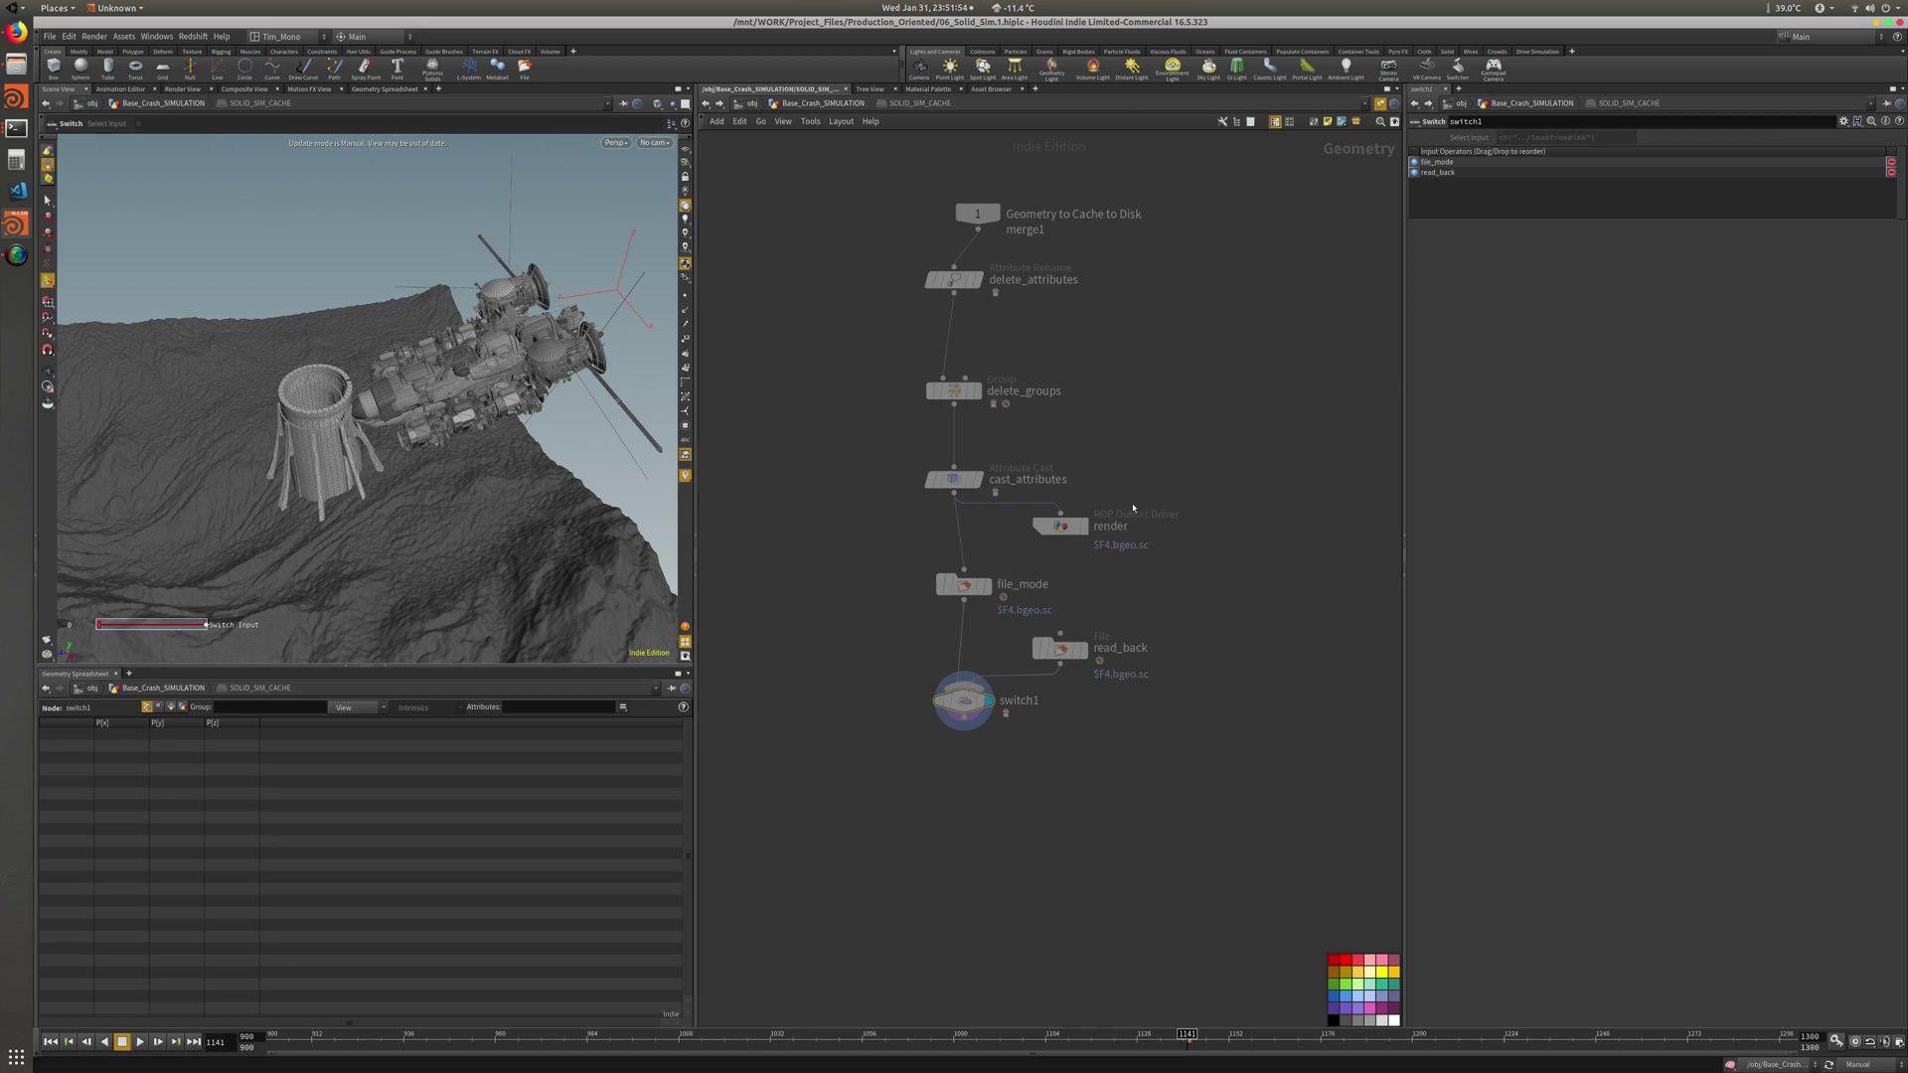
left_click(1056, 528)
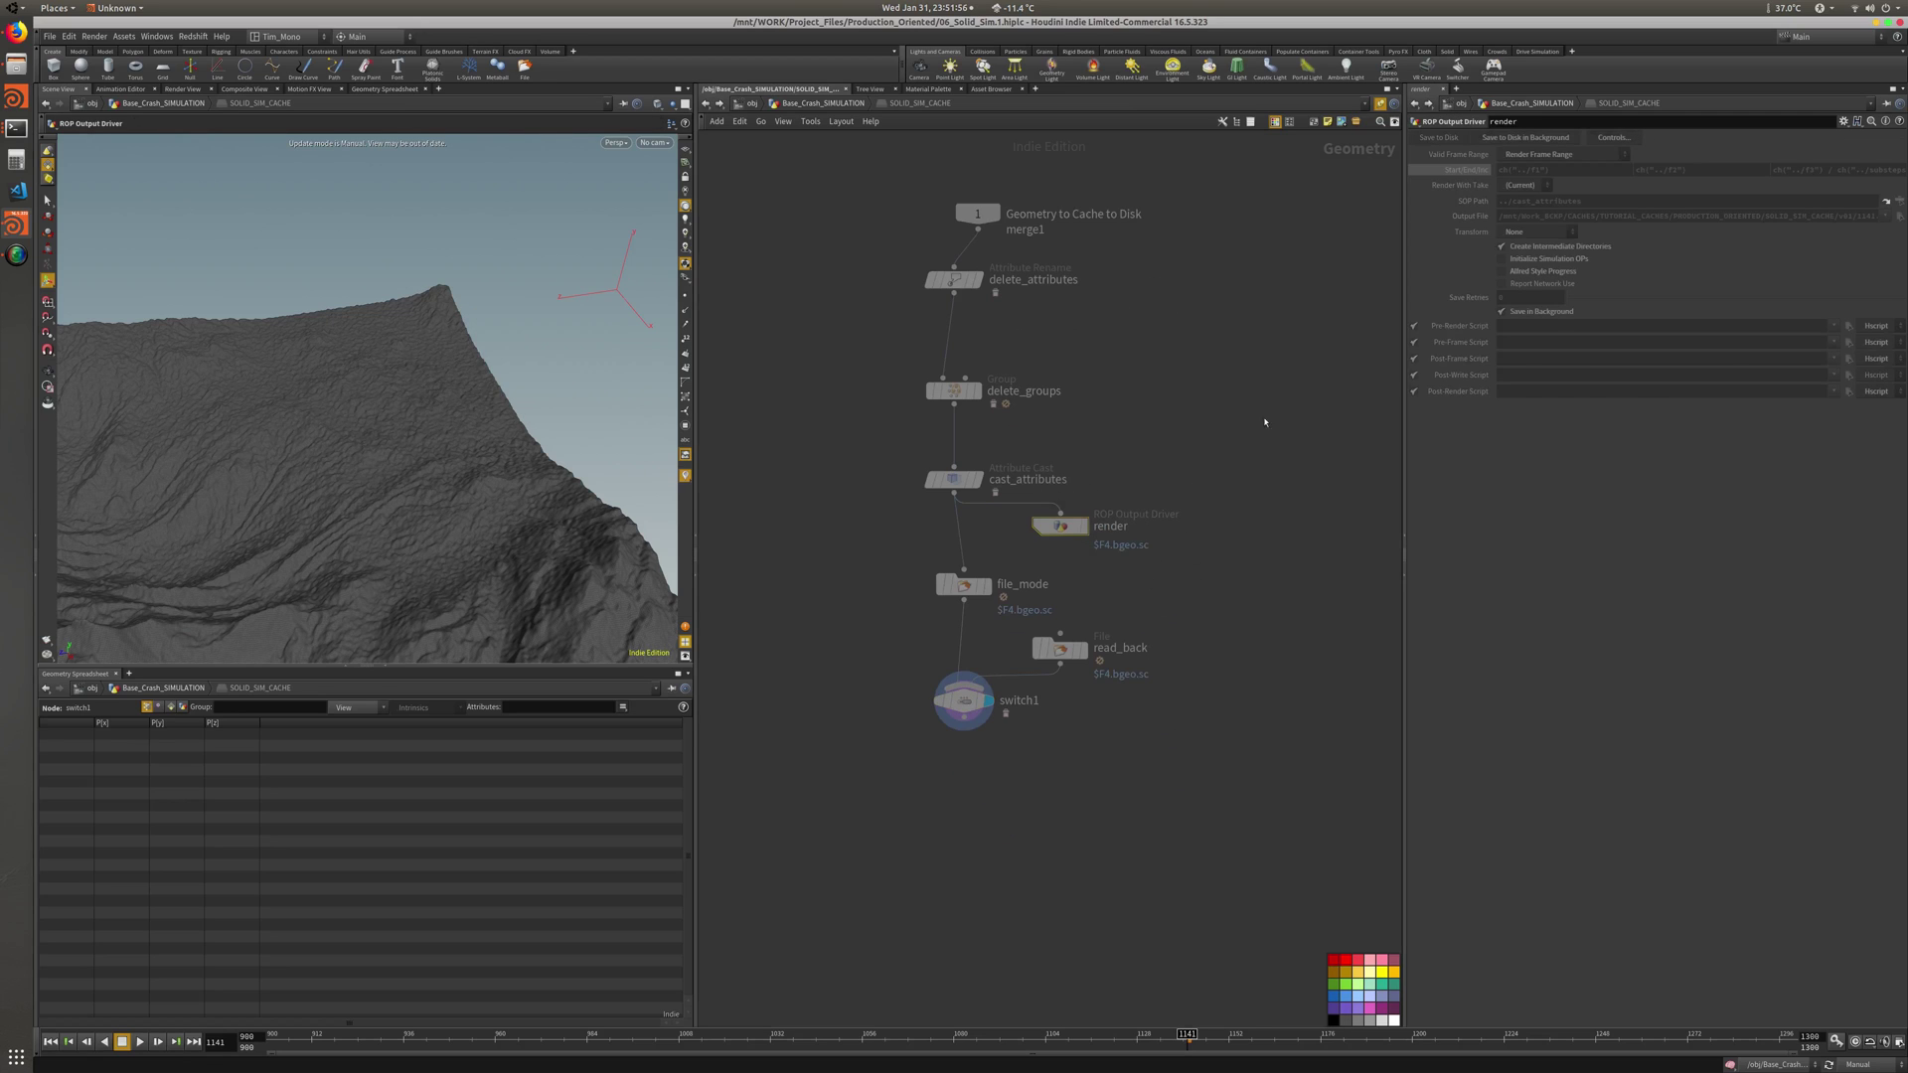
Switch to the hbatch terminal and try the render command's help with --help and -help
key("alt+Tab")
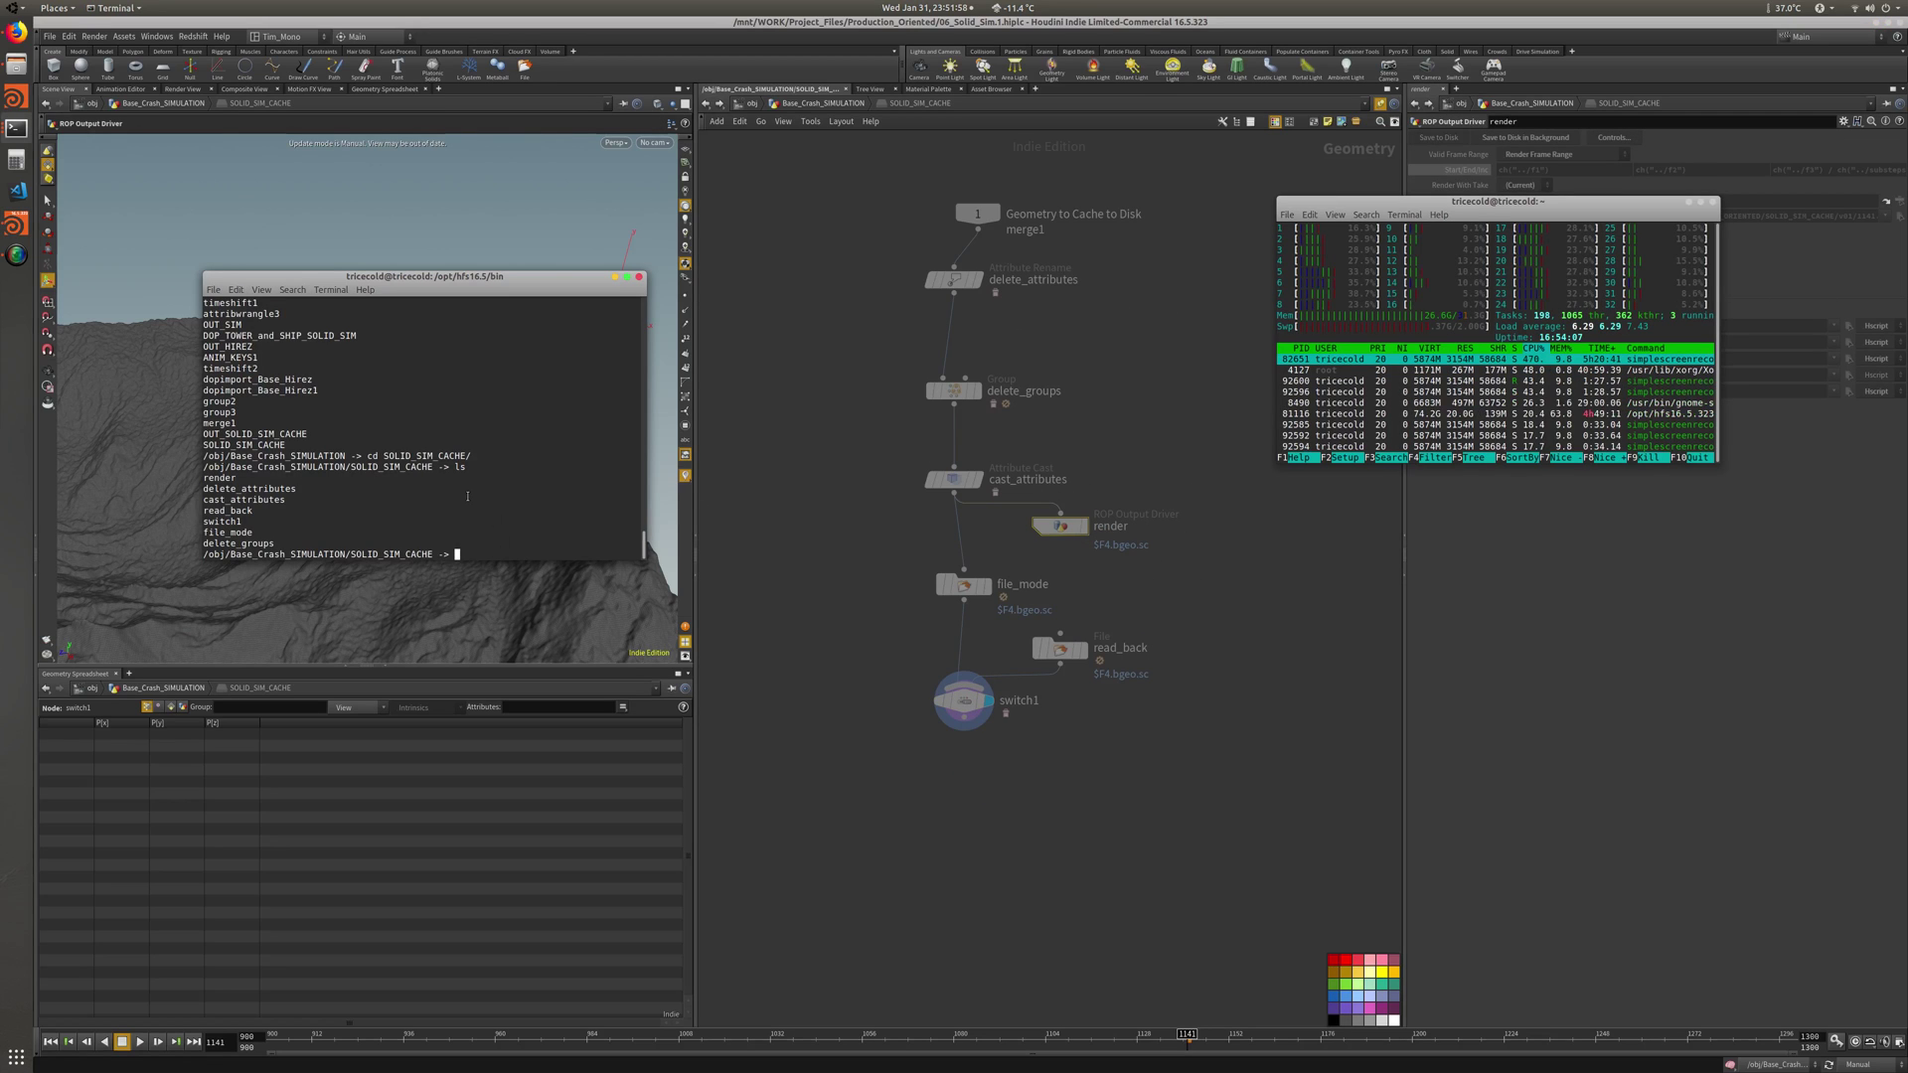
type("render")
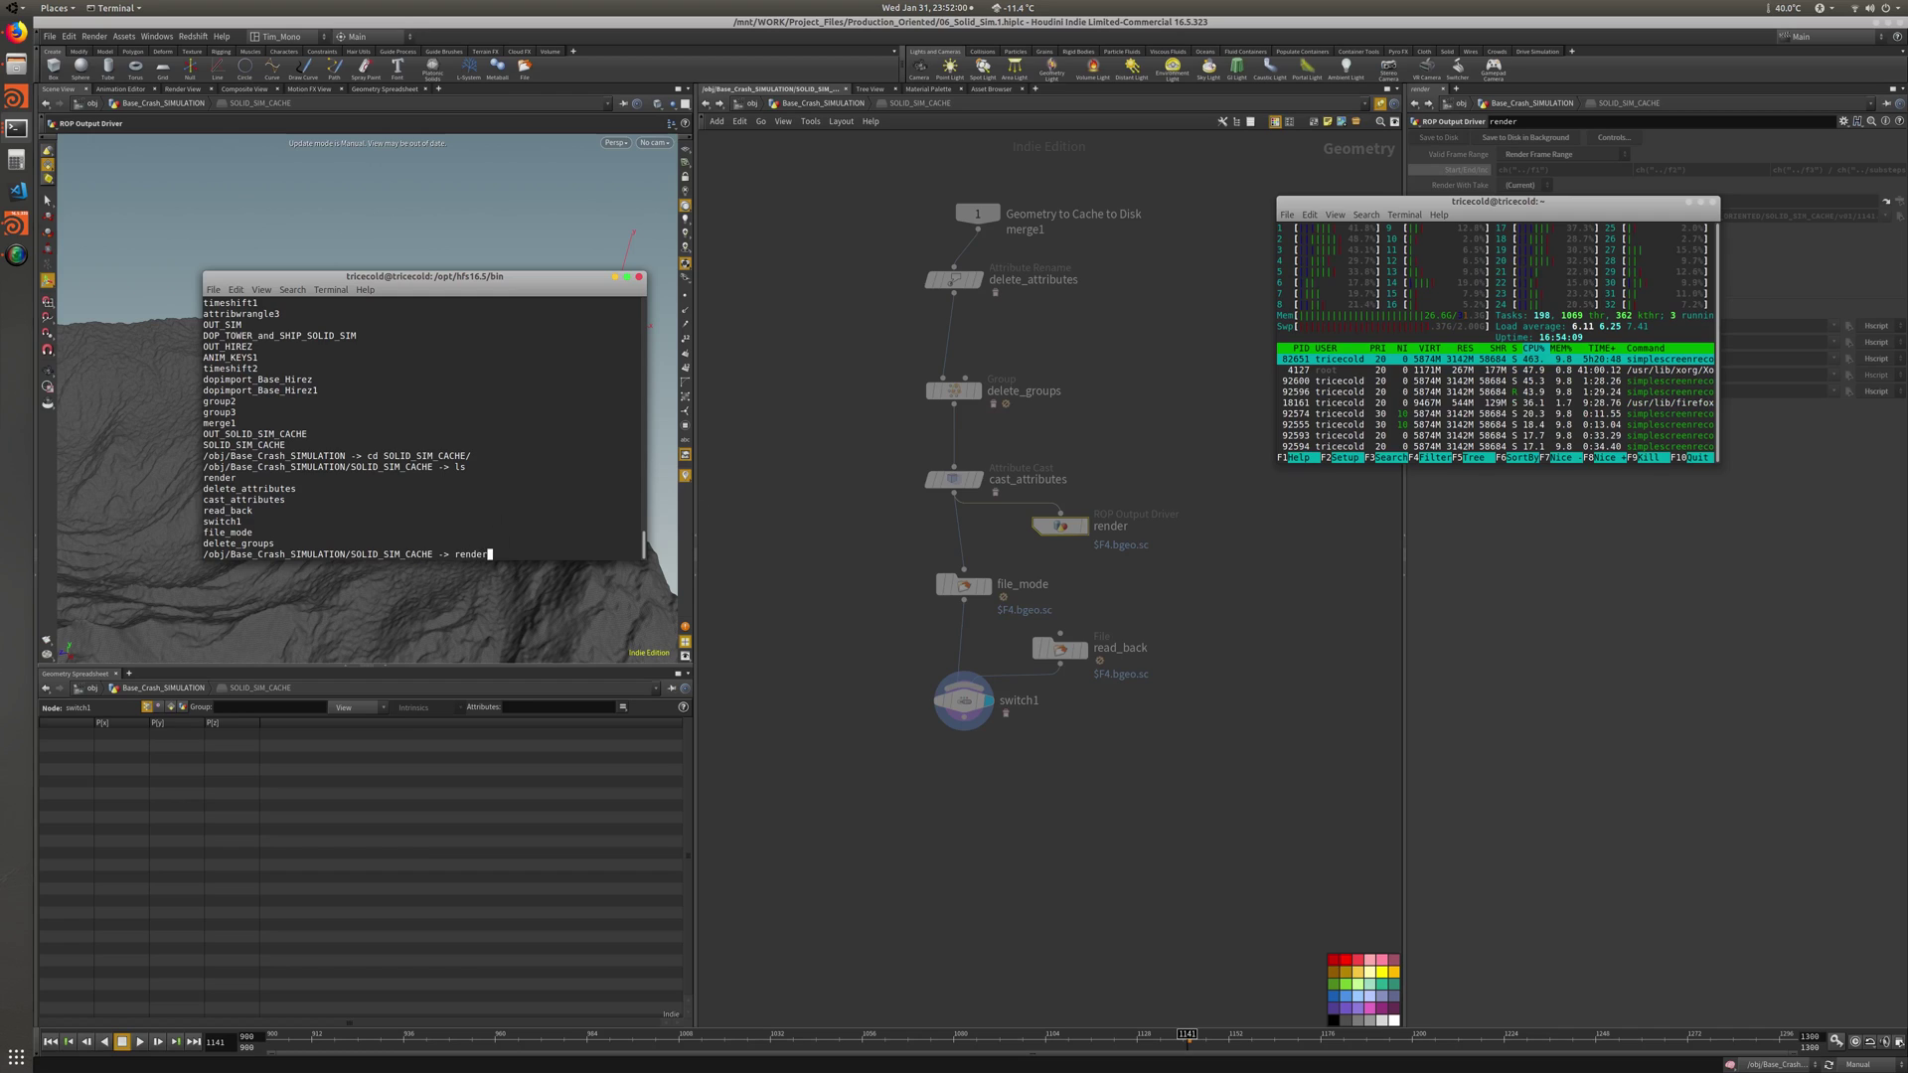
type(" --help")
key("Return")
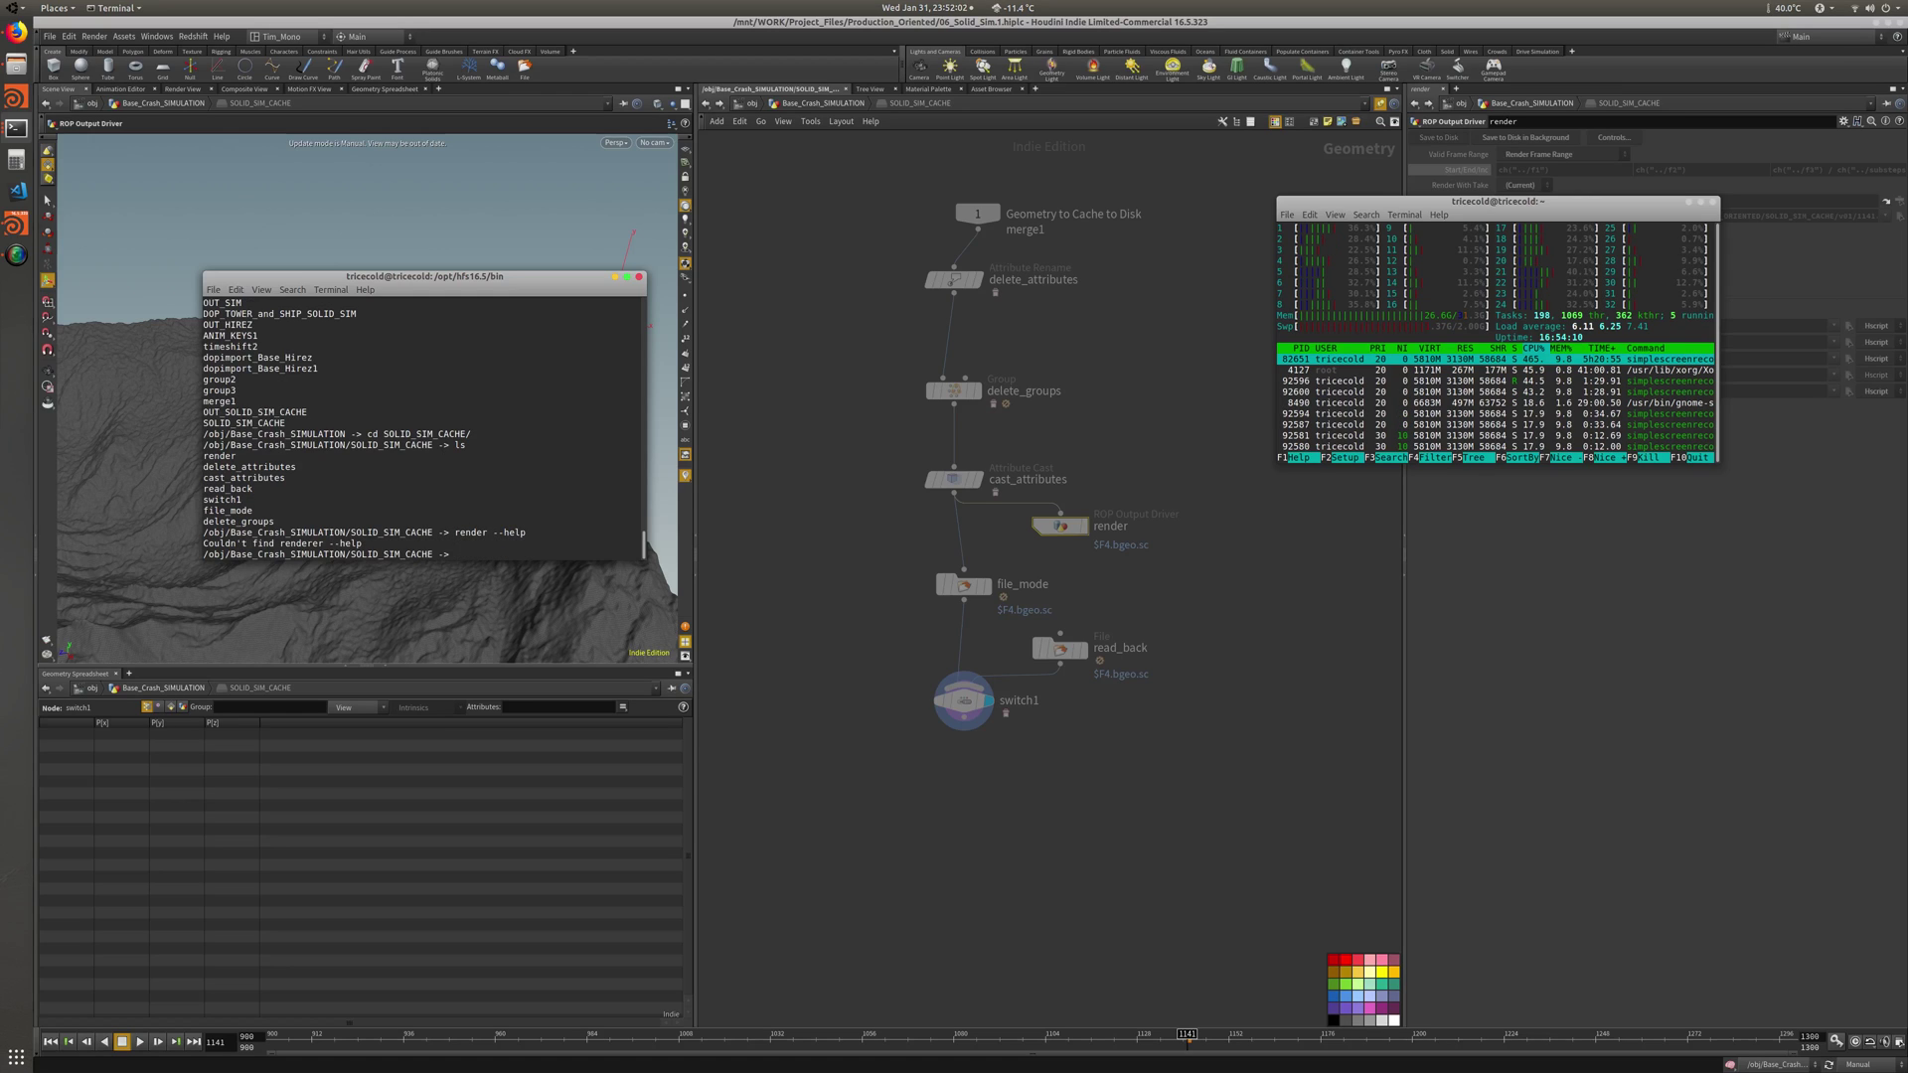
key("Up")
key("Left")
key("Left")
key("BackSpace")
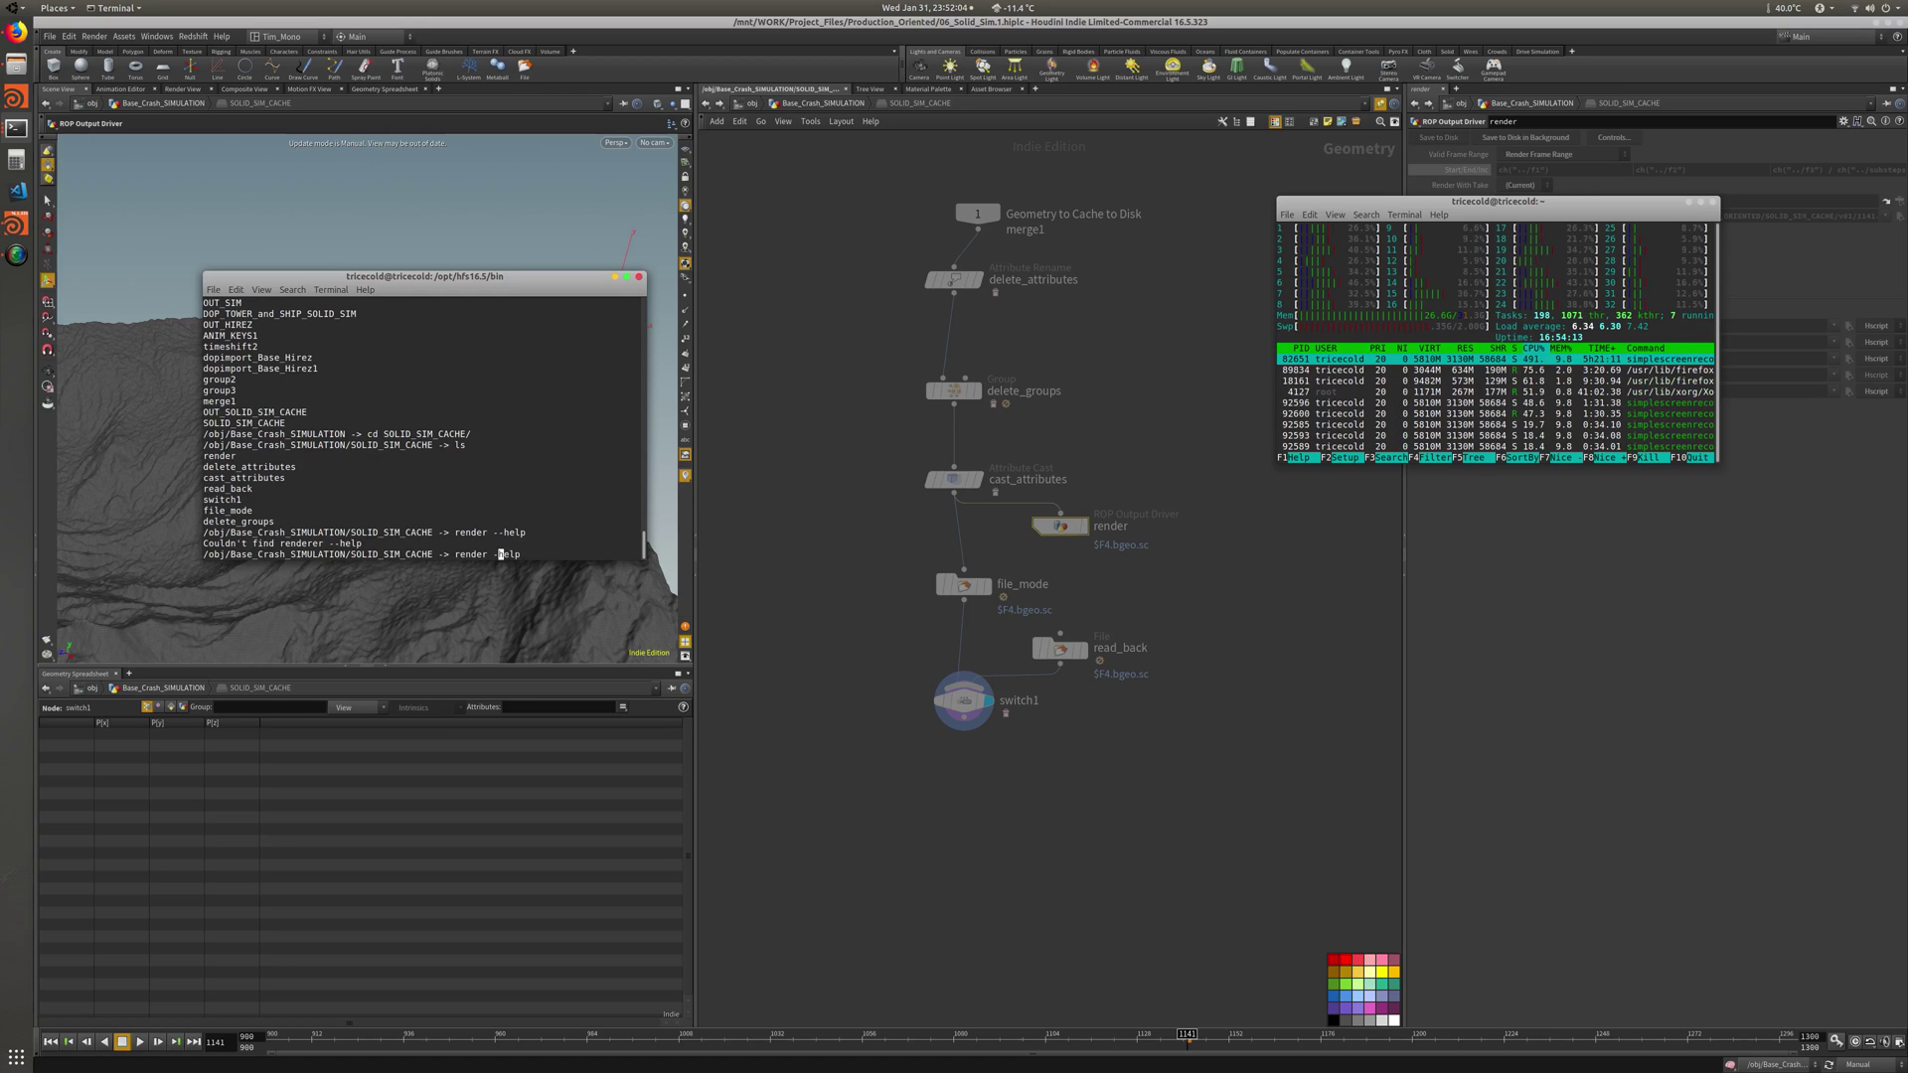
key("Return")
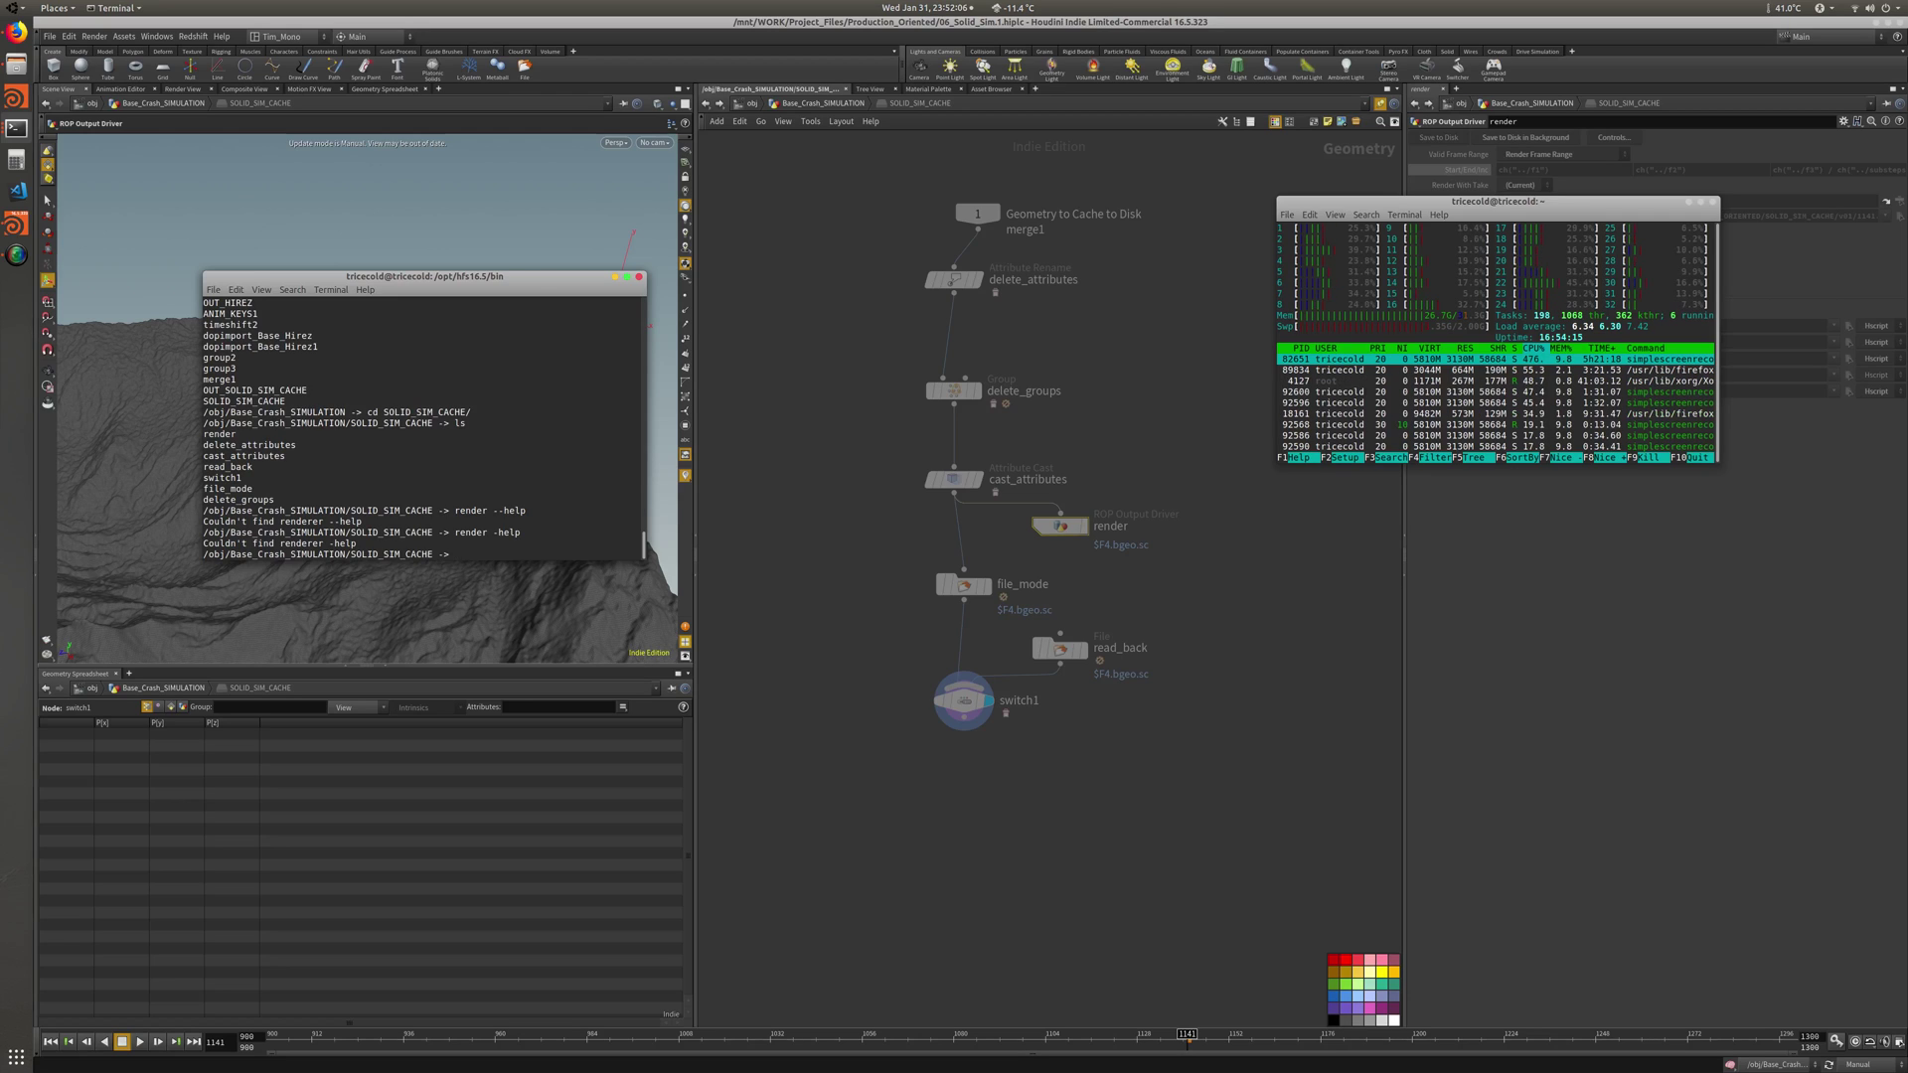
List the available hbatch commands with help, and list SOLID_SIM_CACHE's contents again
type("help")
key("Return")
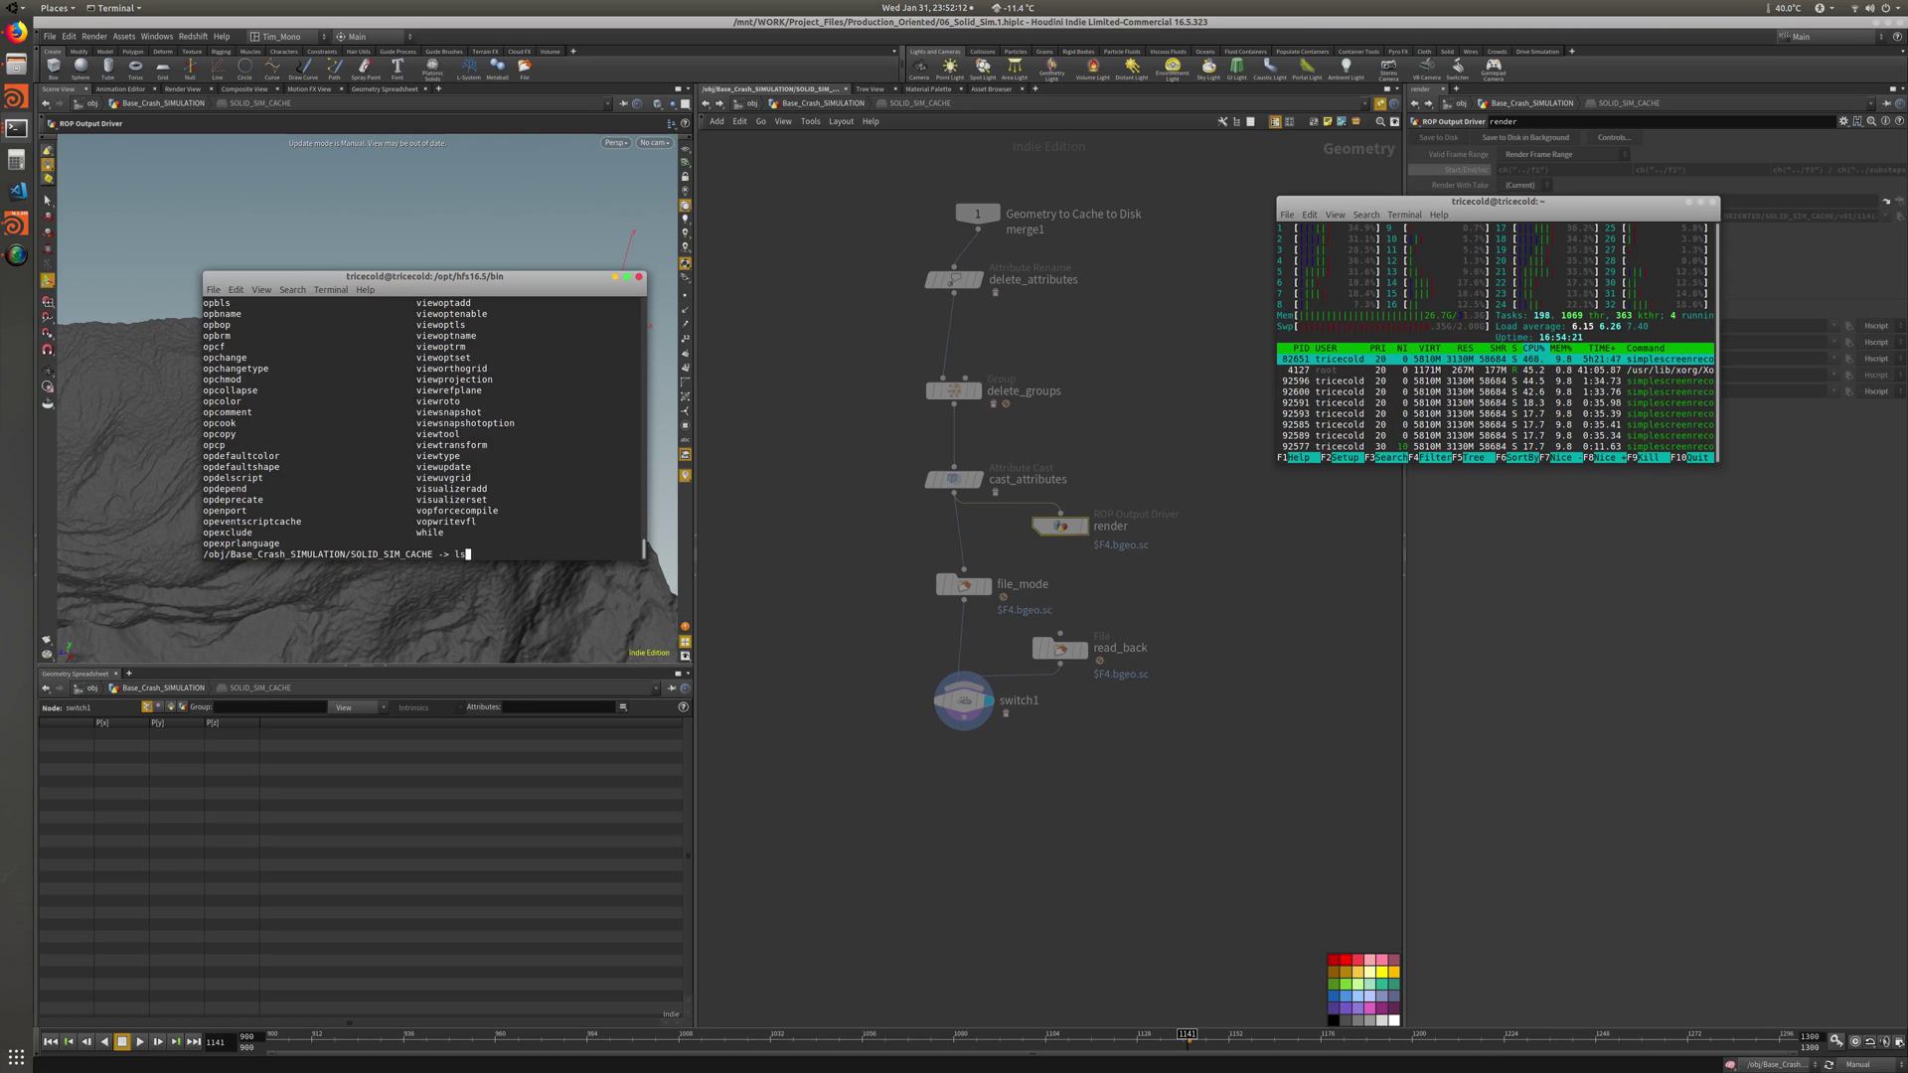
type("ls")
key("Return")
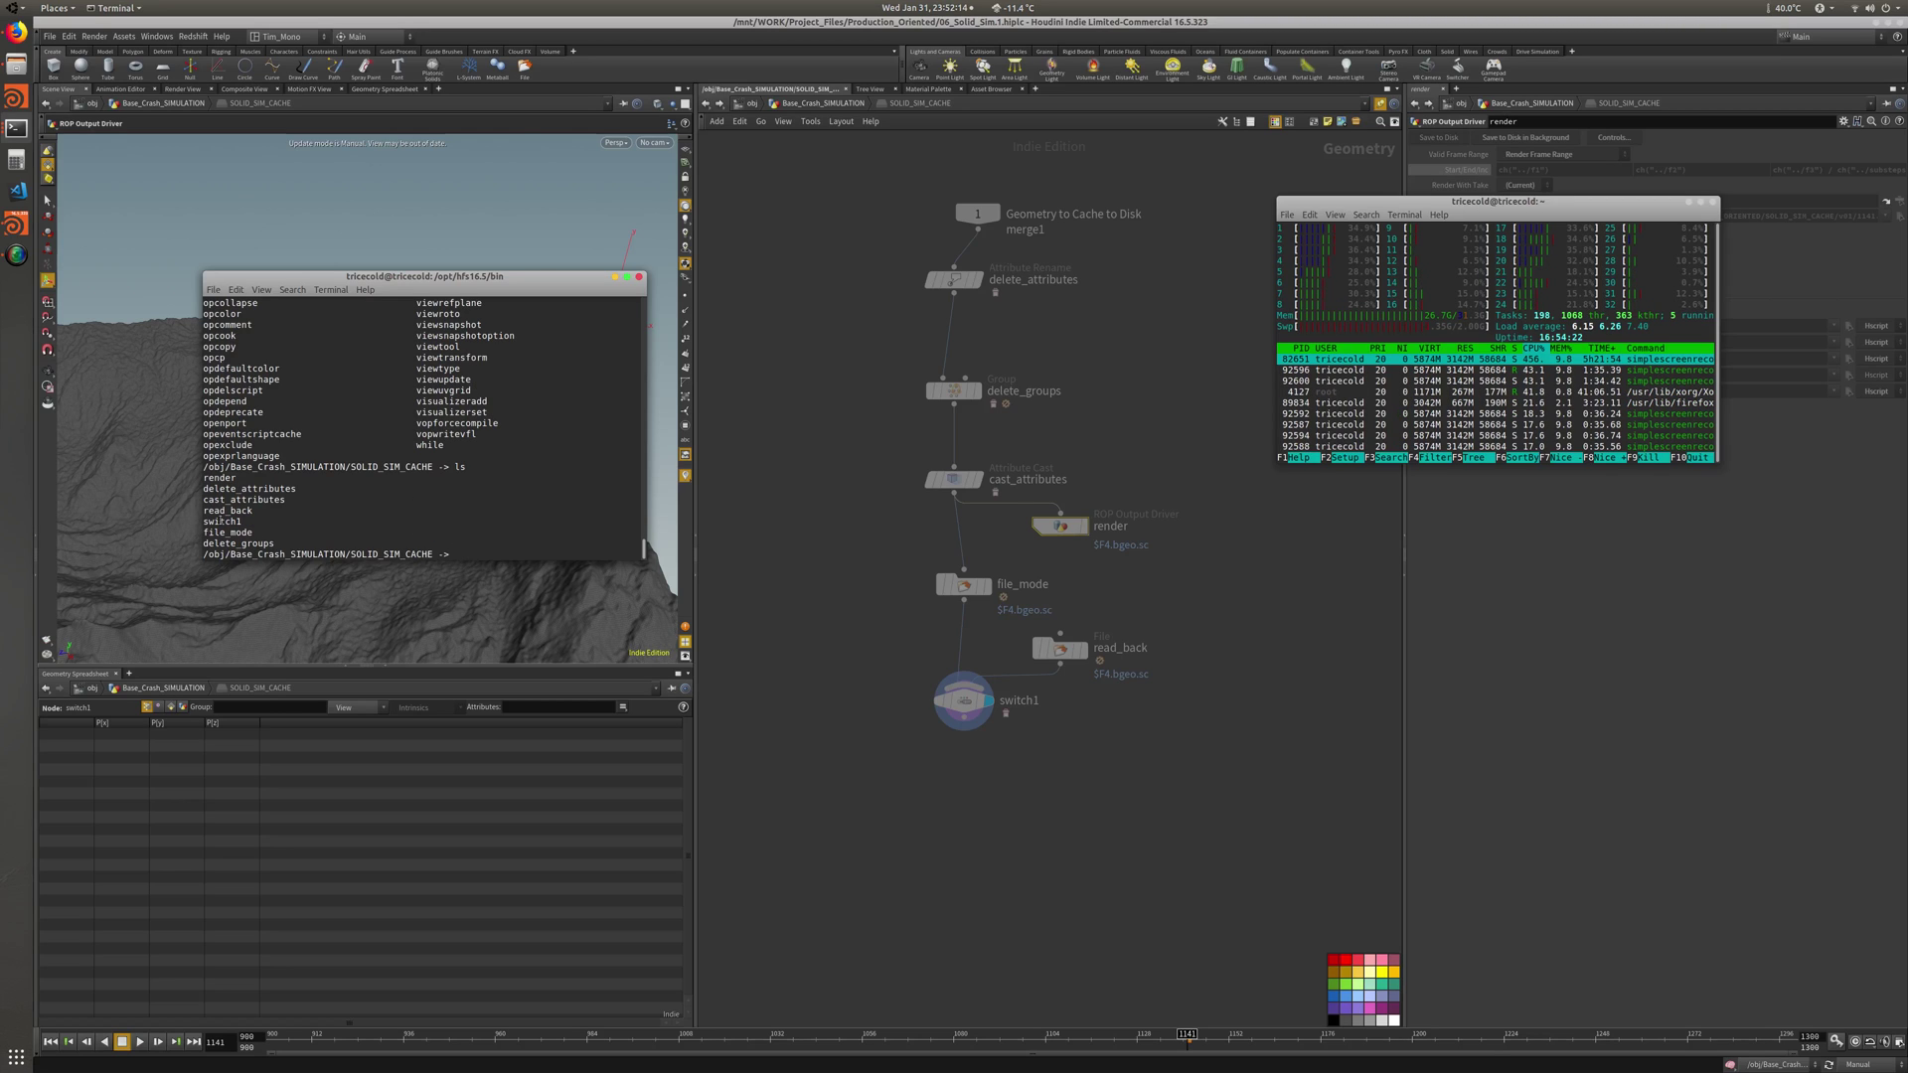
Start caching the render node in hbatch with the command "render -v3 -a render"
type("render")
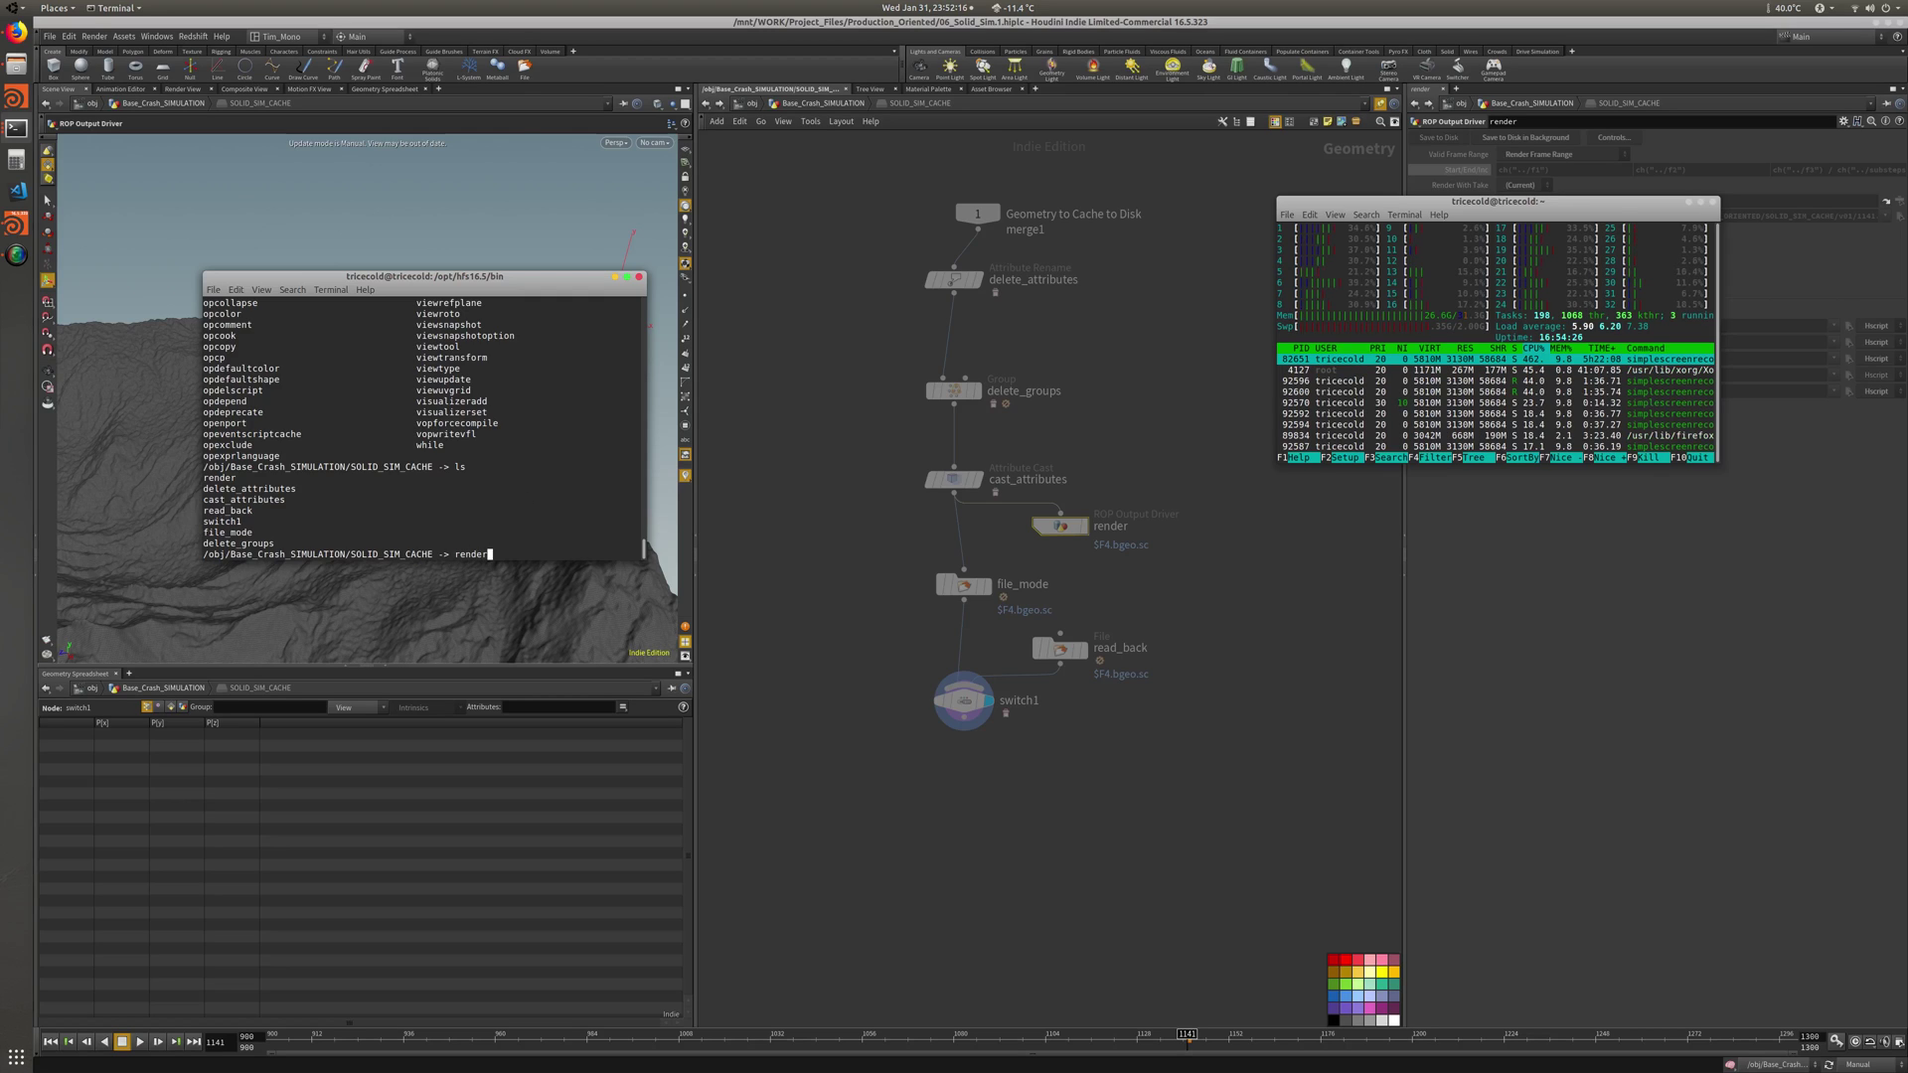
type(" -")
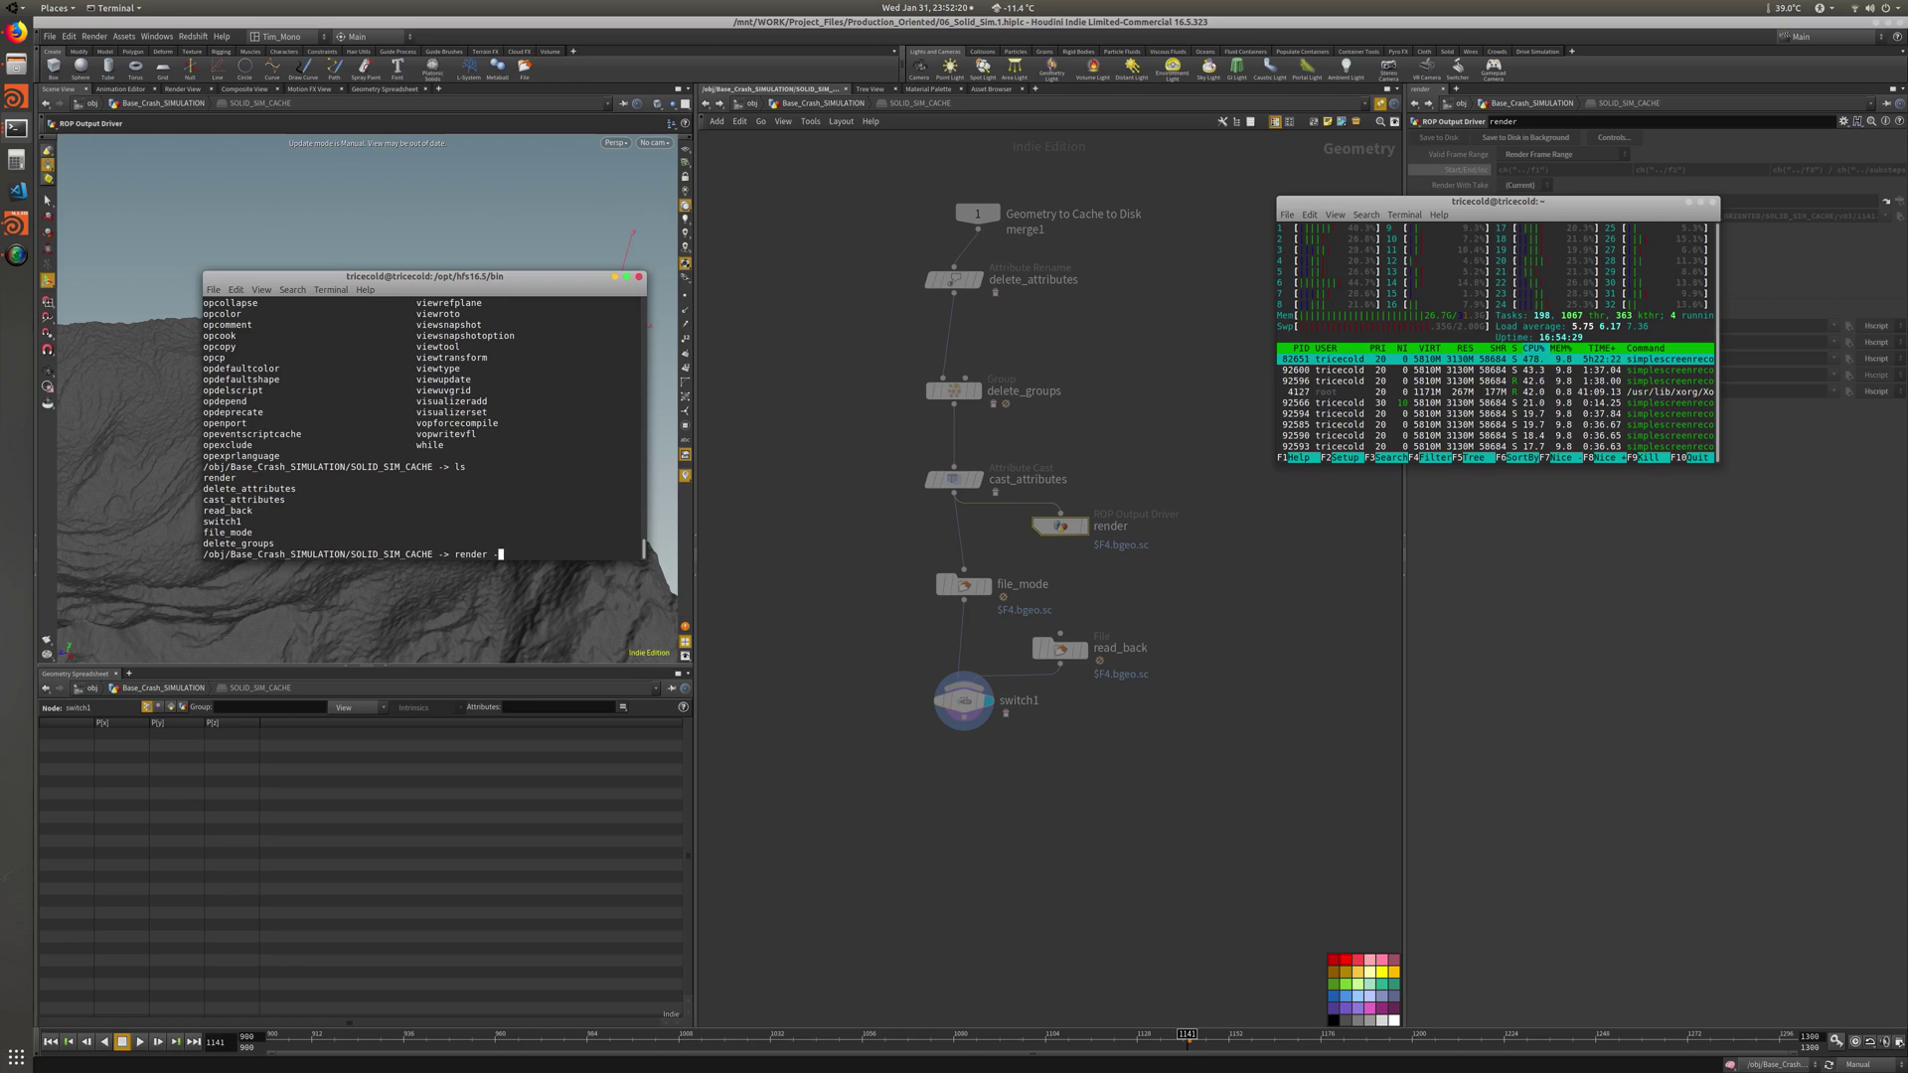
type("V3")
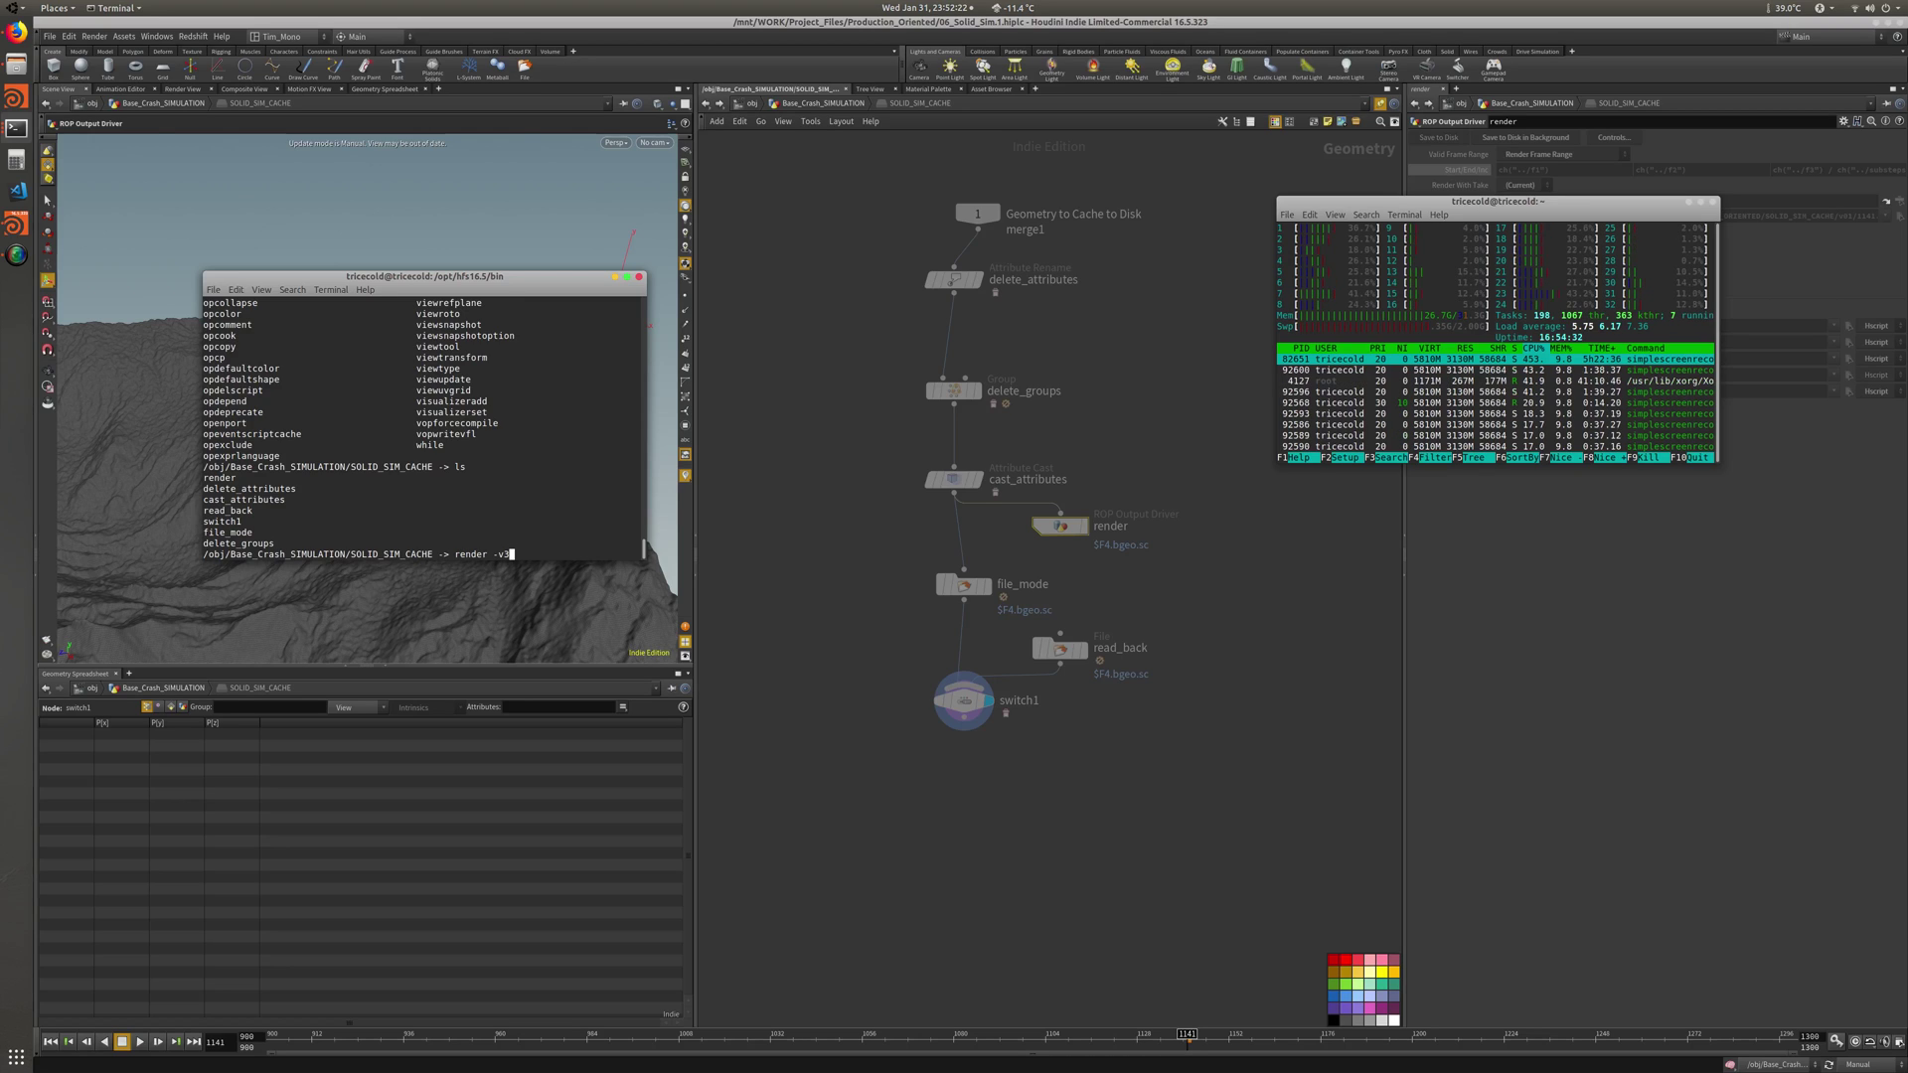
type(" -a render")
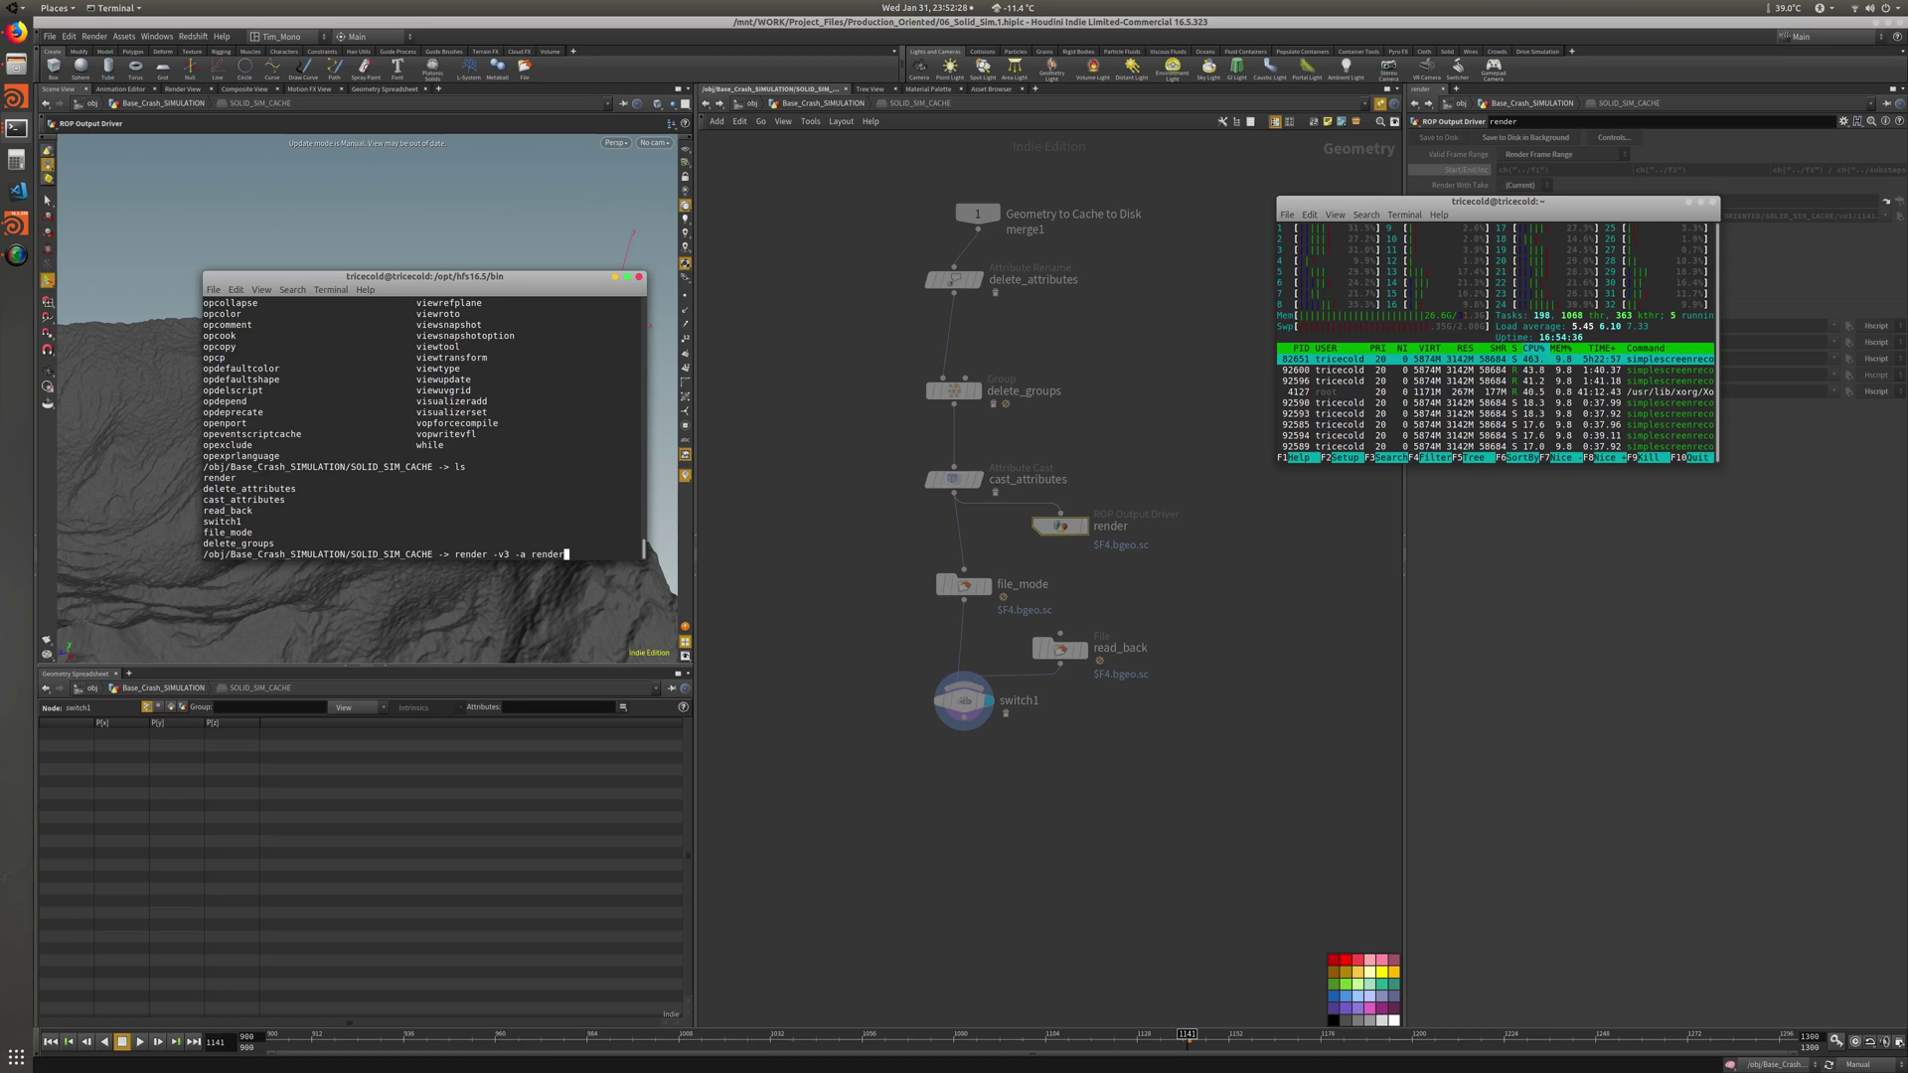
left_click(1127, 482)
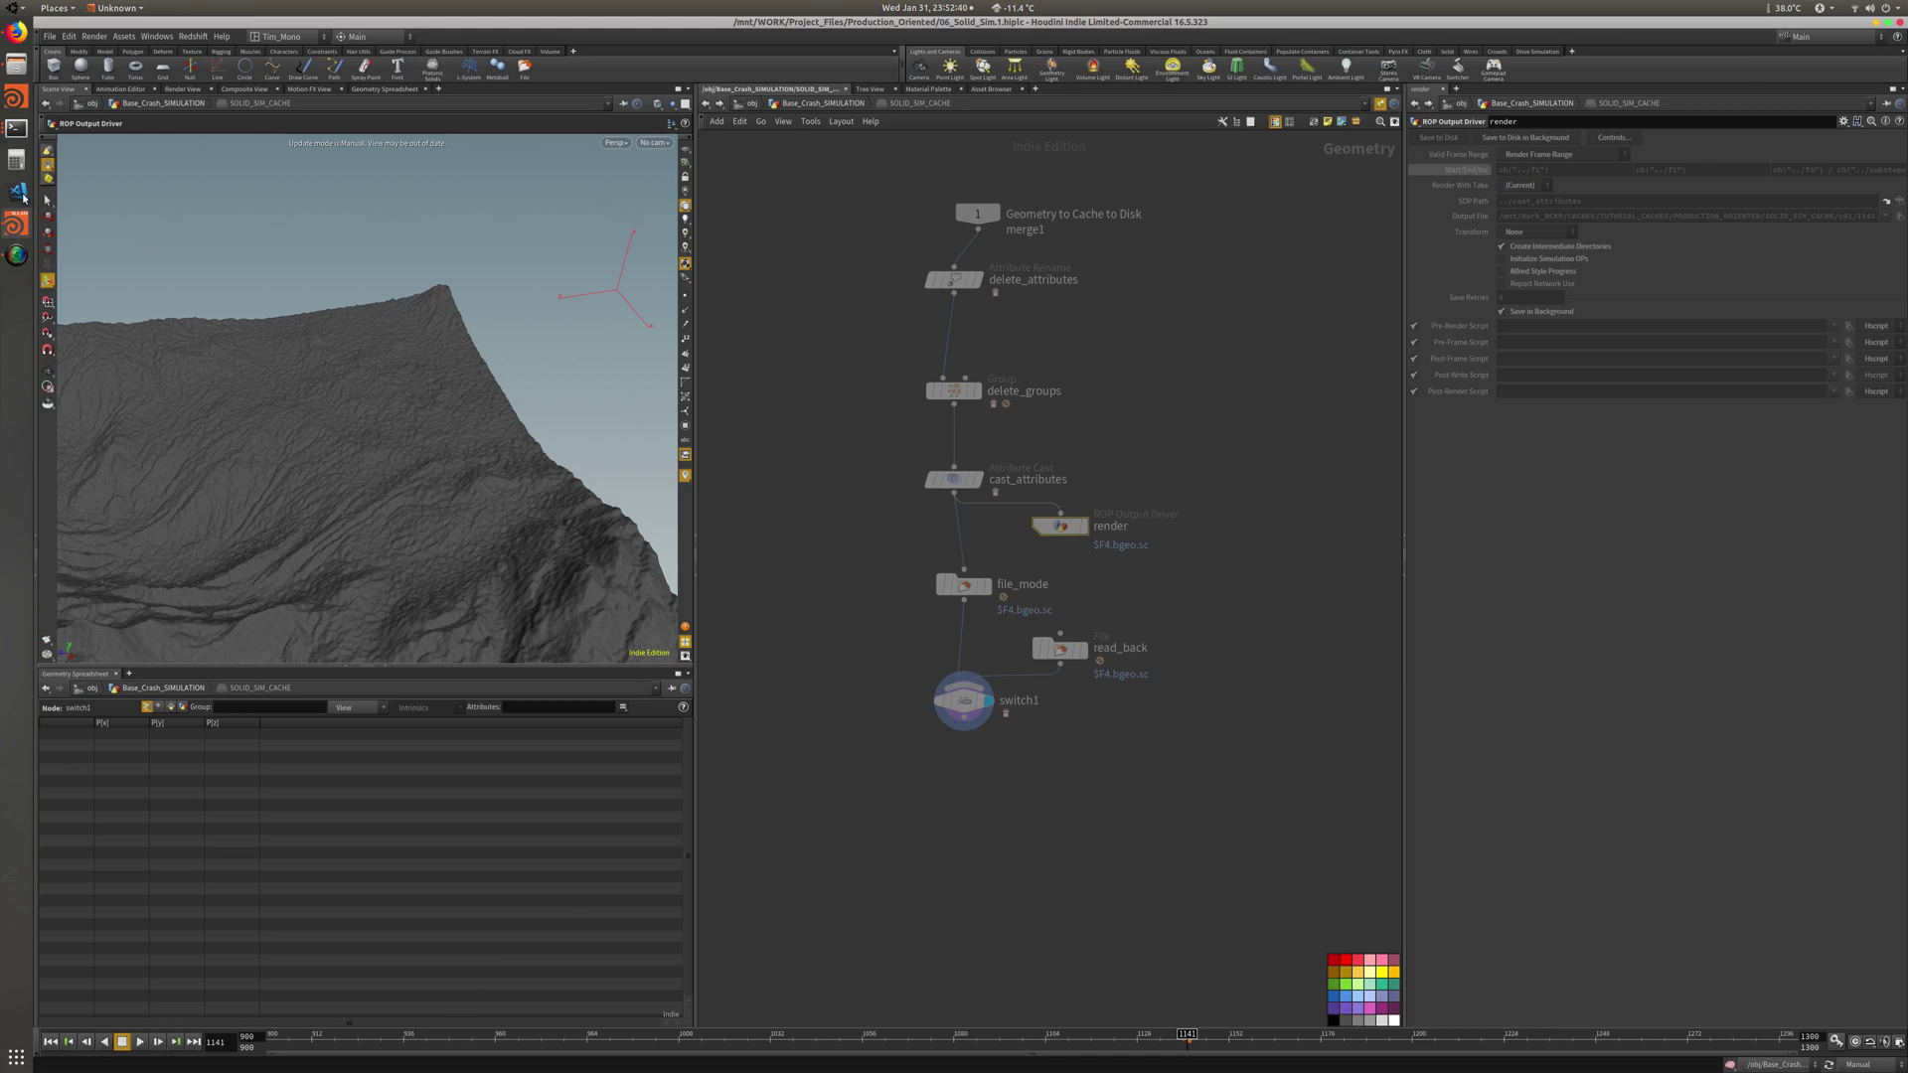
left_click(16, 128)
left_click(117, 55)
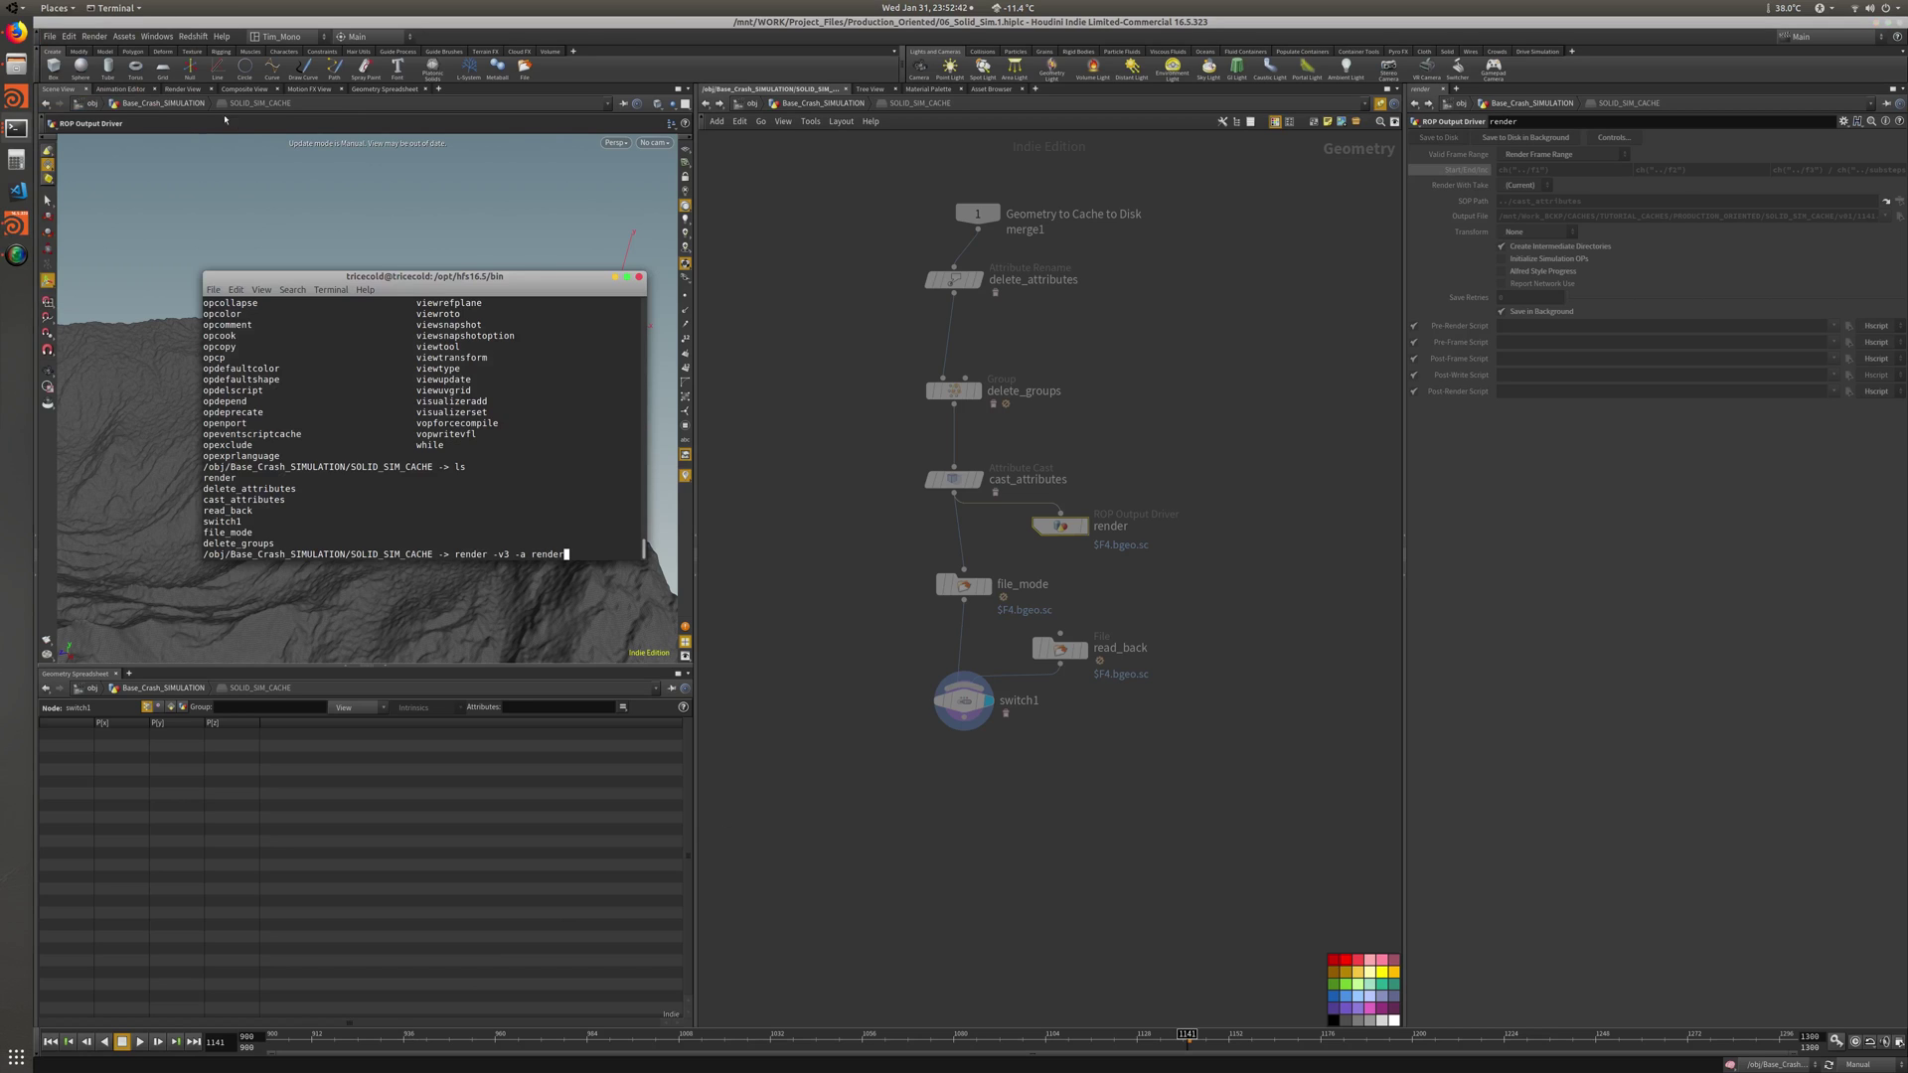
key("Return")
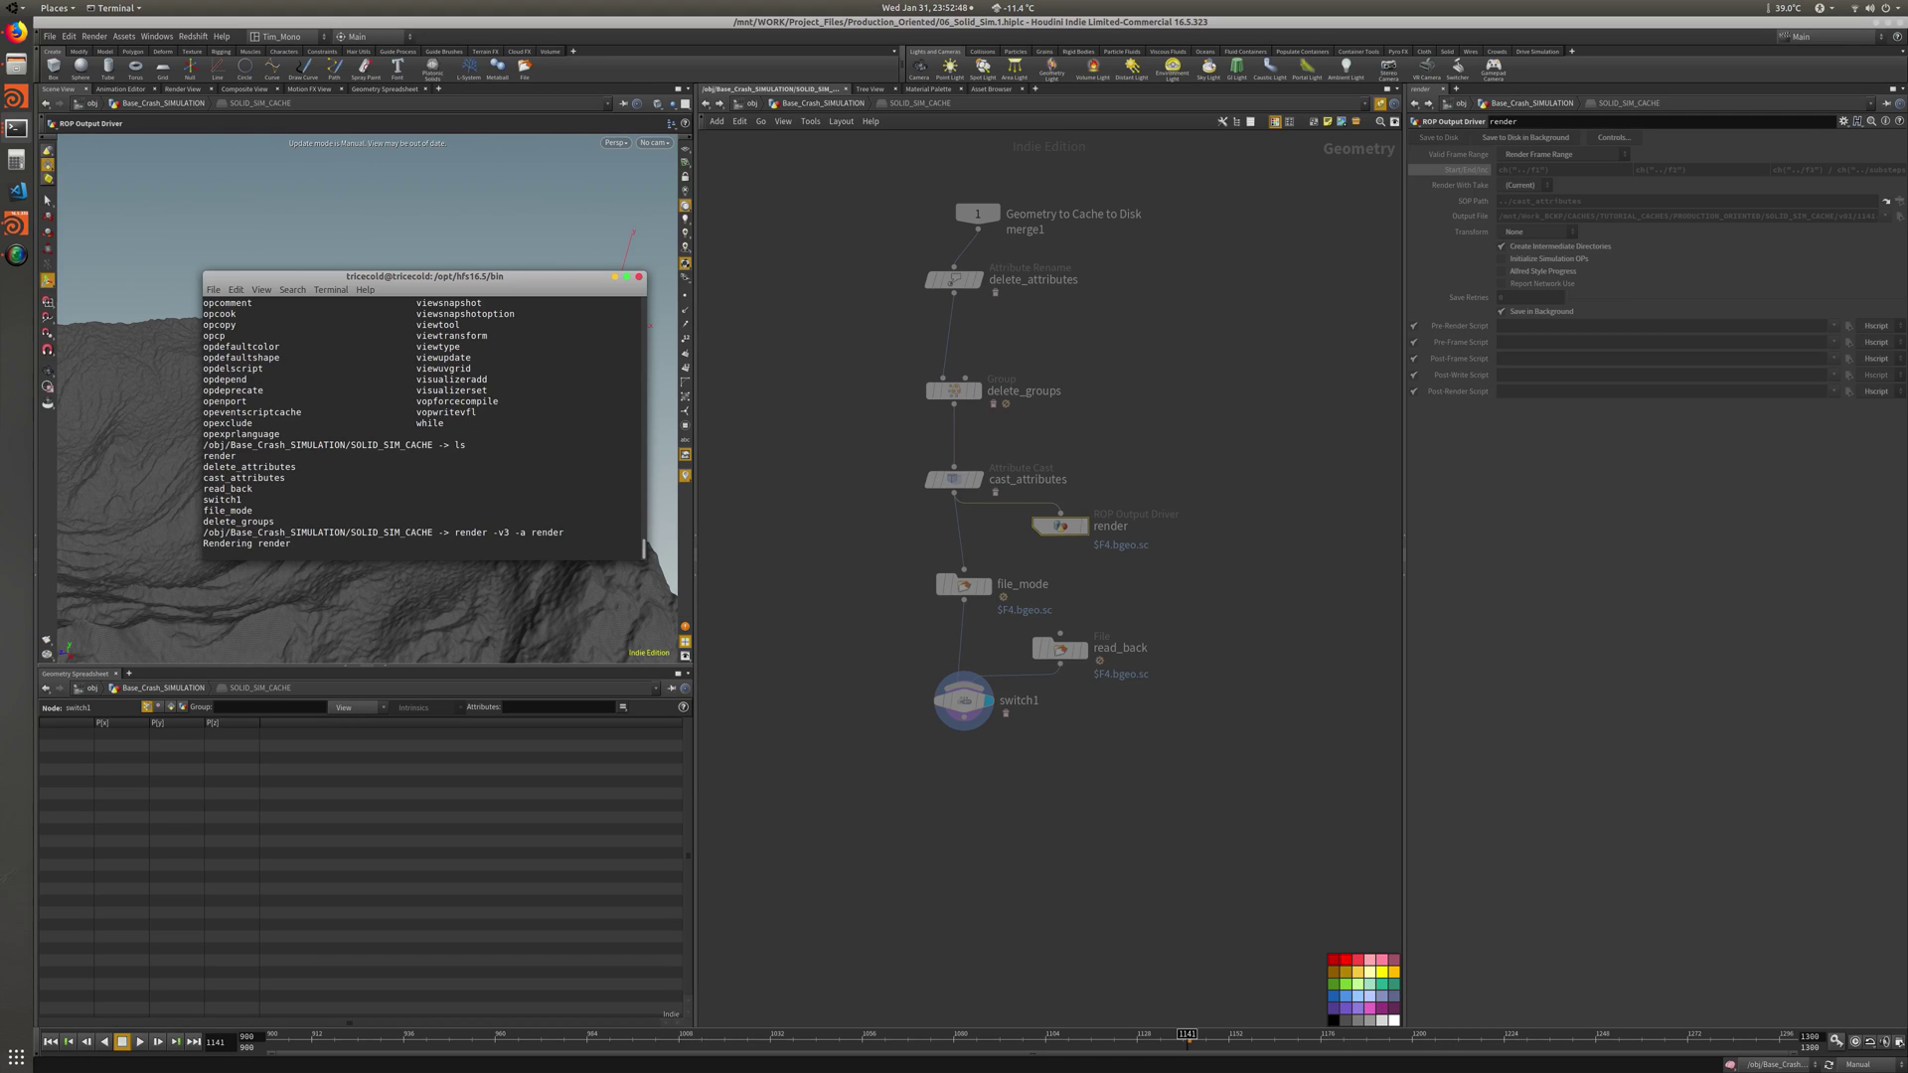
In the file manager, open Work_BCKP/CACHES/TUTORIAL_CACHES/PRODUCTION_ORIENTED/SOLID_SIM_CACHE/v01 to check the cache output folder
left_click(16, 63)
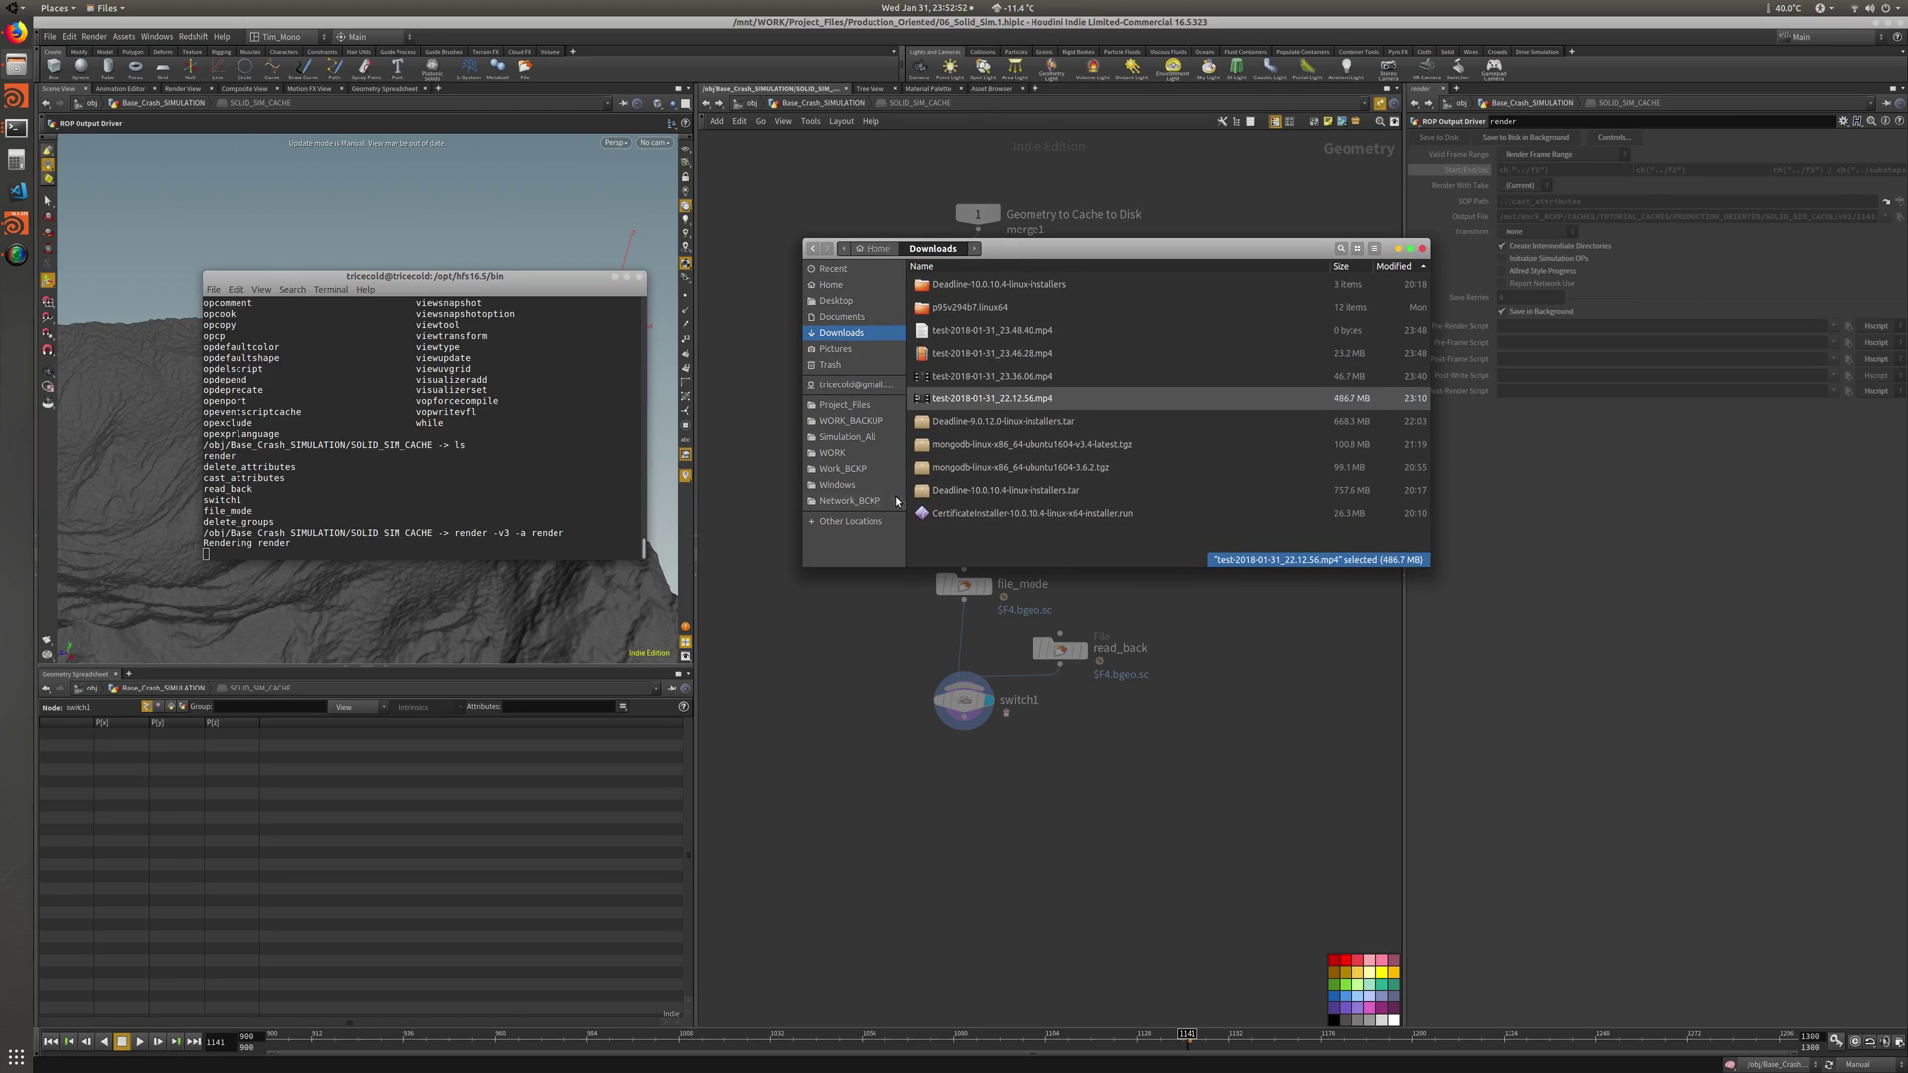
left_click(843, 468)
double_click(954, 286)
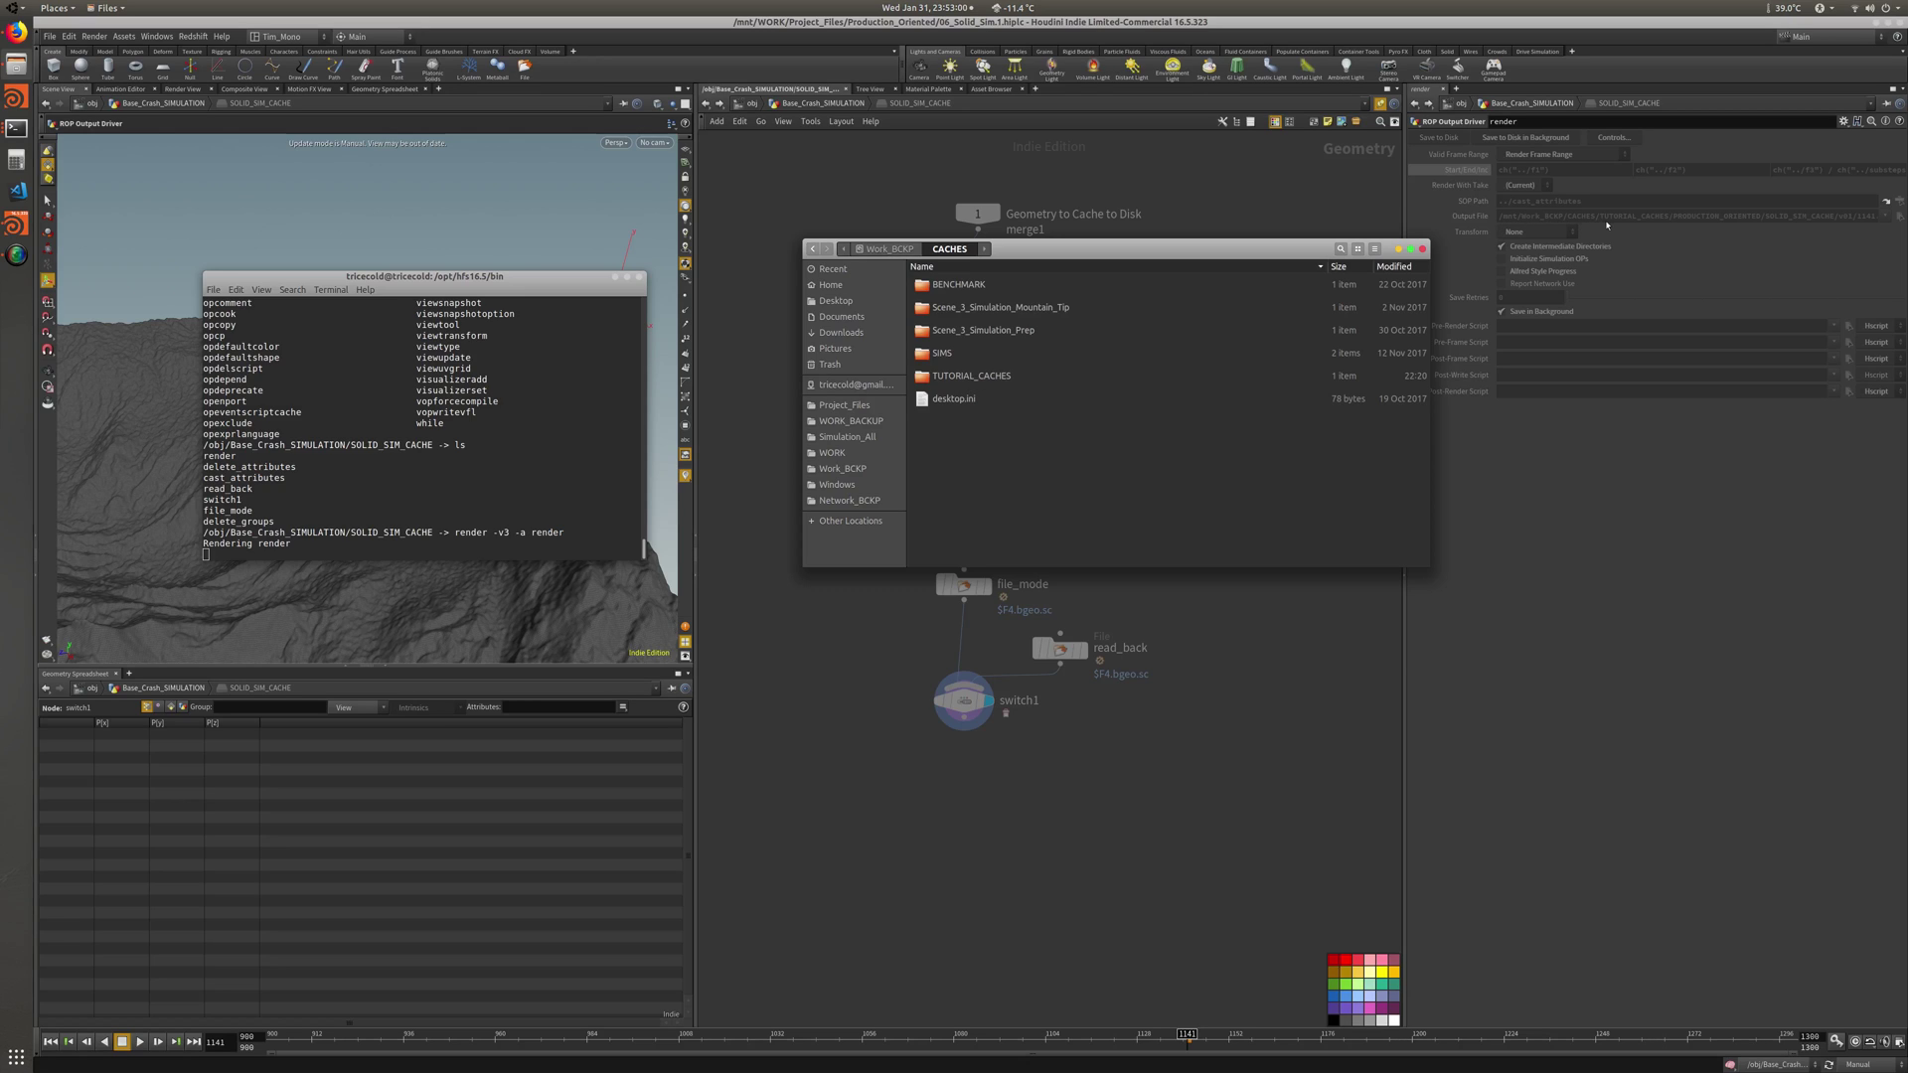
double_click(972, 376)
double_click(1007, 285)
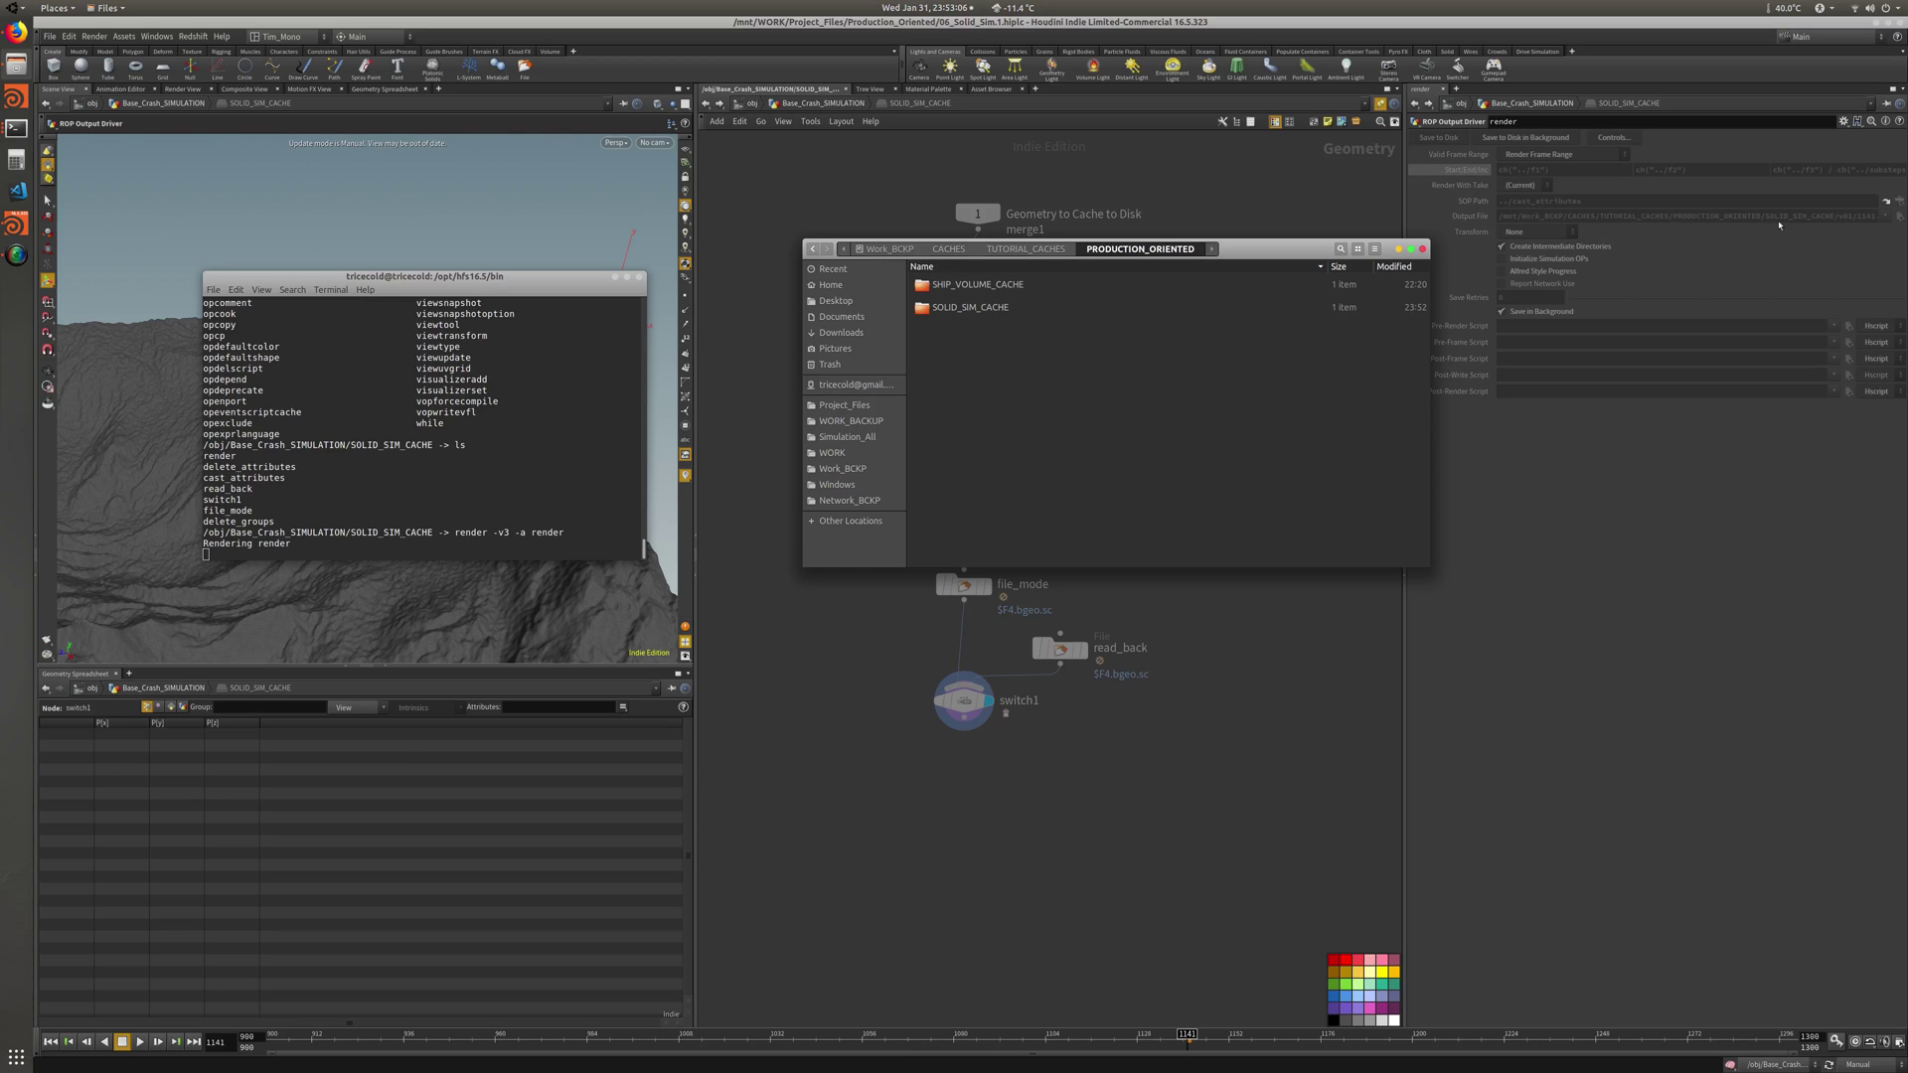
double_click(985, 309)
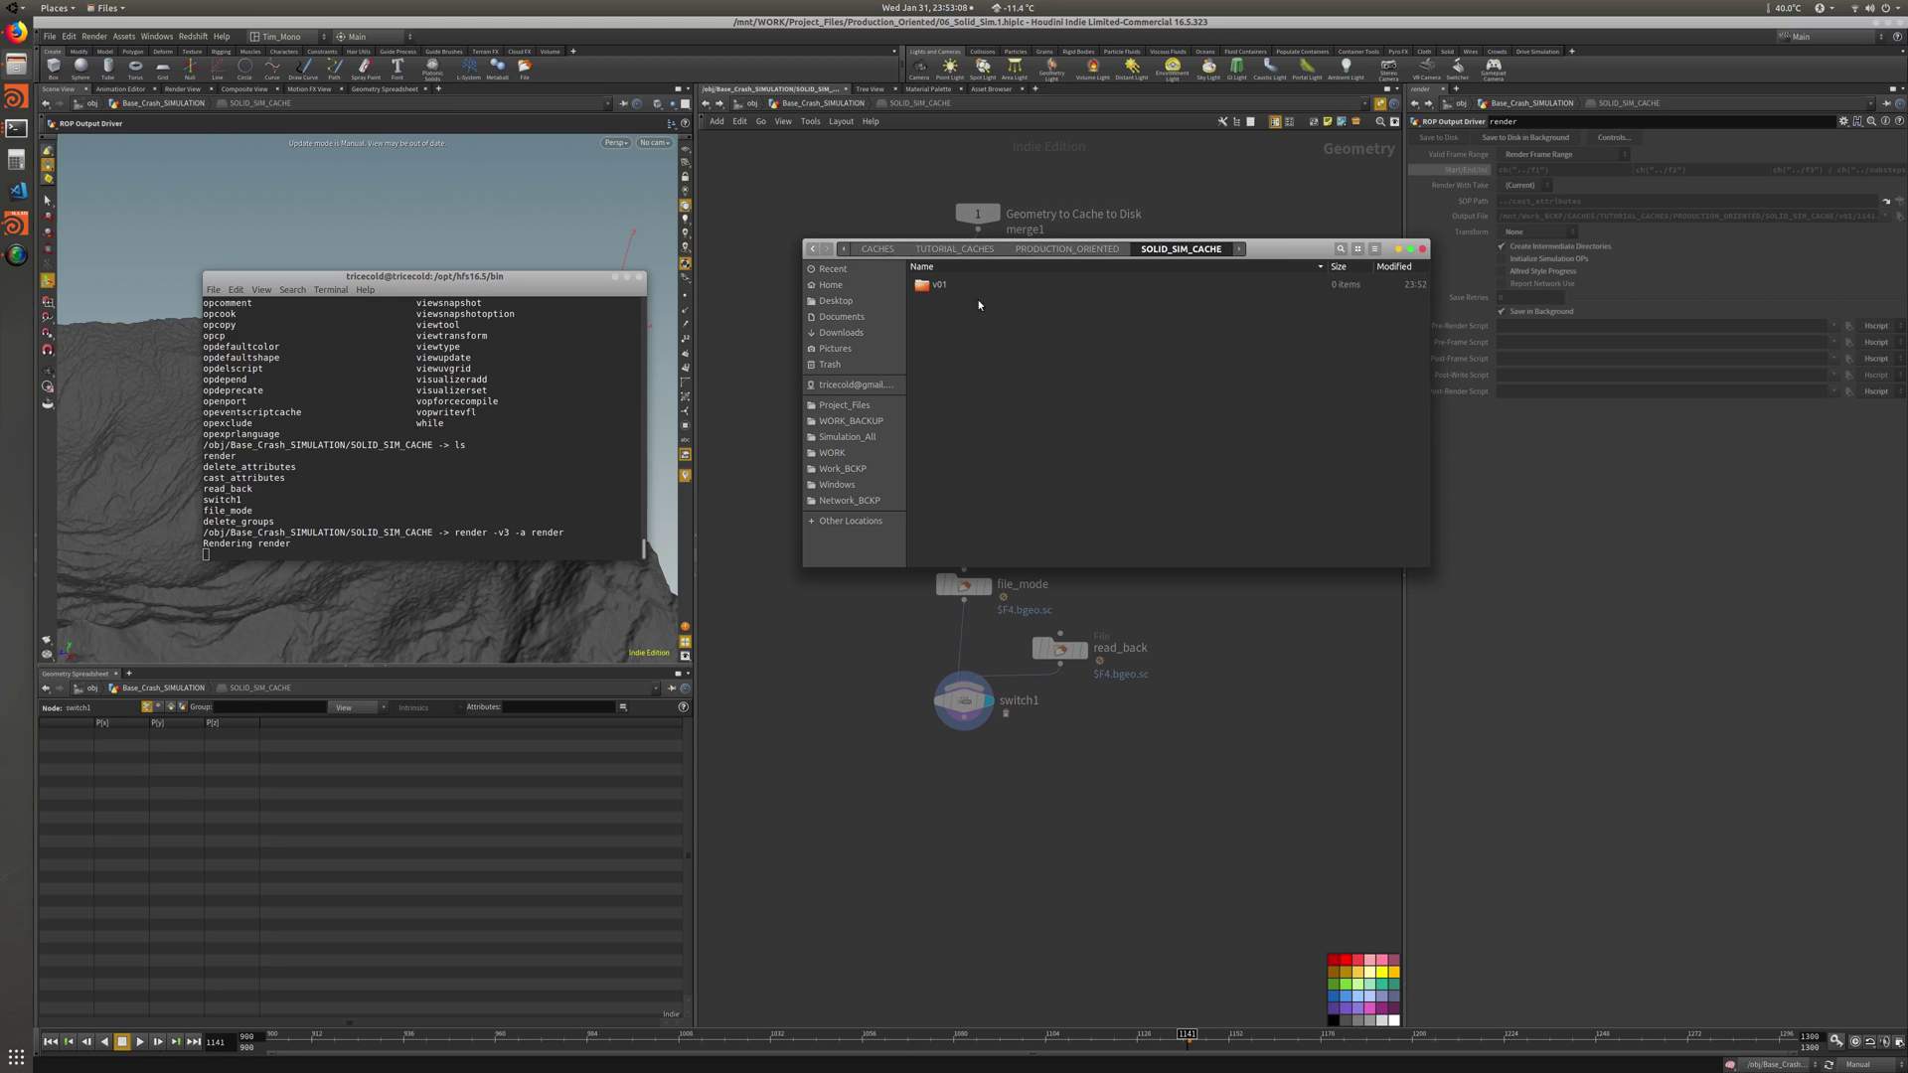
double_click(980, 287)
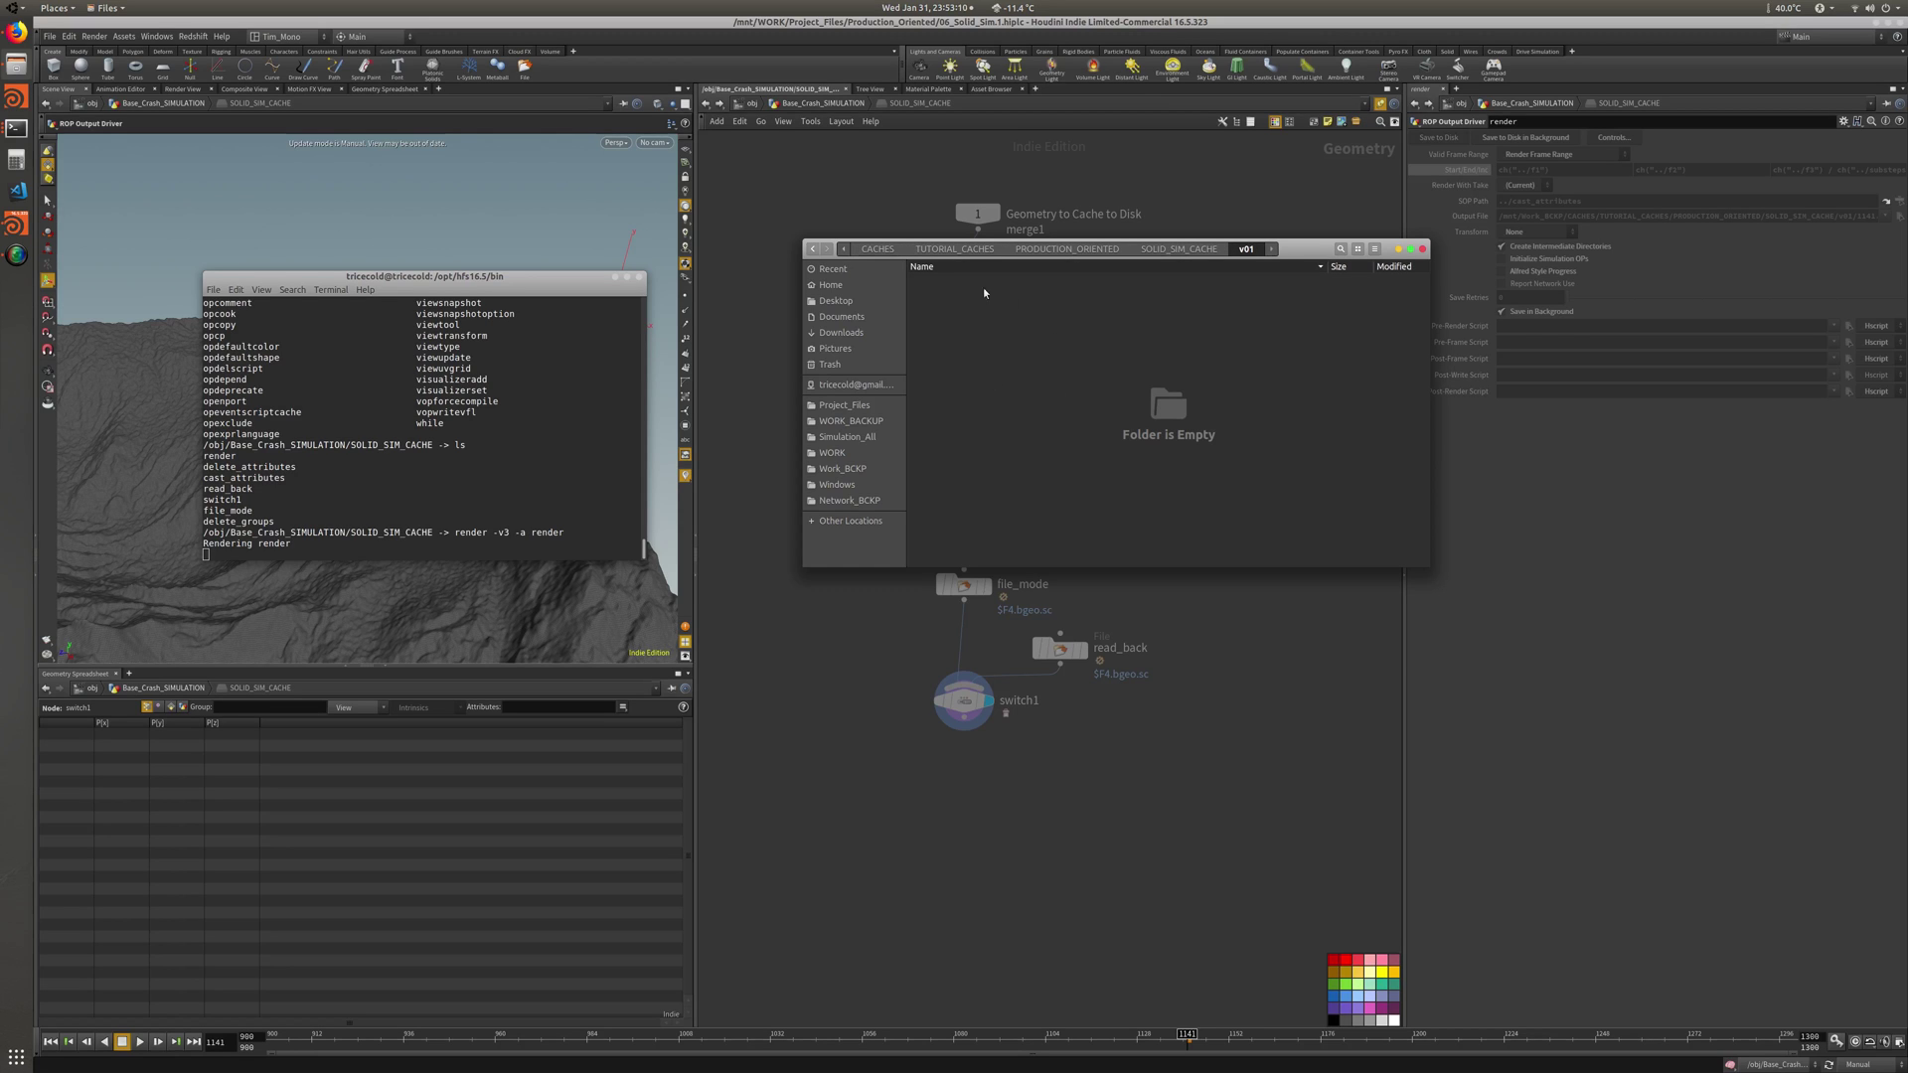
Arrange the hbatch terminal and the v01 folder window side by side
left_click_drag(470, 287, 514, 276)
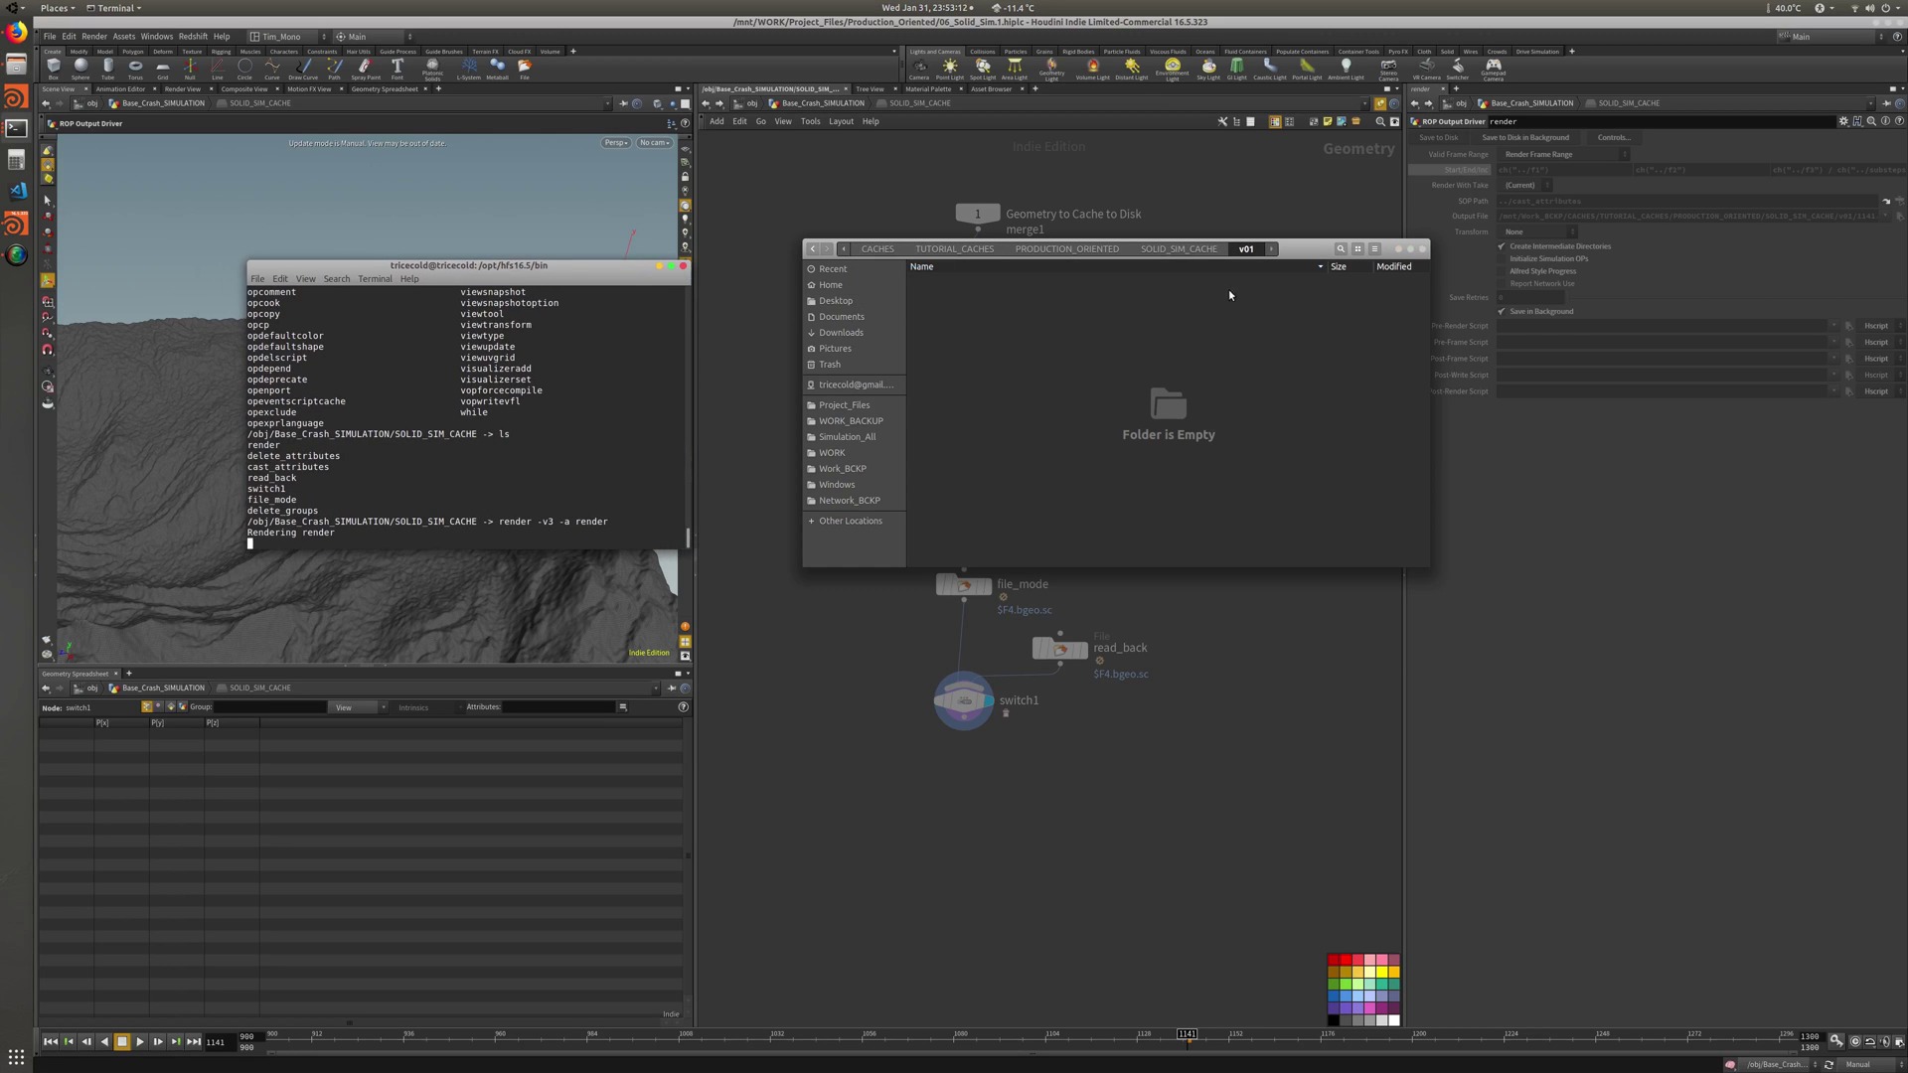
left_click_drag(1305, 254, 1217, 223)
left_click_drag(574, 264, 618, 206)
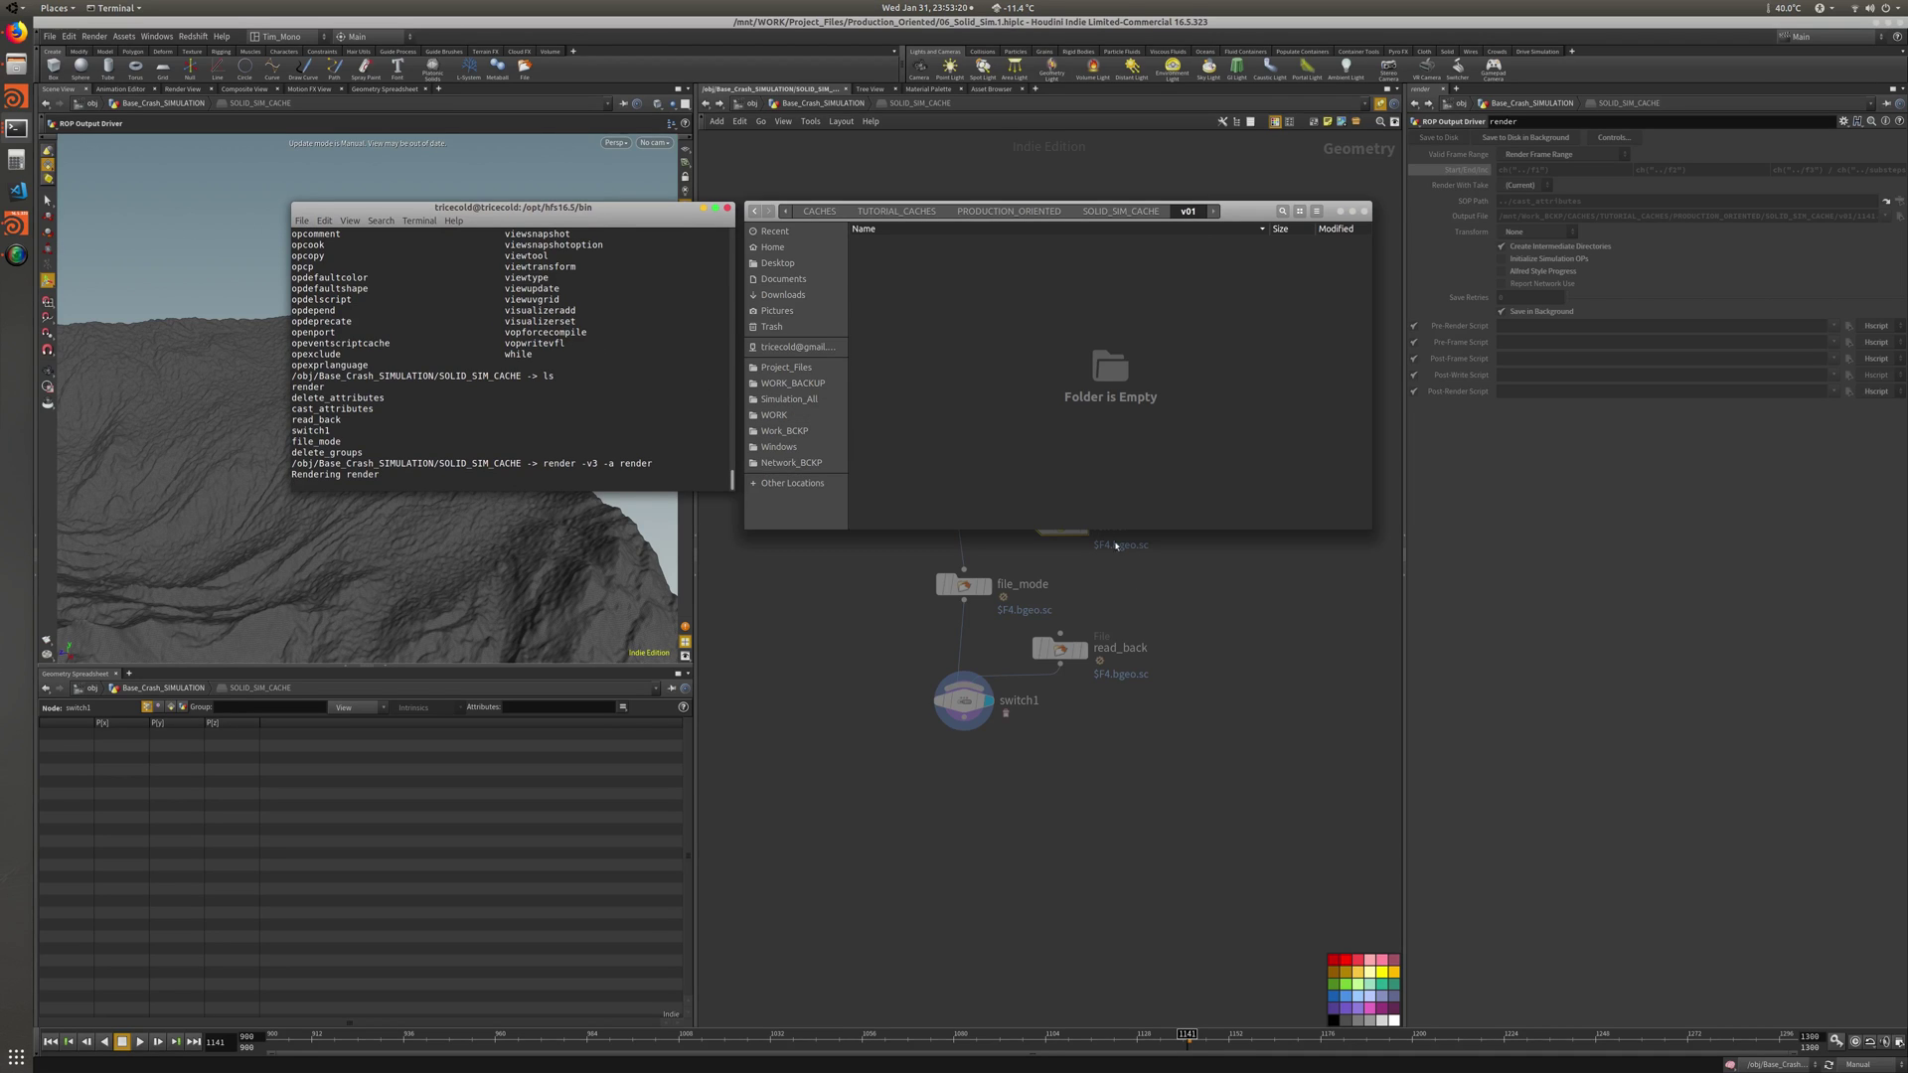
Place the htop terminal below the other two windows, widen it and select the hbatch-bin process to monitor the caching
left_click(20, 131)
left_click(113, 152)
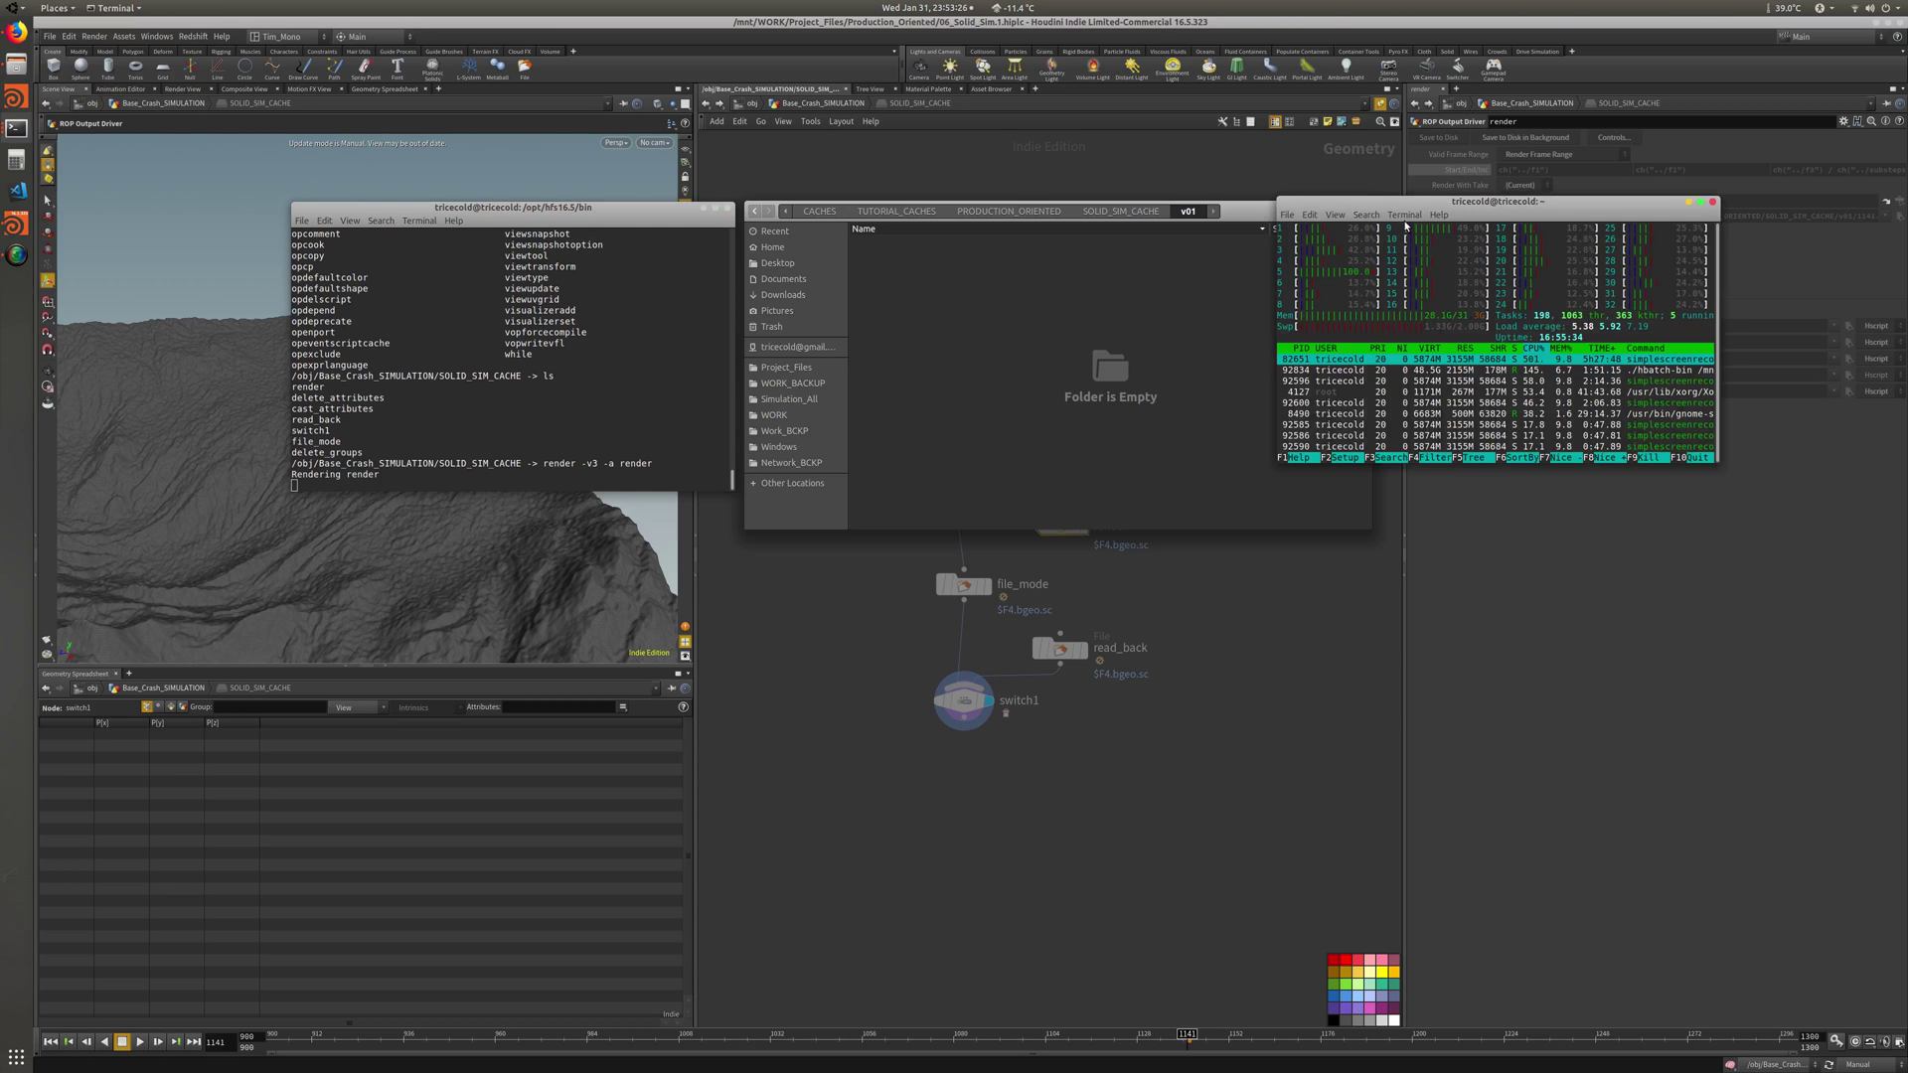
left_click_drag(1407, 203, 422, 508)
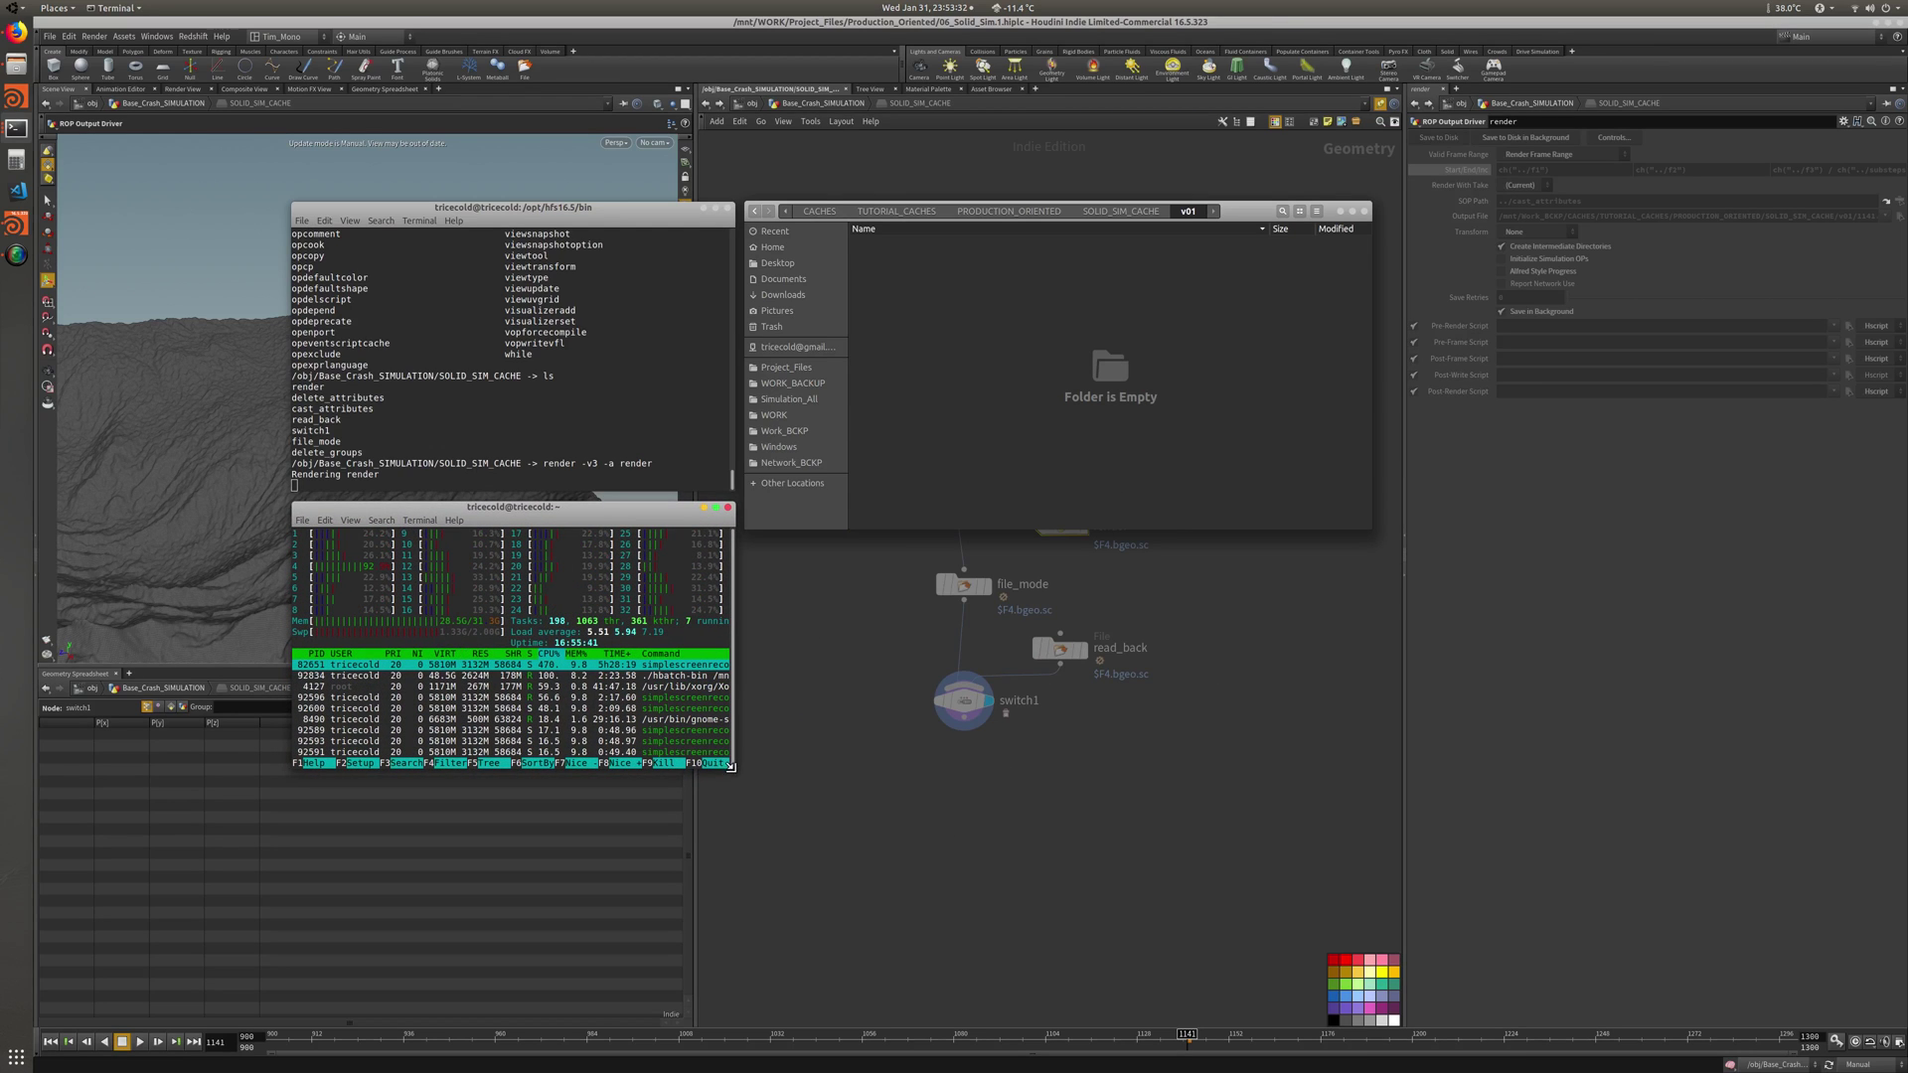
left_click_drag(730, 767, 1302, 790)
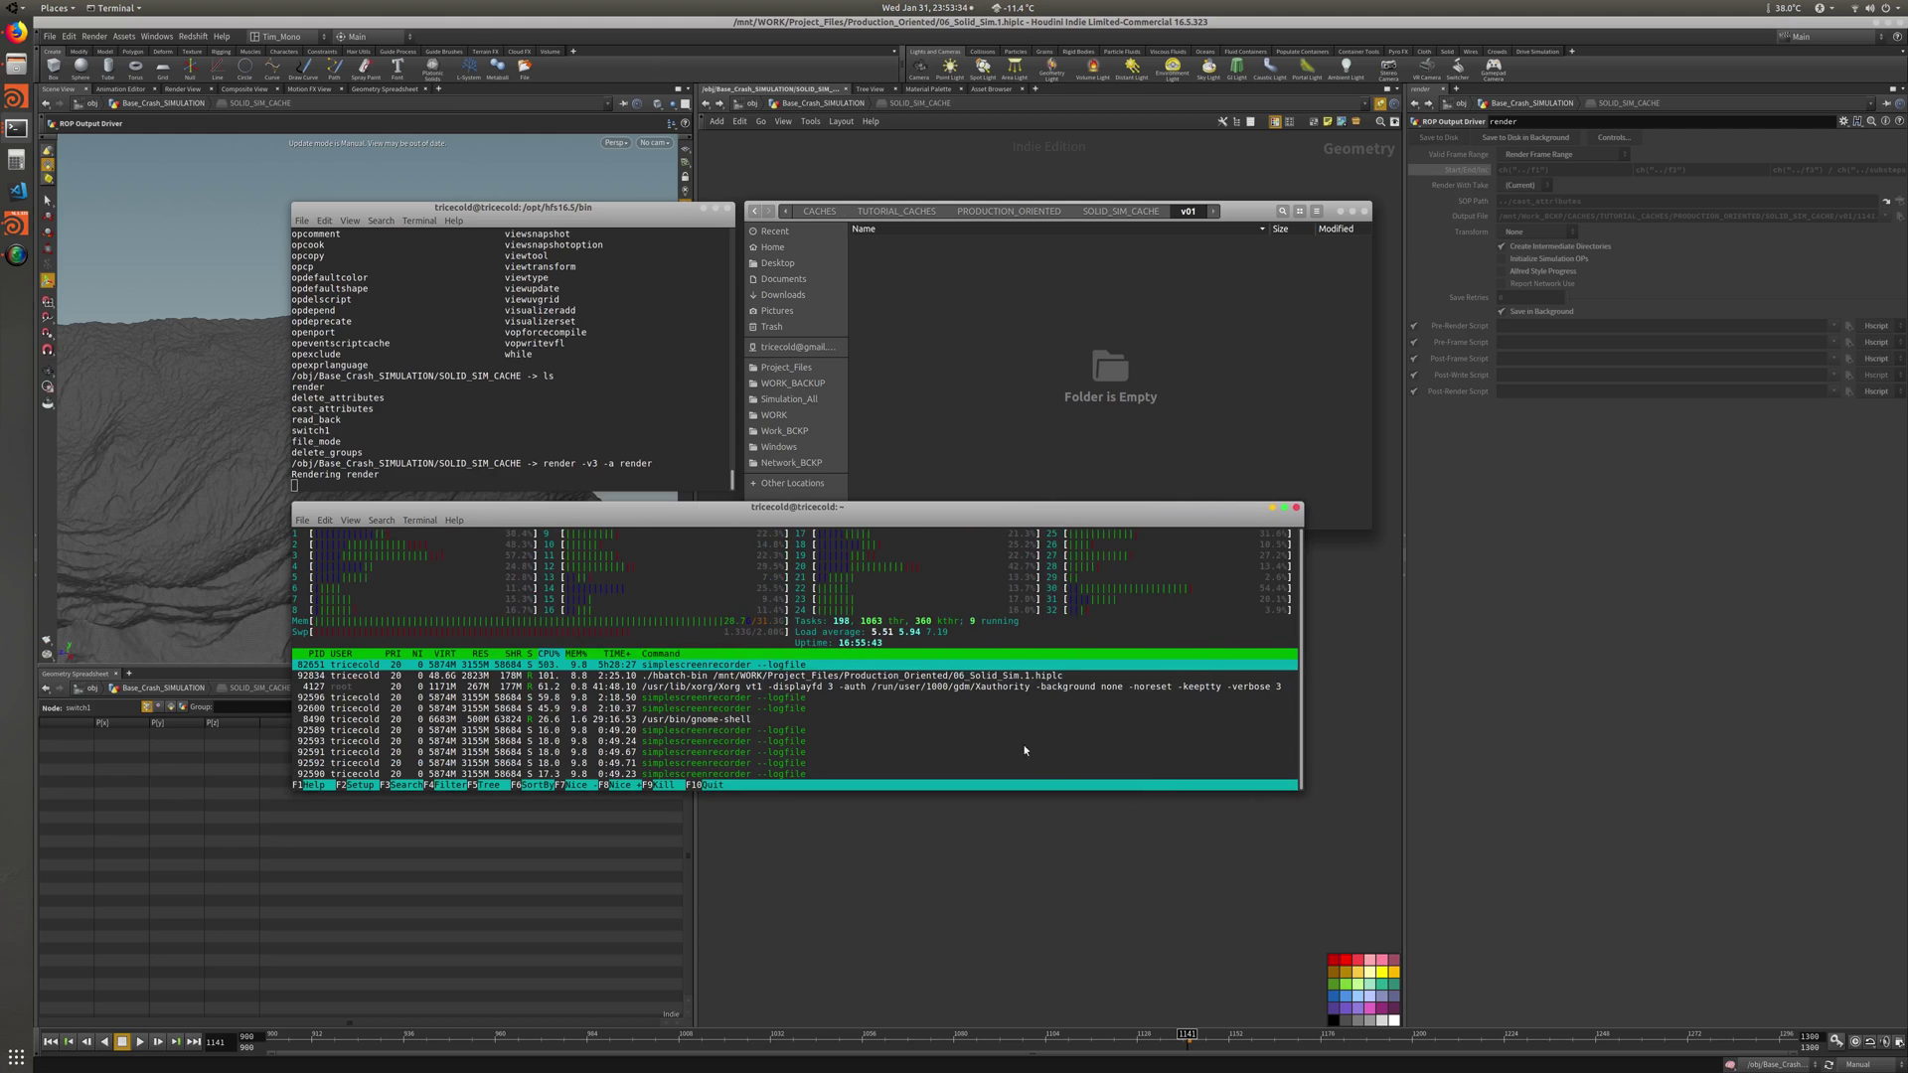
left_click(982, 676)
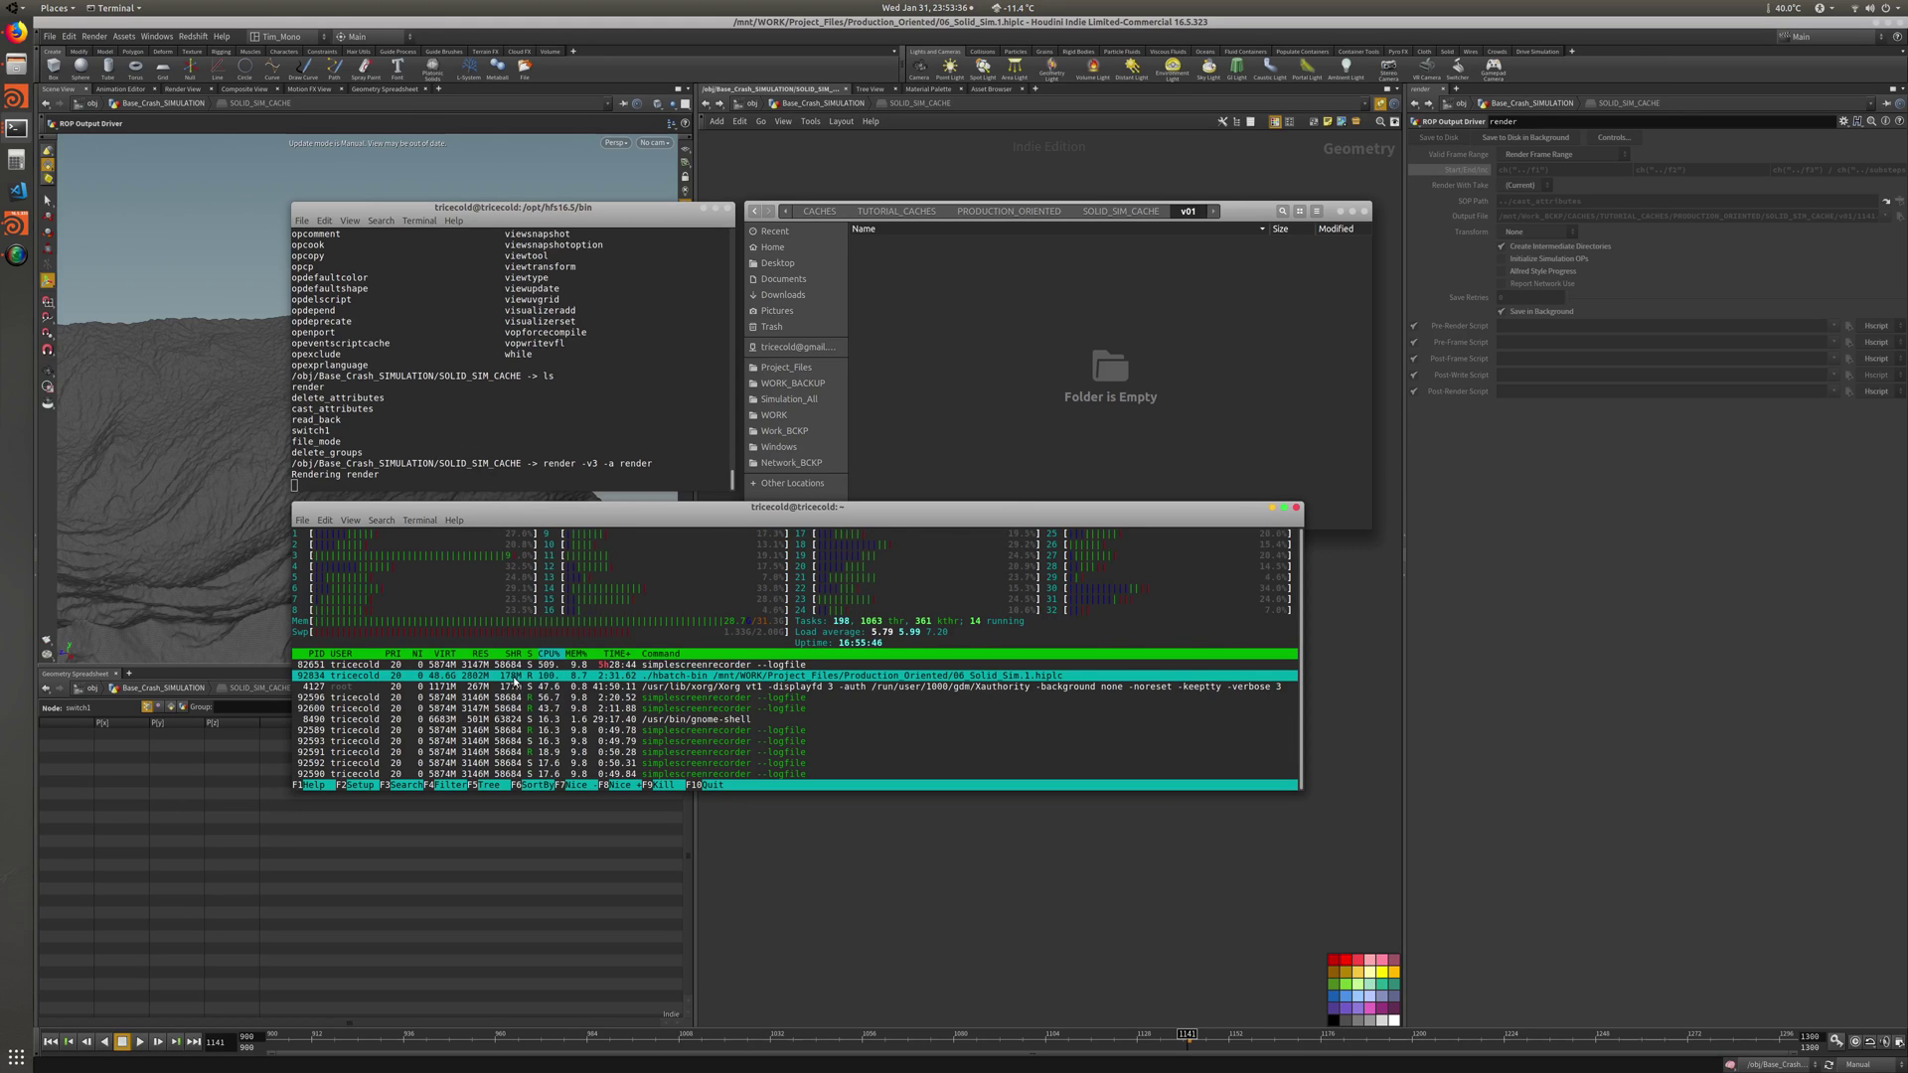
left_click_drag(446, 512, 438, 564)
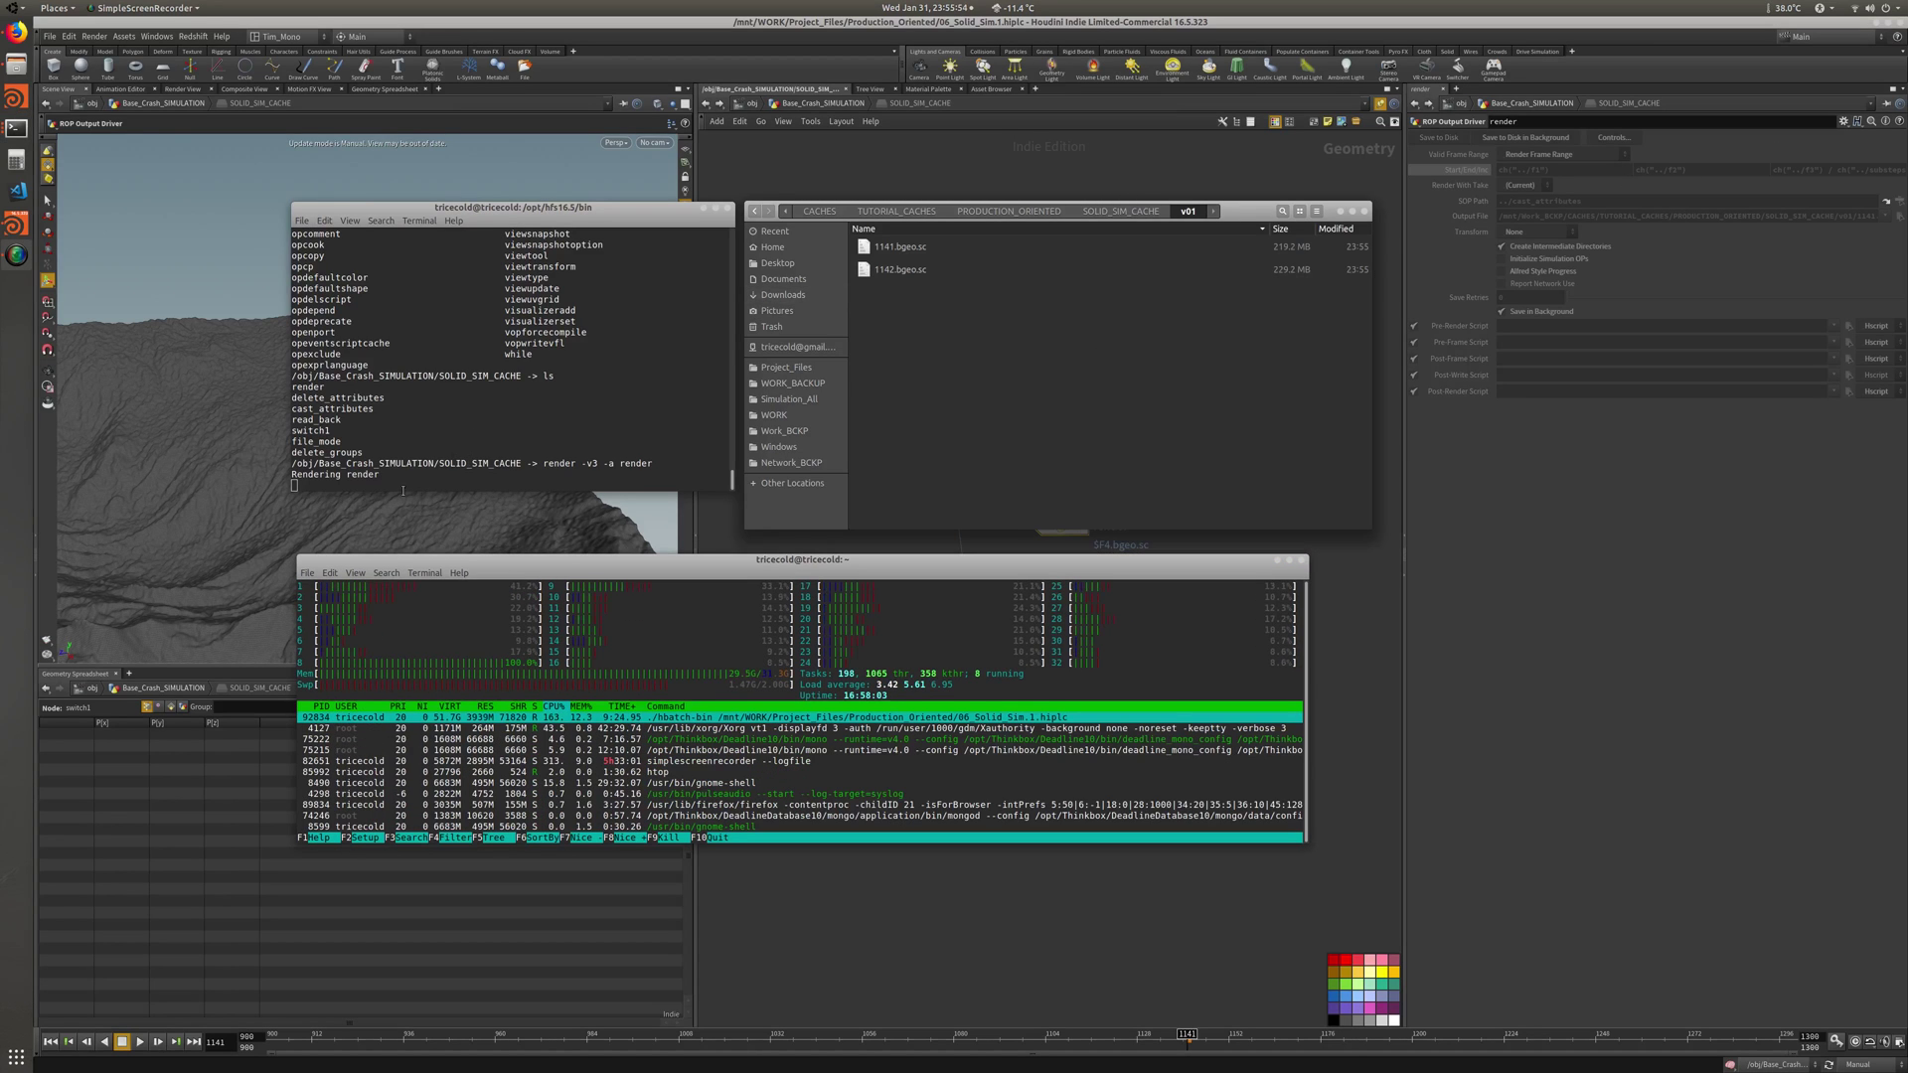
left_click(417, 484)
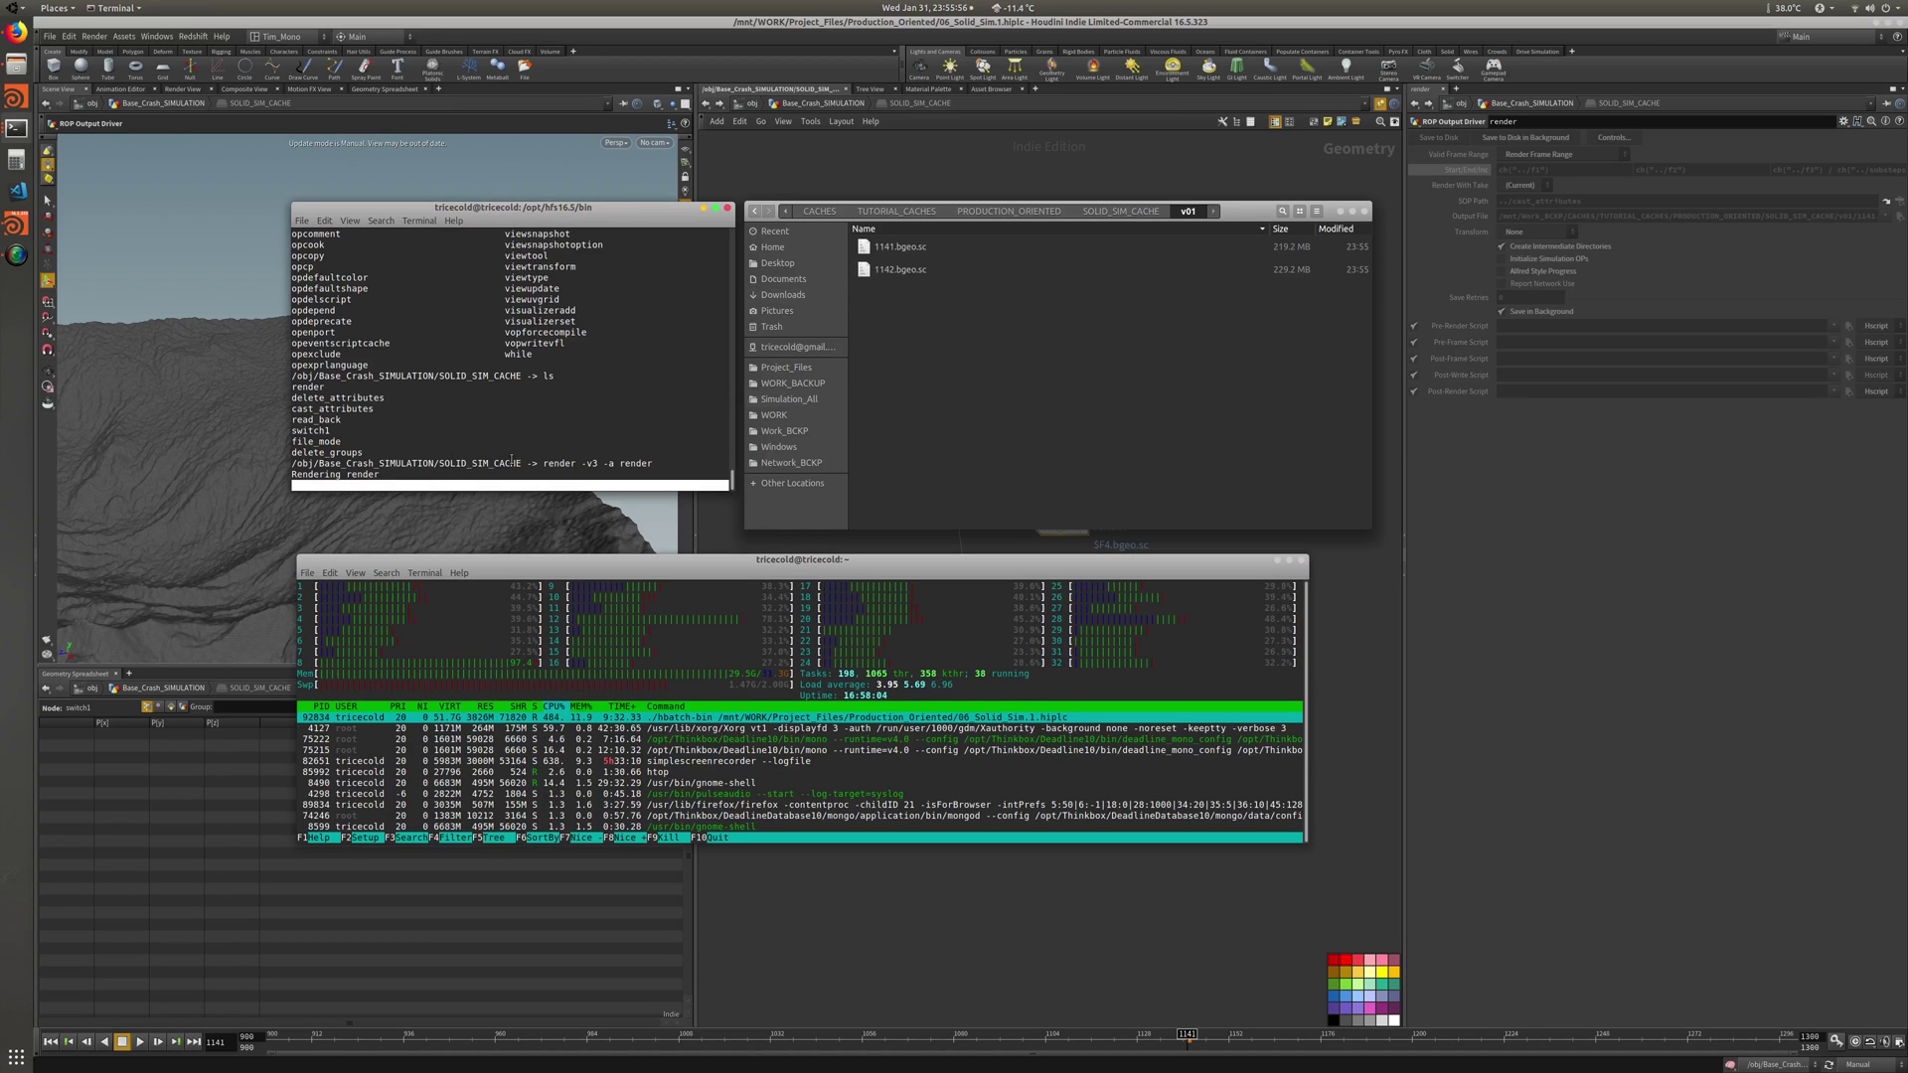
left_click(452, 479)
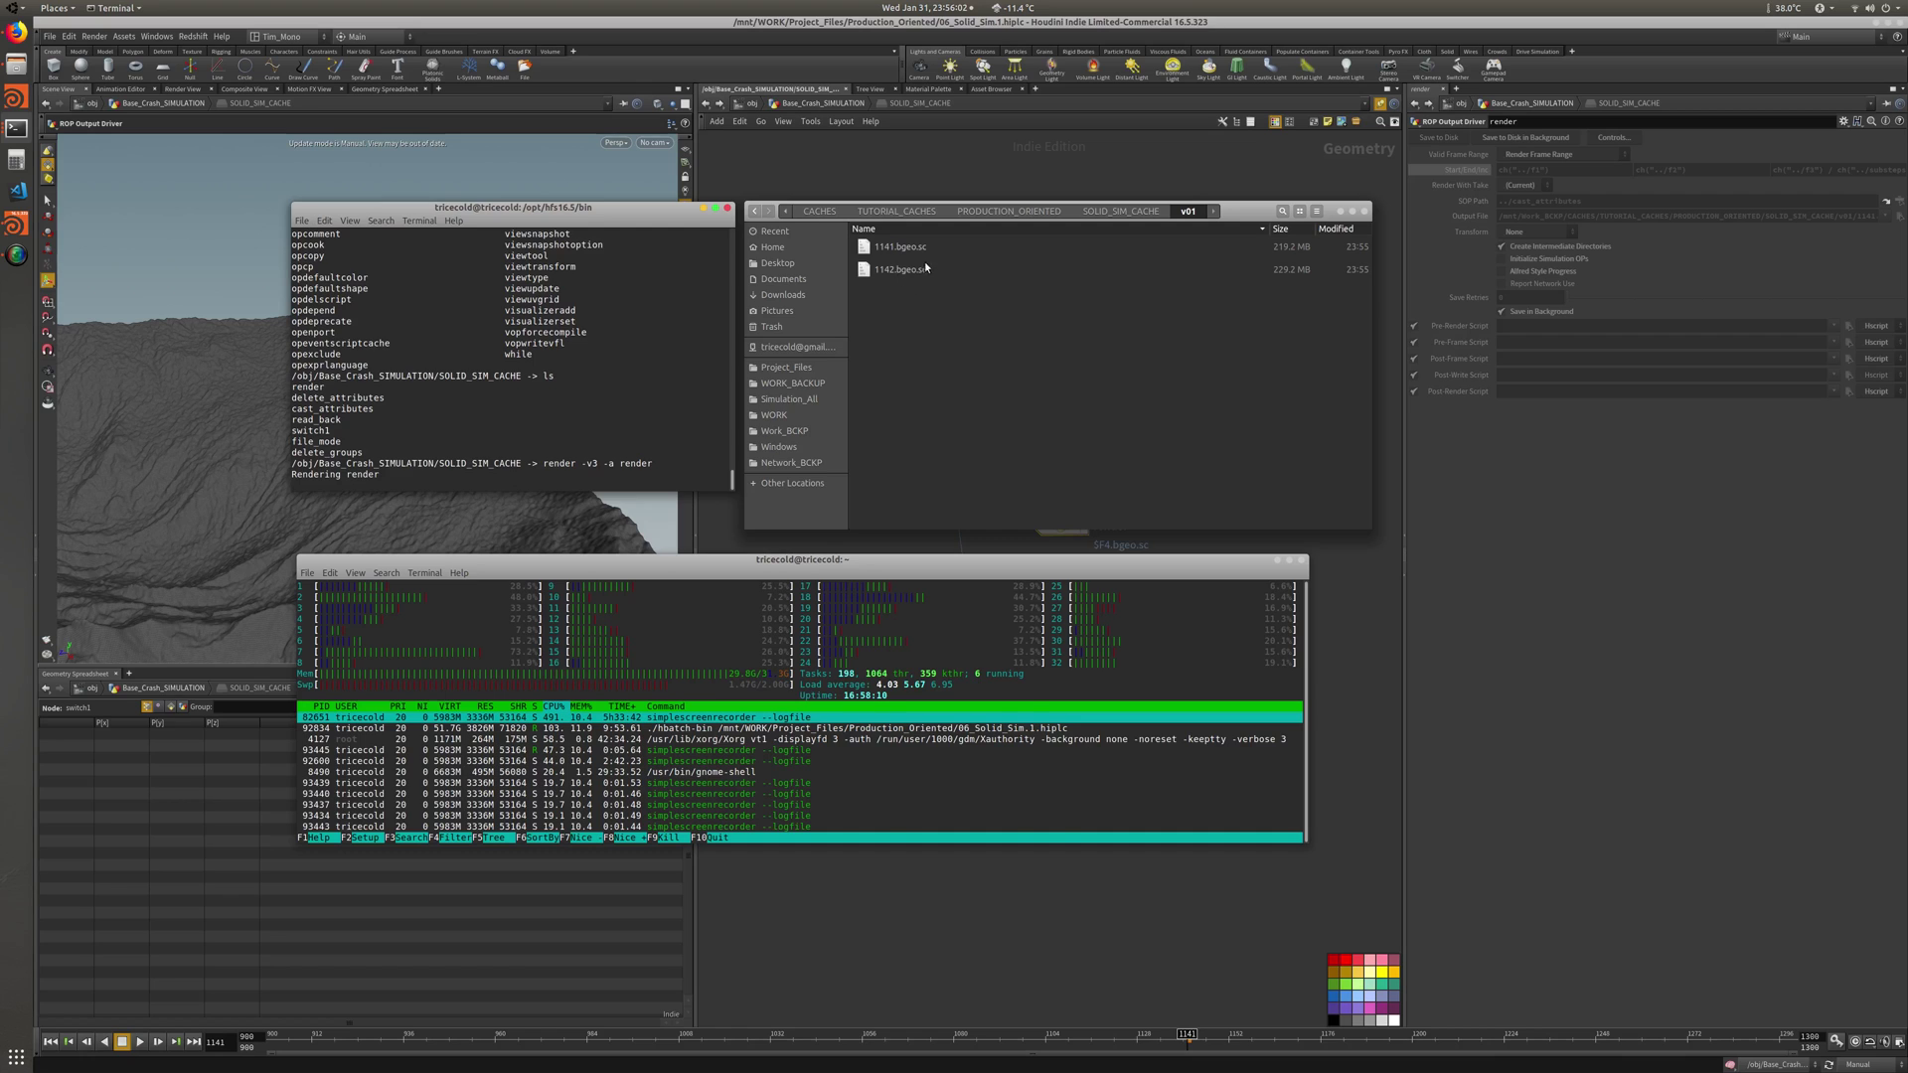
Switch back to Houdini and return to the Base_Crash_SIMULATION network through the obj level
left_click(1368, 639)
middle_click_drag(1235, 580, 1181, 624)
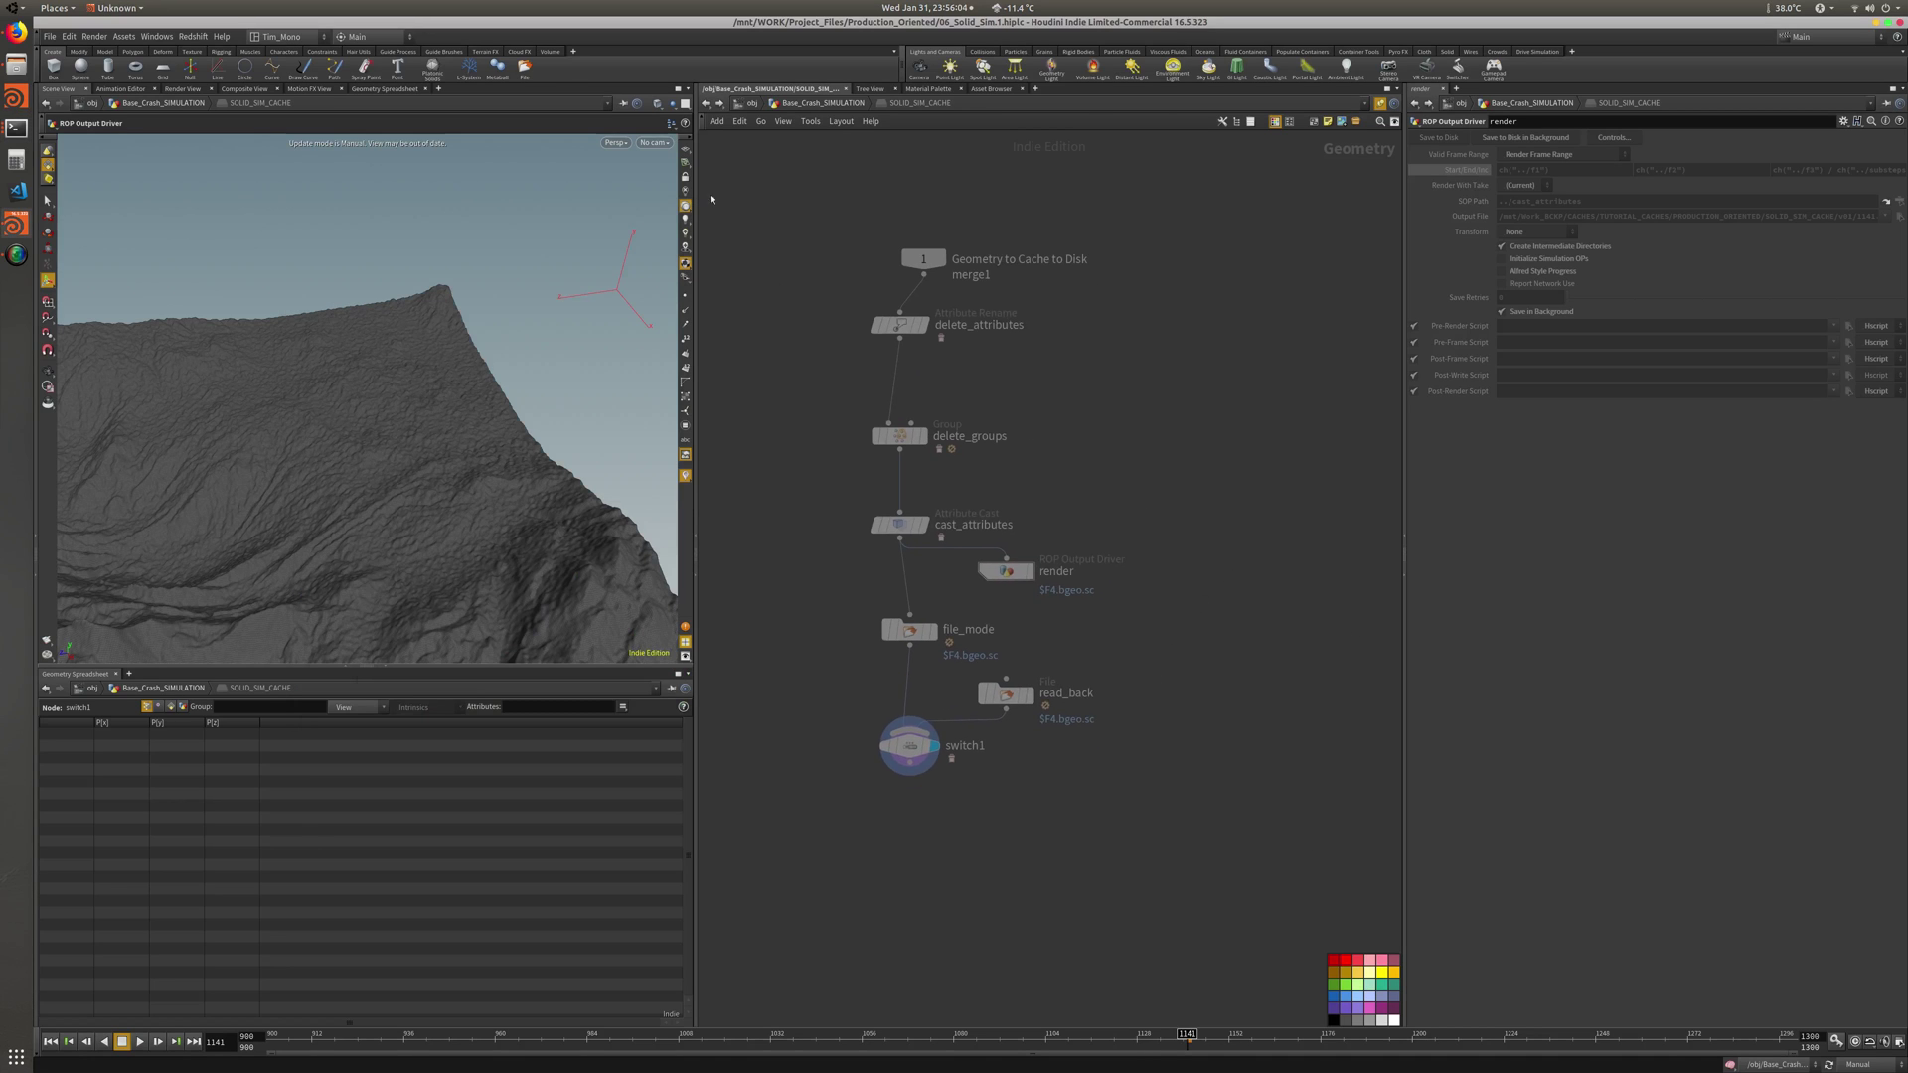
left_click(751, 103)
middle_click_drag(837, 445, 844, 395)
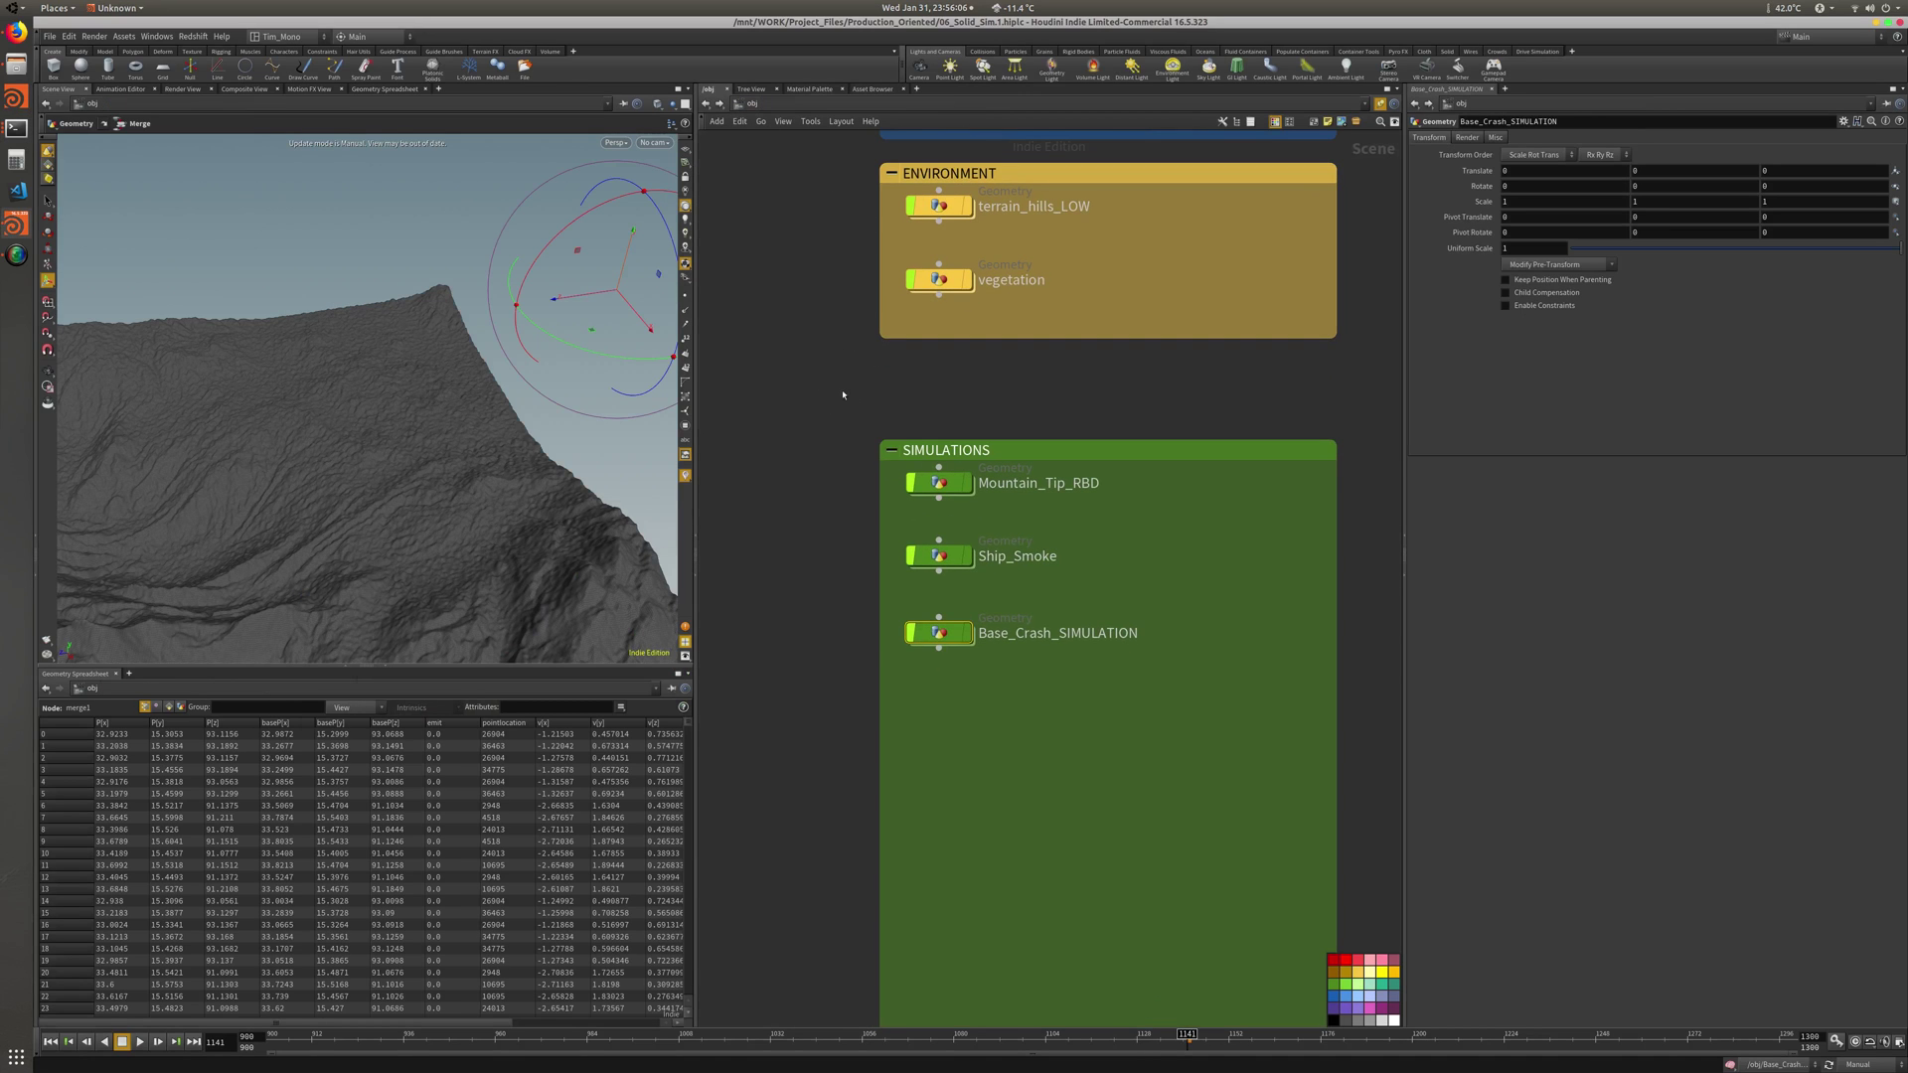
double_click(950, 633)
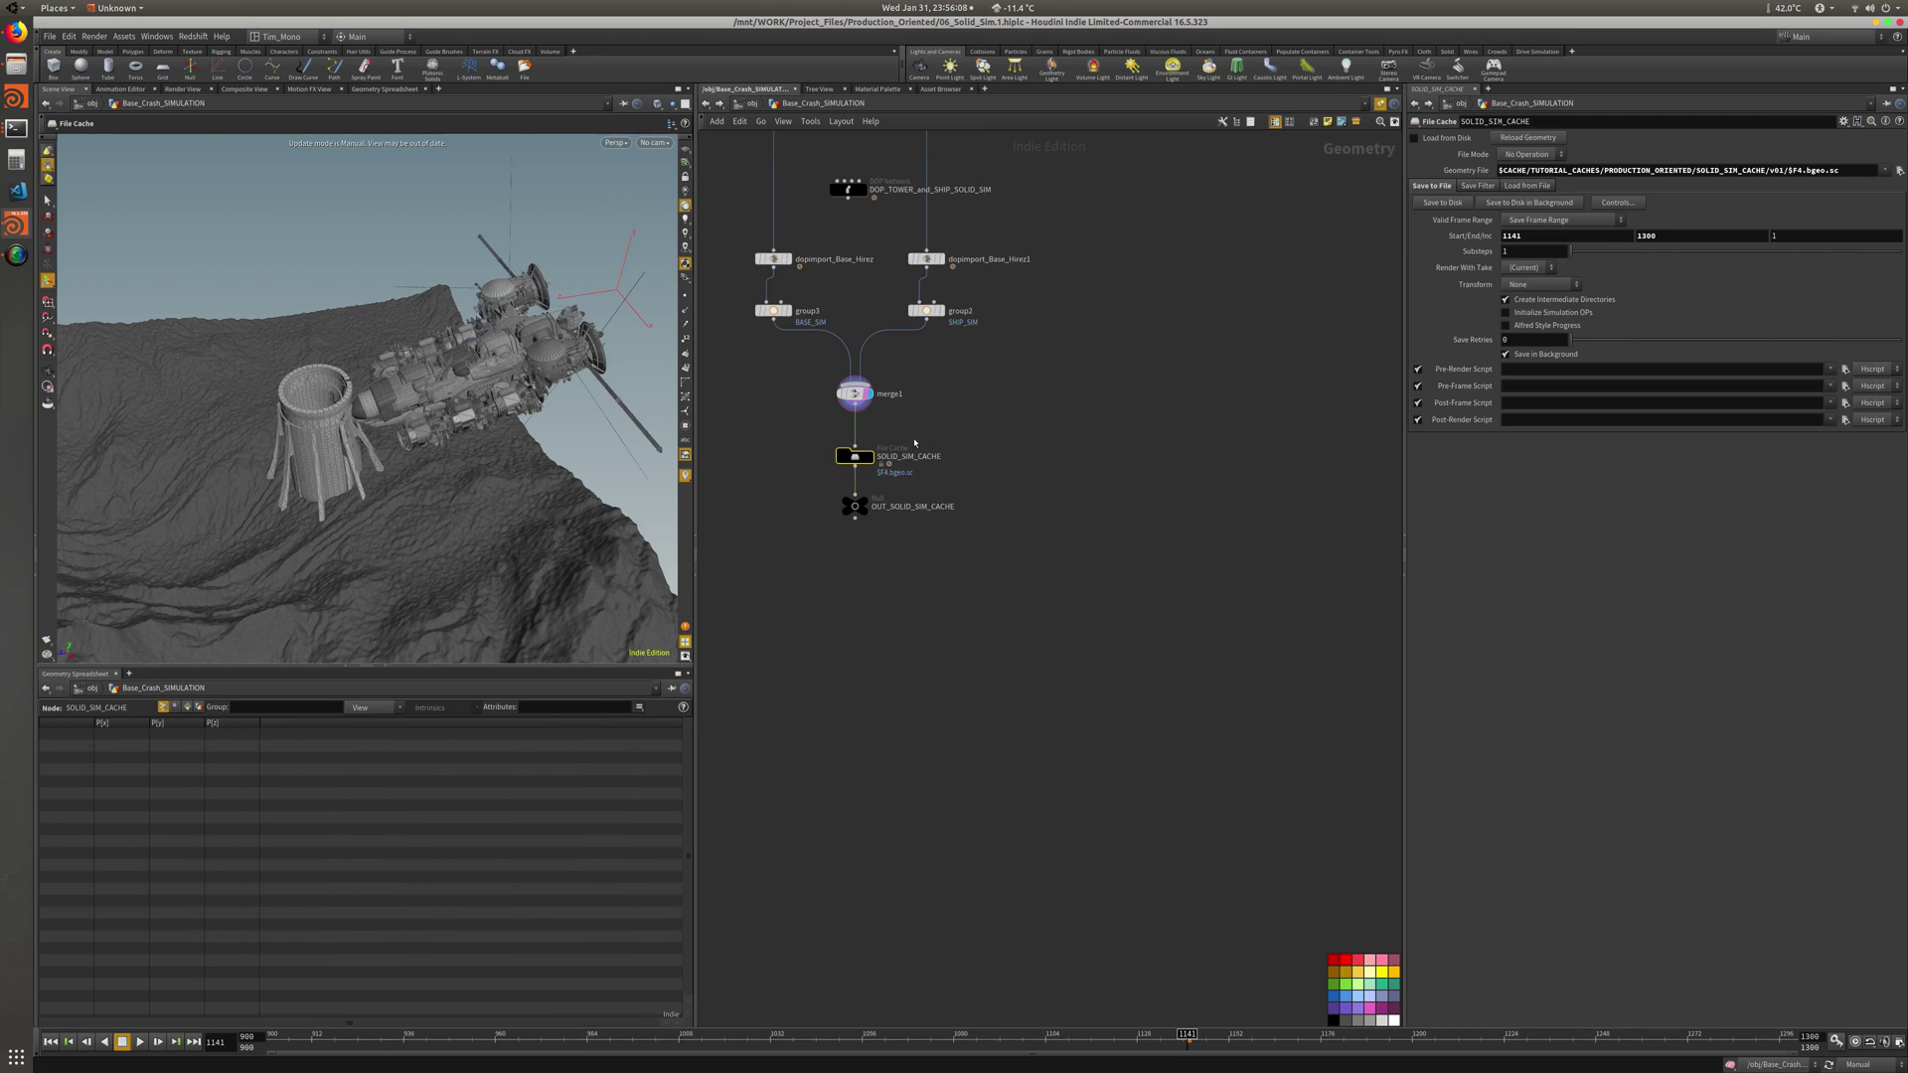
Turn on Load from Disk for SOLID_SIM_CACHE and display the OUT_SOLID_SIM_CACHE node
left_click(1415, 139)
left_click(931, 489)
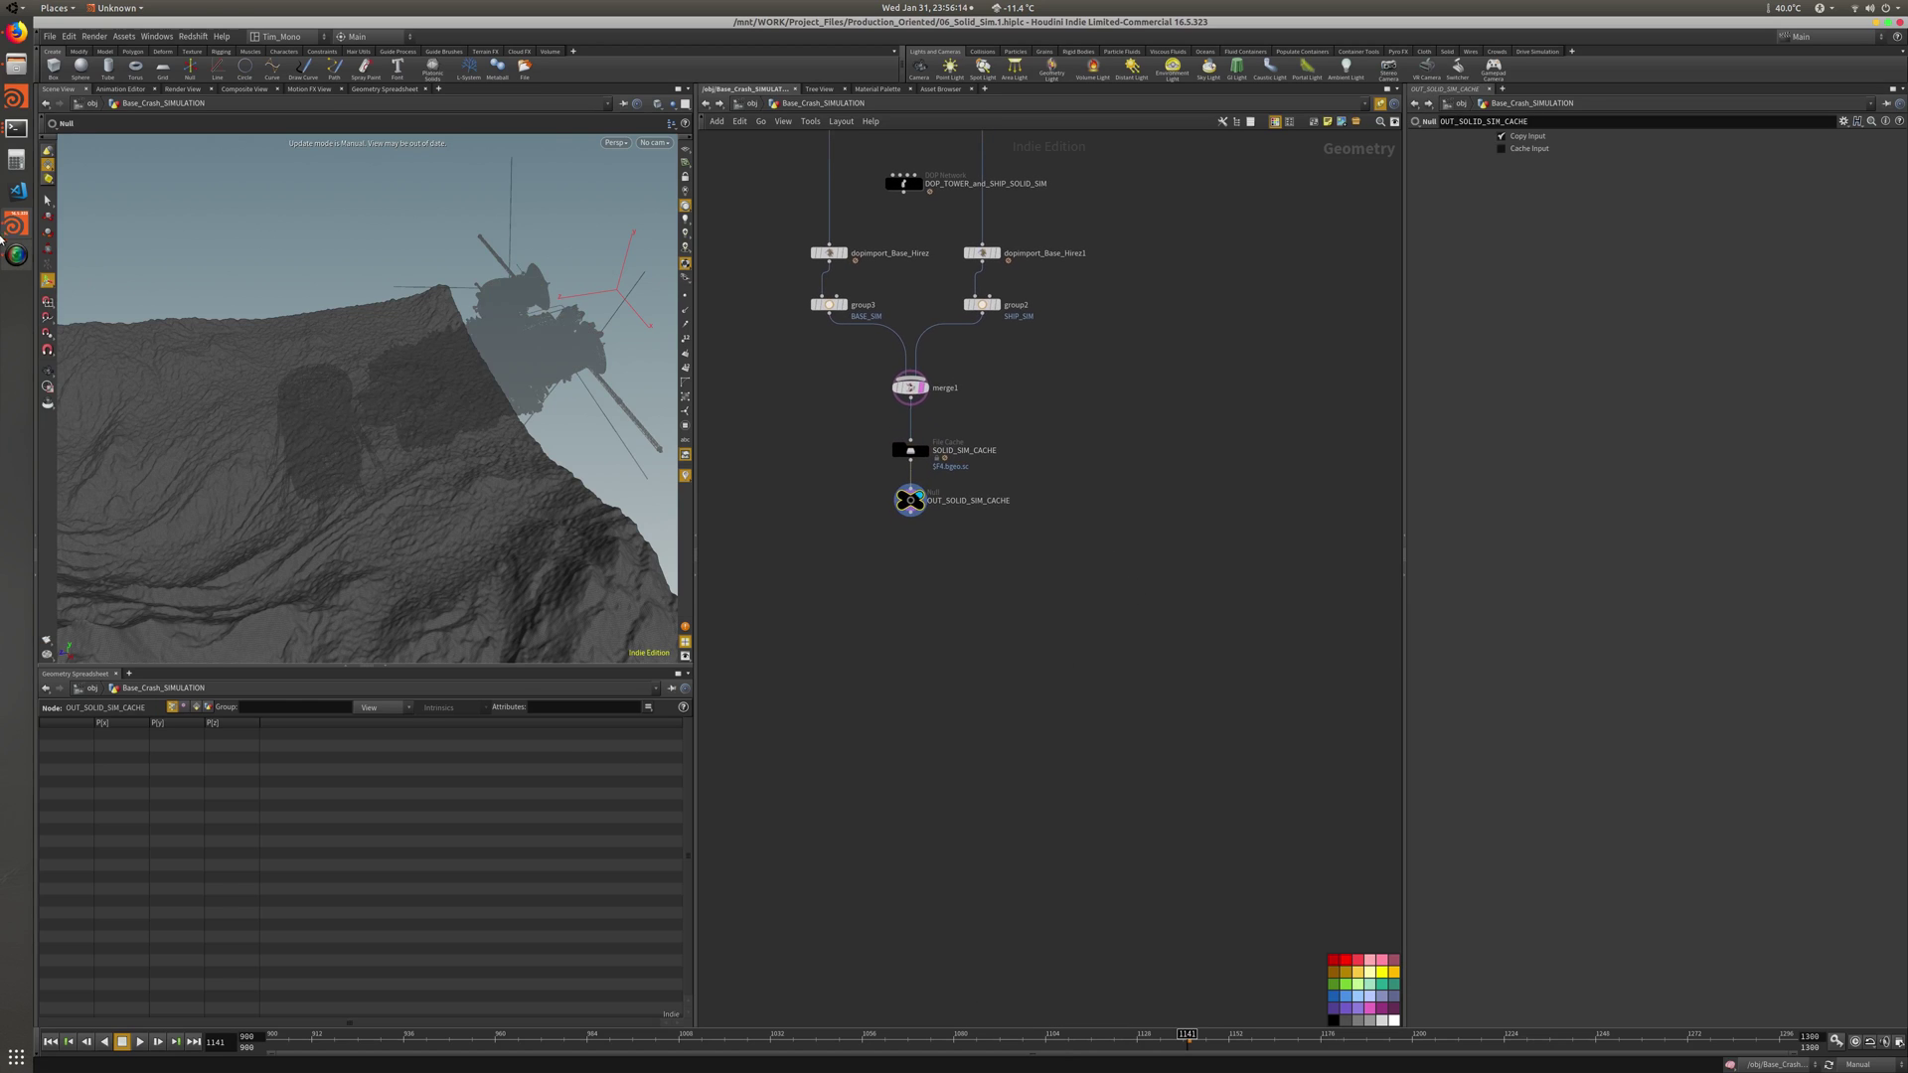
Check the v01 folder for newly cached frames, and return to the Base_Crash_SIMULATION network
left_click(16, 127)
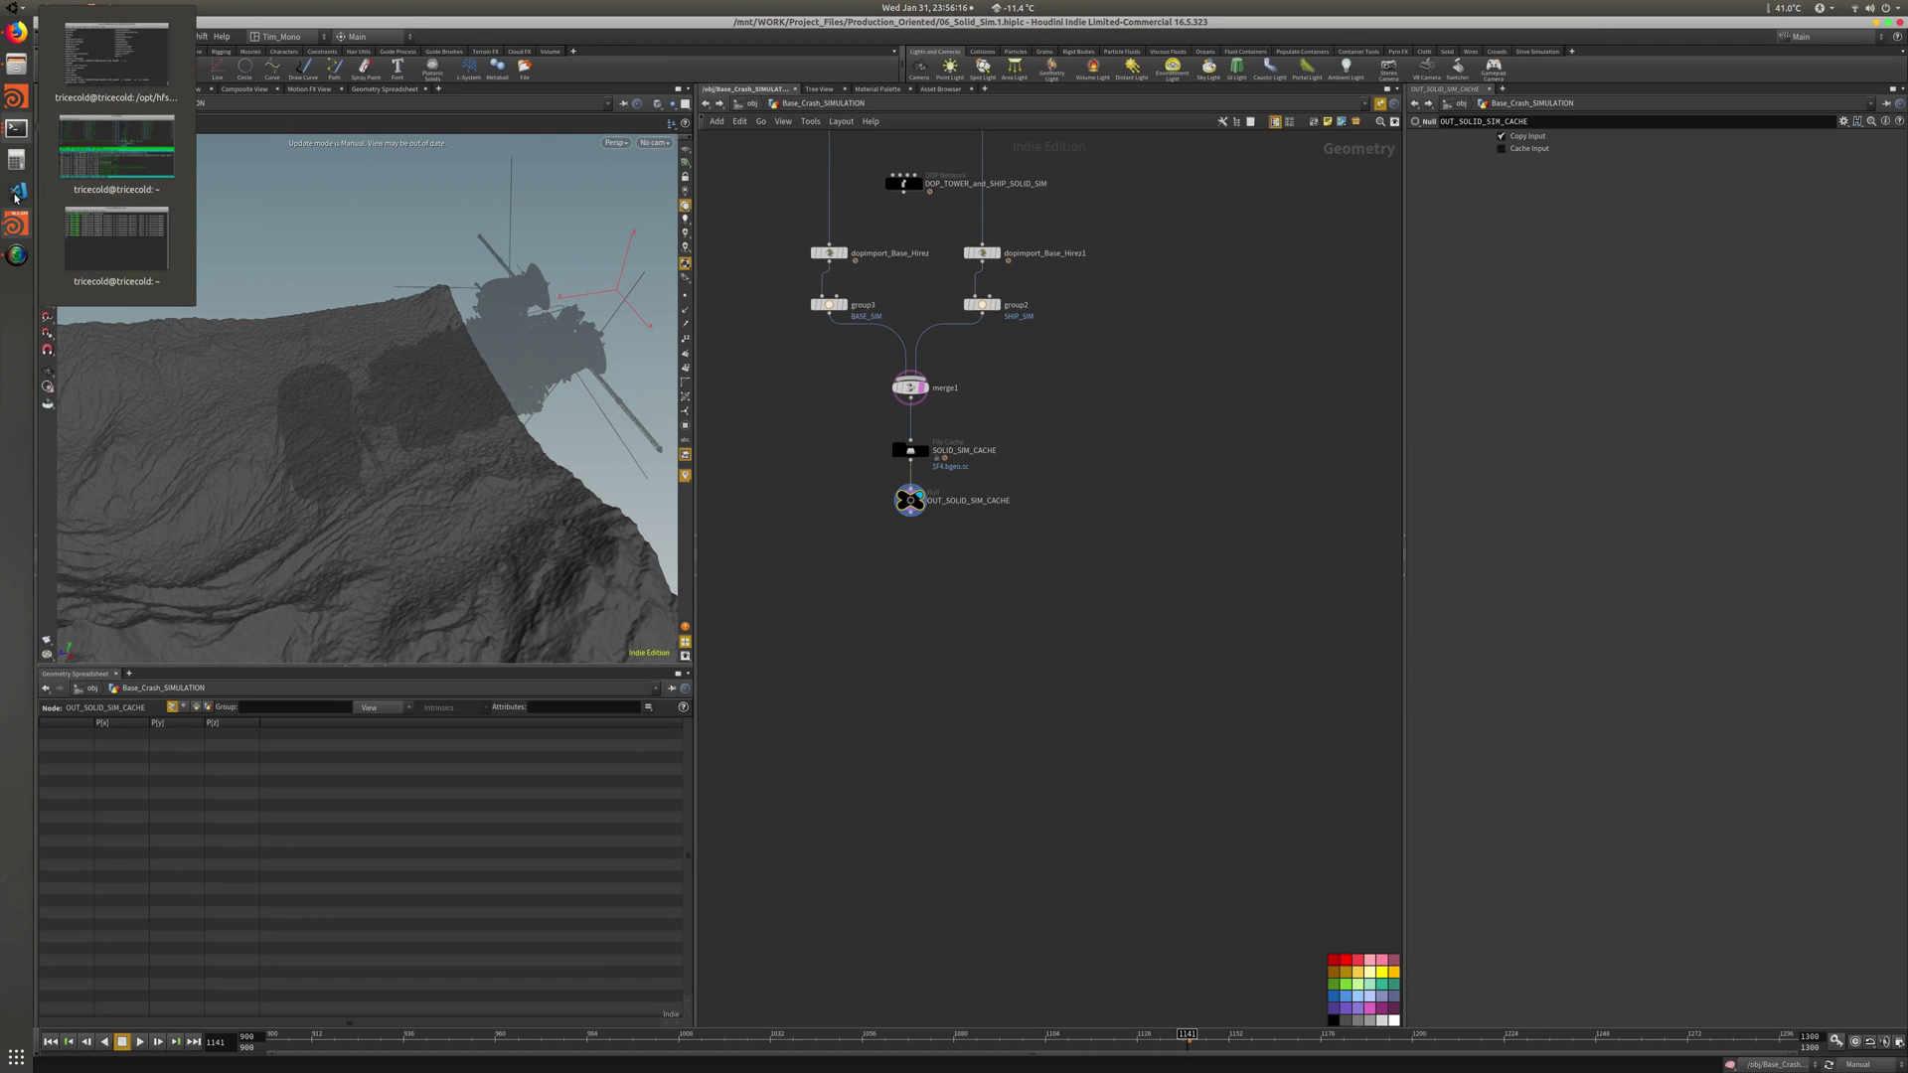
left_click(13, 70)
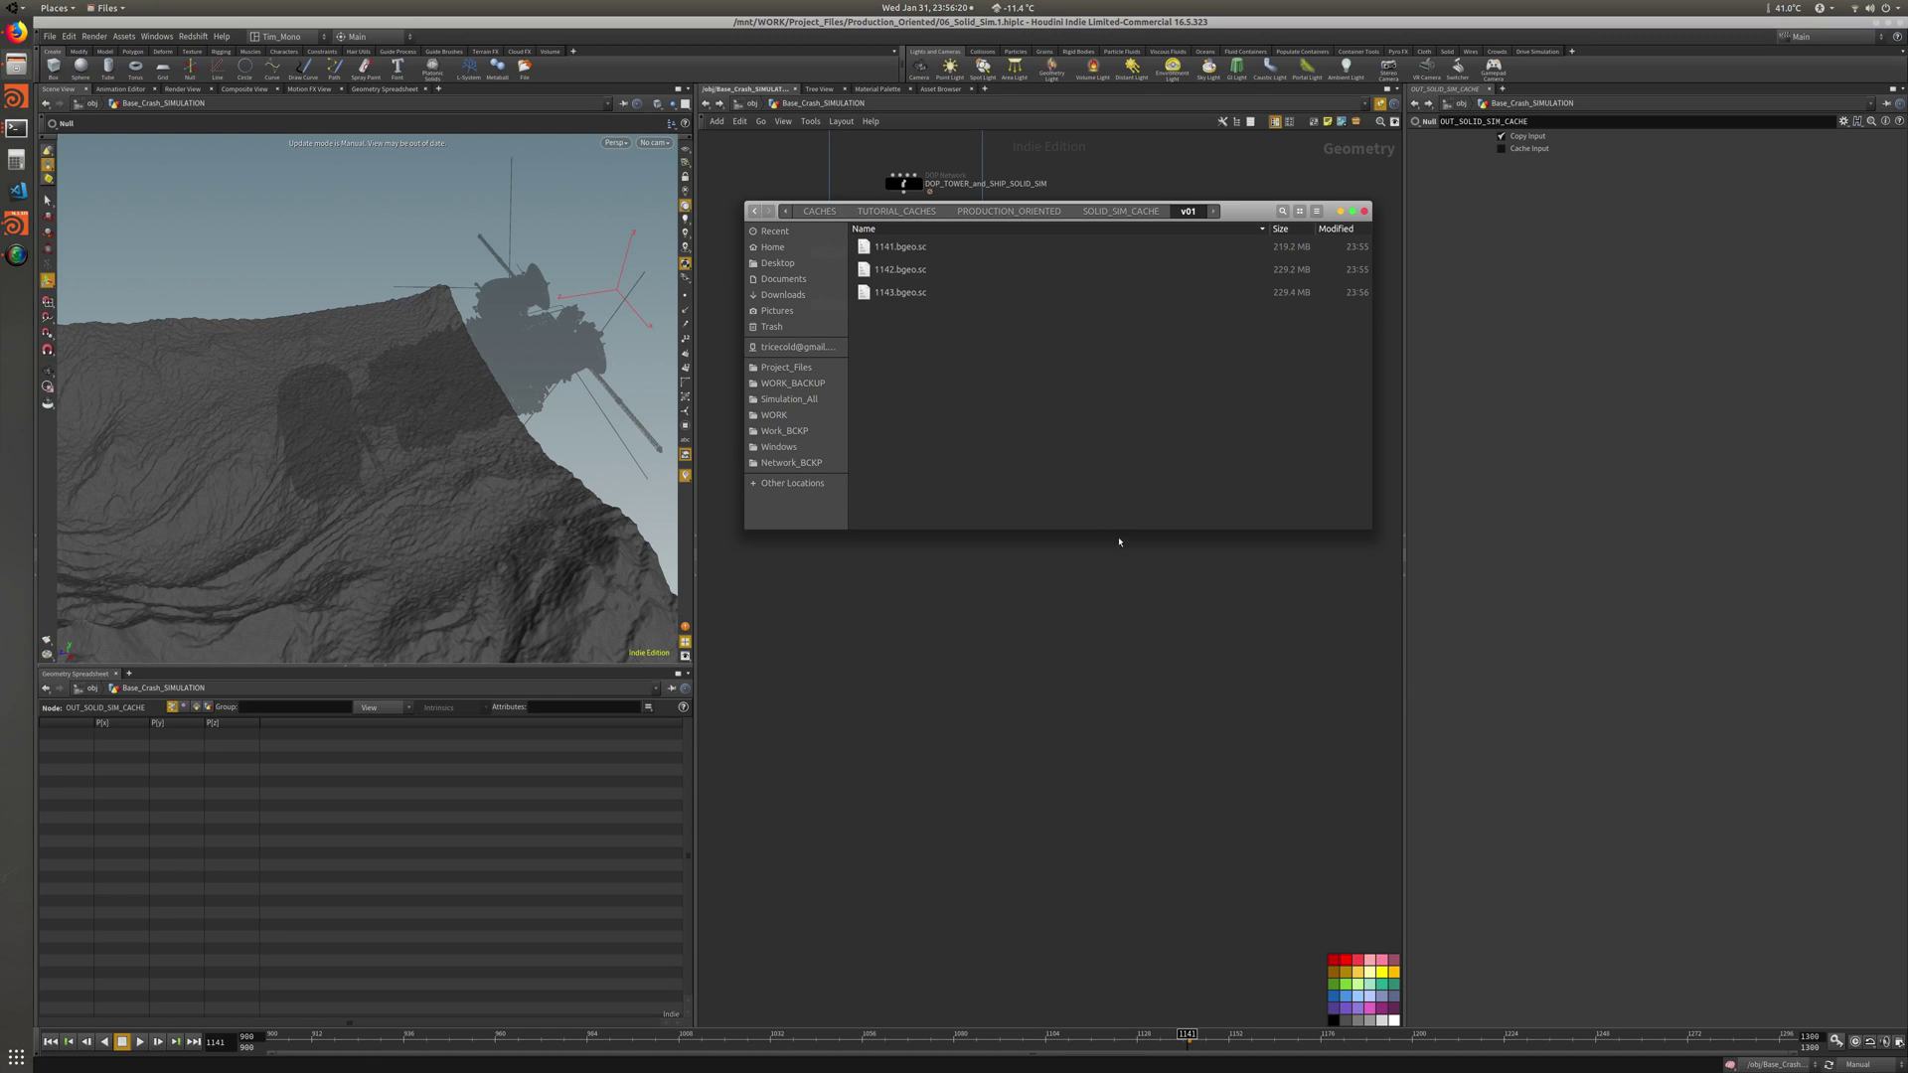
left_click(999, 529)
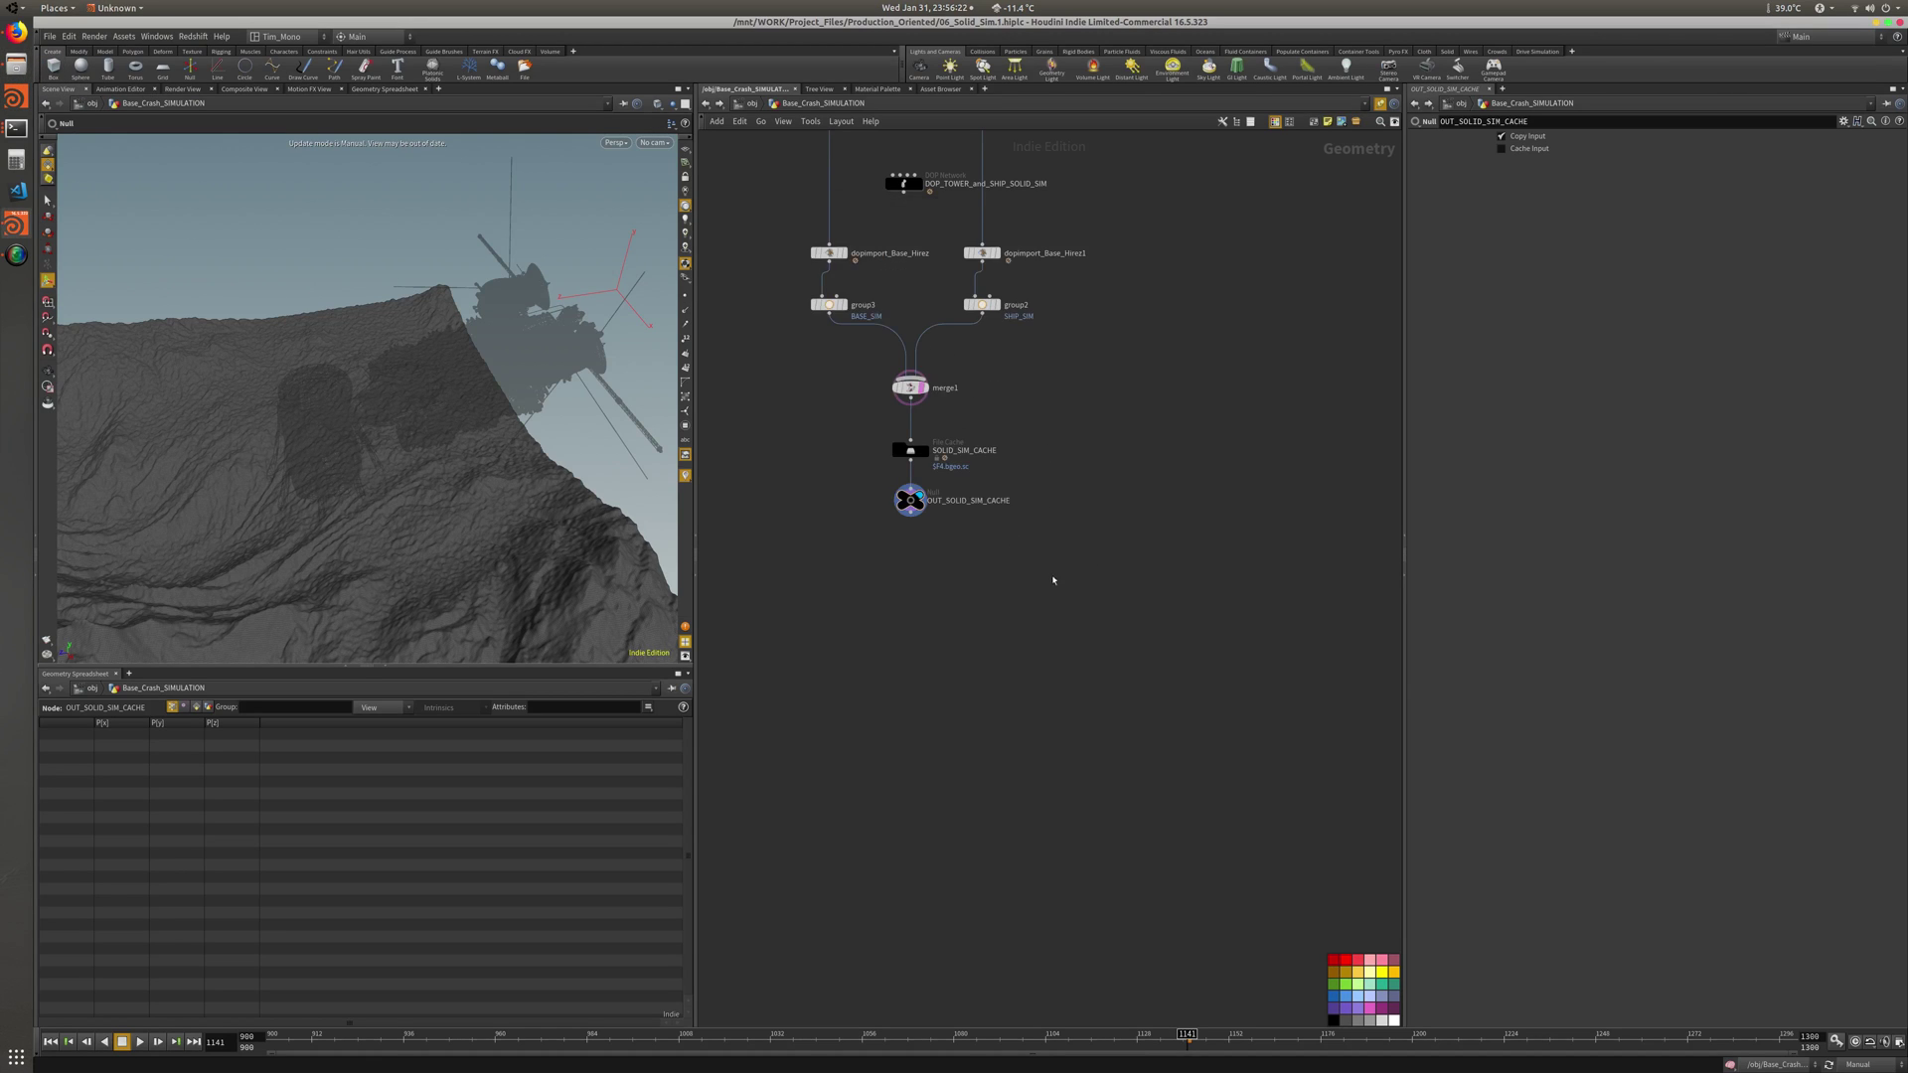
Turn off the template display of the merge1 node and keep OUT_SOLID_SIM_CACHE as the displayed node
left_click(905, 398)
middle_click_drag(956, 504, 976, 494)
left_click(924, 503)
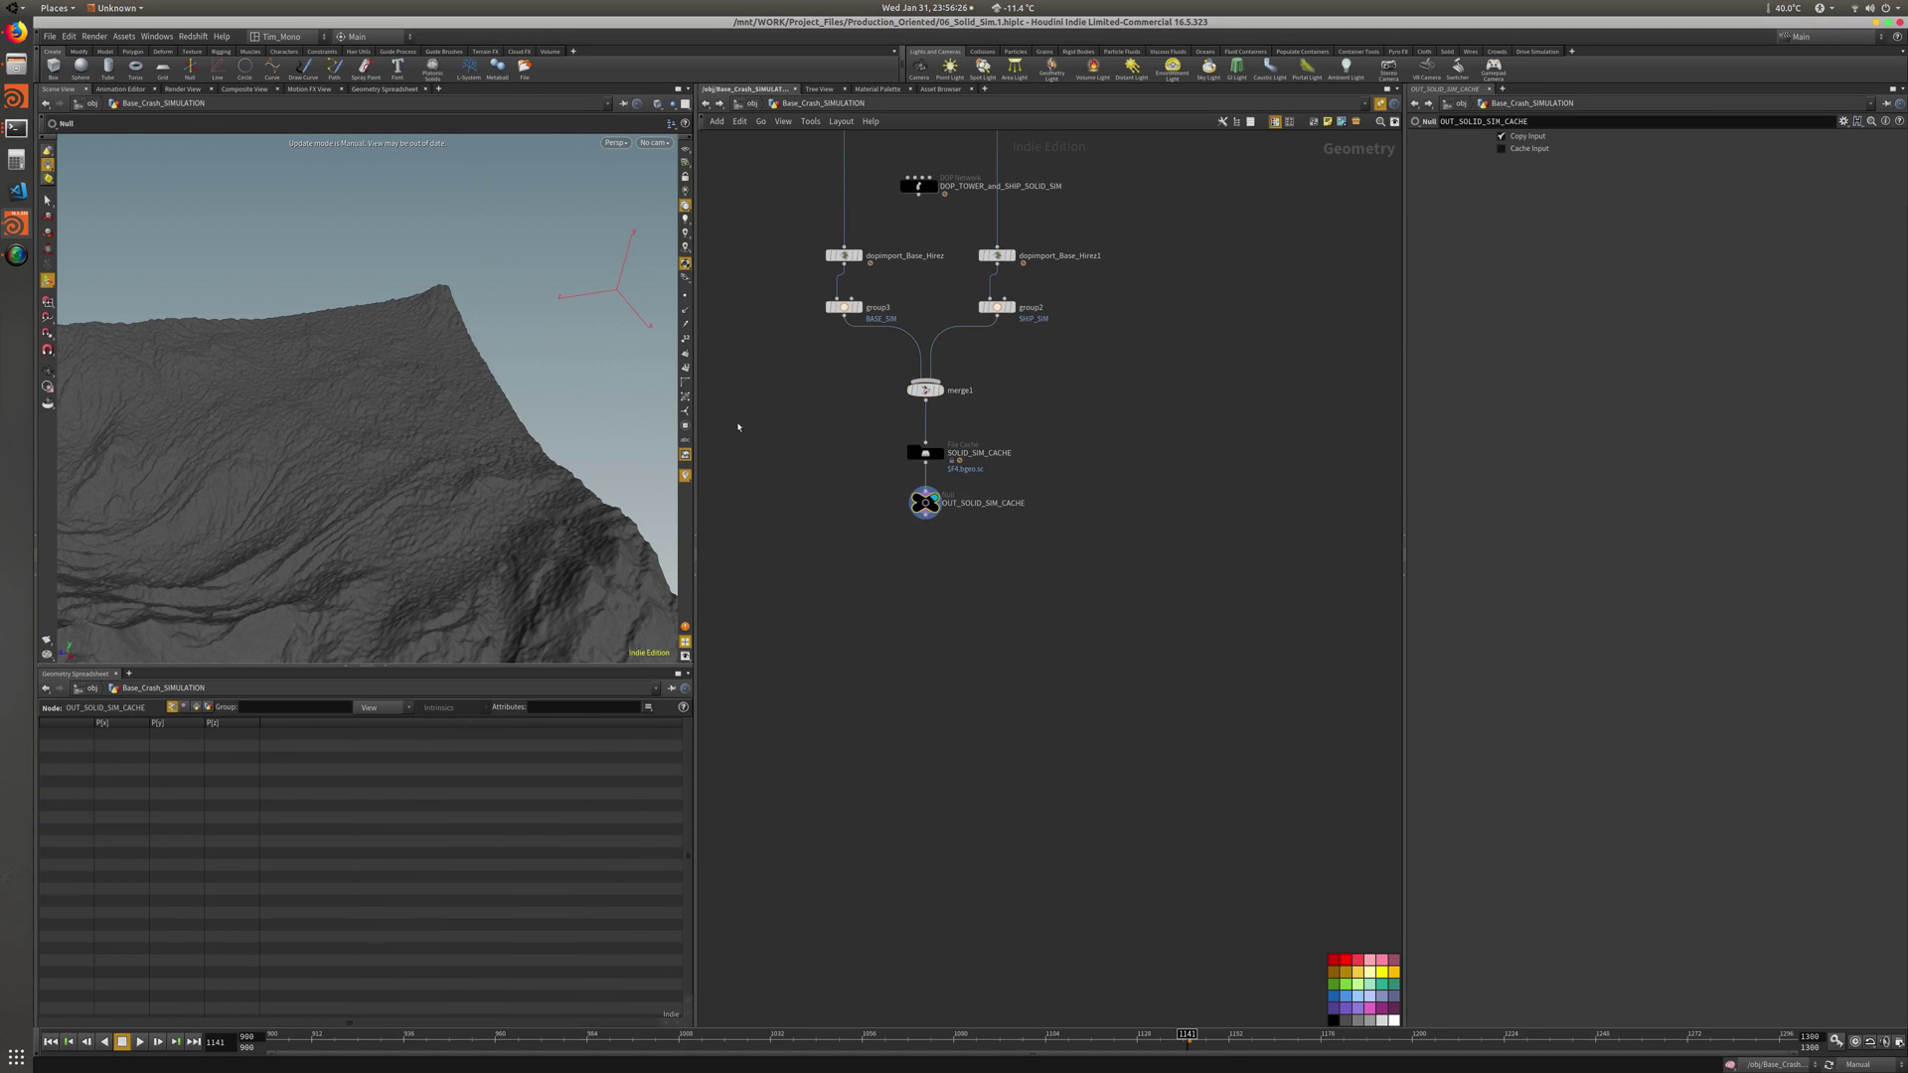
Set the update mode to Auto Update and go to frame 1143 to view the cached geometry
middle_click_drag(1135, 606, 1166, 640)
left_click(1867, 1065)
left_click(1866, 1025)
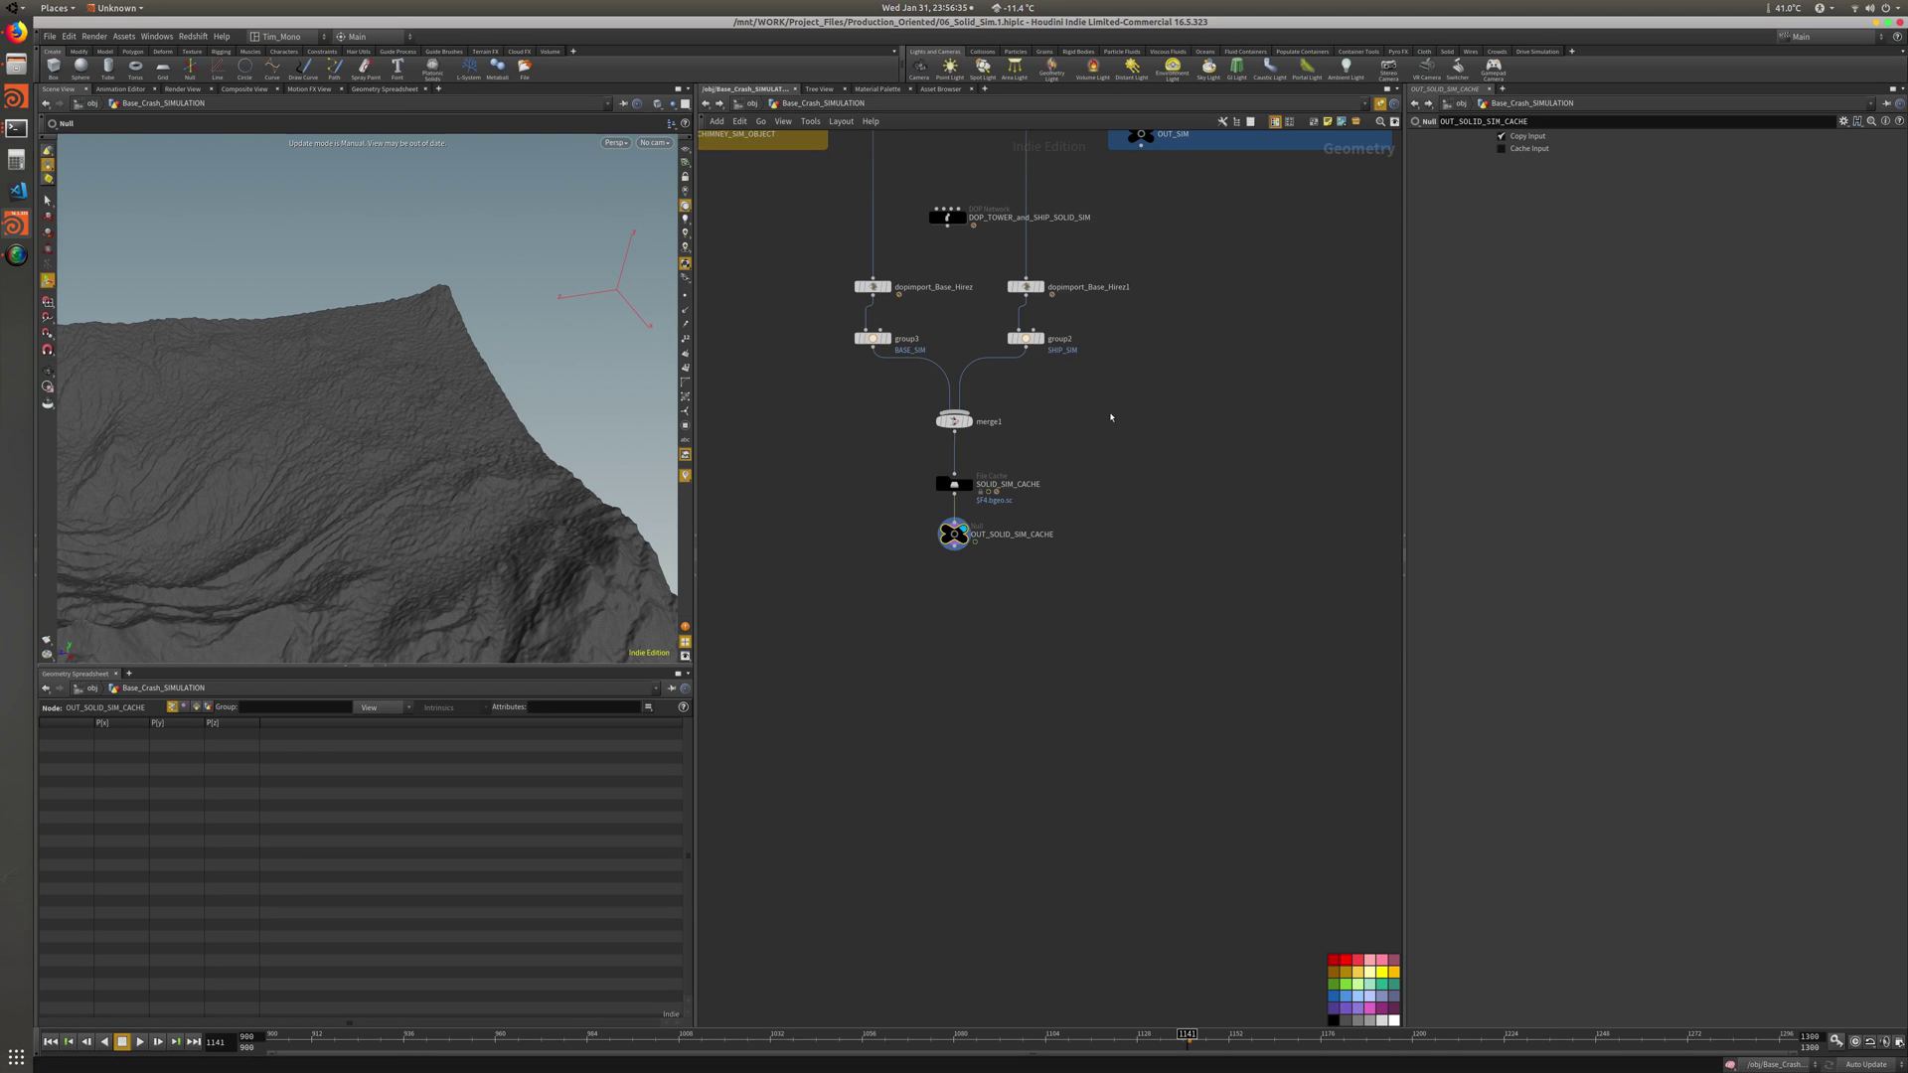
middle_click_drag(1125, 320, 1106, 421)
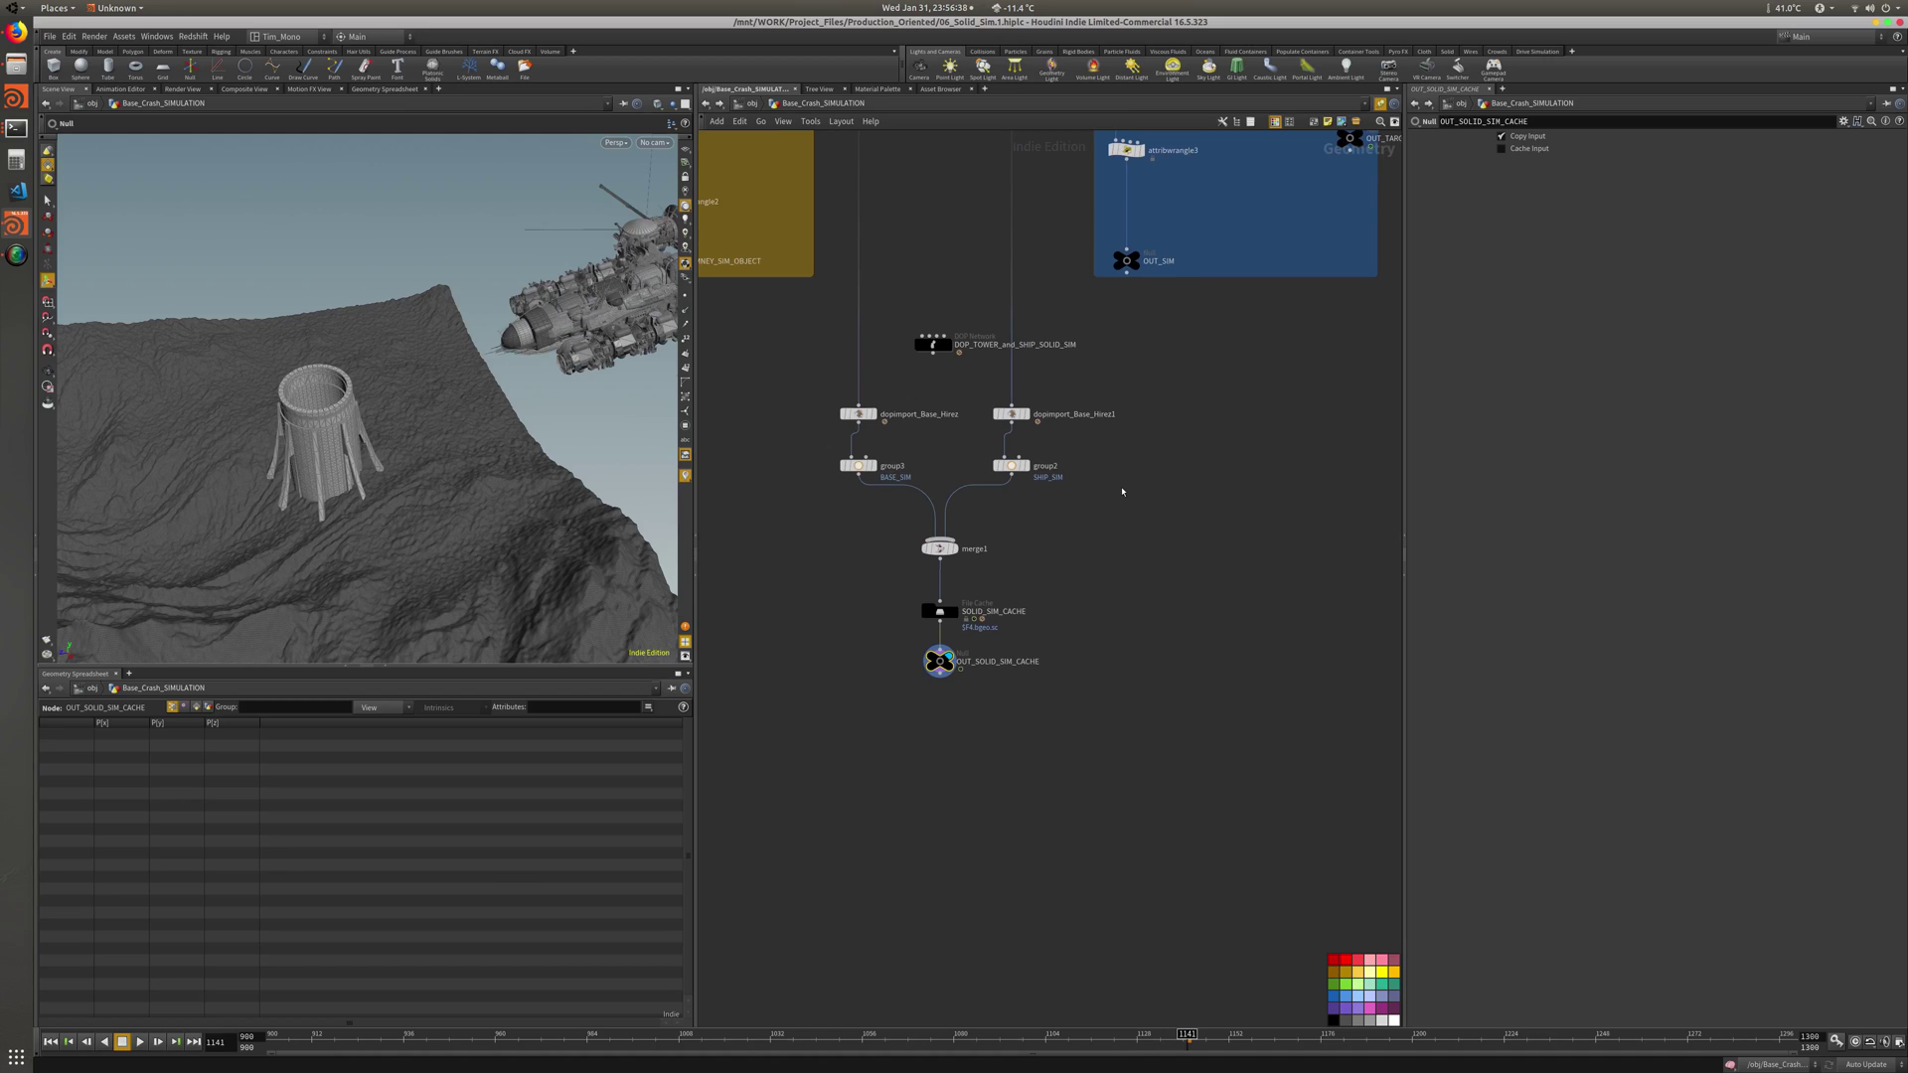
left_click(221, 1041)
type("1143")
key("Return")
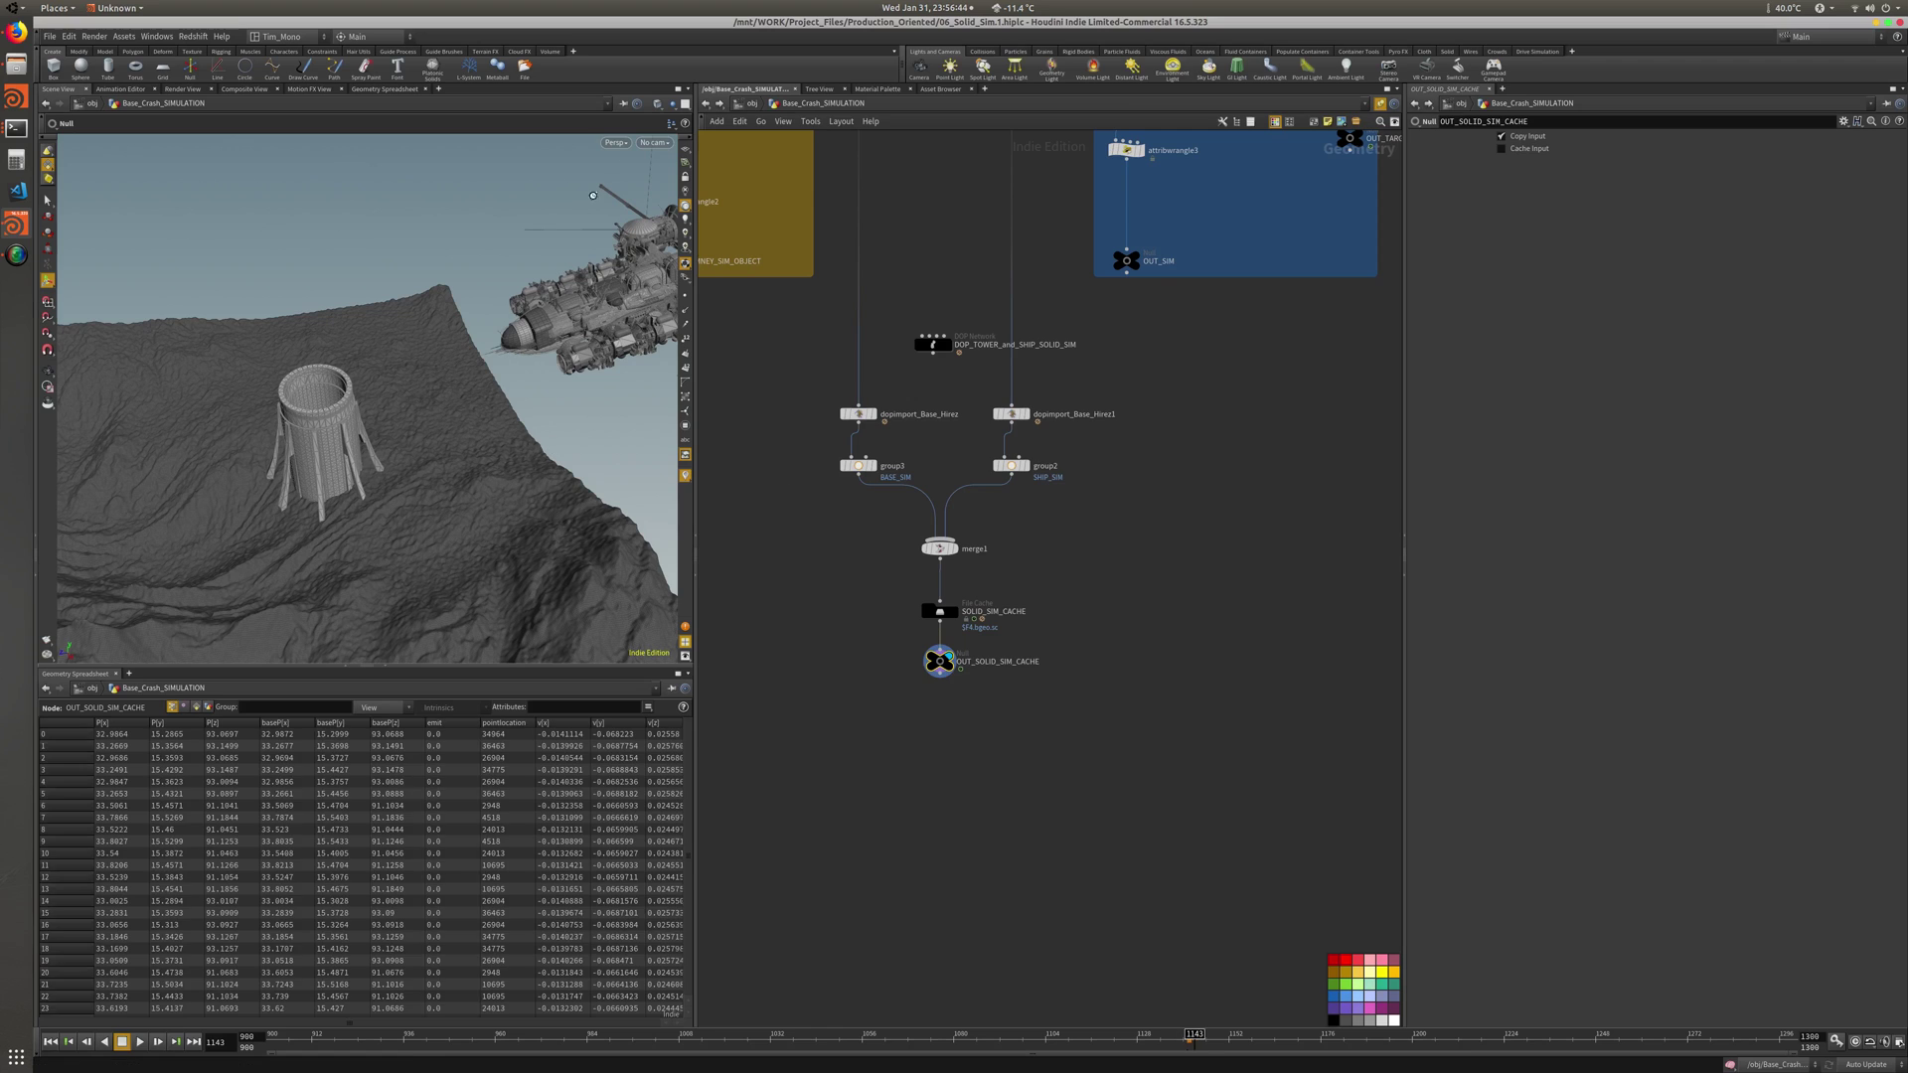
middle_click_drag(815, 478, 878, 532)
Quit Houdini, discarding the unsaved changes, and reposition the htop terminal below the other two windows
left_click(50, 37)
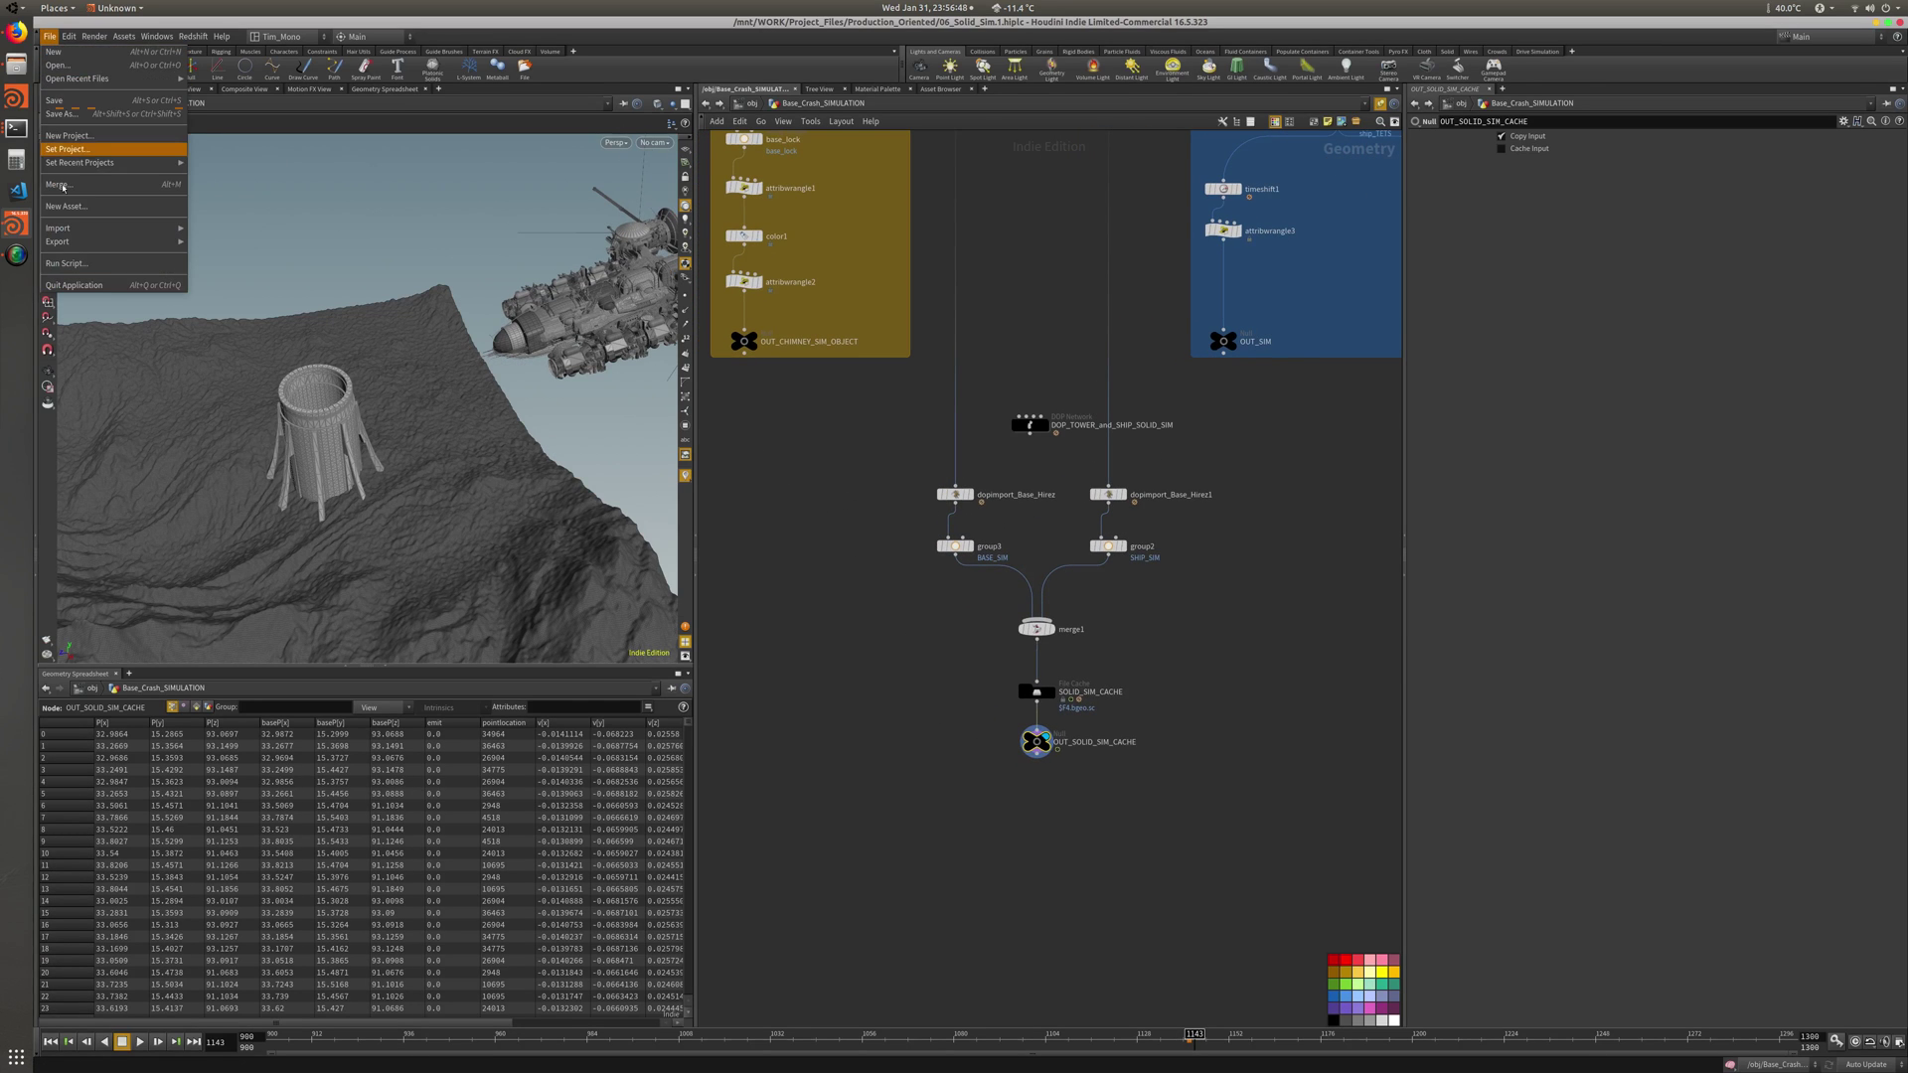
left_click(70, 285)
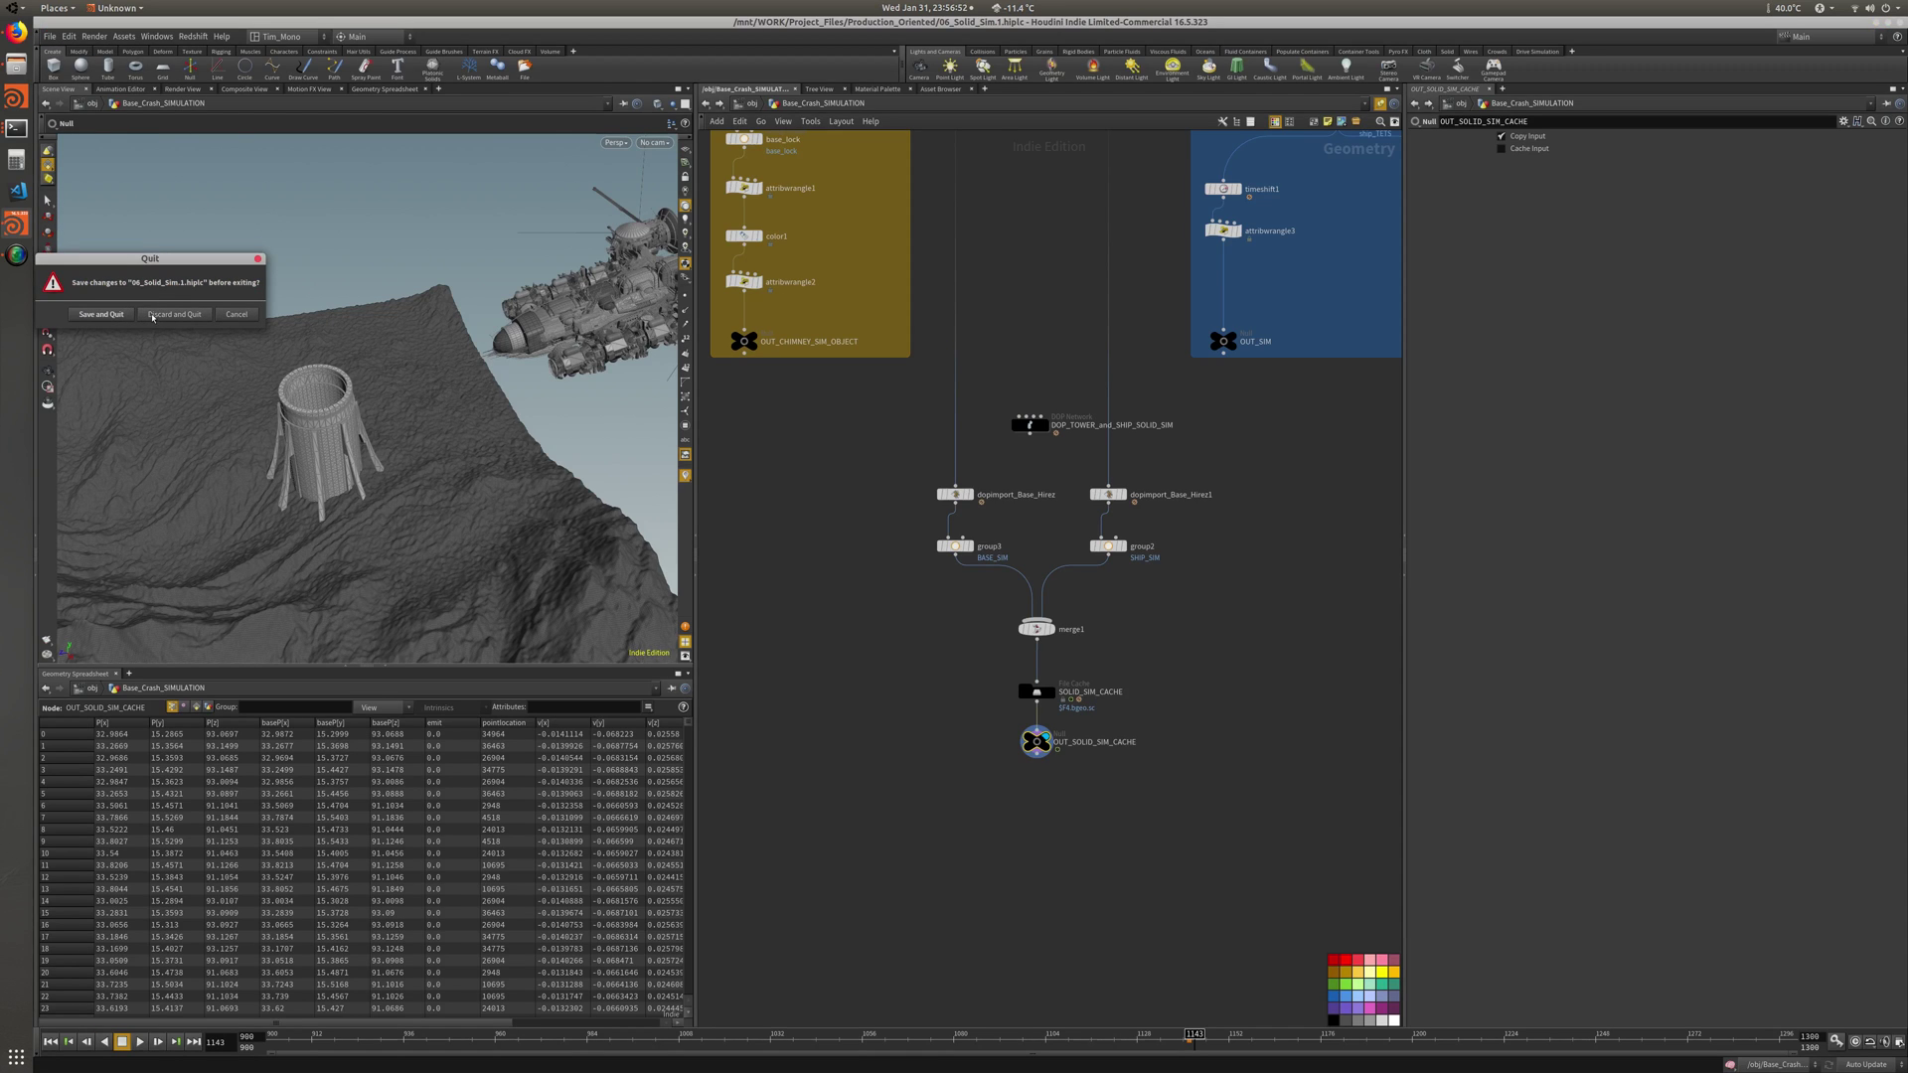
left_click(156, 314)
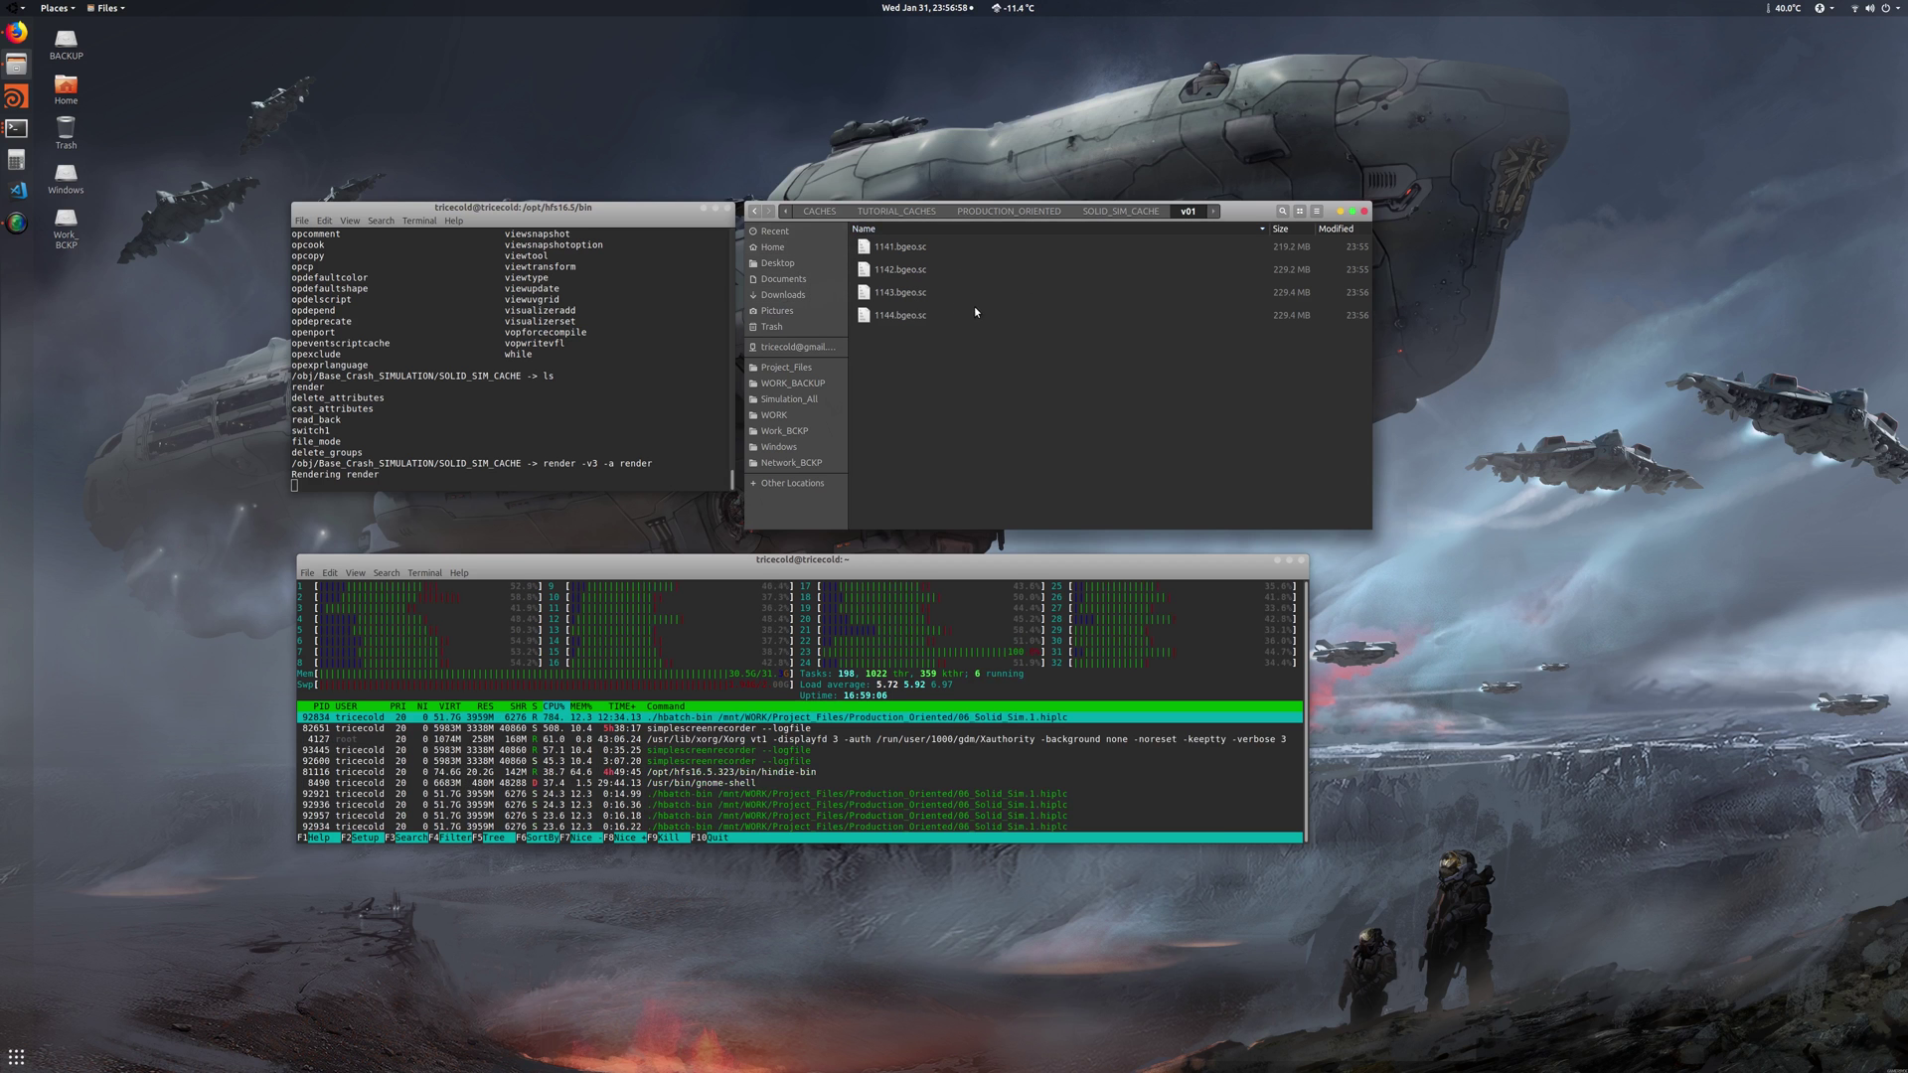
left_click_drag(1123, 567, 1180, 556)
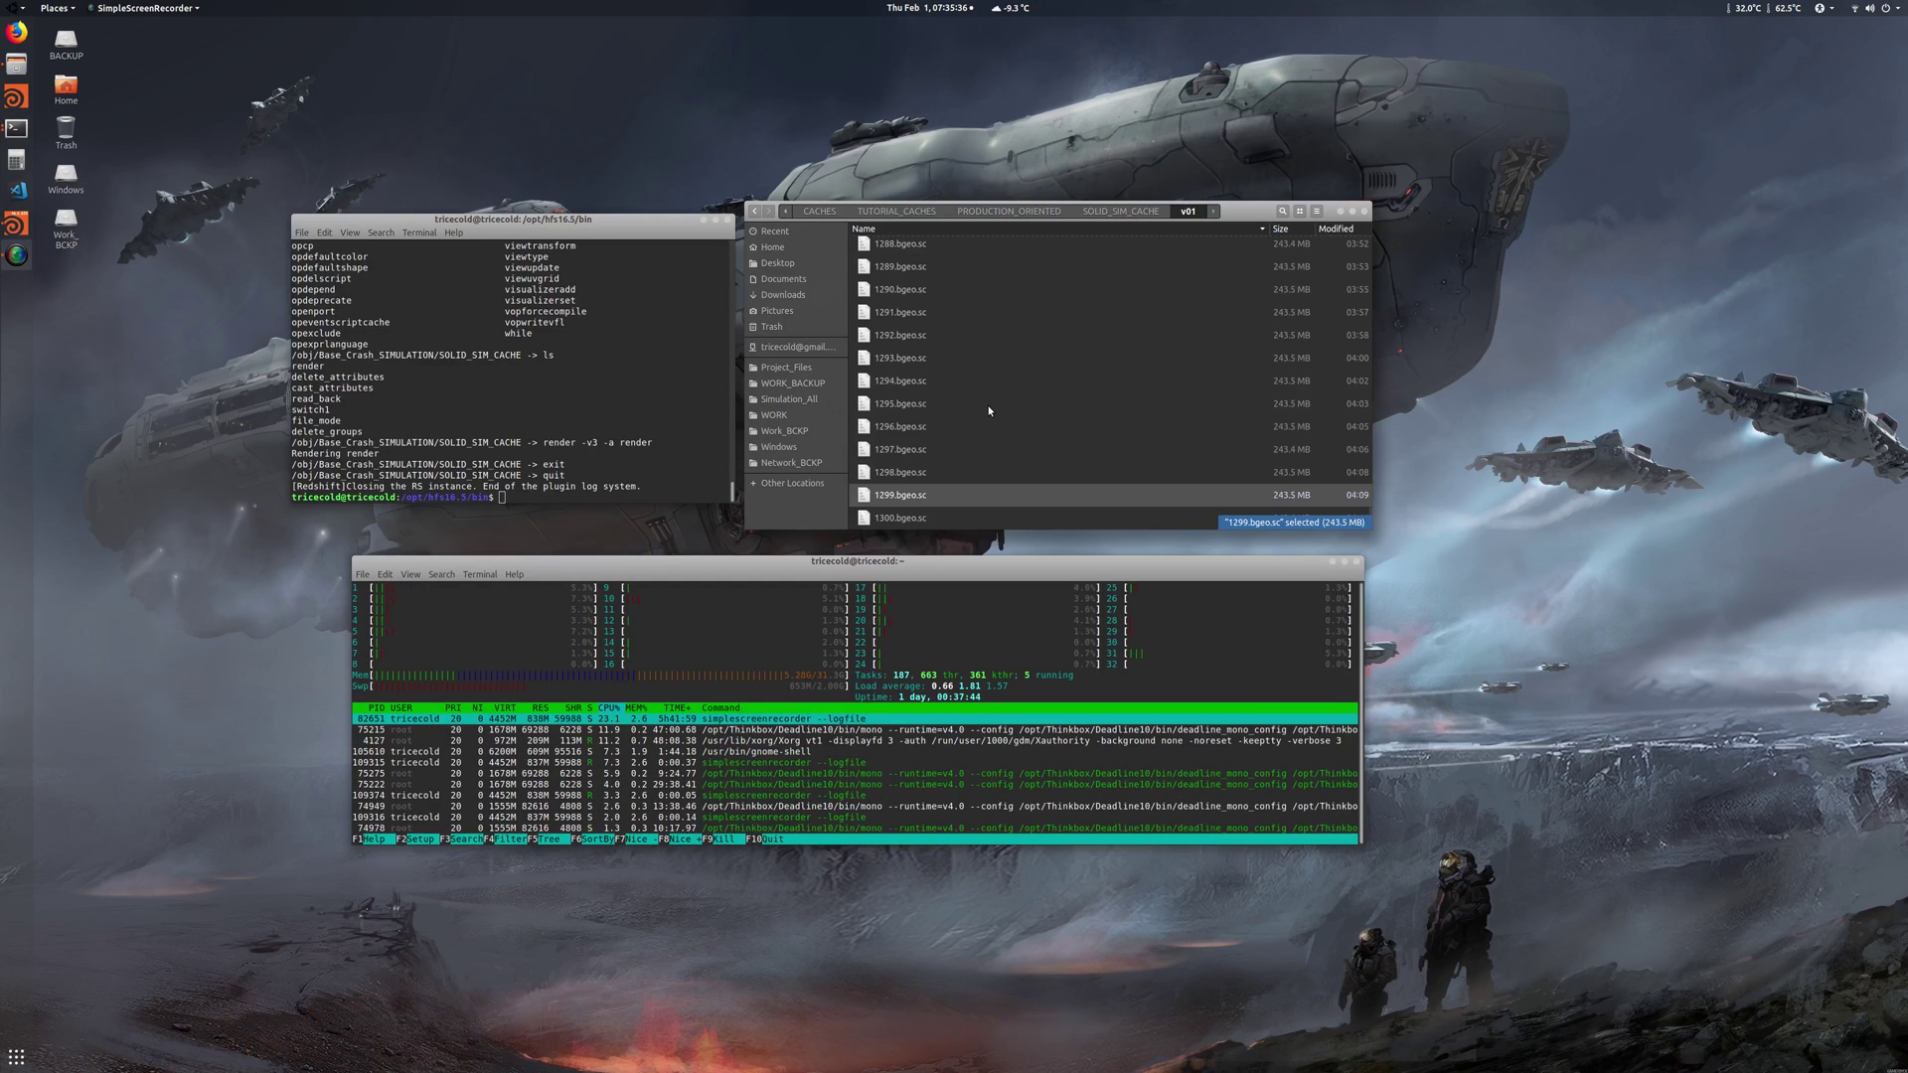
Look back through the cached frames in the v01 folder, switch to Houdini and set the update mode to Manual
scroll(989, 411, "up", 8)
scroll(970, 421, "up", 8)
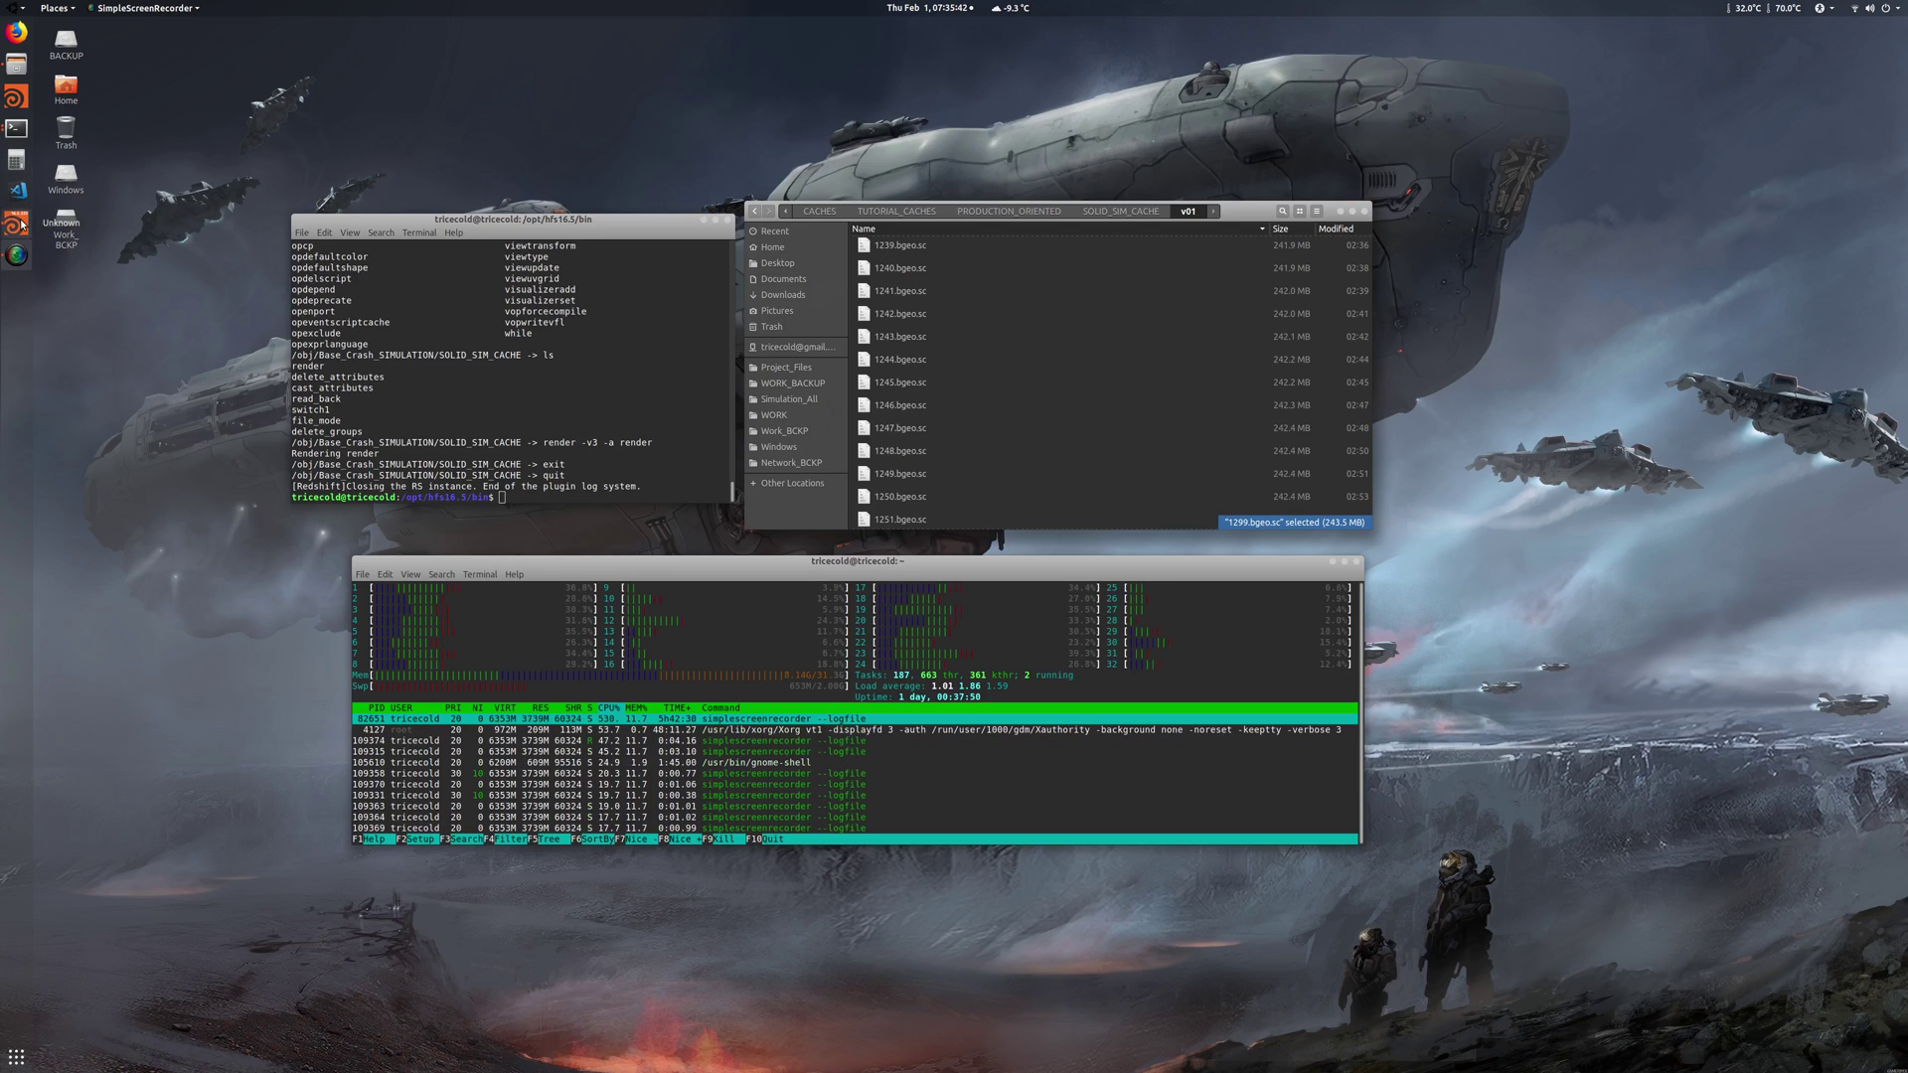
left_click(20, 224)
left_click(1888, 1065)
left_click(1868, 1055)
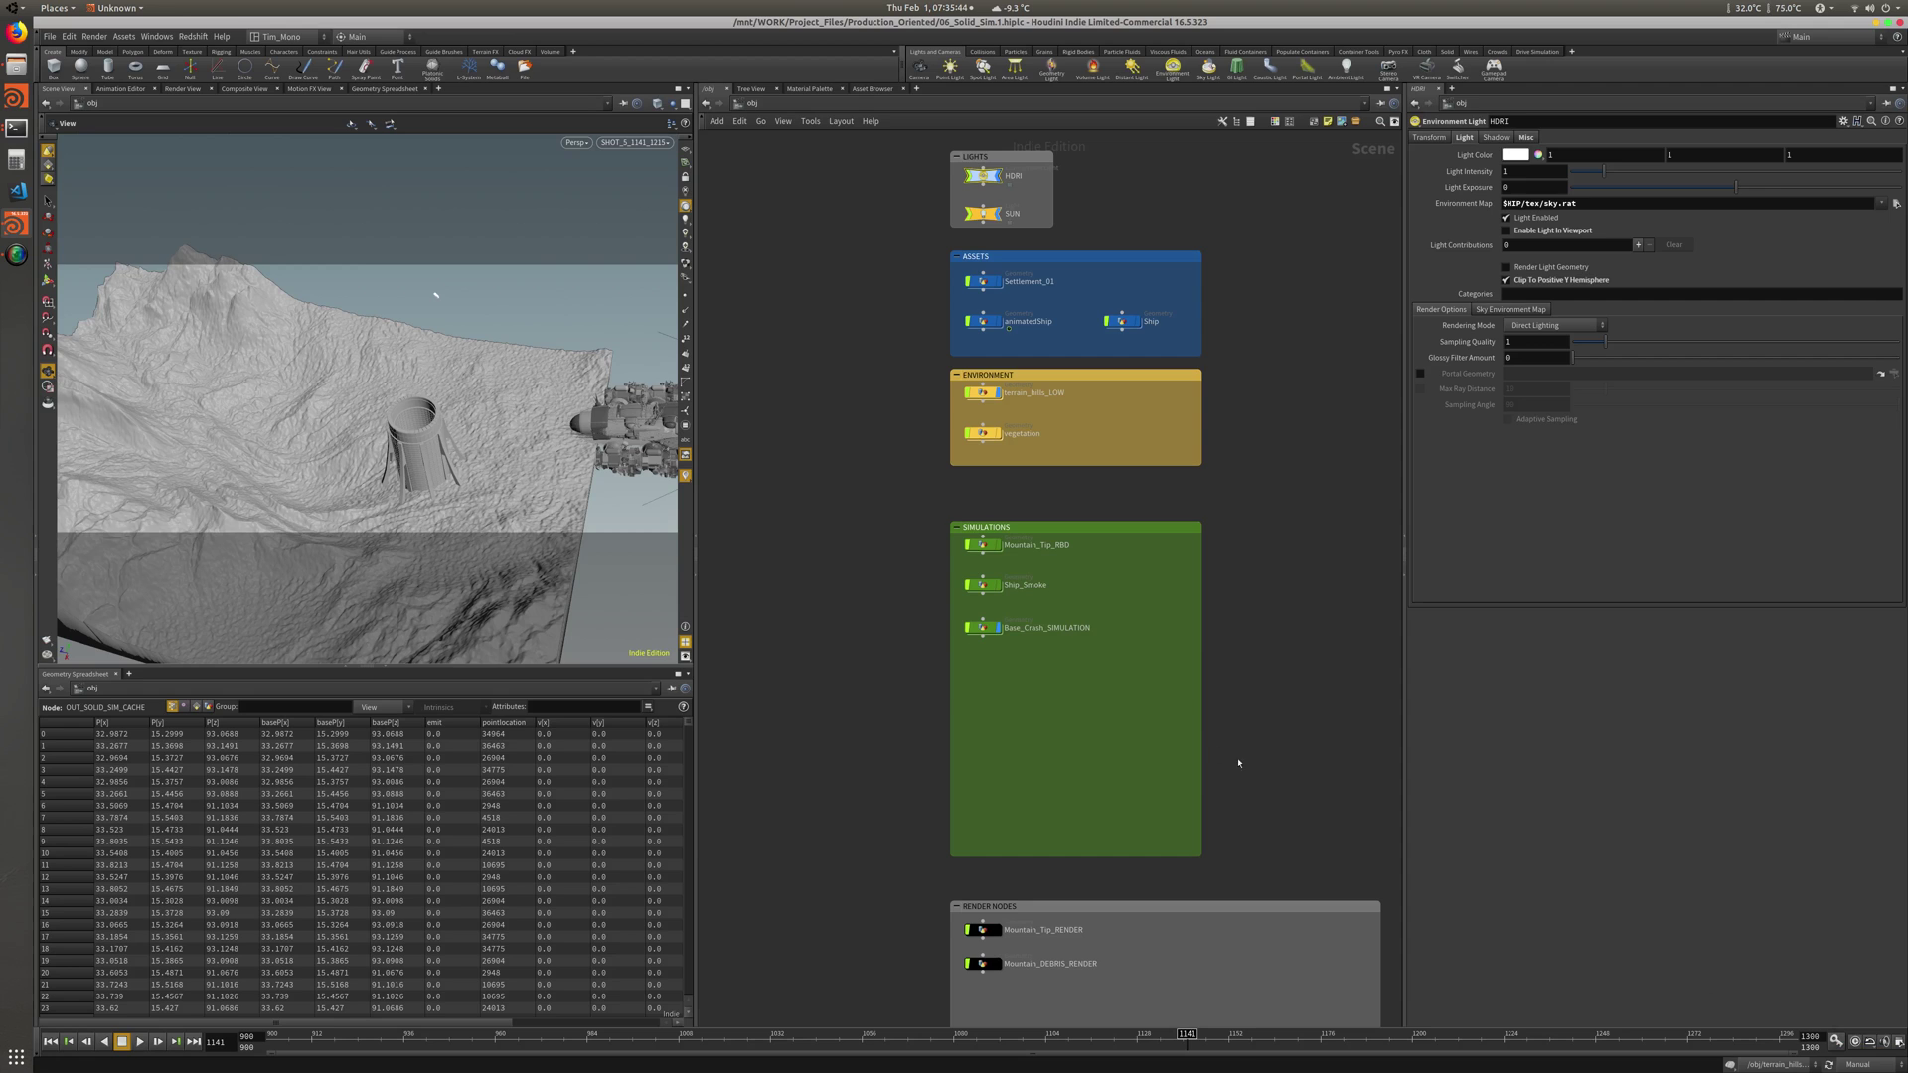
Open the DOP_TOWER_and_SHIP_SOLID_SIM network inside Base_Crash_SIMULATION and inspect the finiteelementsolver1 settings
double_click(983, 627)
middle_click_drag(1073, 436, 1064, 626)
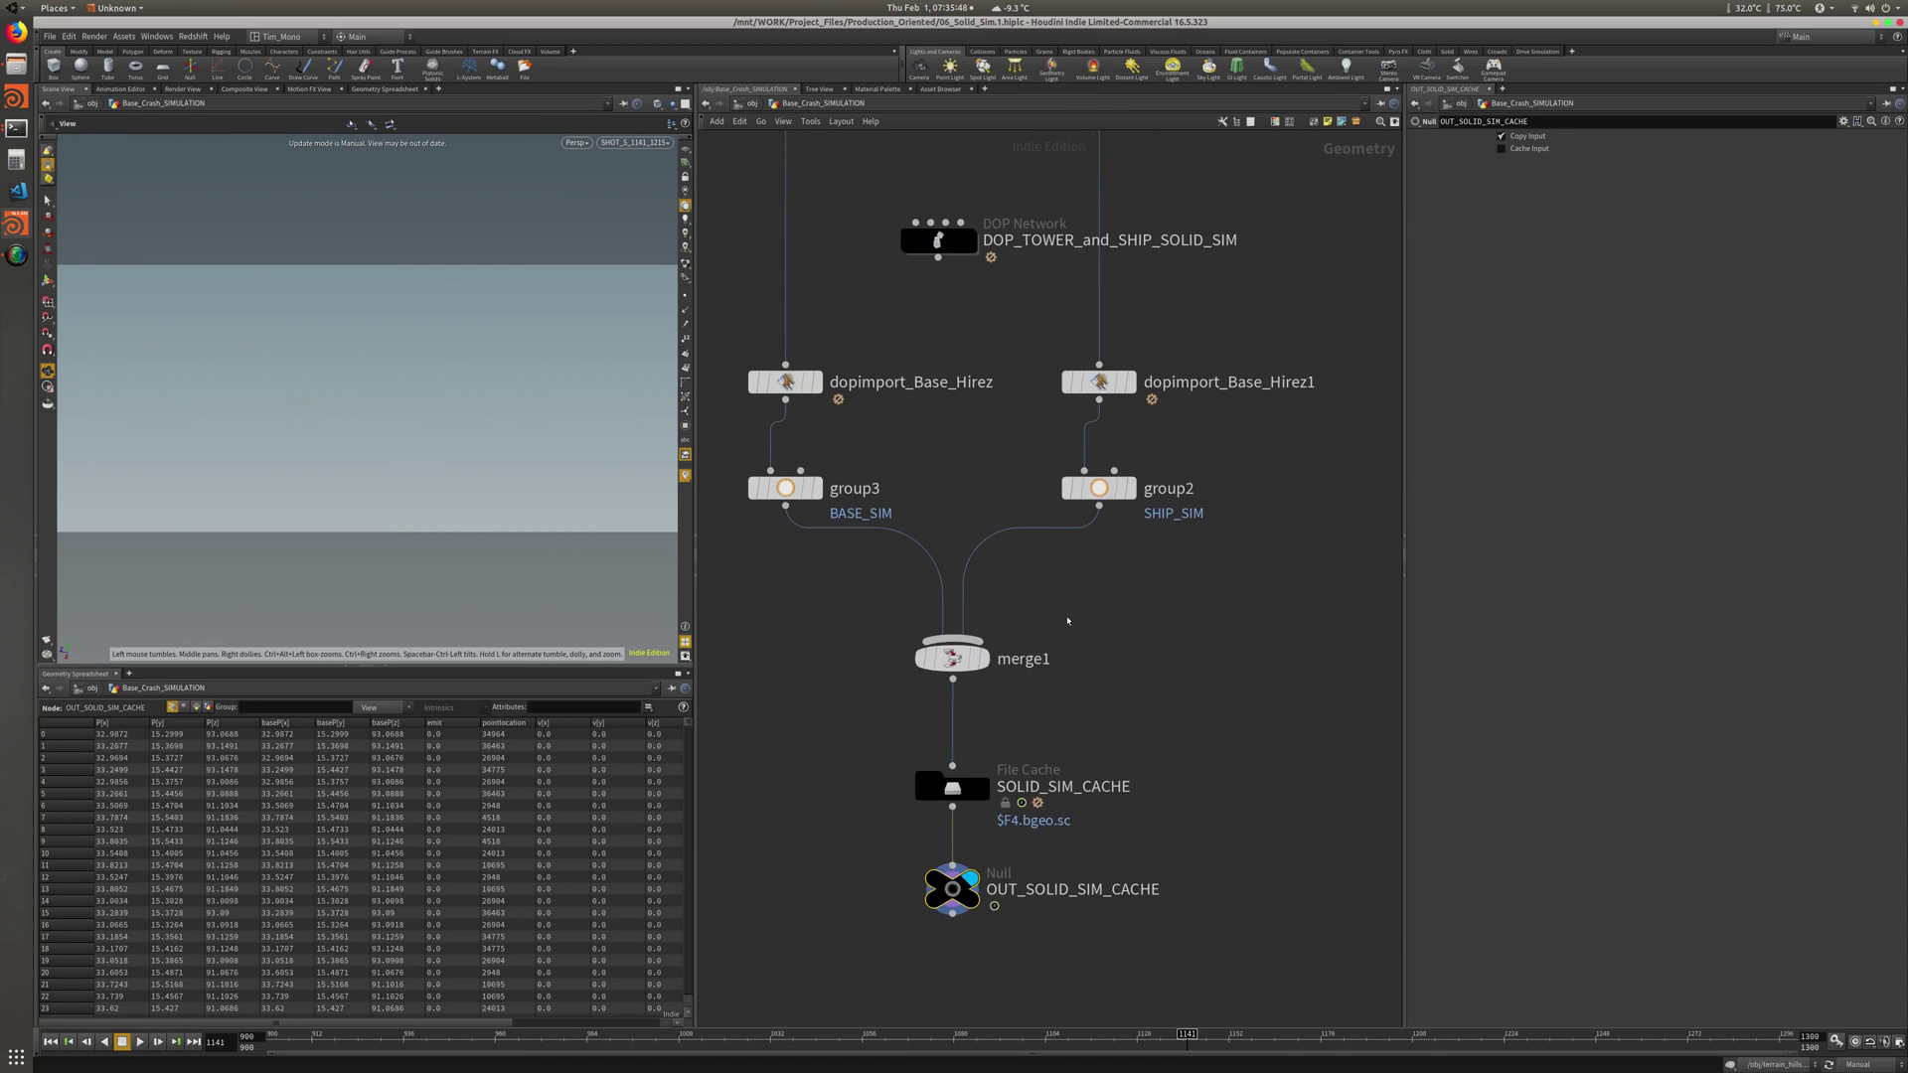
scroll(1069, 623, "down", 2)
double_click(958, 303)
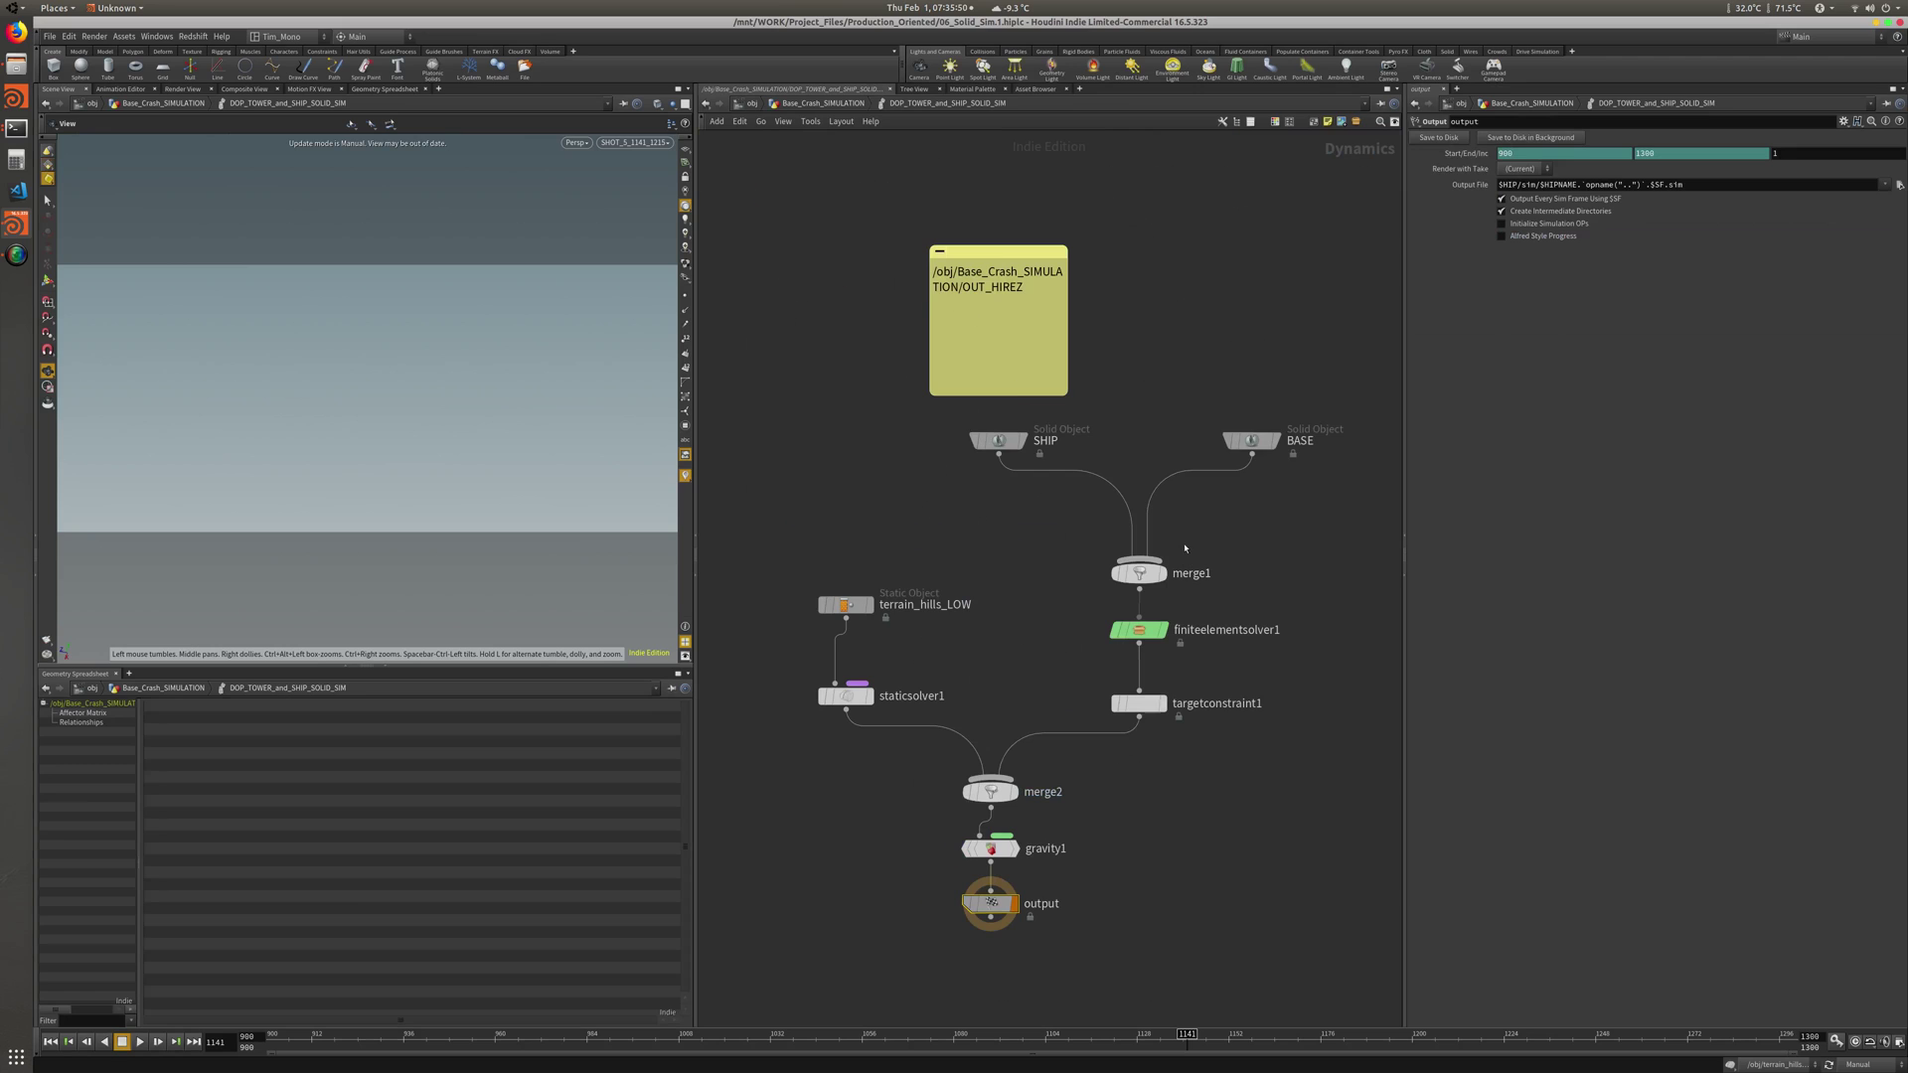
left_click_drag(1292, 566, 1080, 624)
left_click(1144, 630)
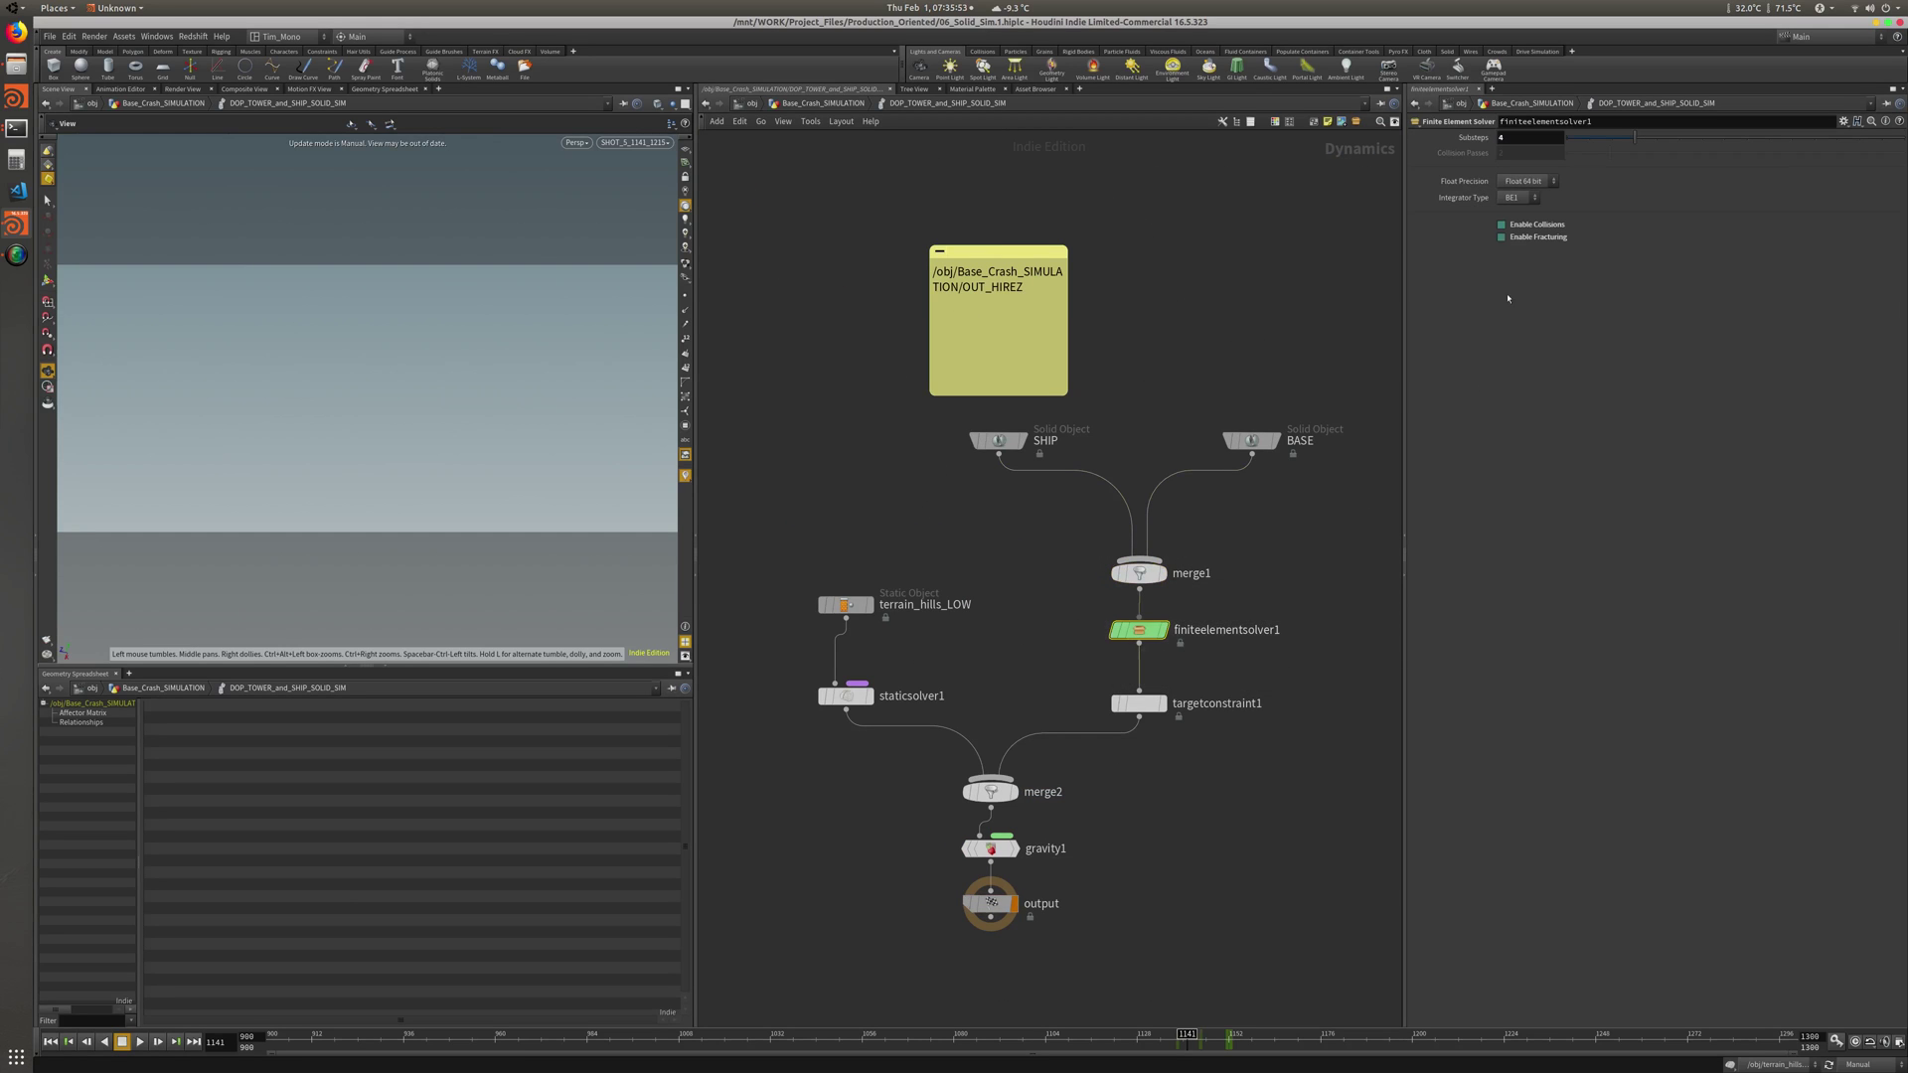
Go through the obj level to the out network to view the opengl1 settings, and minimize Houdini
left_click(826, 105)
left_click(752, 104)
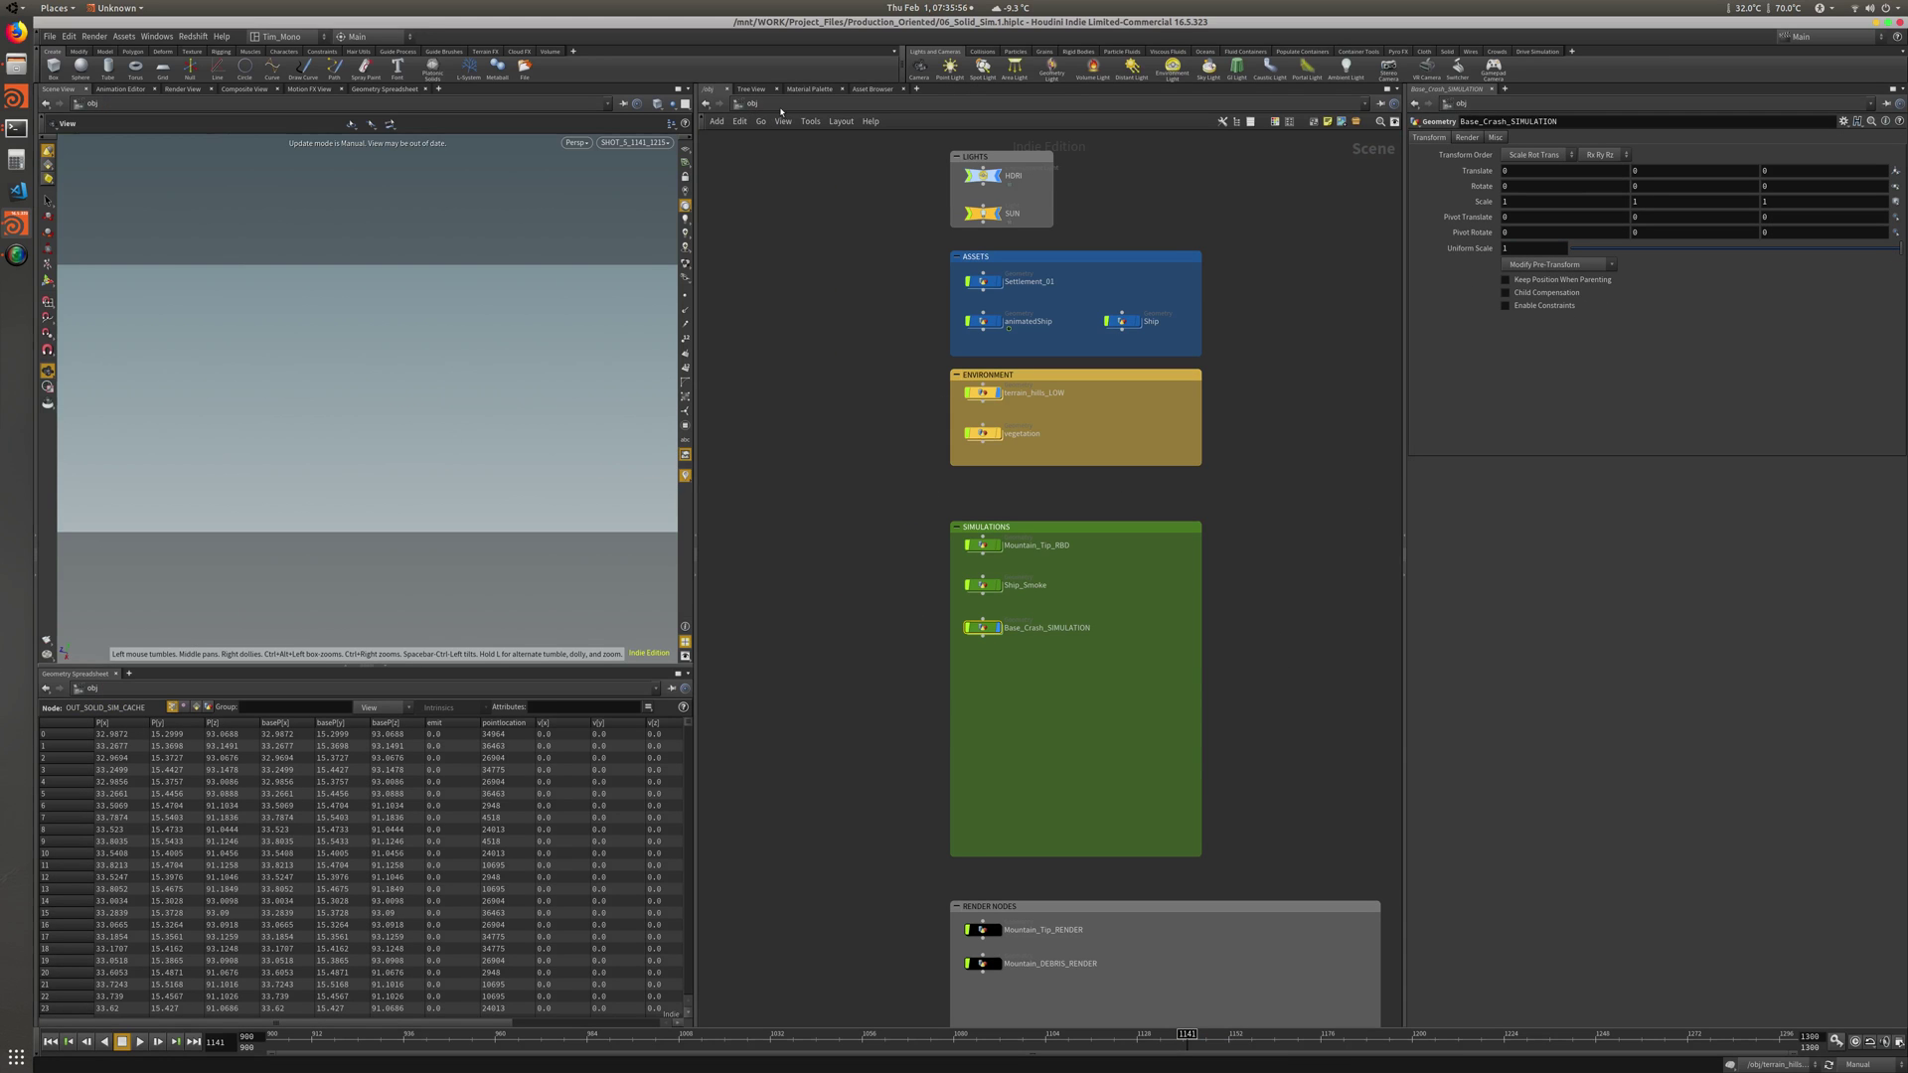
left_click(780, 108)
left_click(805, 182)
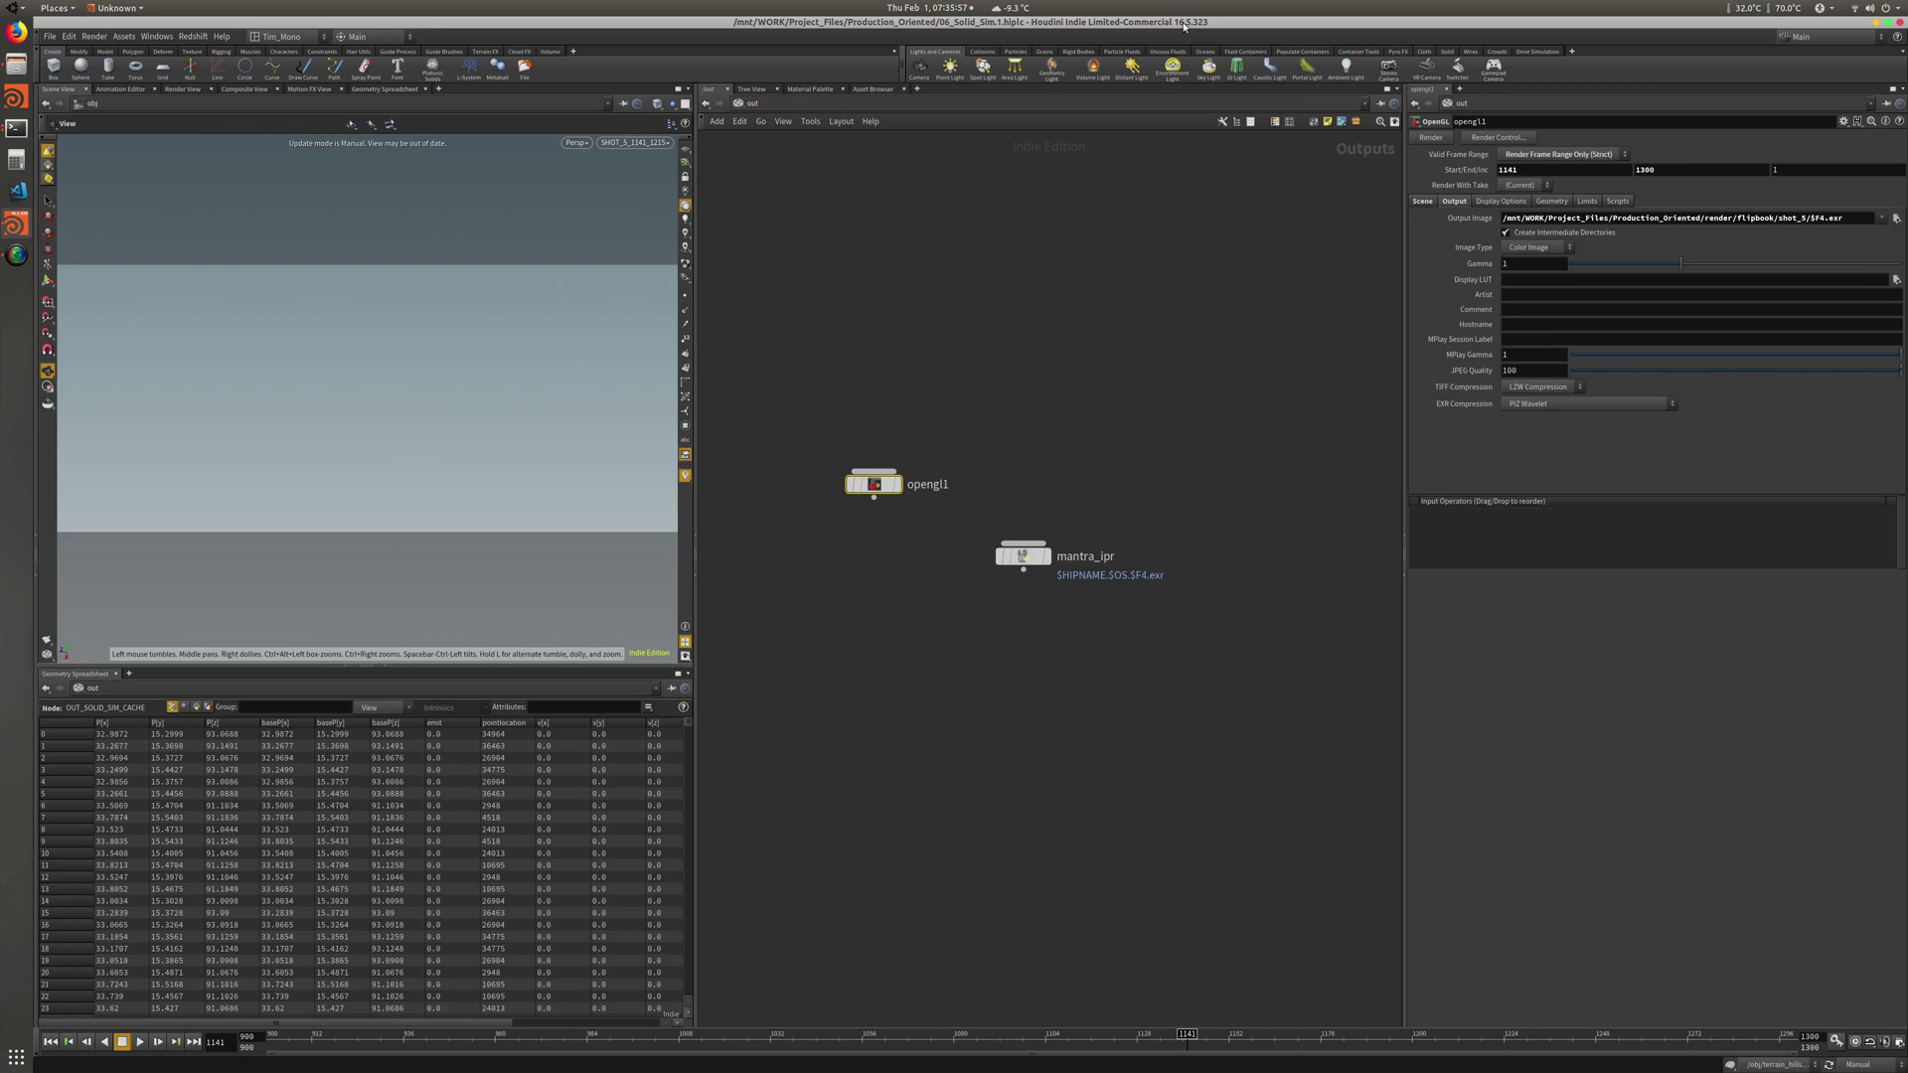
left_click(1877, 25)
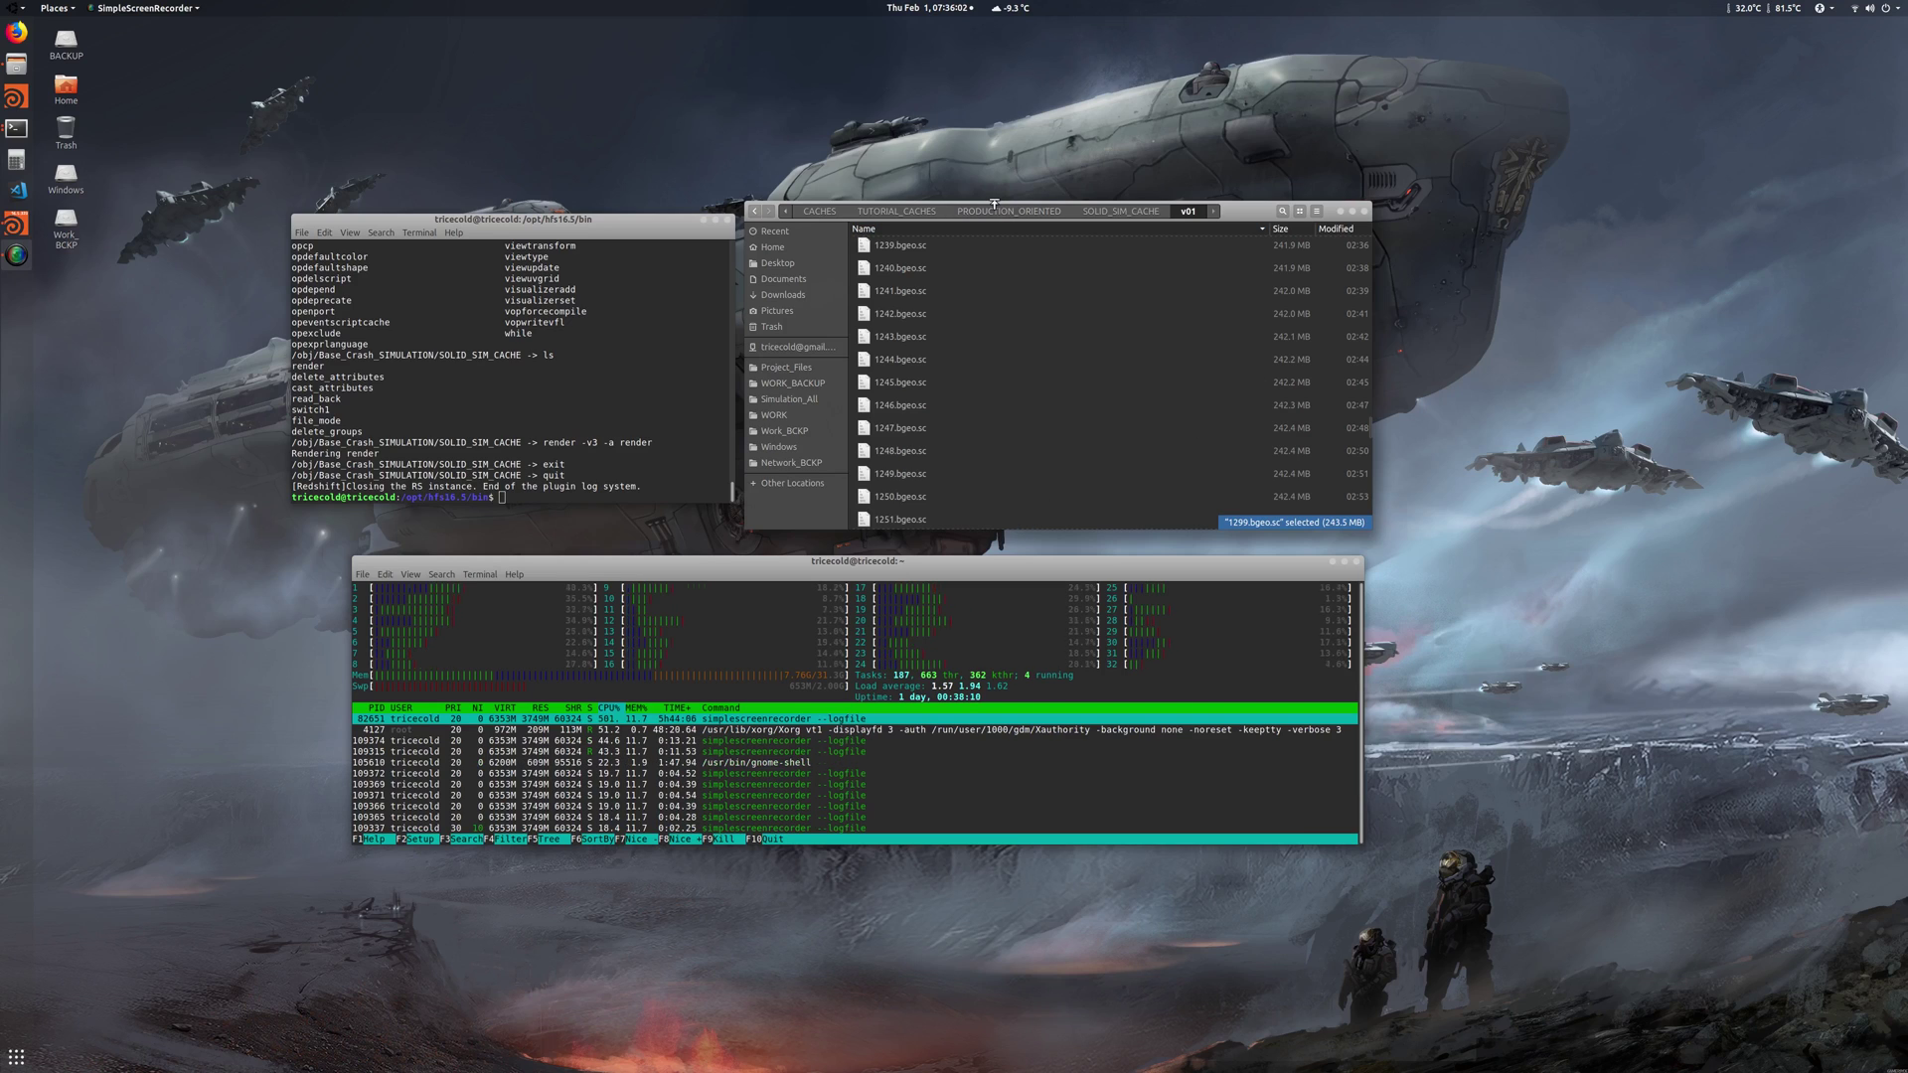
Make the v01 folder window taller, return to the first cached frames and widen the Modified column
left_click_drag(994, 204, 993, 124)
scroll(1189, 455, "up", 5)
left_click_drag(1370, 364, 1382, 180)
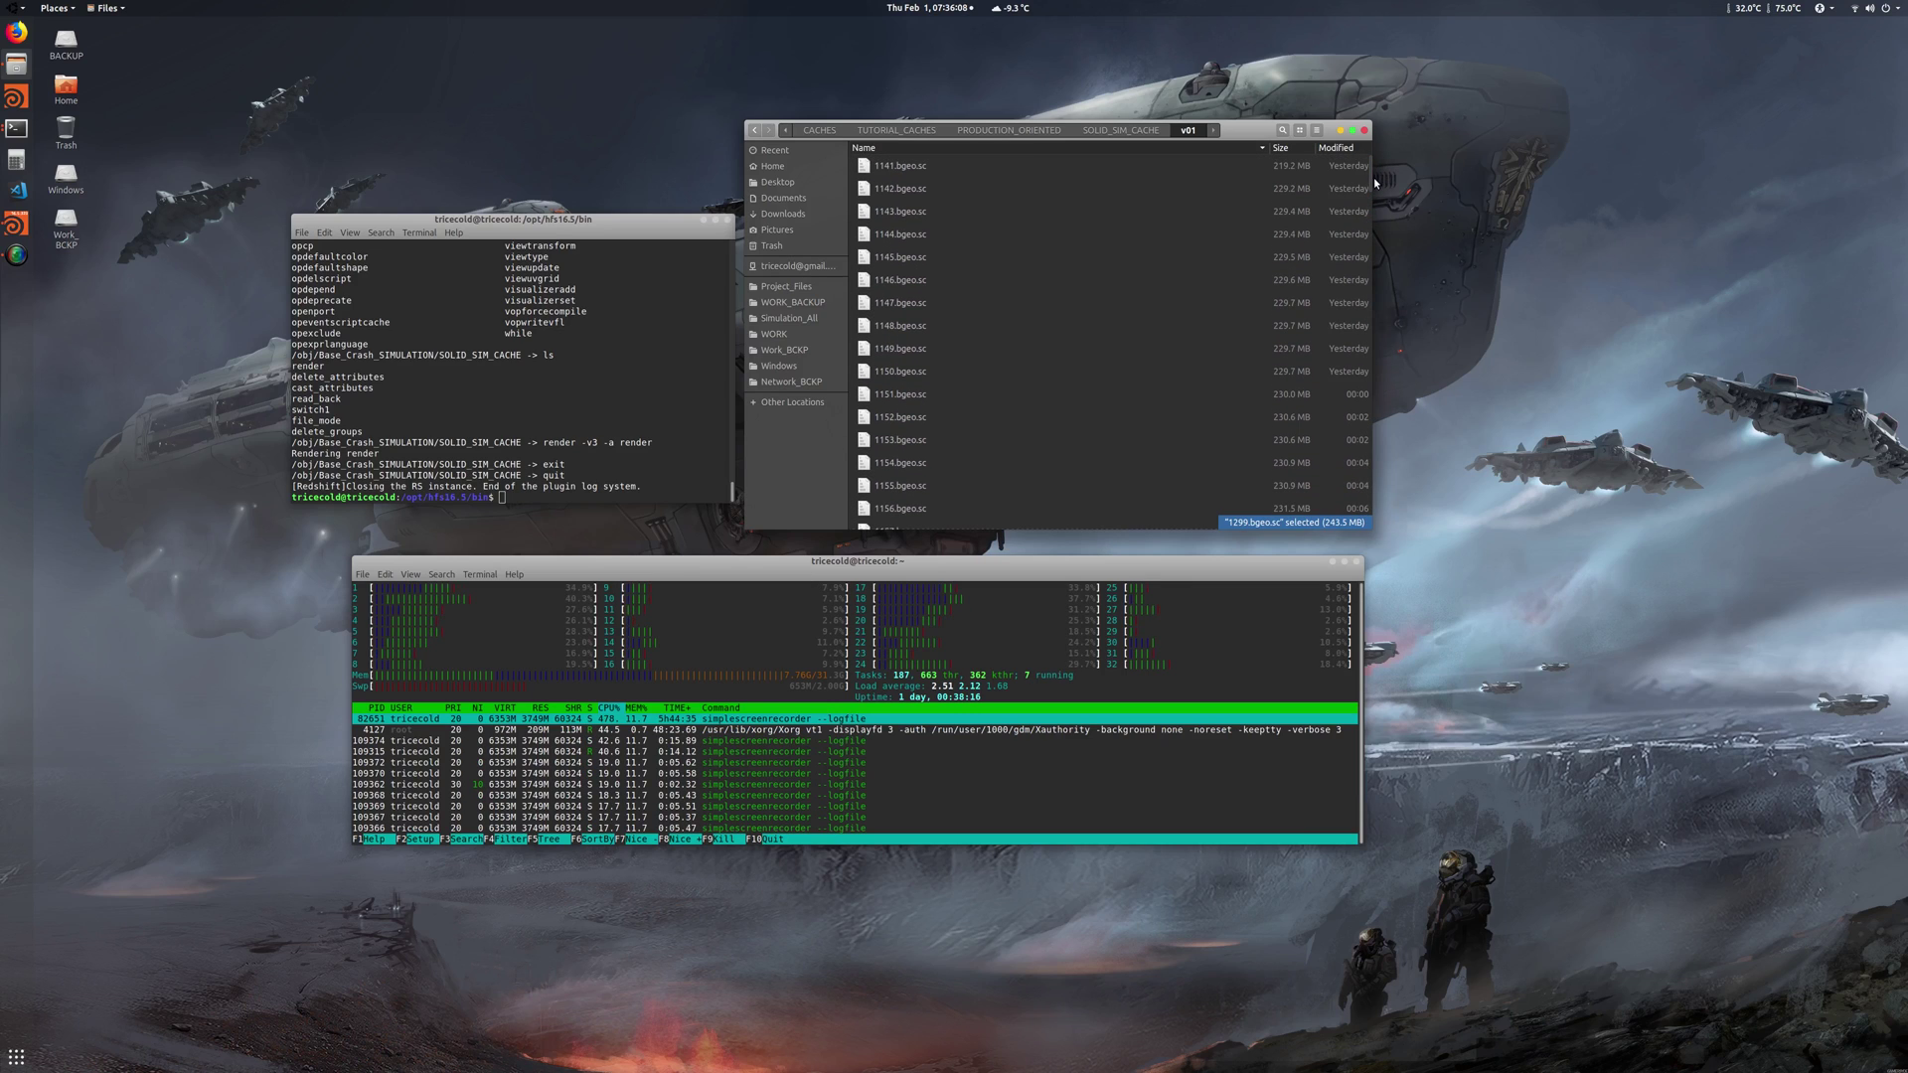
mouse_move(1373, 184)
left_mouse_down()
mouse_move(1444, 183)
mouse_move(1377, 195)
left_mouse_up()
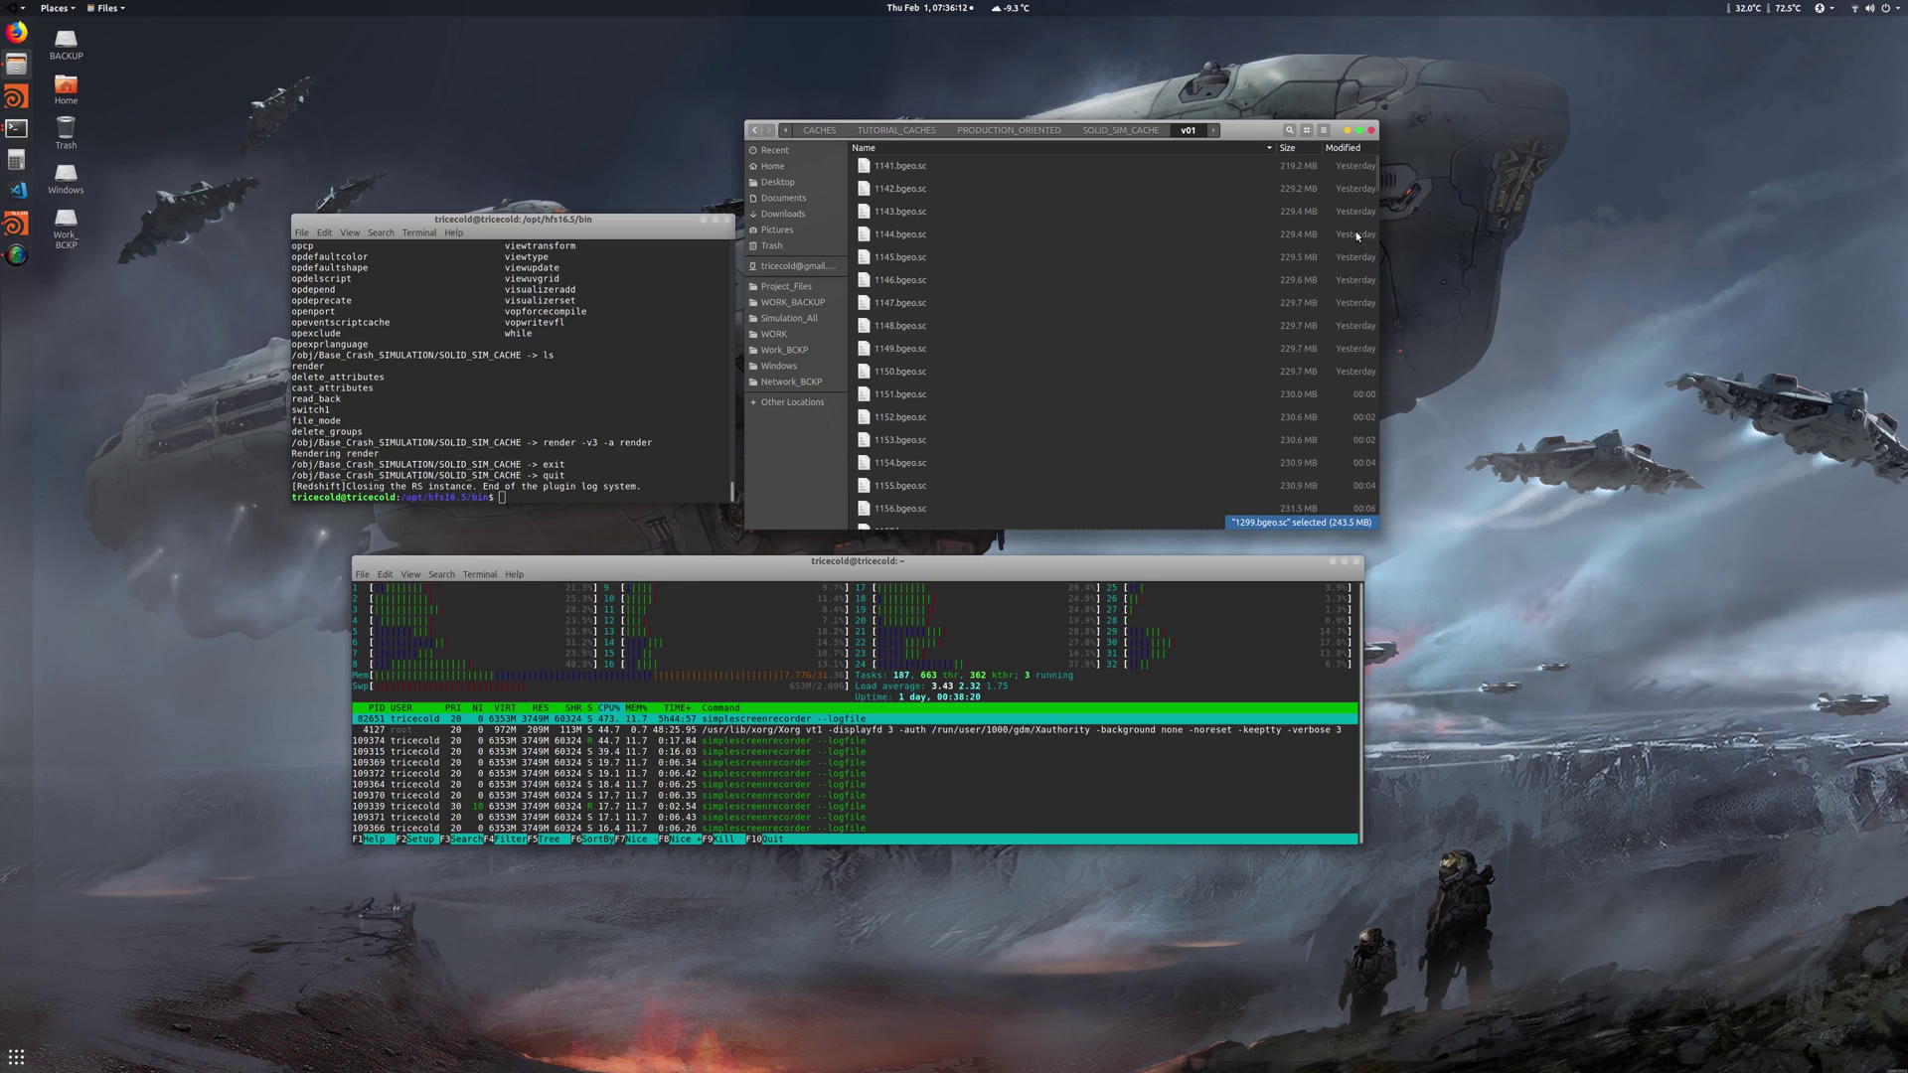
left_click_drag(1275, 148, 1170, 149)
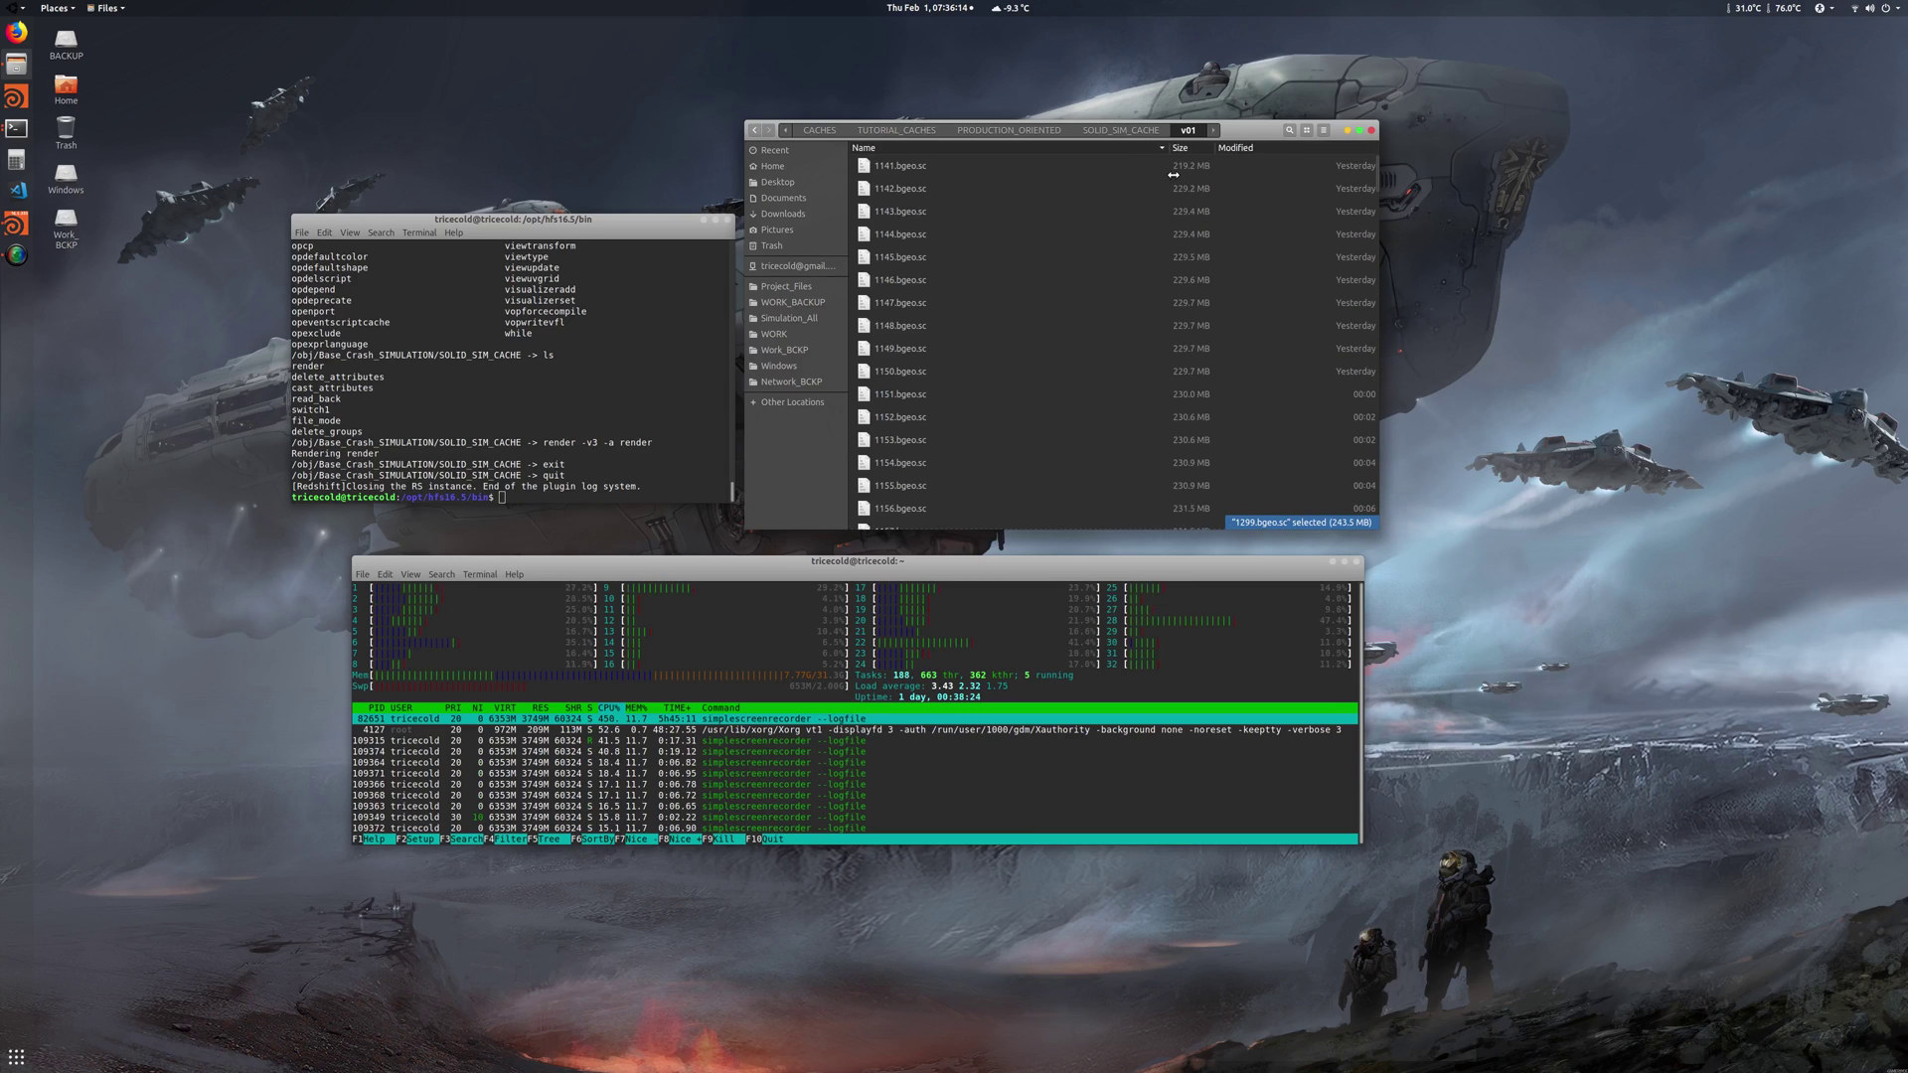
Check the modification time in the properties of 1141.bgeo.sc and close them
right_click(1336, 174)
left_click(1402, 328)
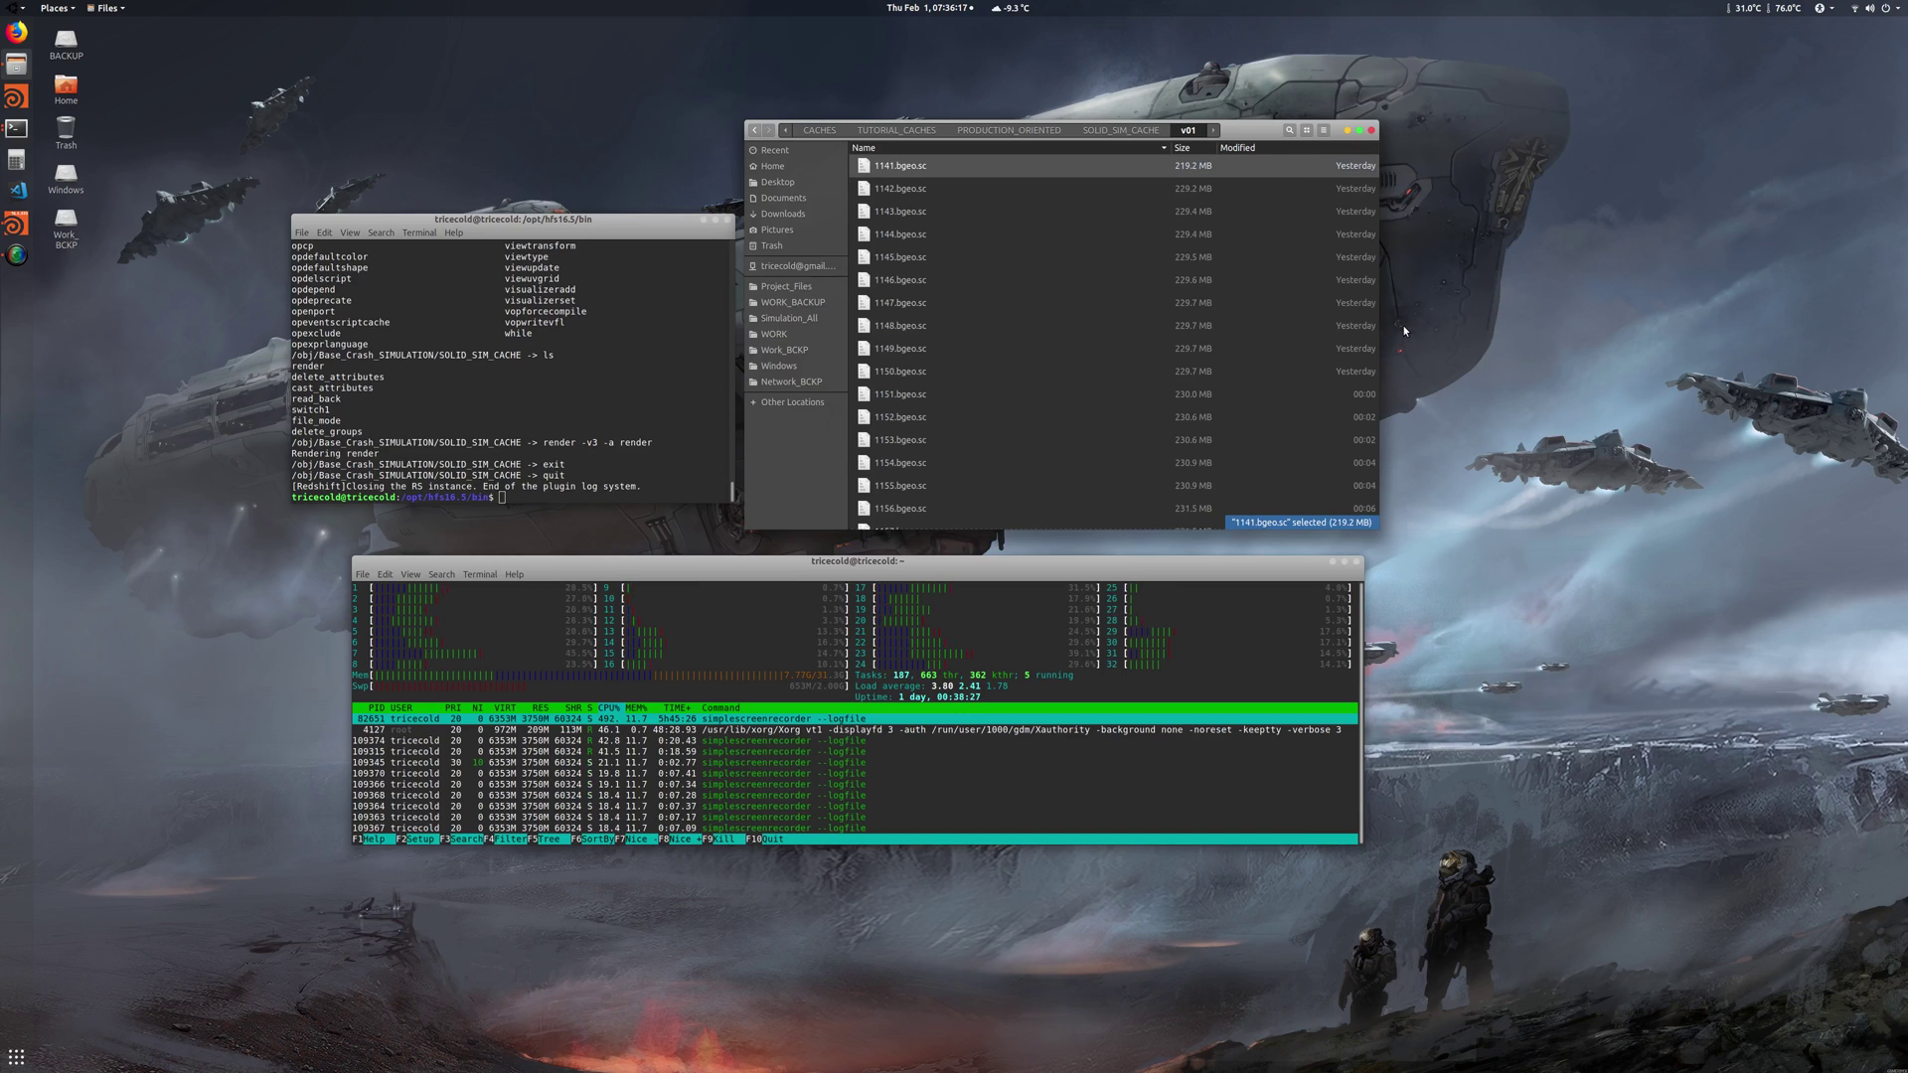
right_click(1258, 171)
left_click(1302, 316)
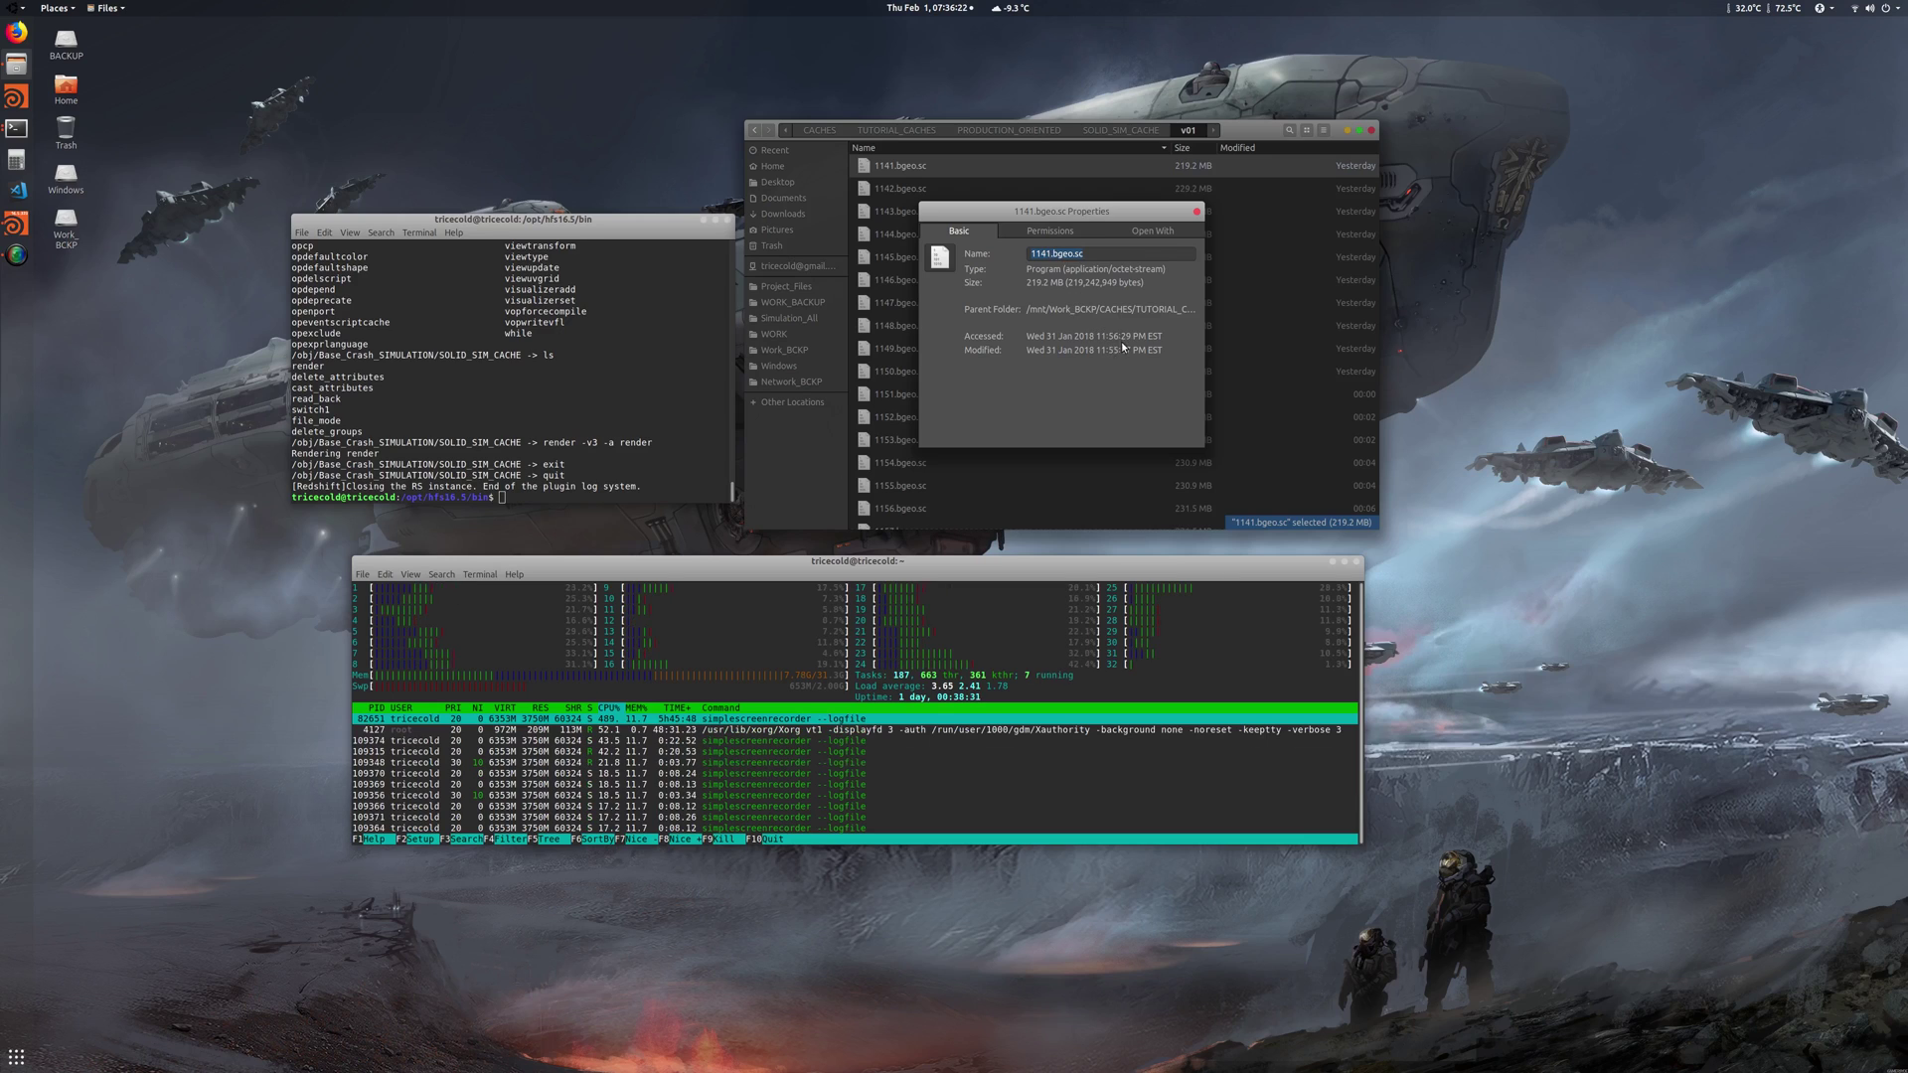
left_click(1196, 213)
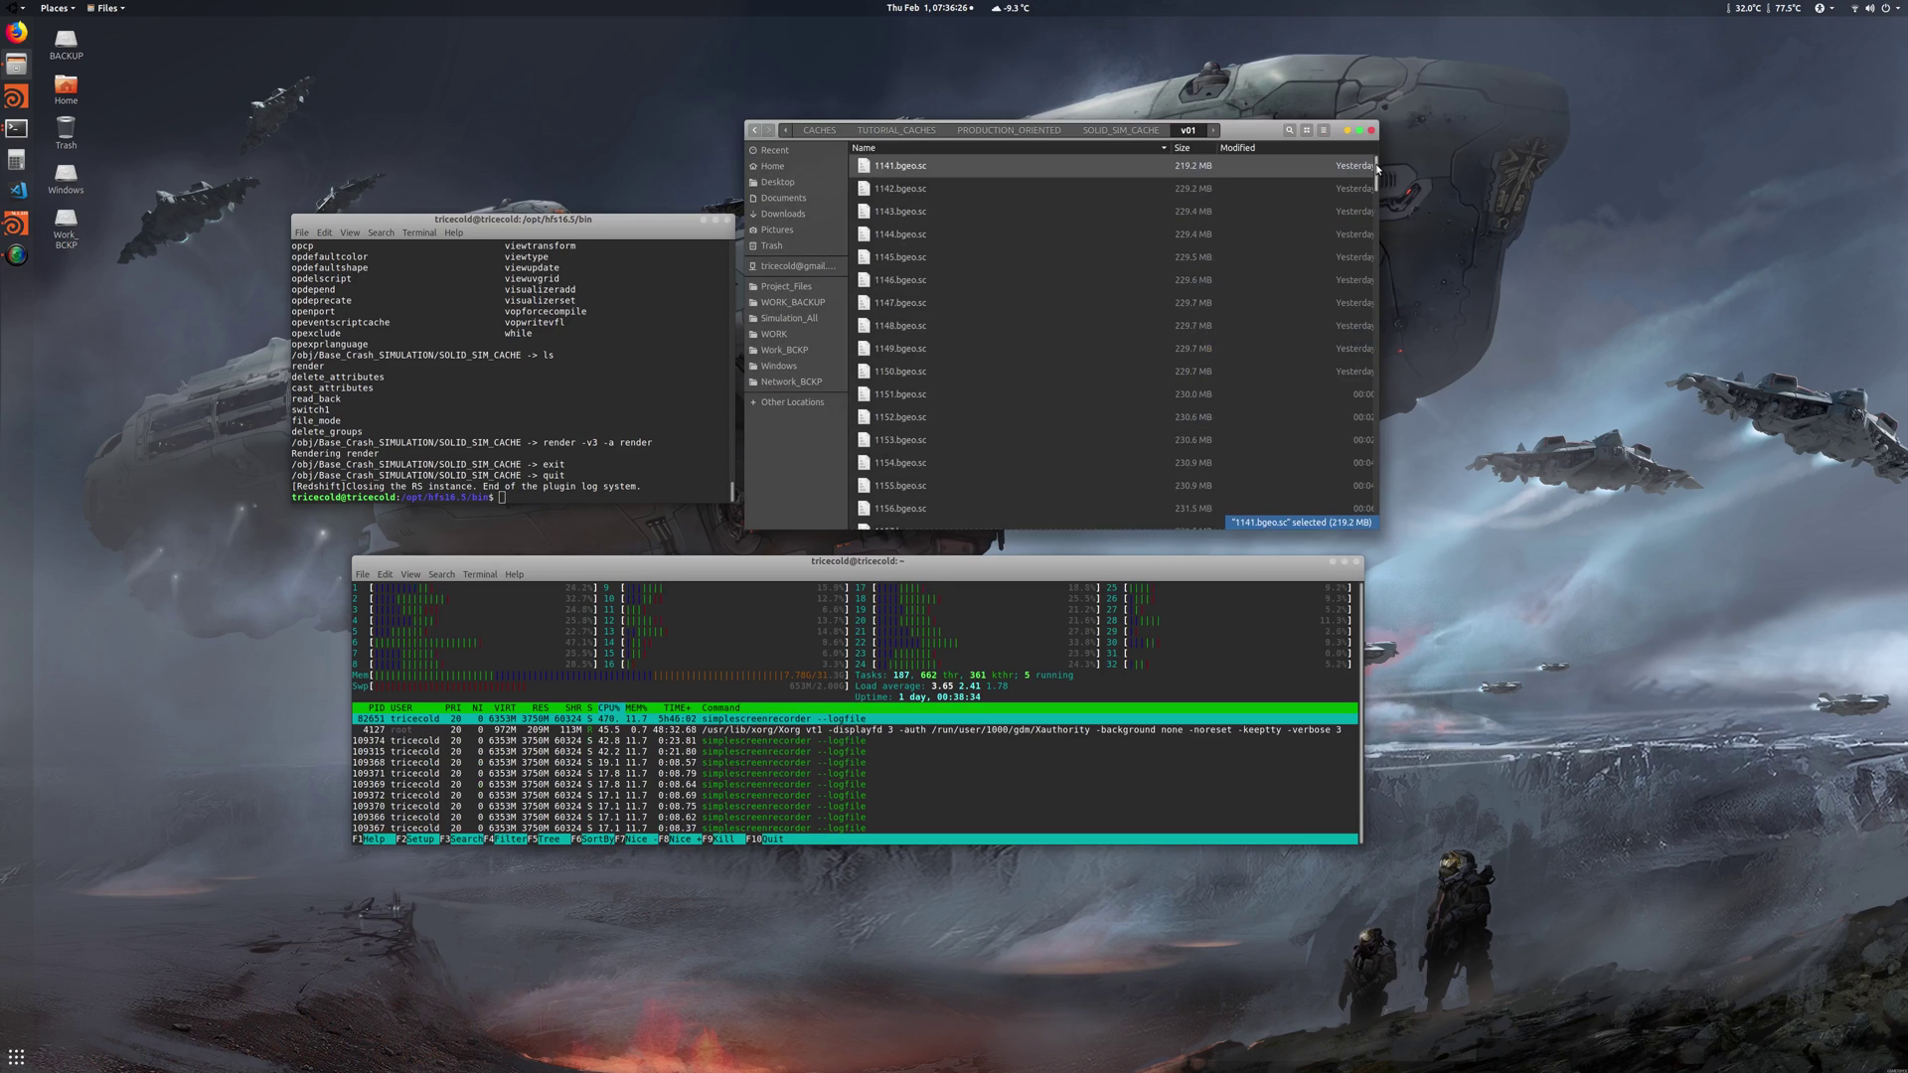
Enlarge the v01 folder window and review the modification times of the last cached frames up to 1300.bgeo.sc
left_click_drag(1375, 165, 1426, 537)
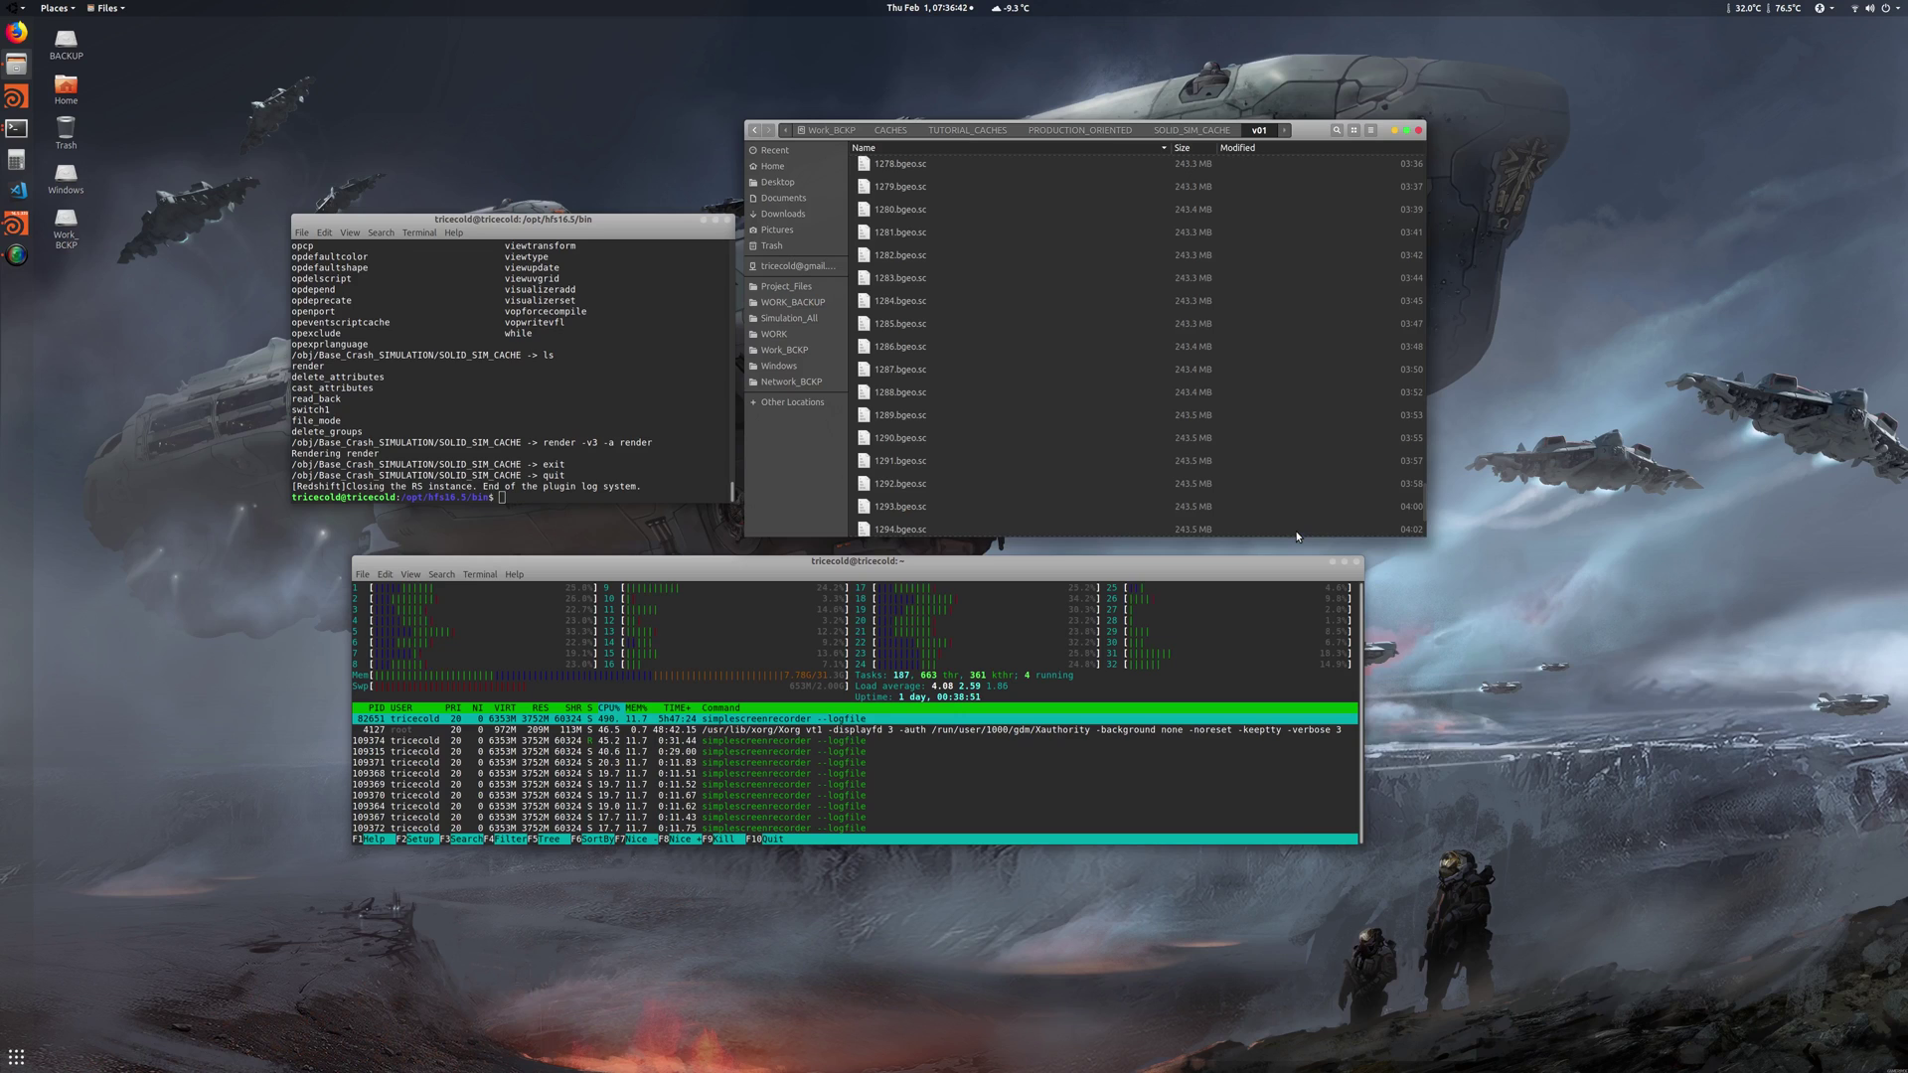
scroll(1375, 503, "down", 2)
scroll(1368, 450, "down", 3)
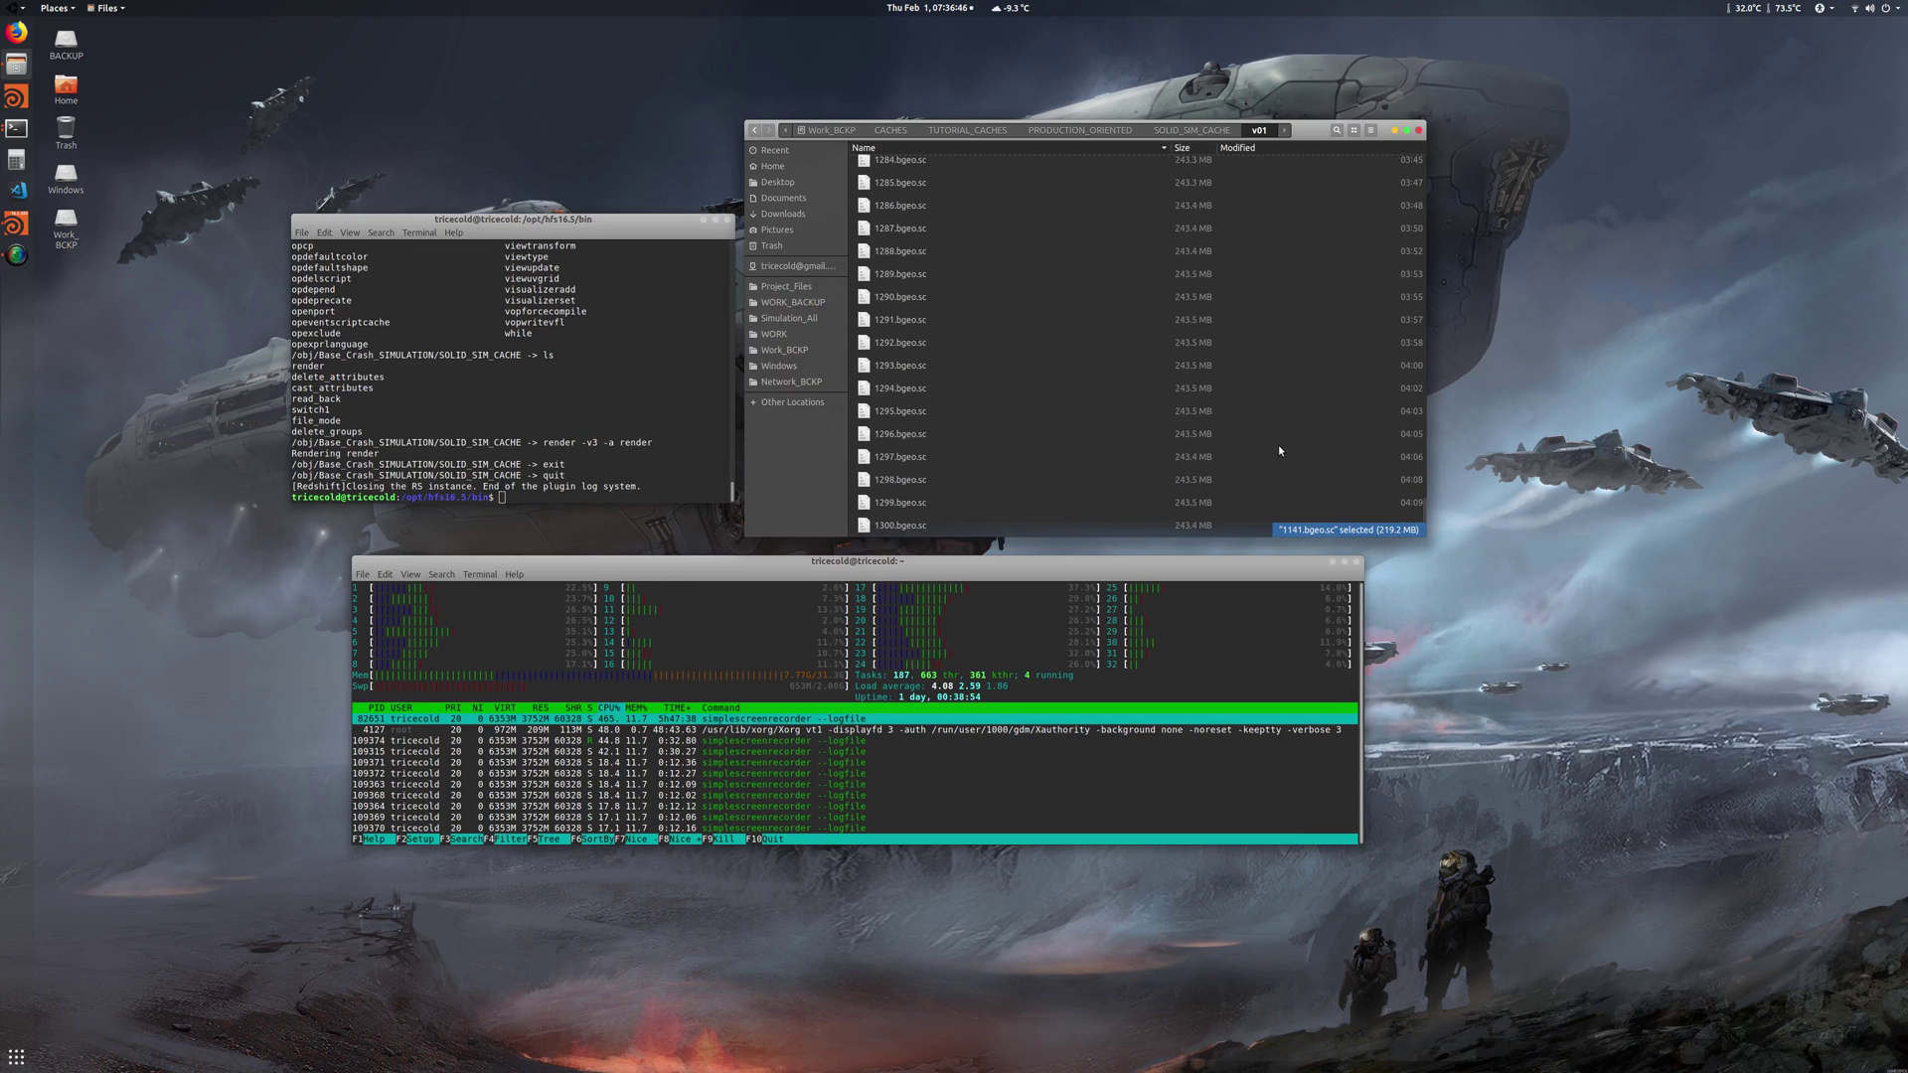
scroll(1282, 437, "up", 2)
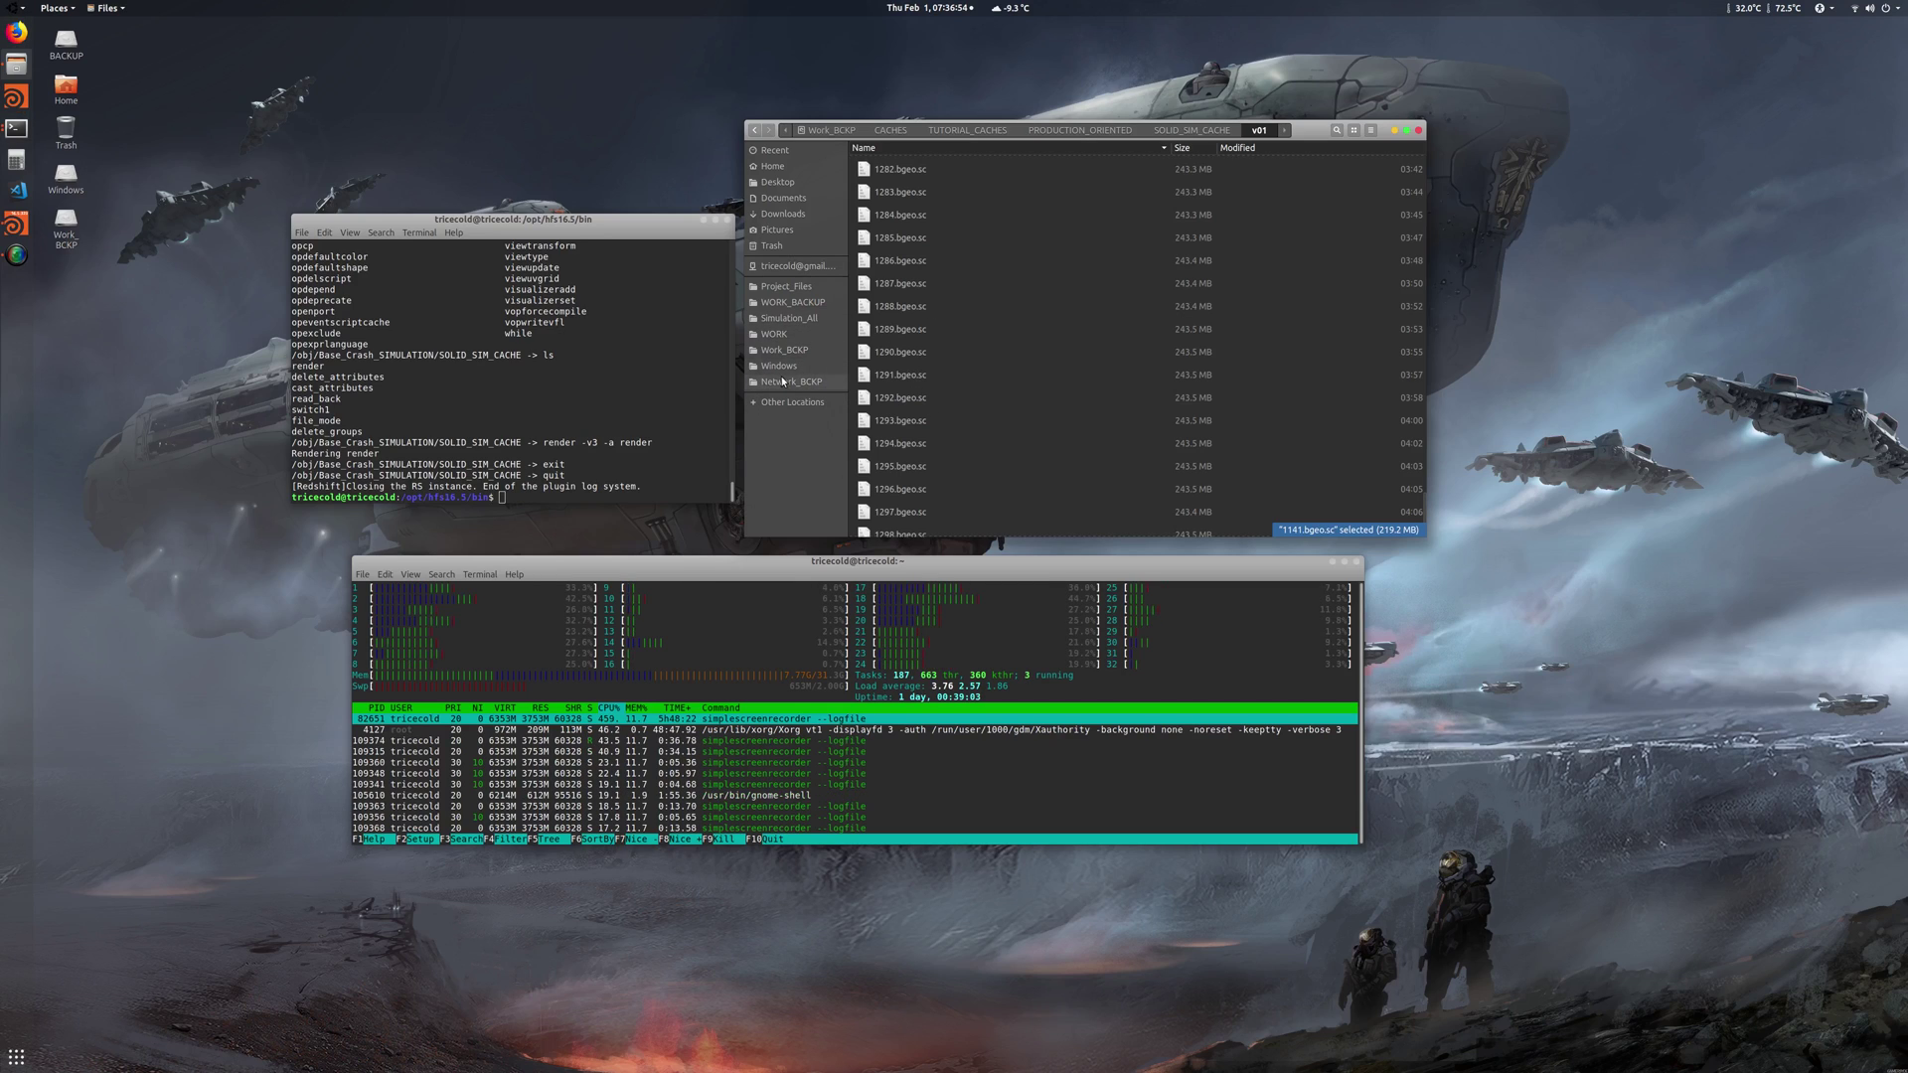
Examine the properties of 1294.bgeo.sc, including its timestamps and default application, and close them
right_click(896, 443)
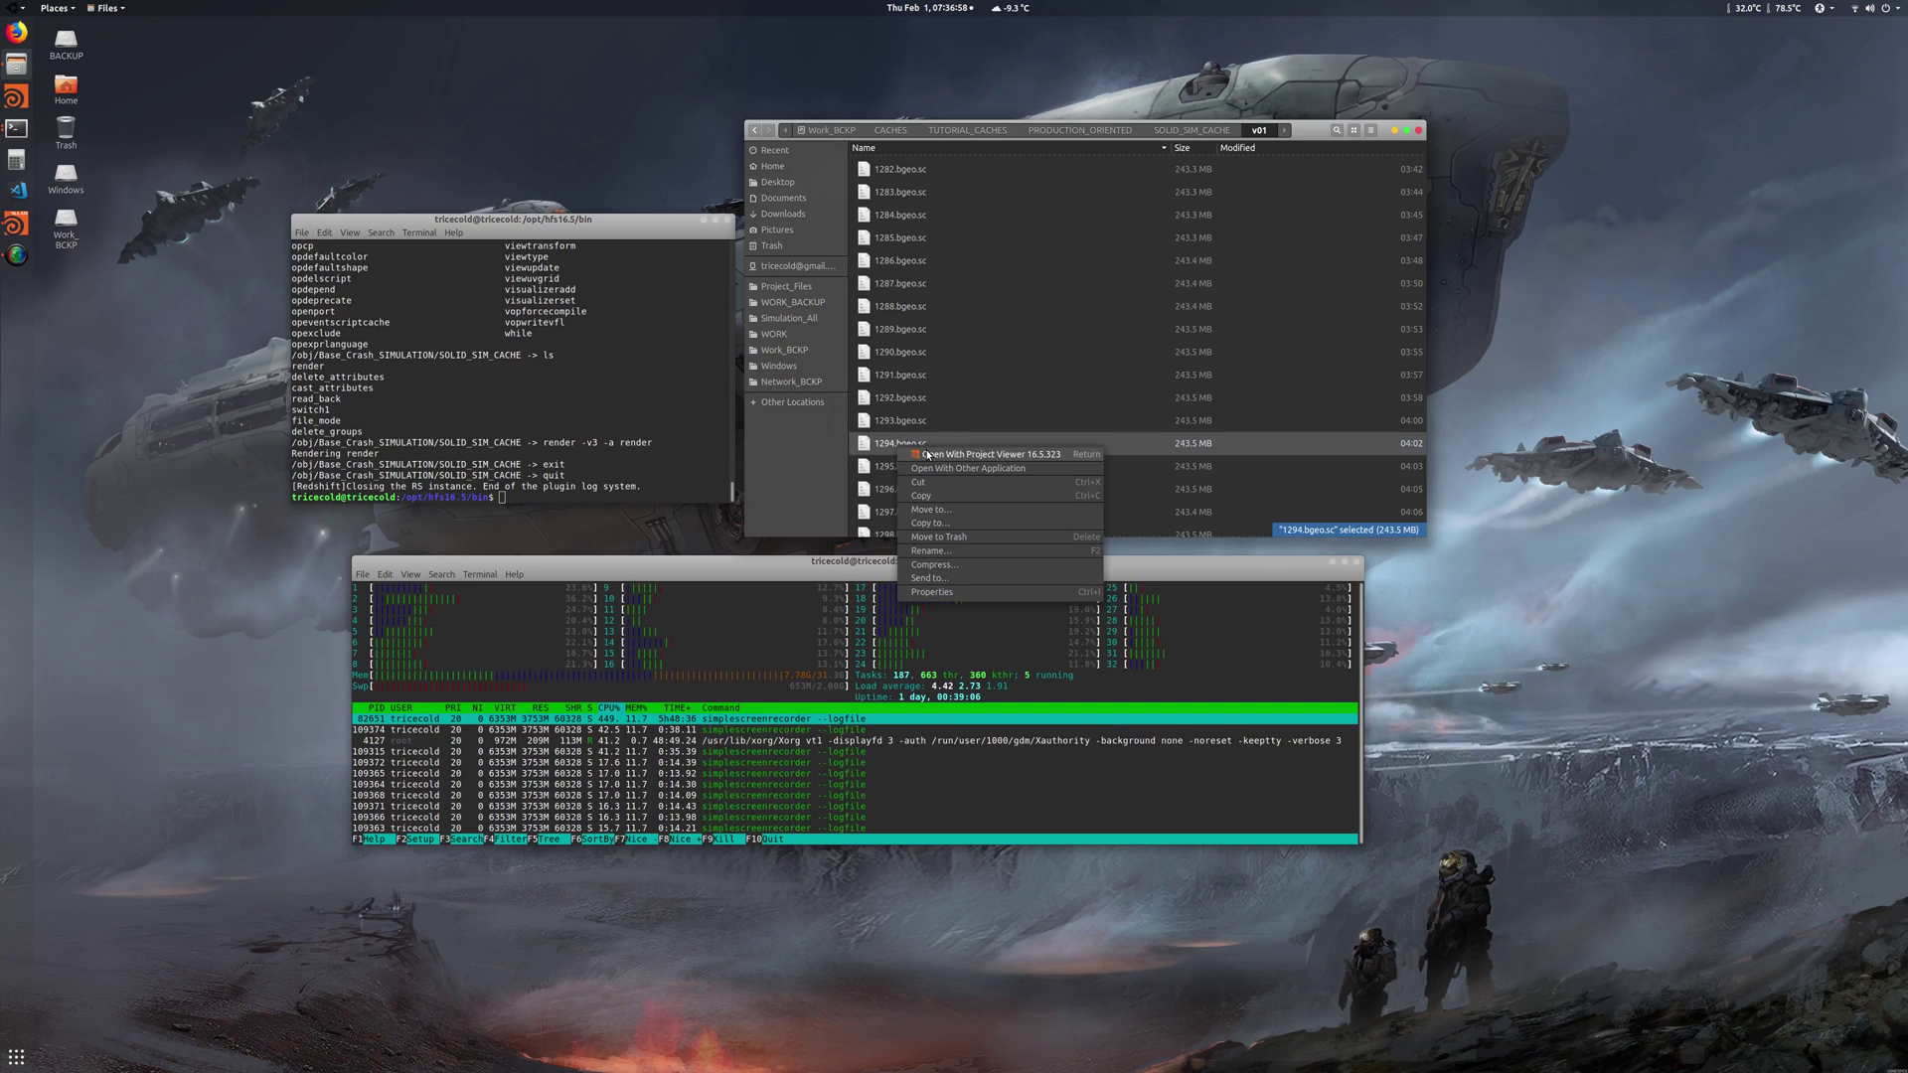
left_click(966, 595)
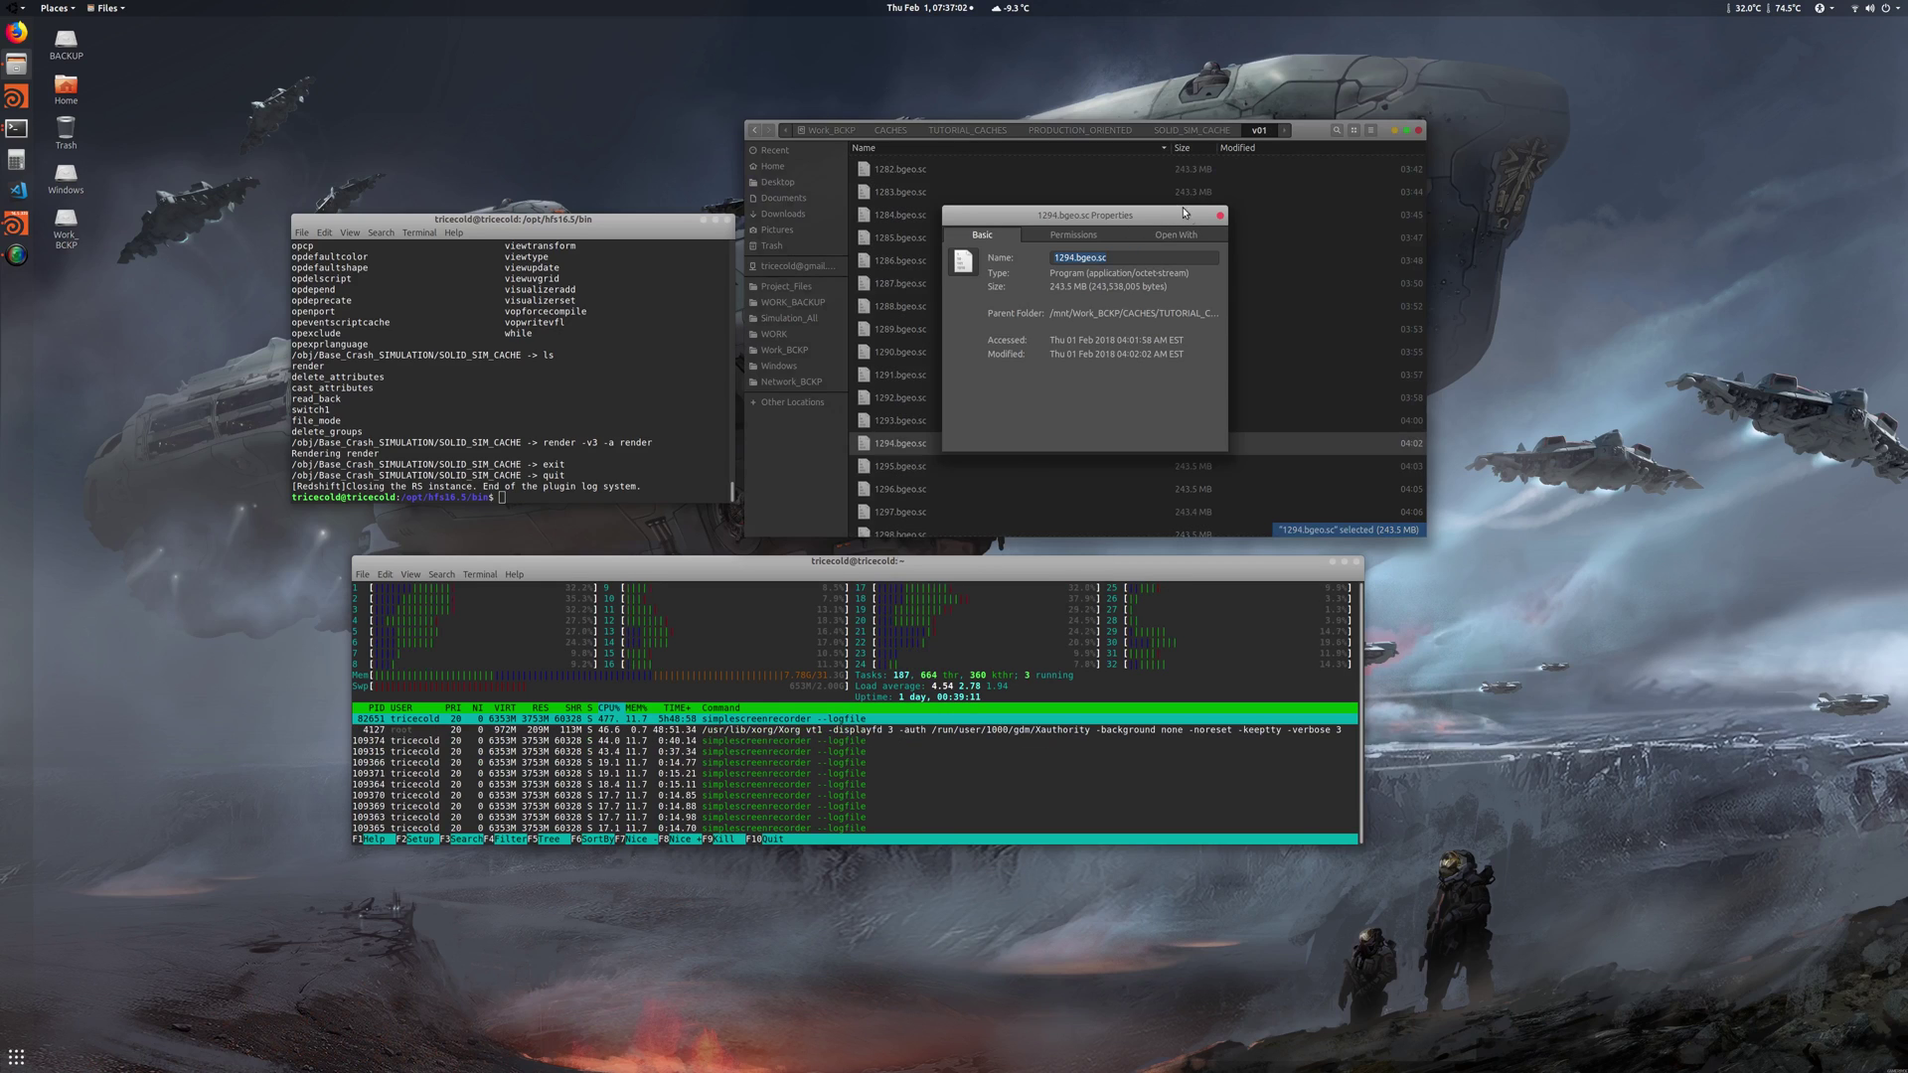
left_click(1149, 239)
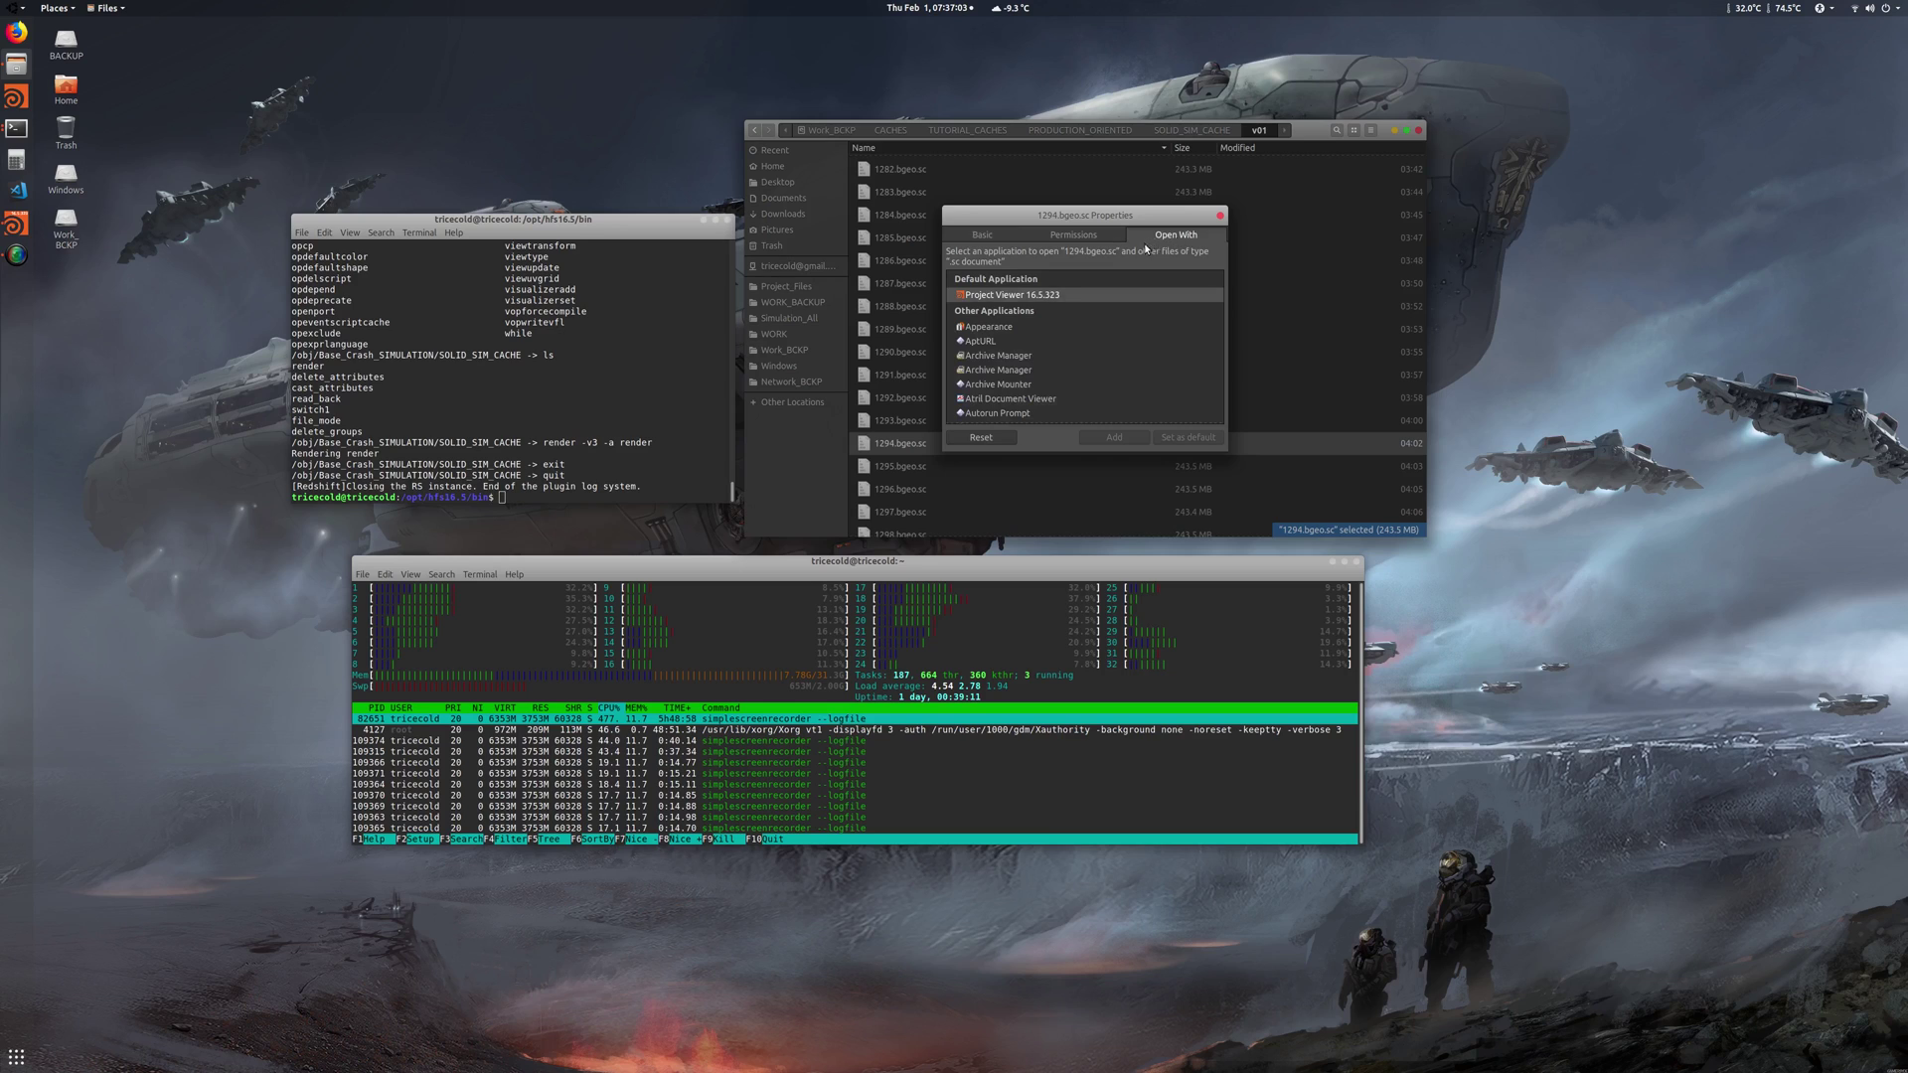
left_click(1221, 216)
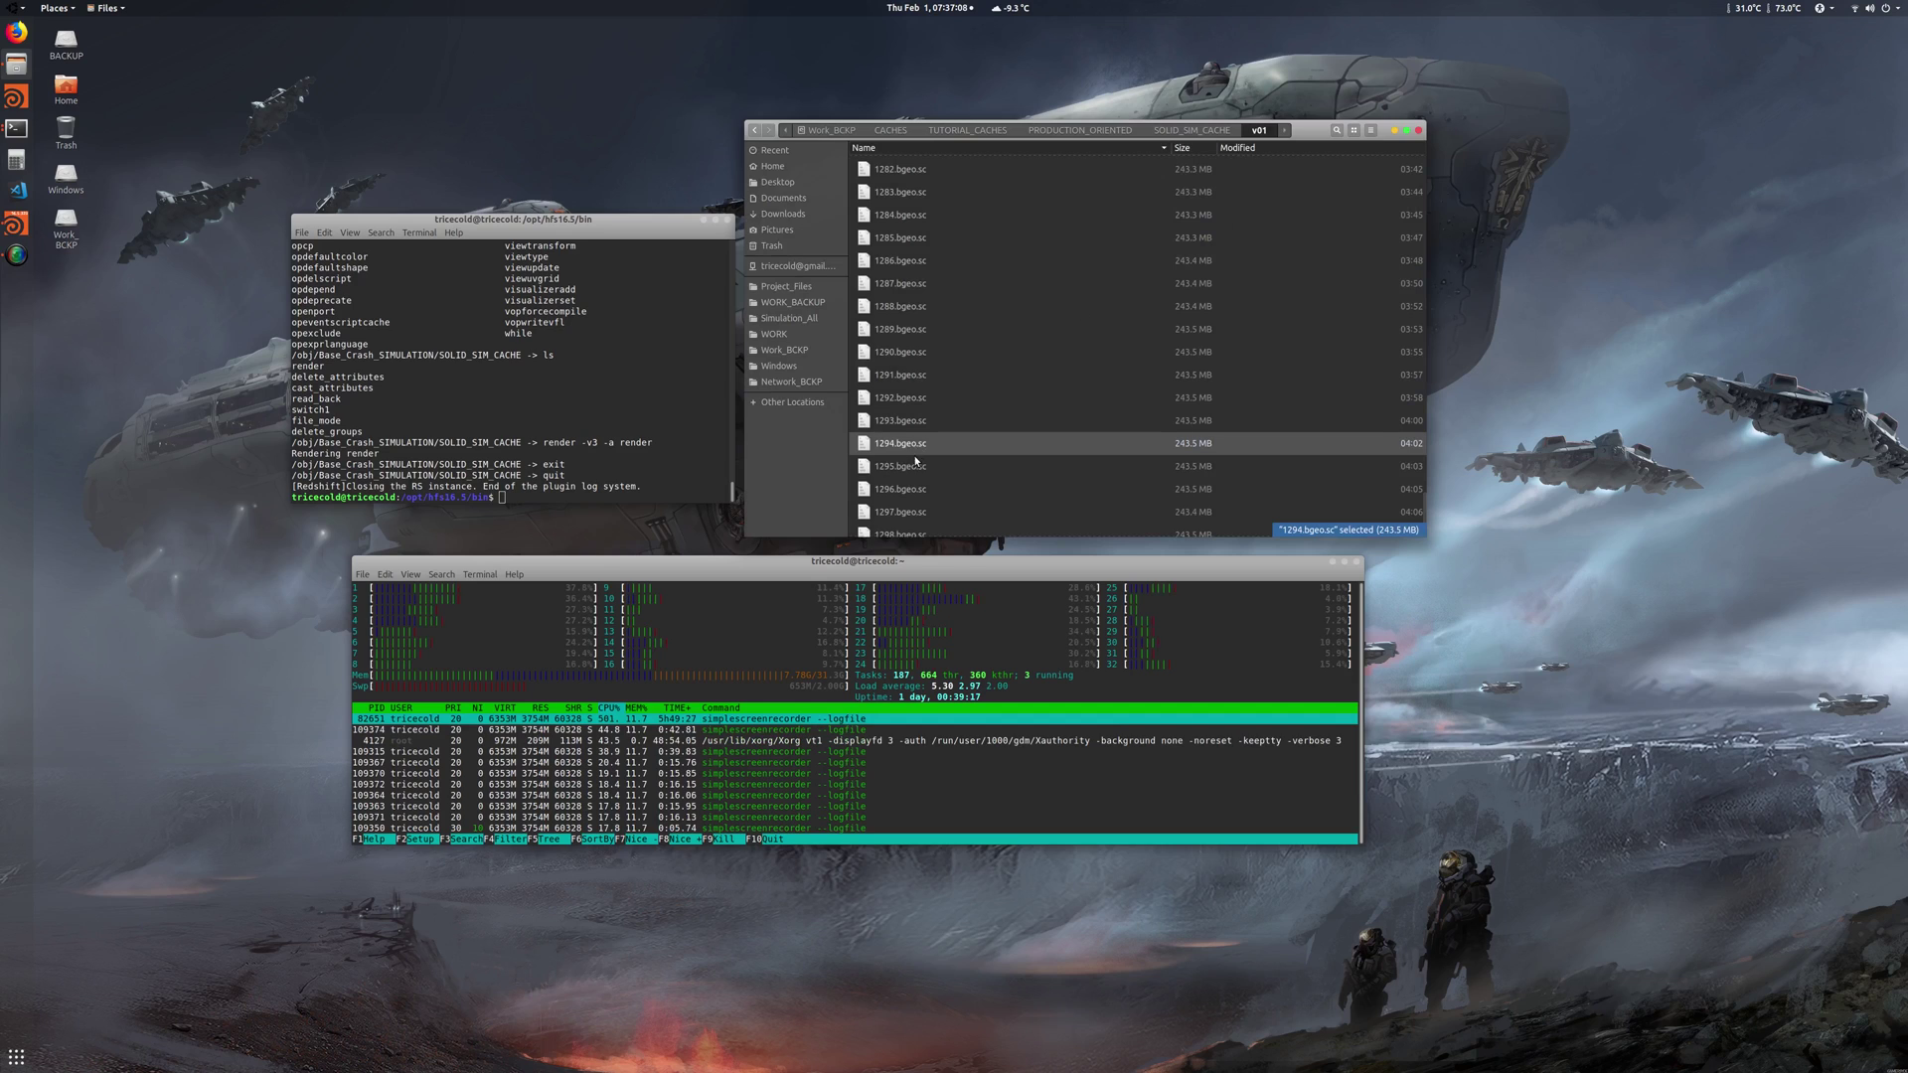
Open the cached frame 1203.bgeo.sc with Project Viewer 16.5.323
scroll(919, 448, "up", 5)
scroll(930, 413, "up", 20)
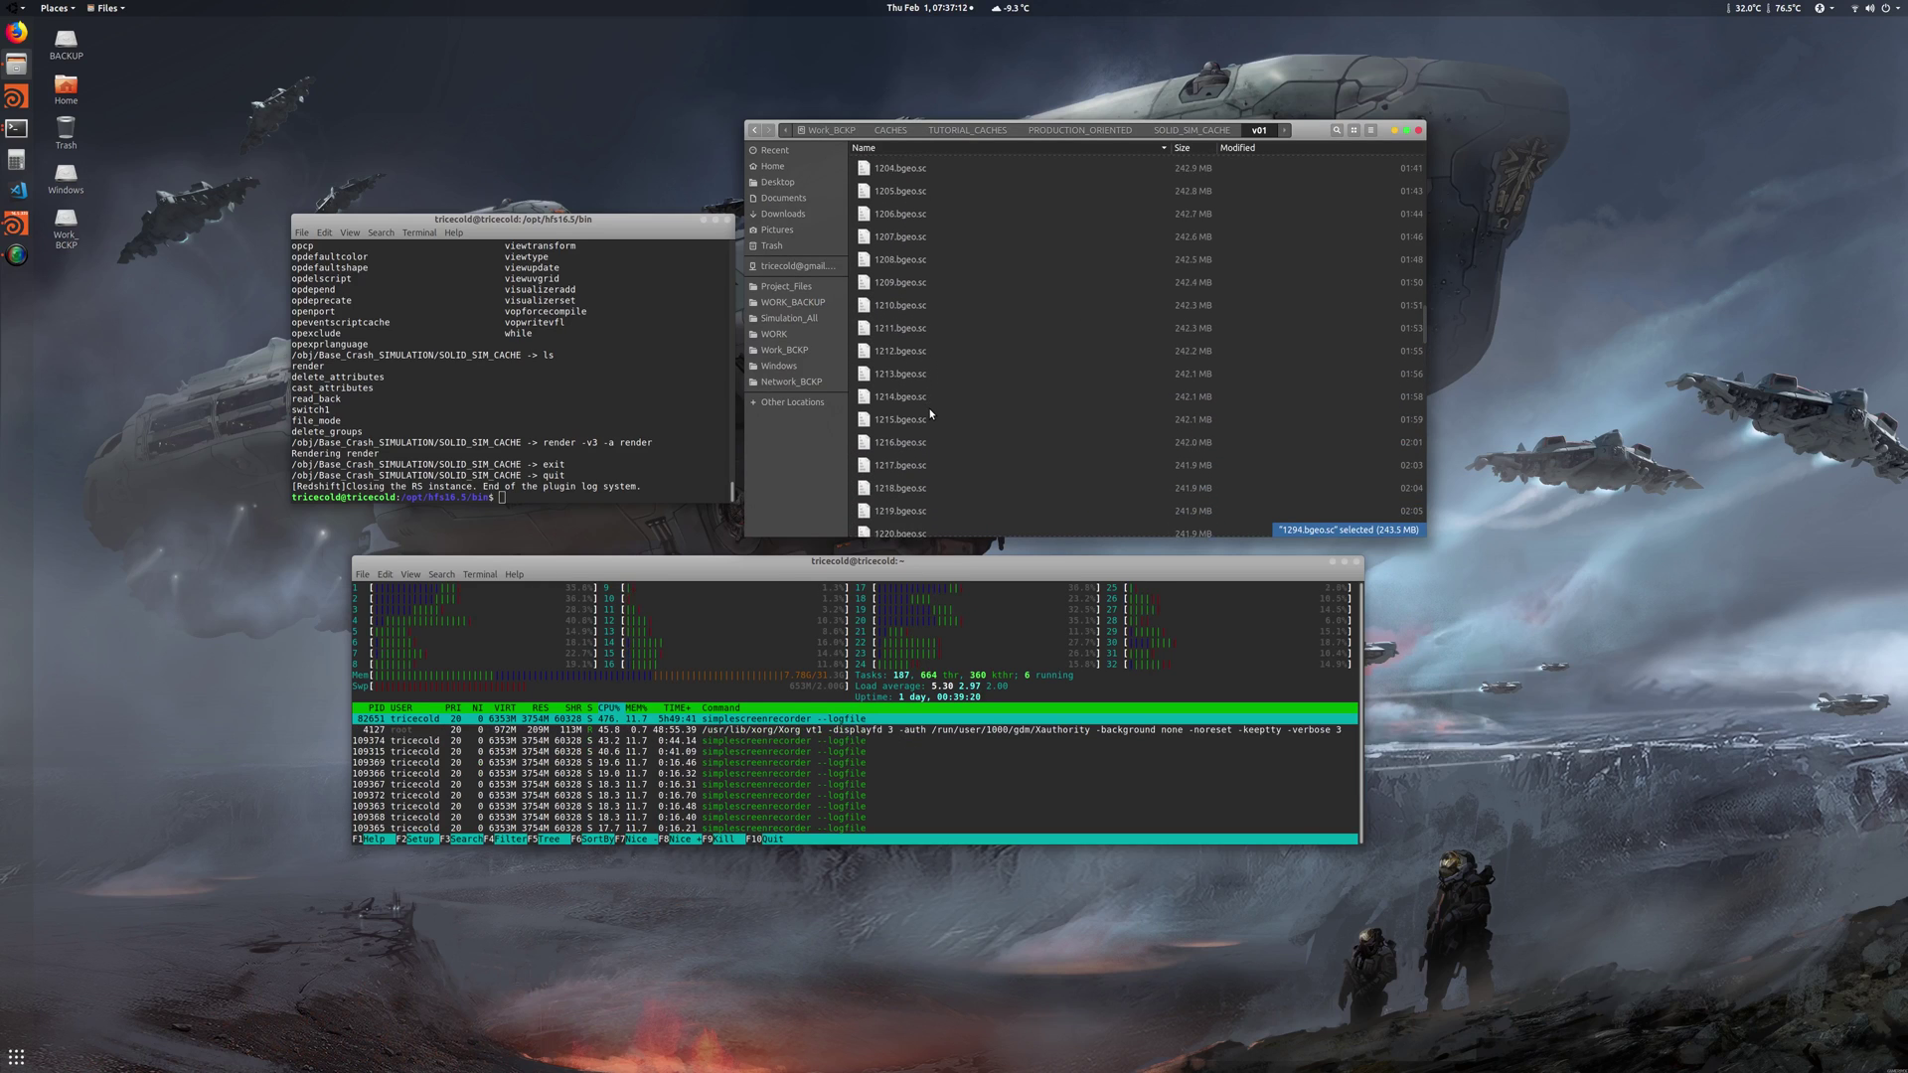
scroll(931, 414, "up", 2)
right_click(897, 269)
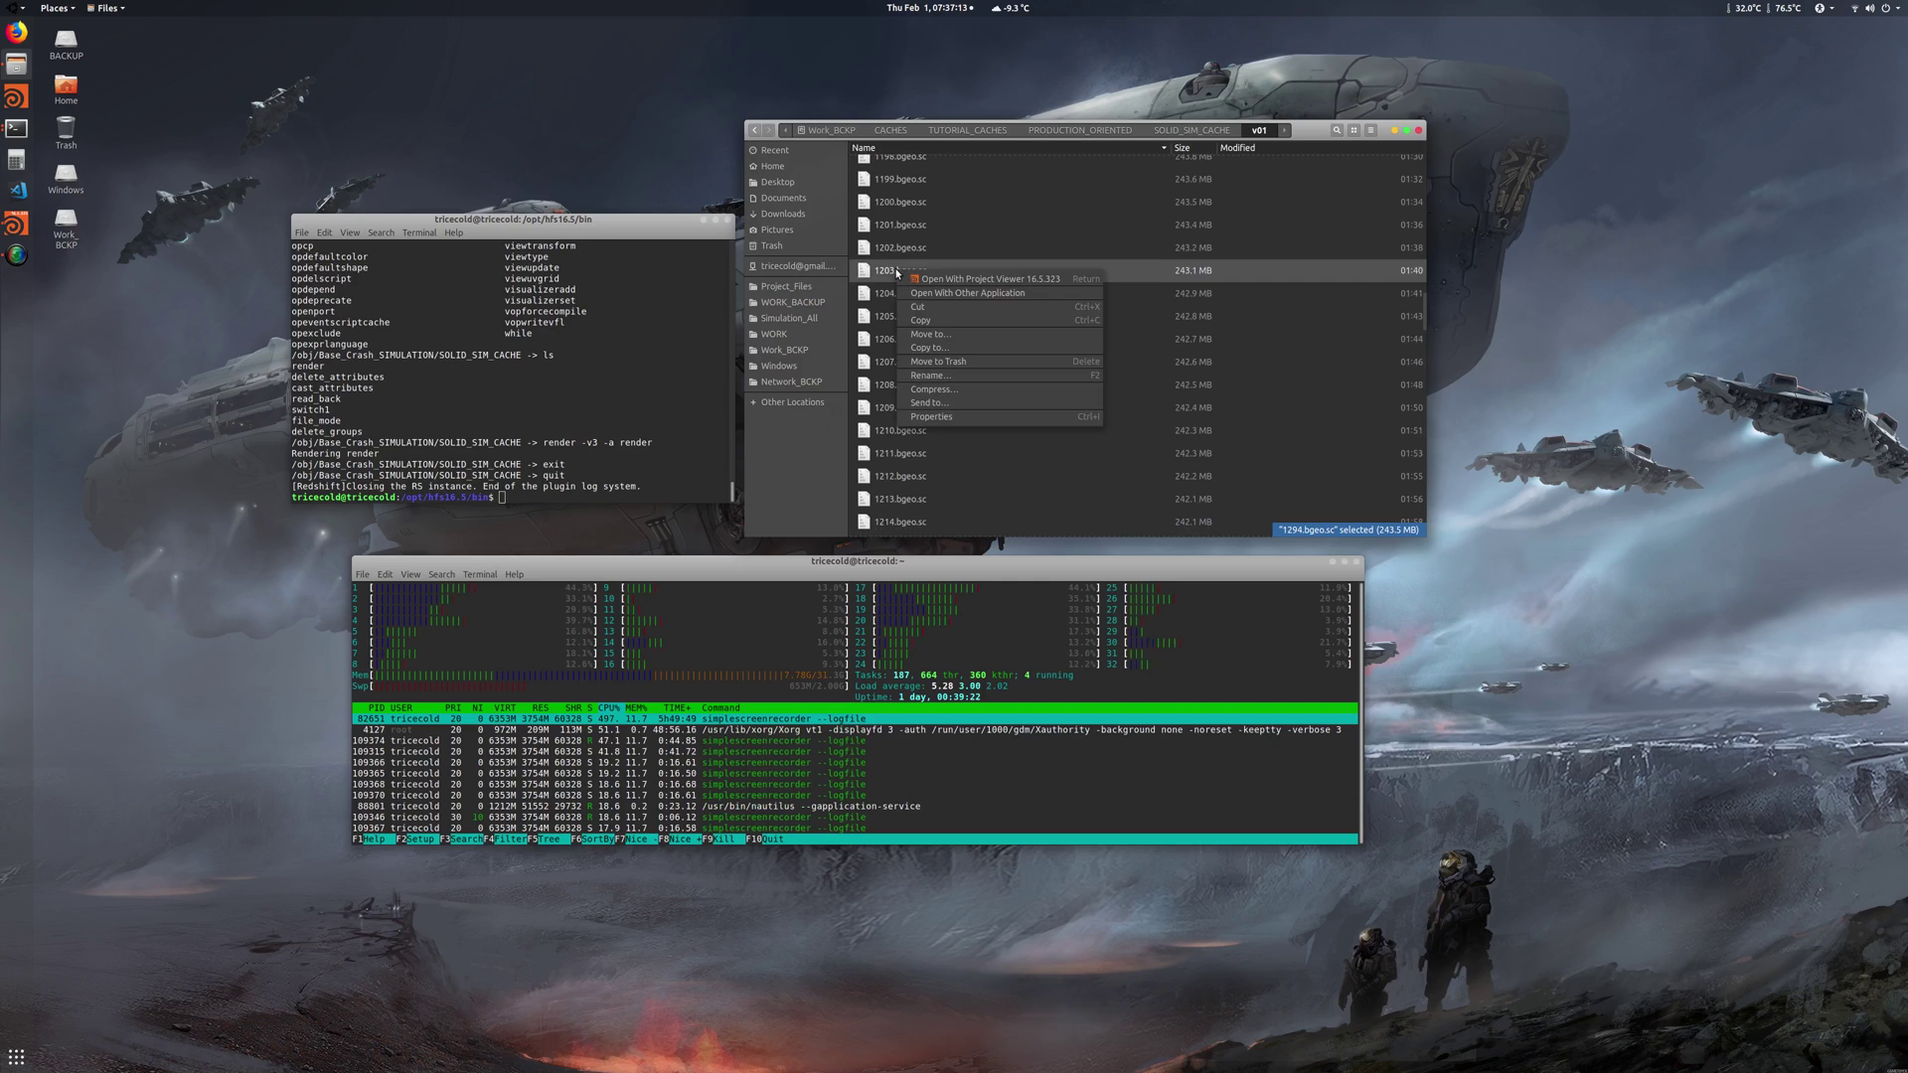
left_click(968, 278)
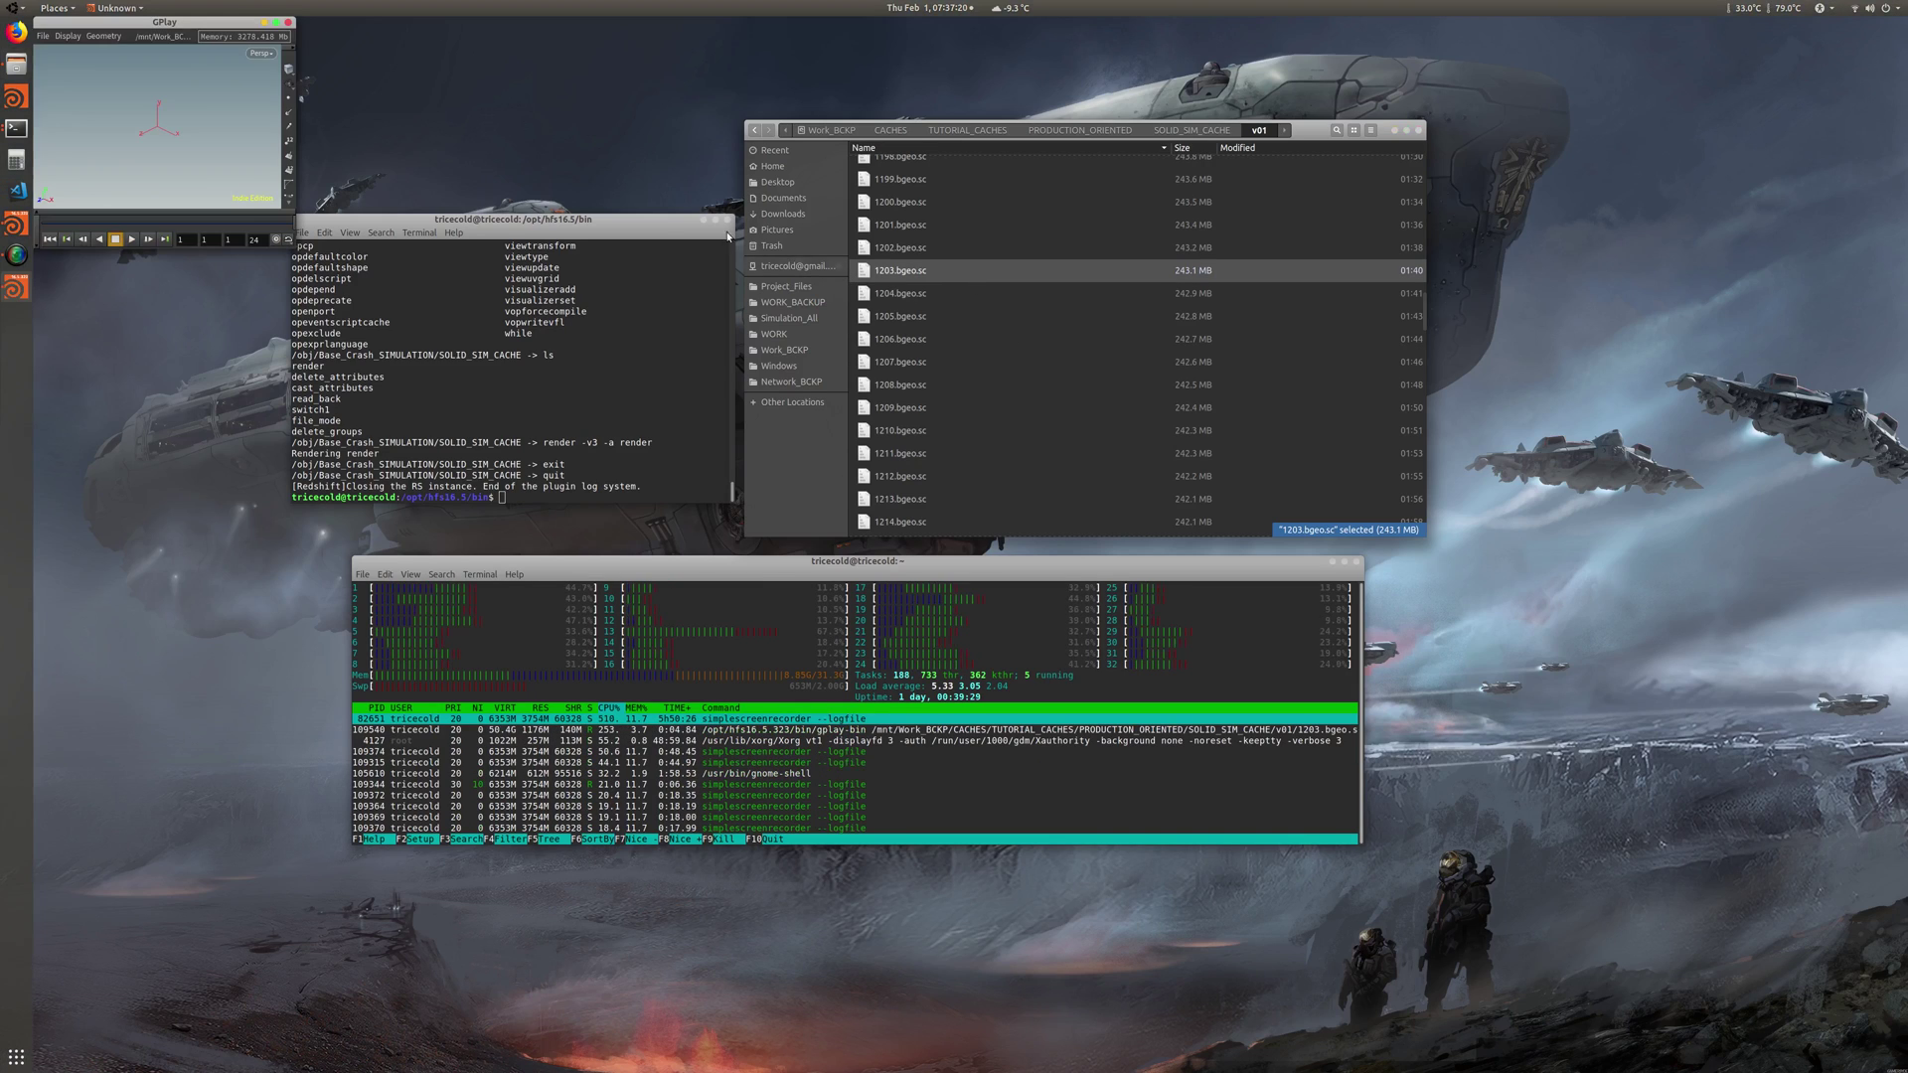
Enlarge the GPlay window, orbit around the cached geometry of frame 1203, and close the viewer
left_click_drag(167, 28, 584, 157)
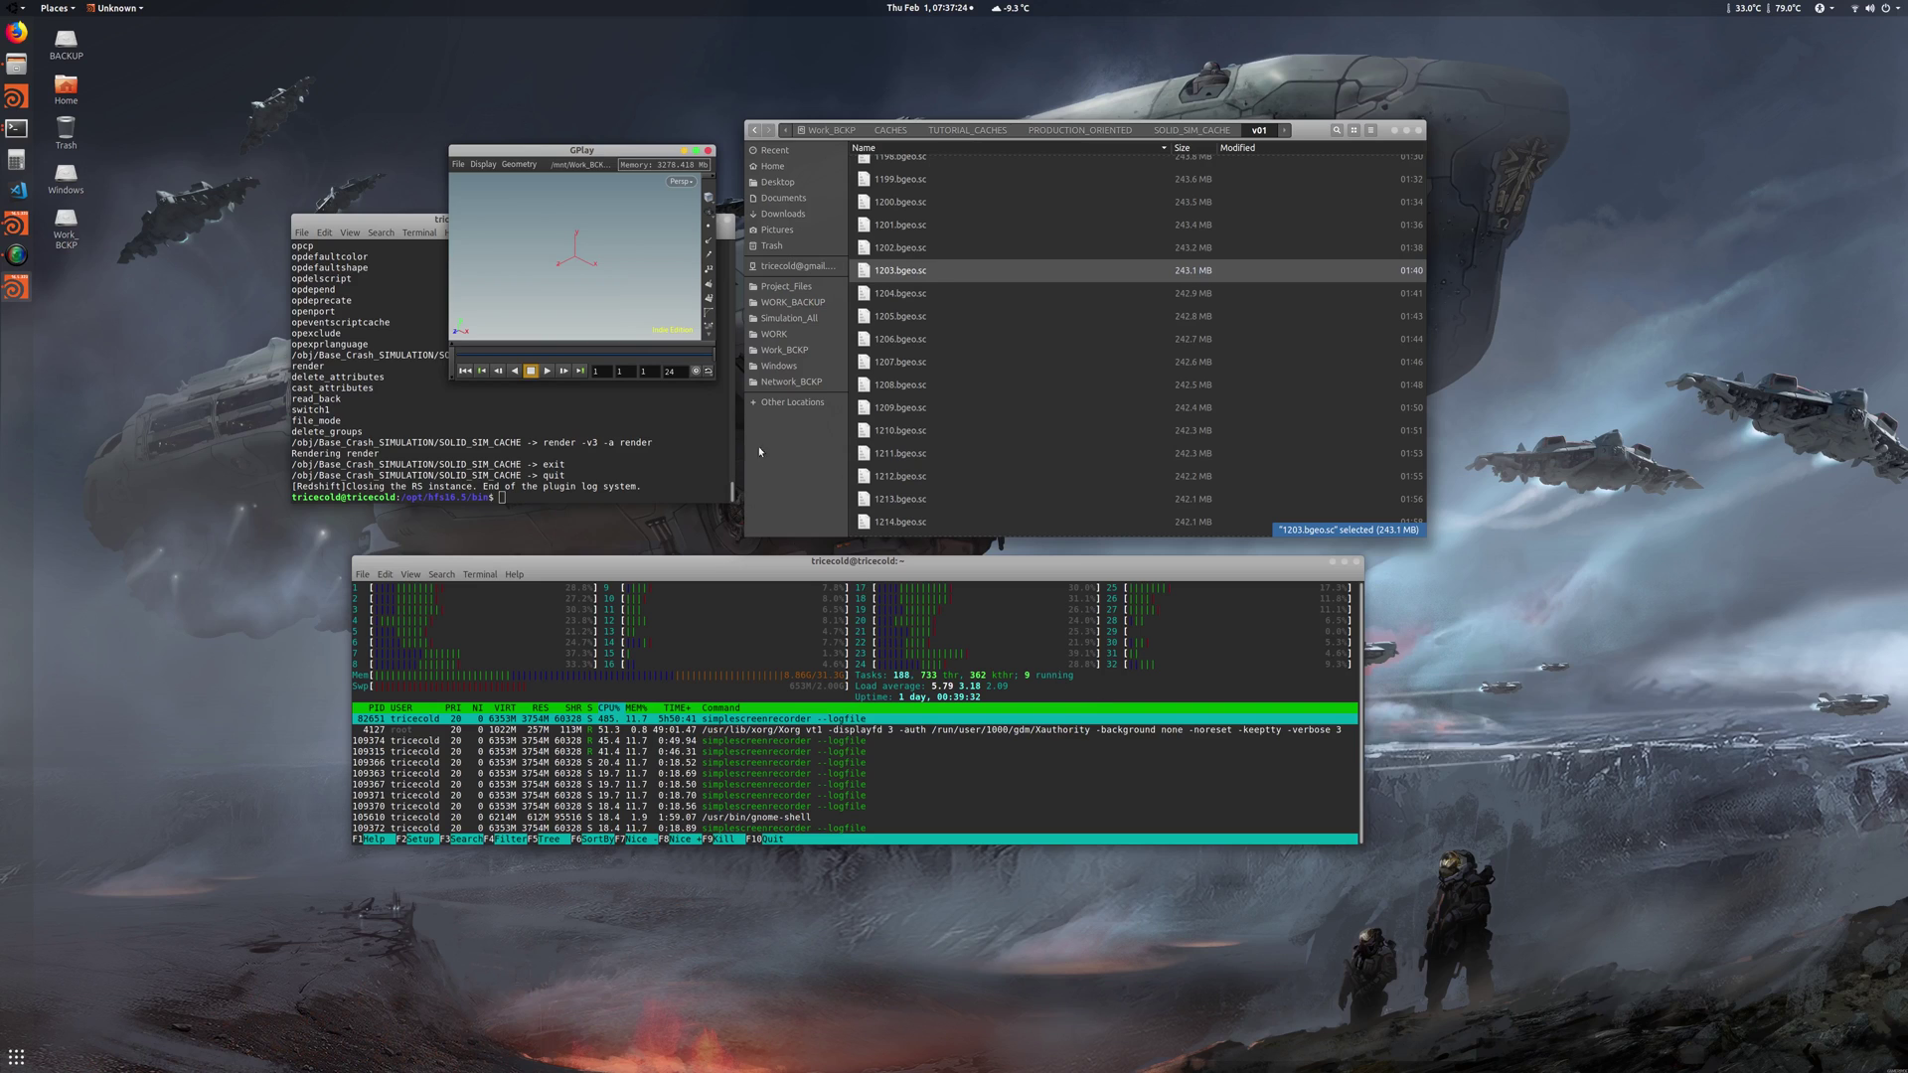
left_click_drag(614, 153, 660, 137)
left_click_drag(754, 367, 1121, 798)
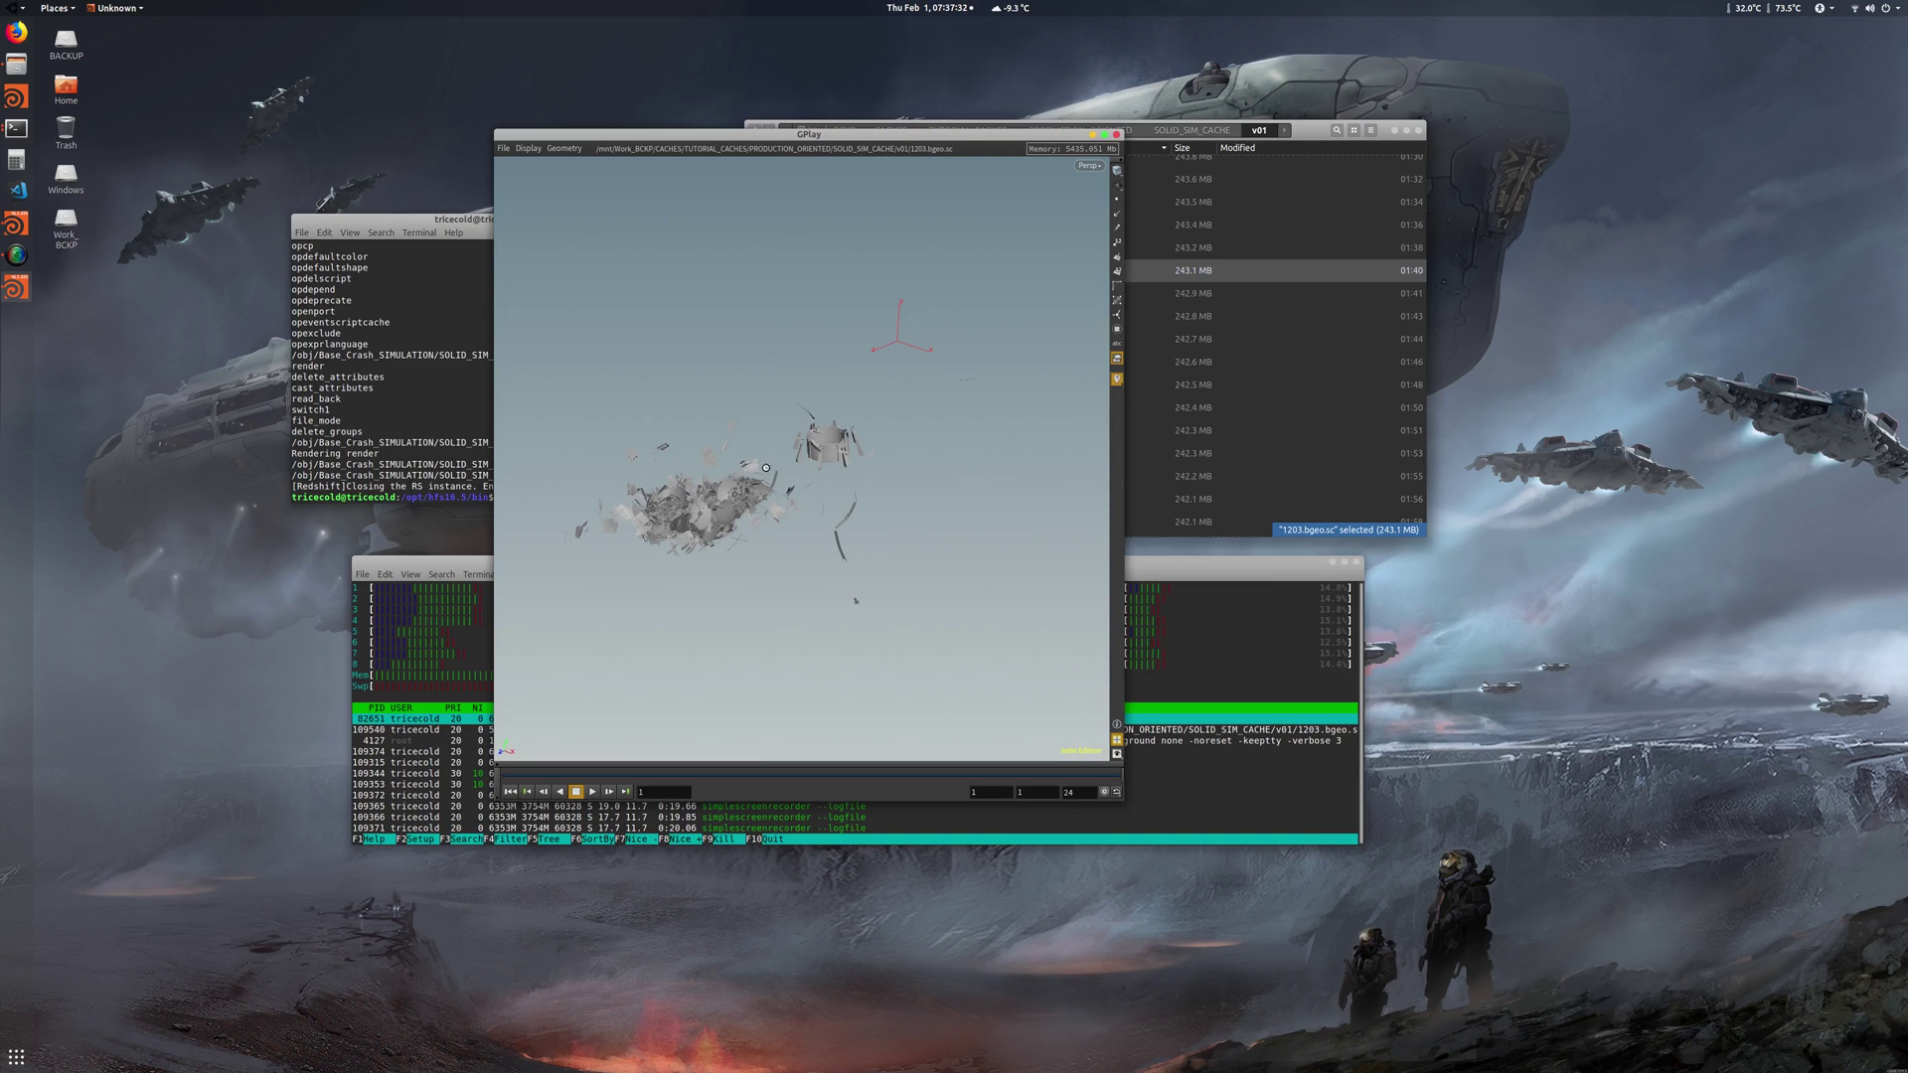
left_click_drag(770, 470, 947, 172)
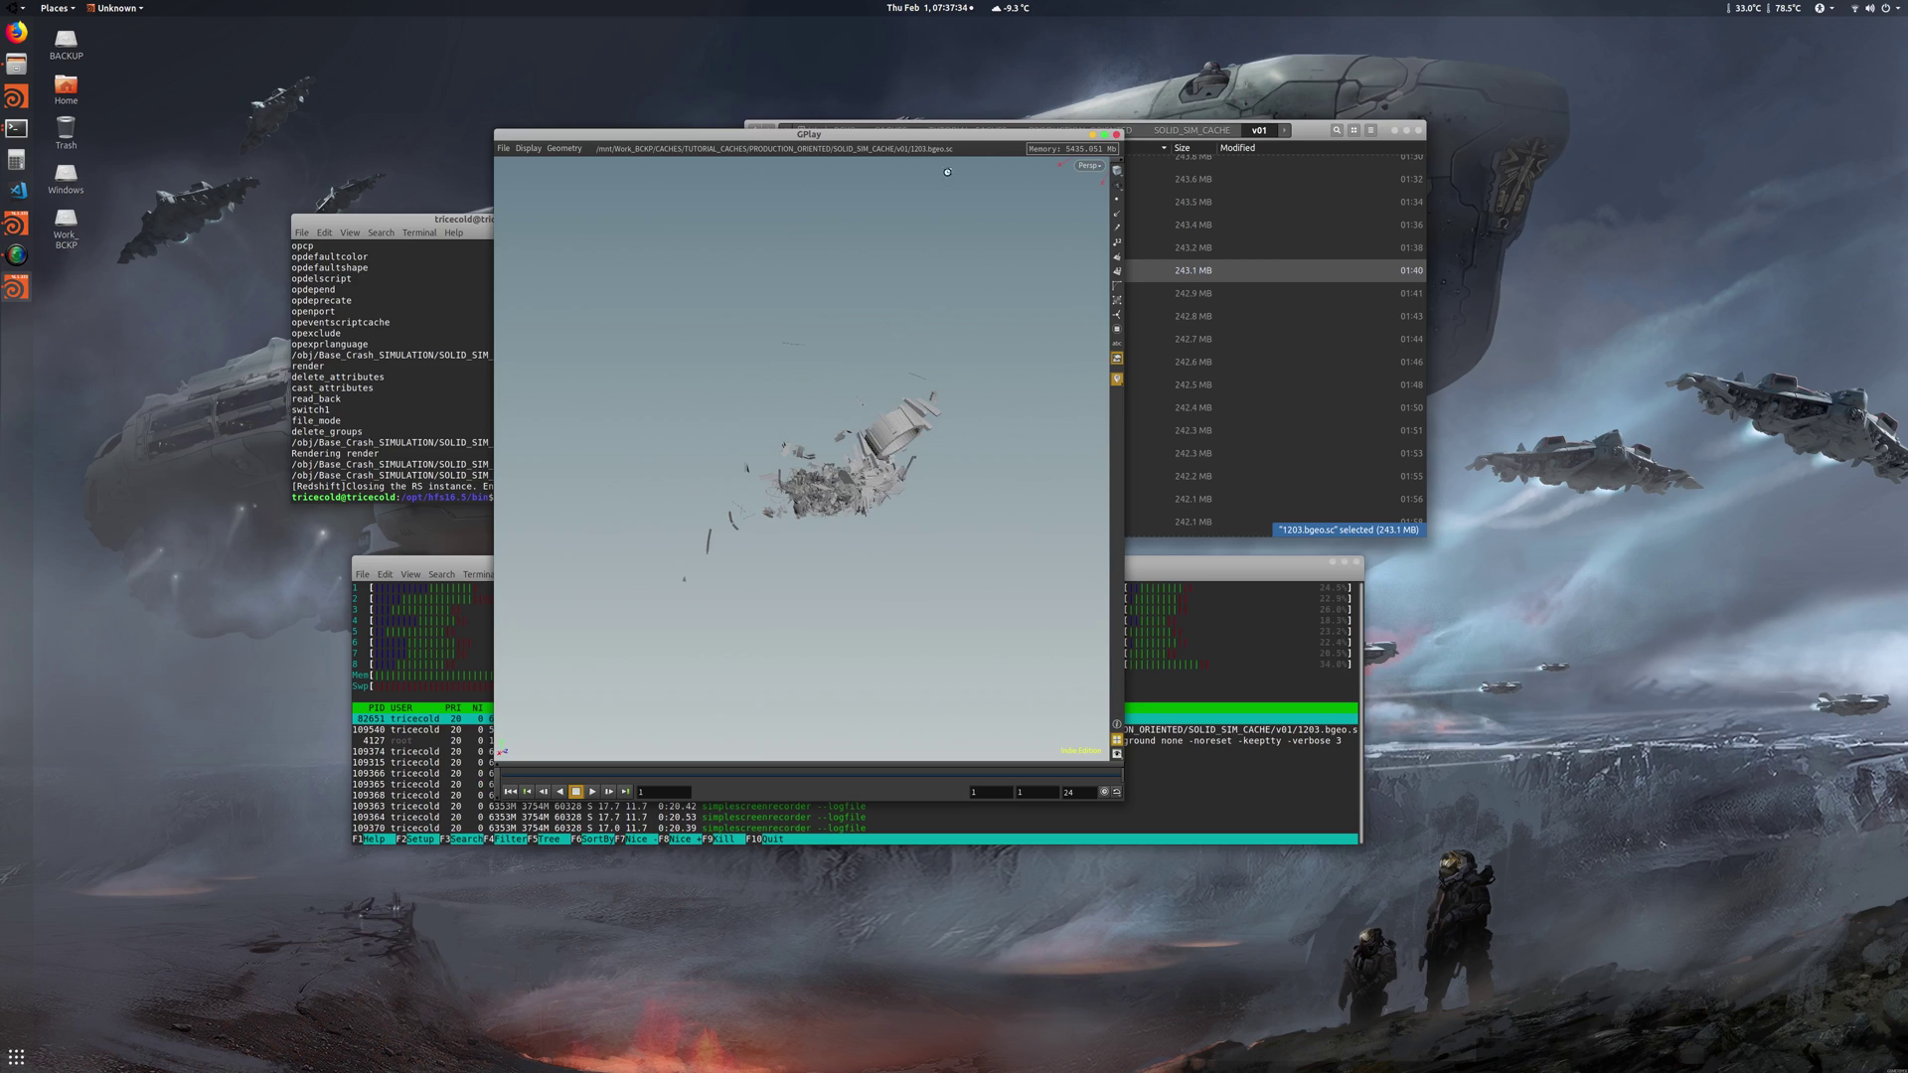
left_click(1115, 136)
Open 1160.bgeo.sc with Project Viewer 16.5.323, inspect the enlarged geometry from another angle, and close the viewer
scroll(1006, 266, "up", 10)
scroll(1008, 271, "up", 3)
right_click(918, 291)
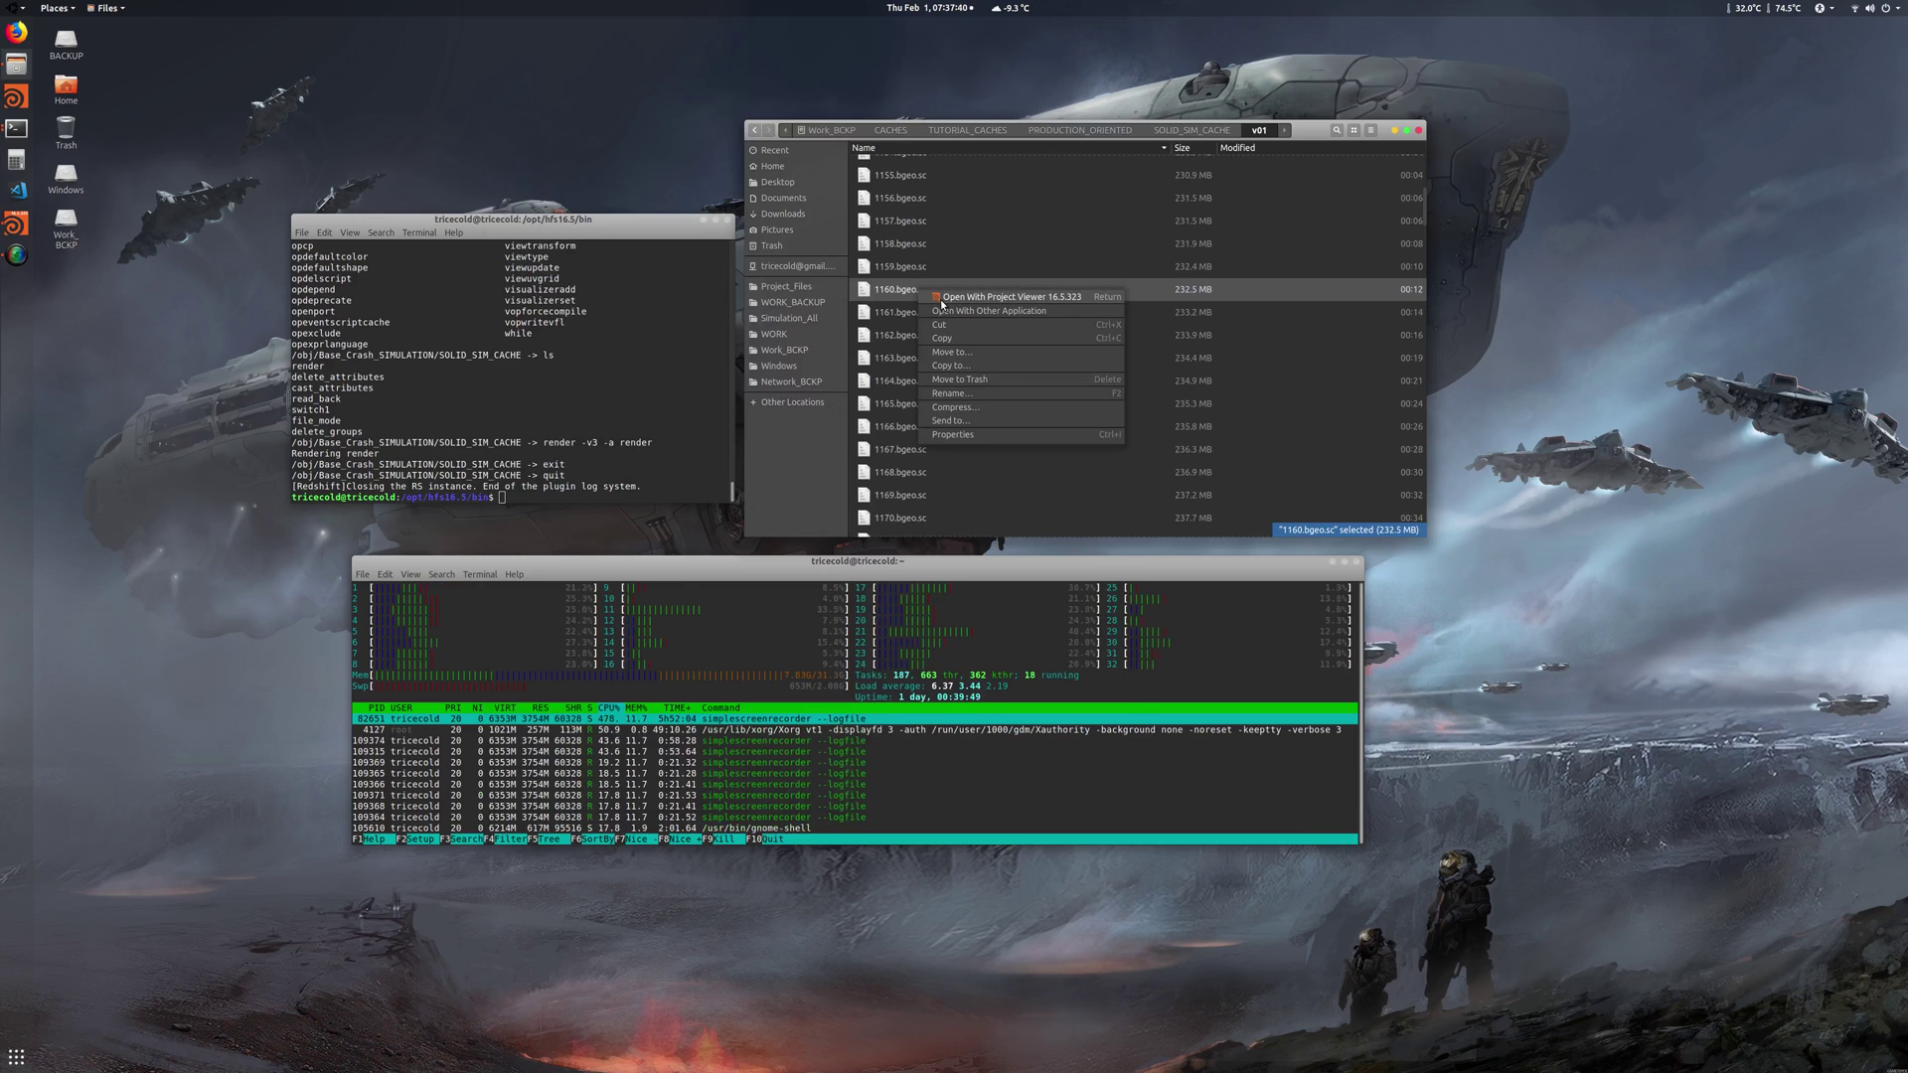
left_click(940, 298)
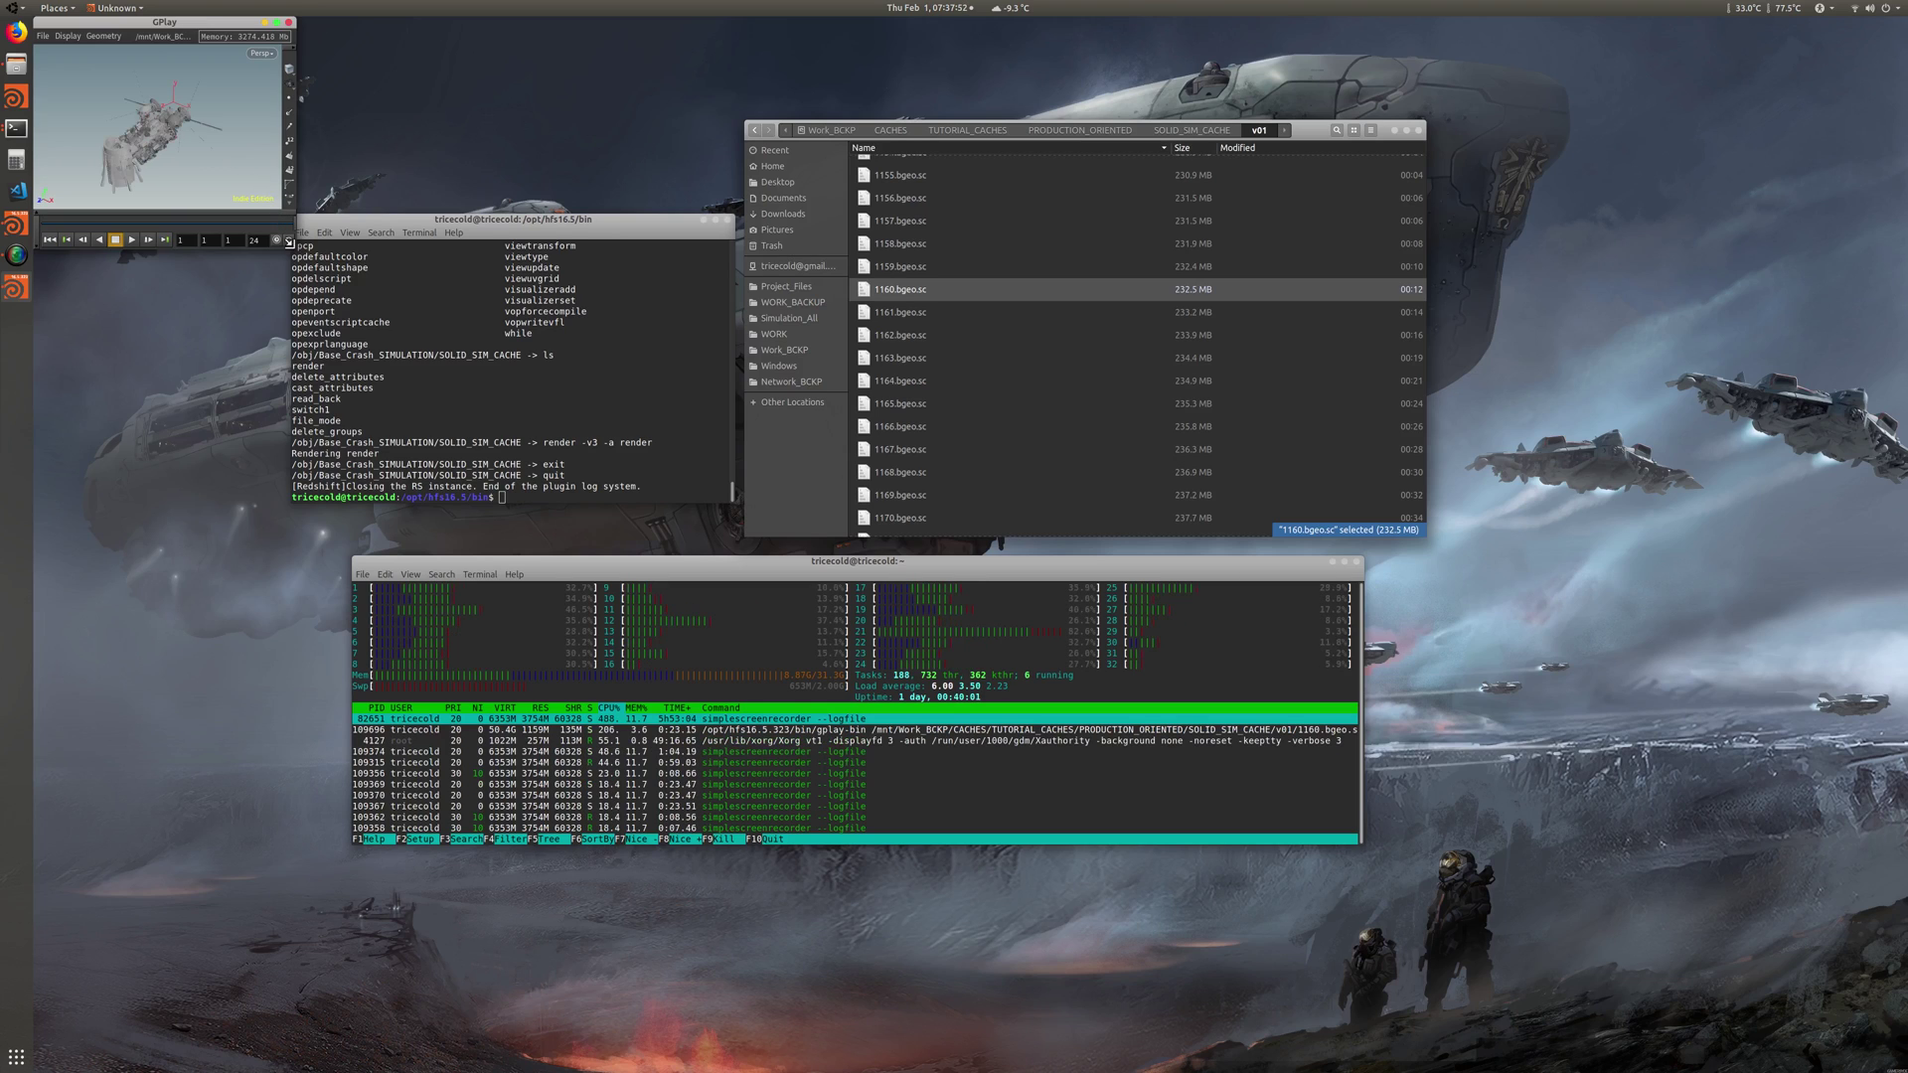
left_click_drag(295, 248, 1137, 883)
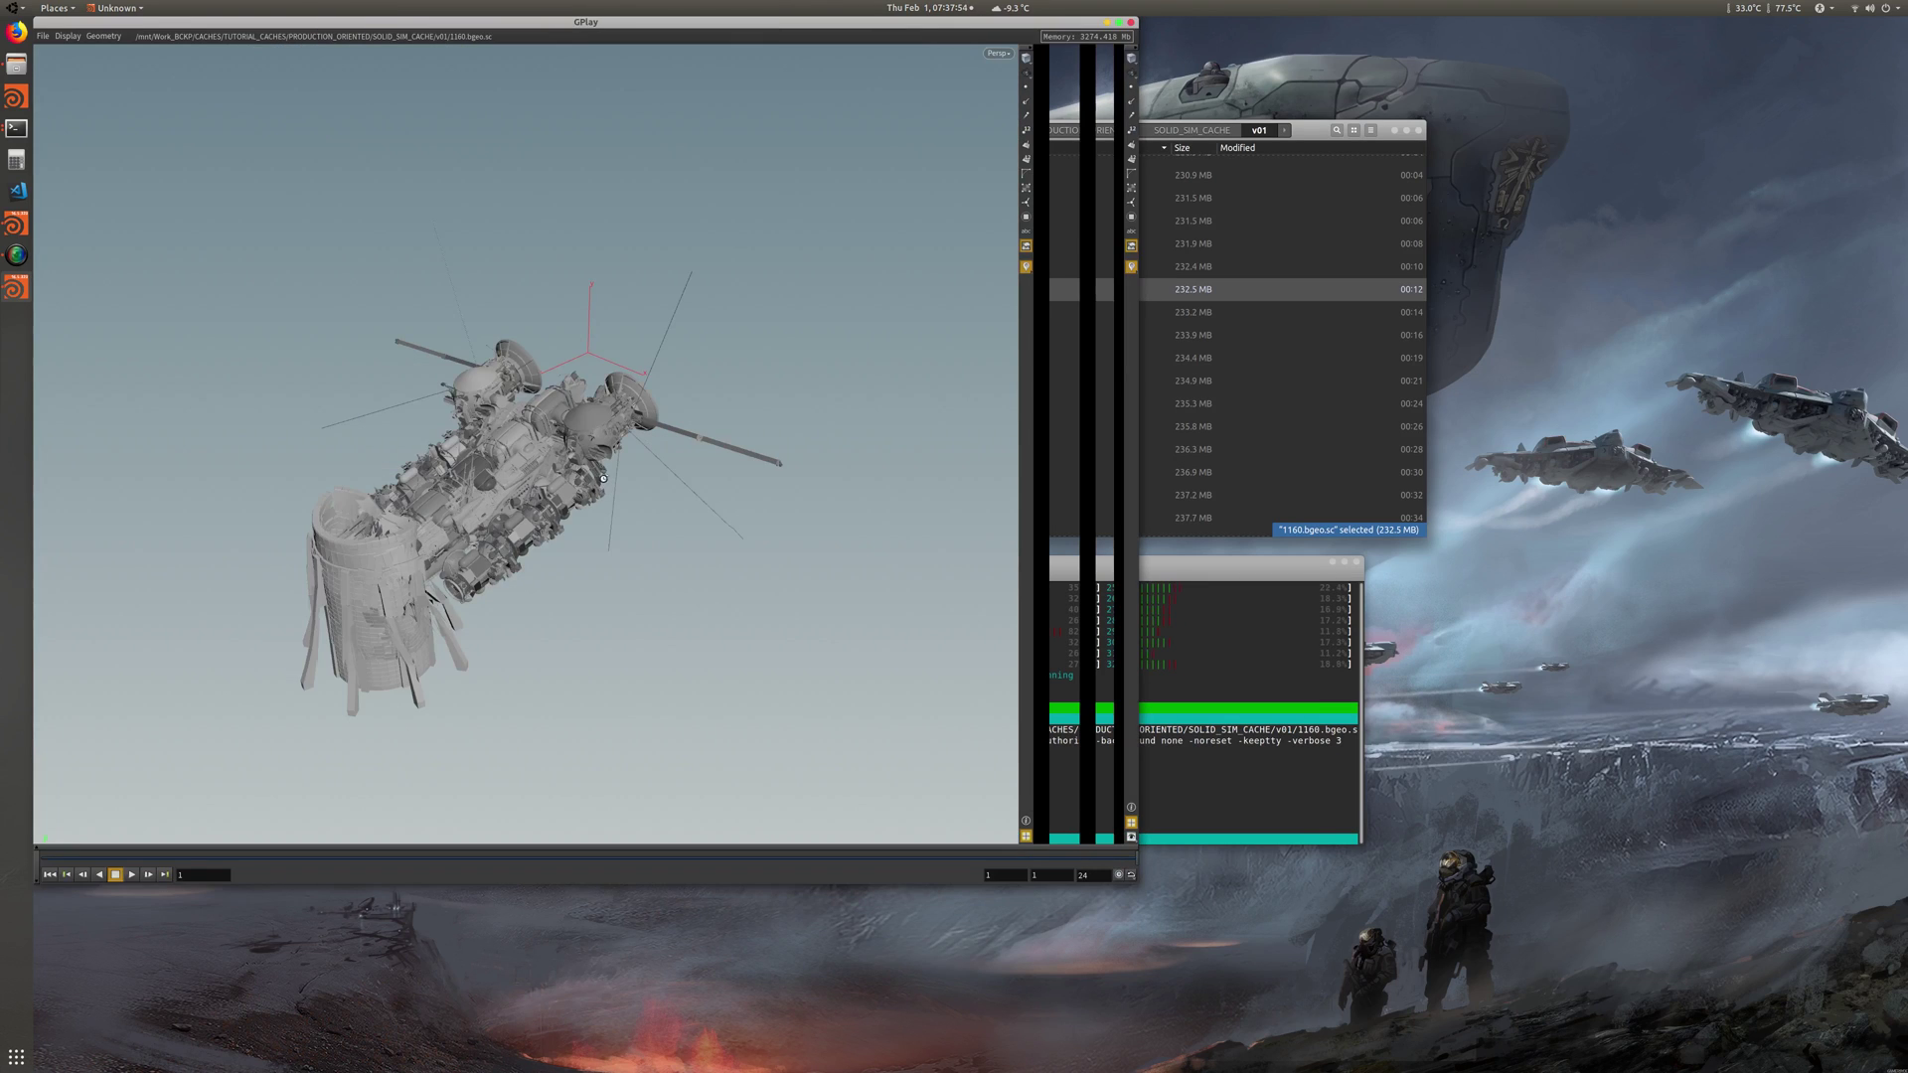
left_click_drag(421, 454, 613, 153)
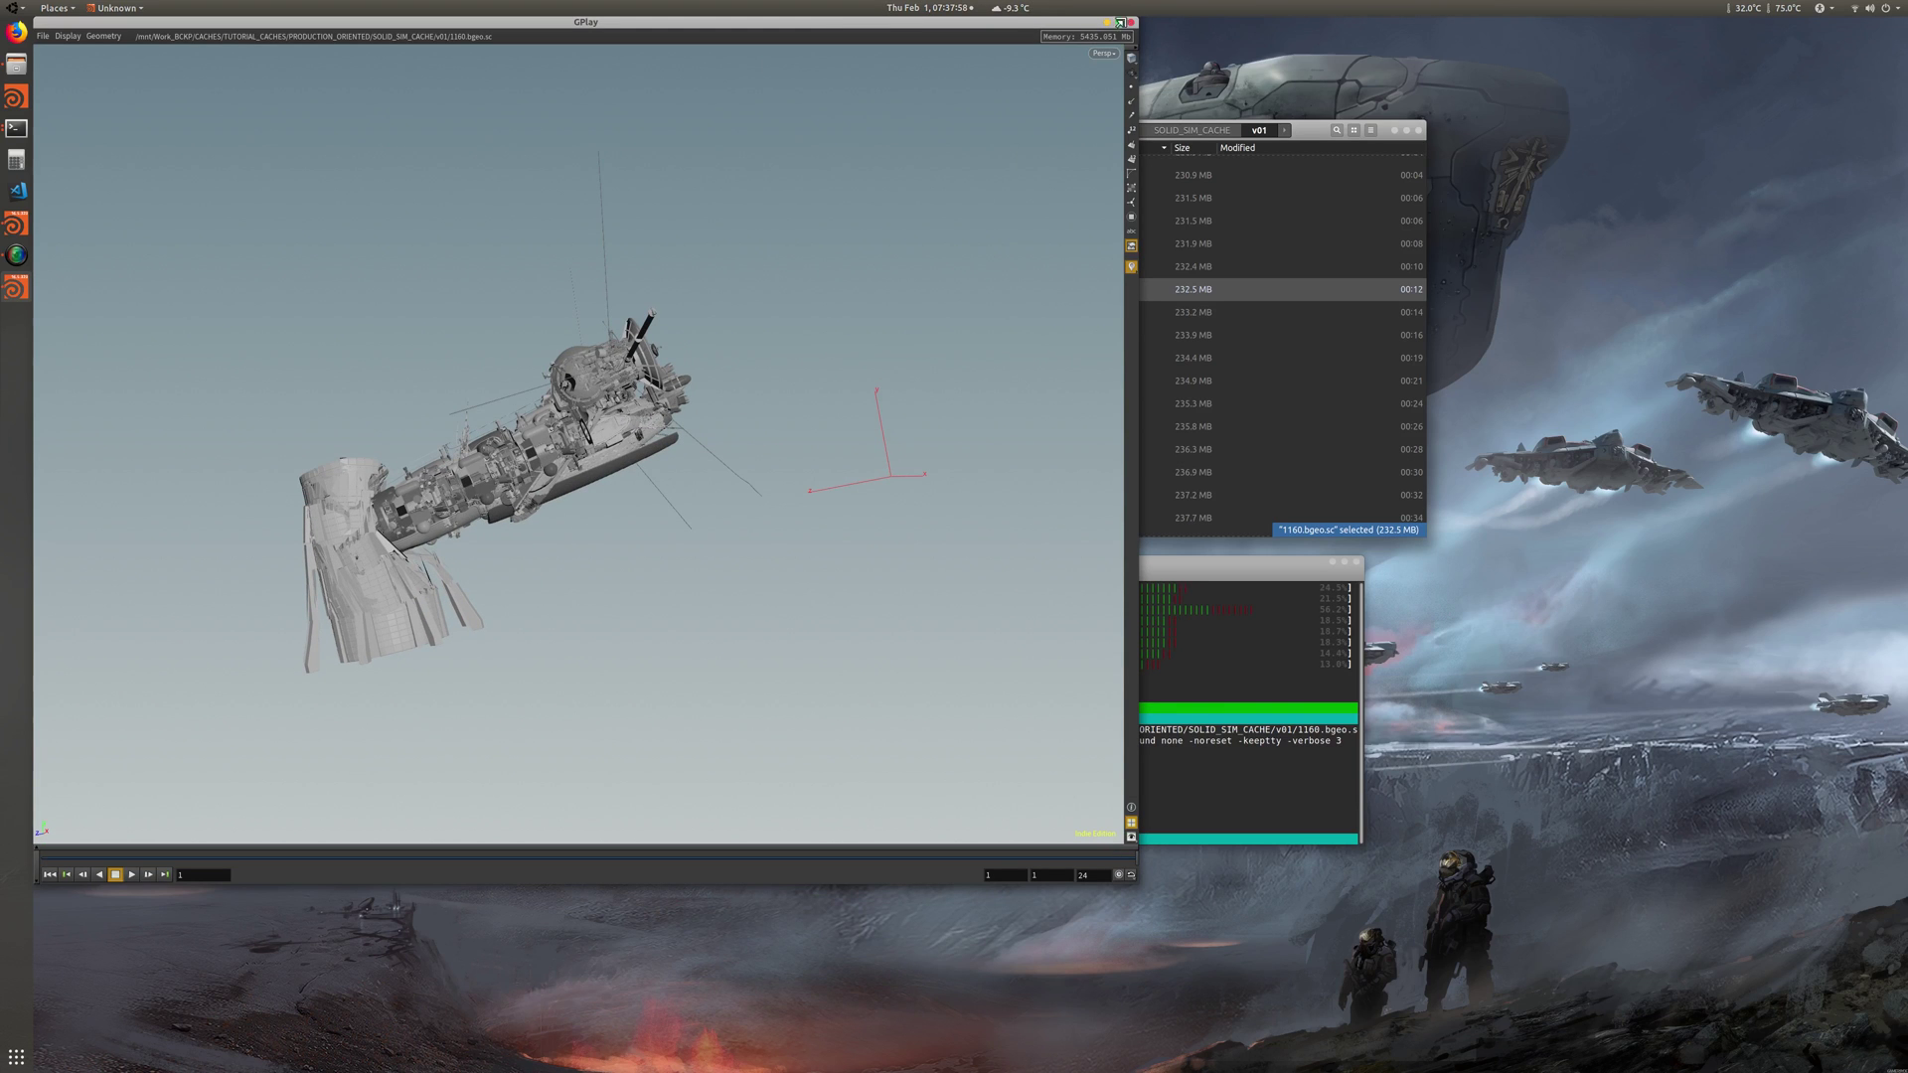
left_click(1131, 22)
Switch to Houdini to review the opengl1 node's scene settings and move the mantra_ipr node farther away from it
left_click(24, 230)
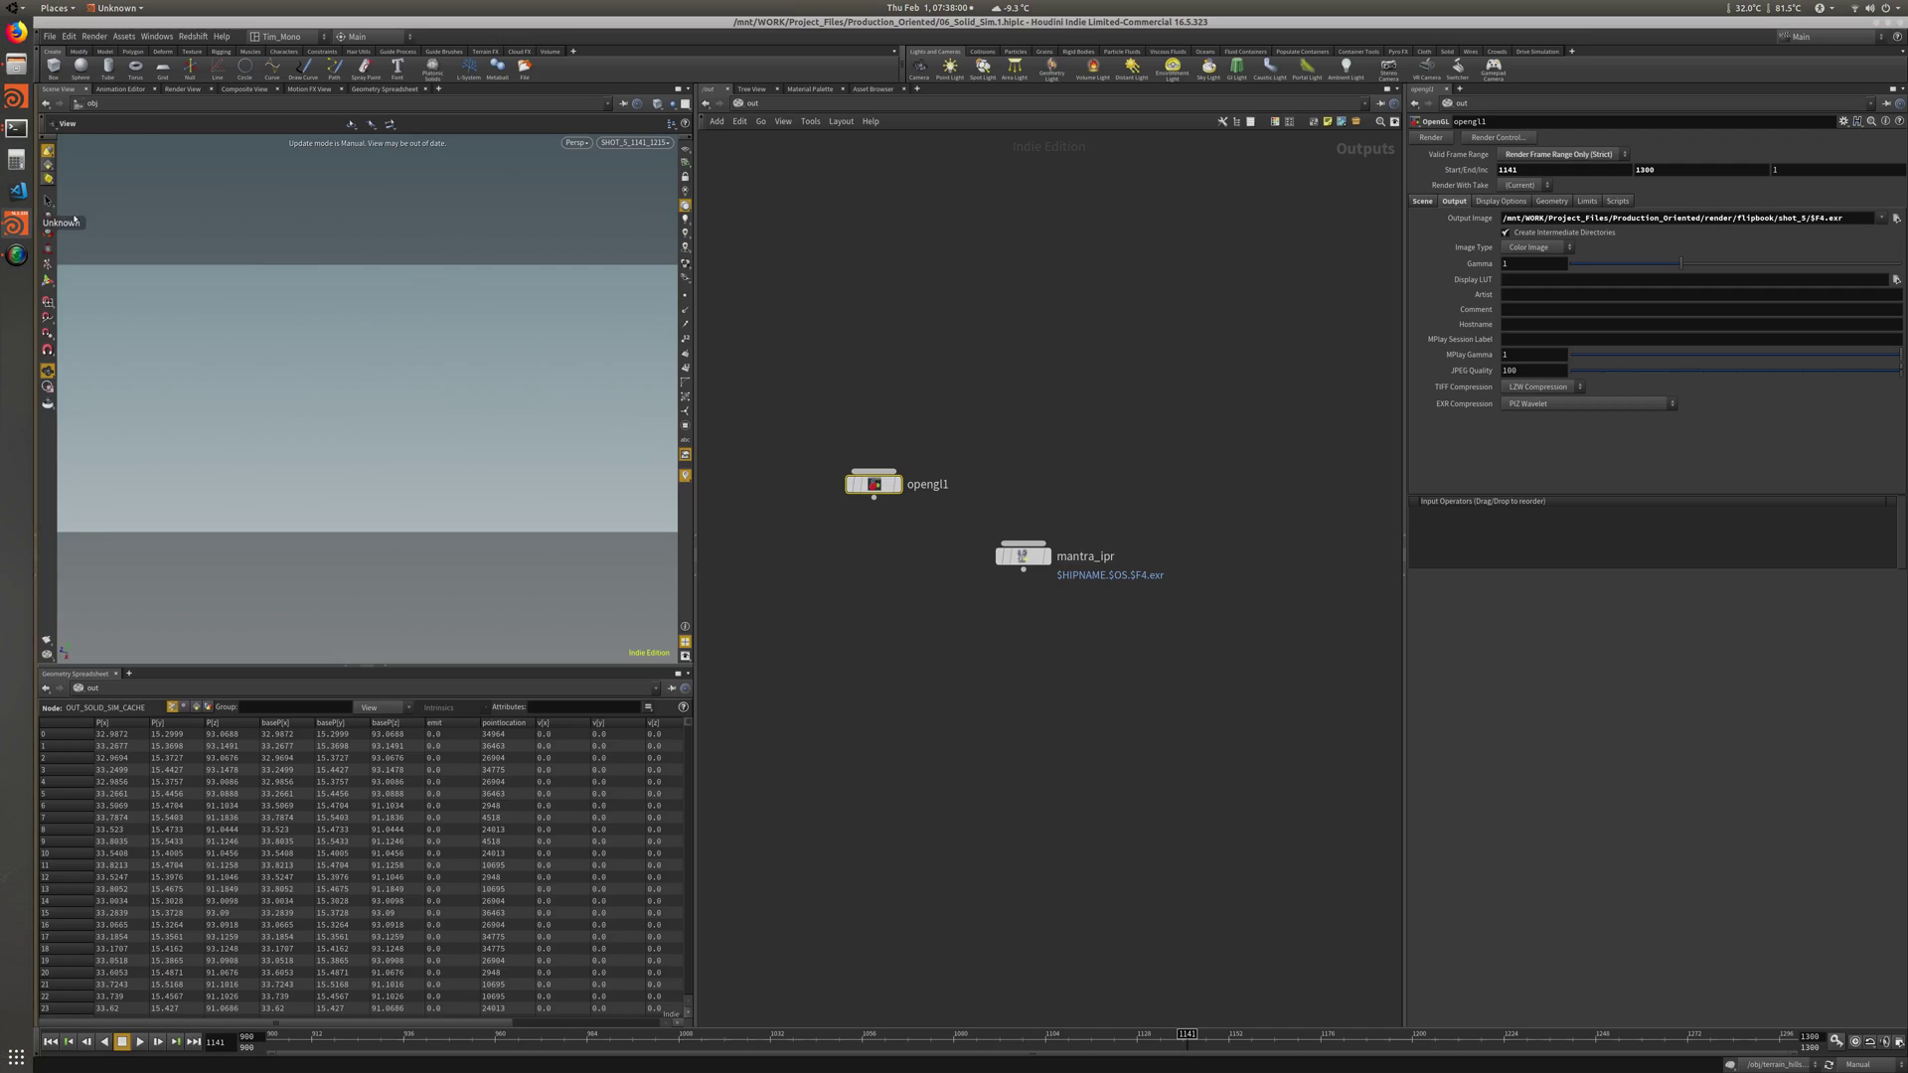
middle_click_drag(879, 500, 905, 515)
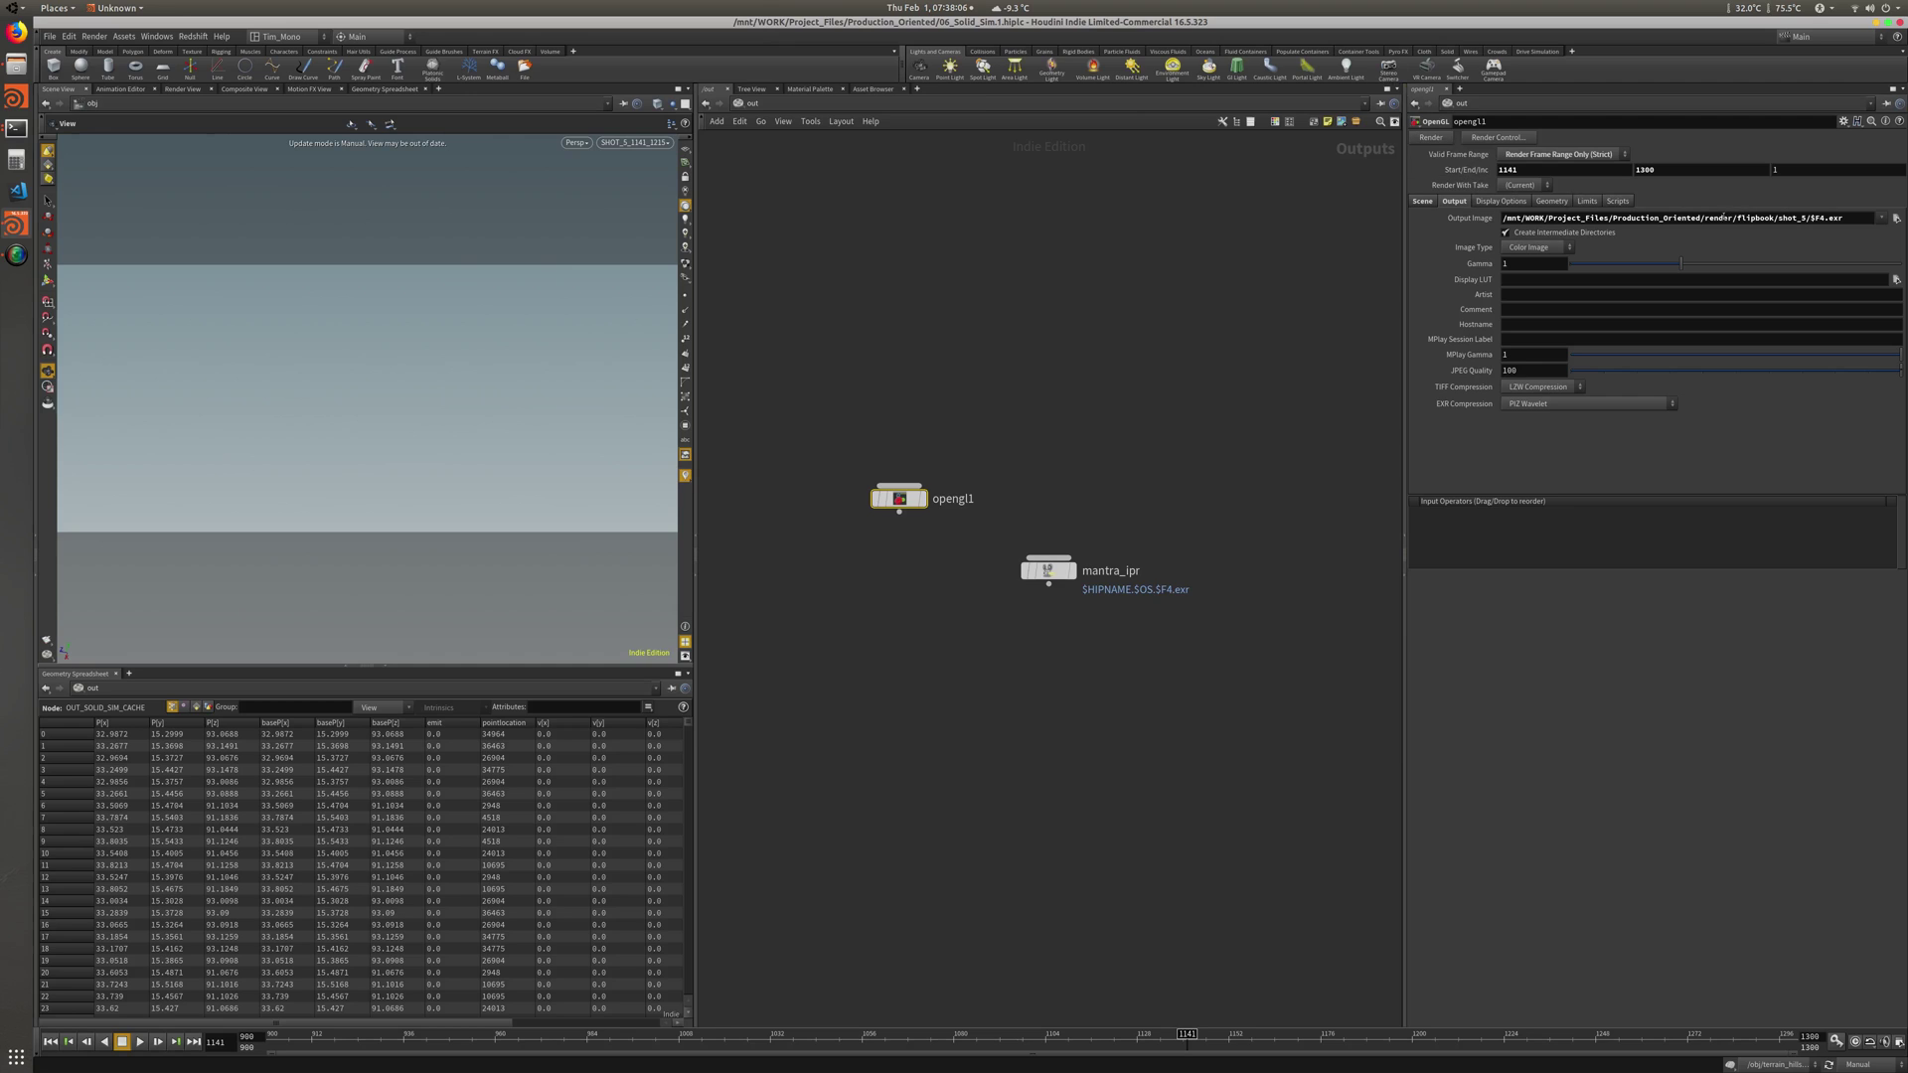
left_click(1421, 203)
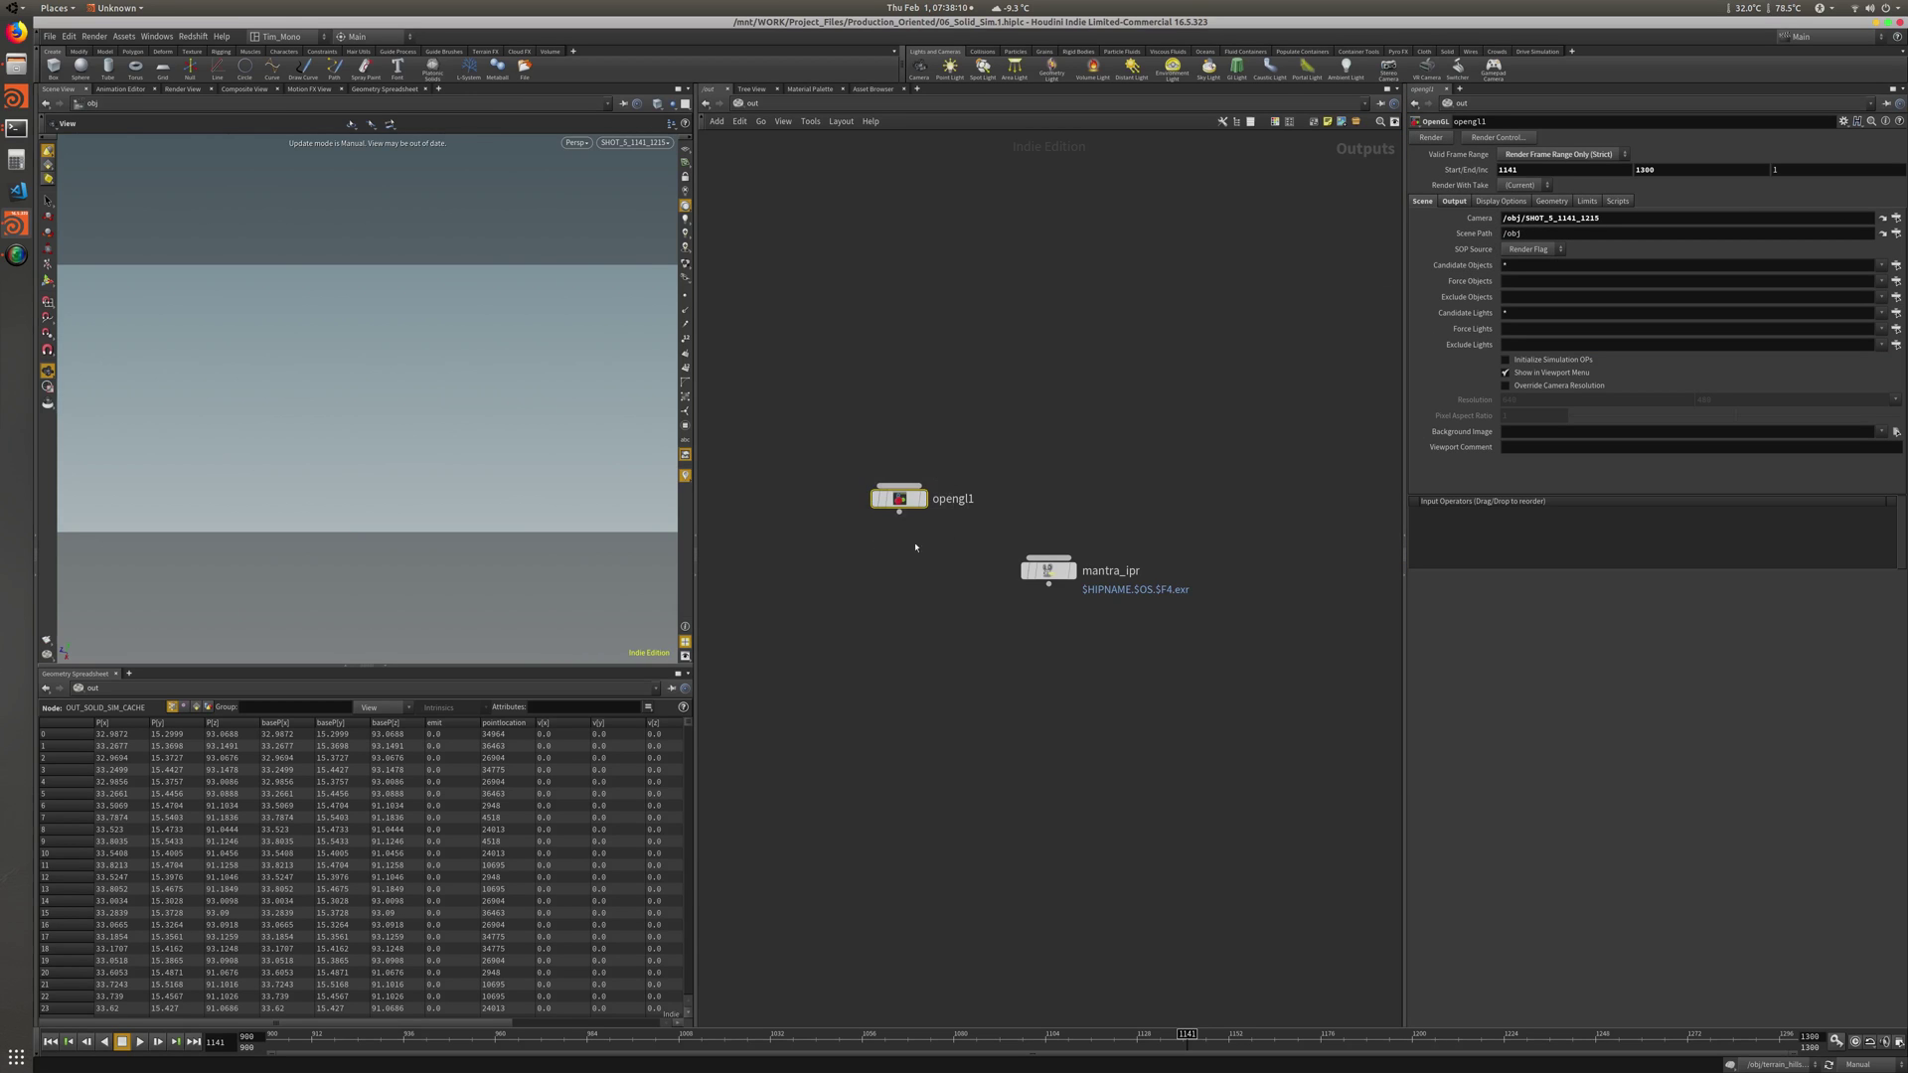
left_click_drag(1044, 569, 1116, 598)
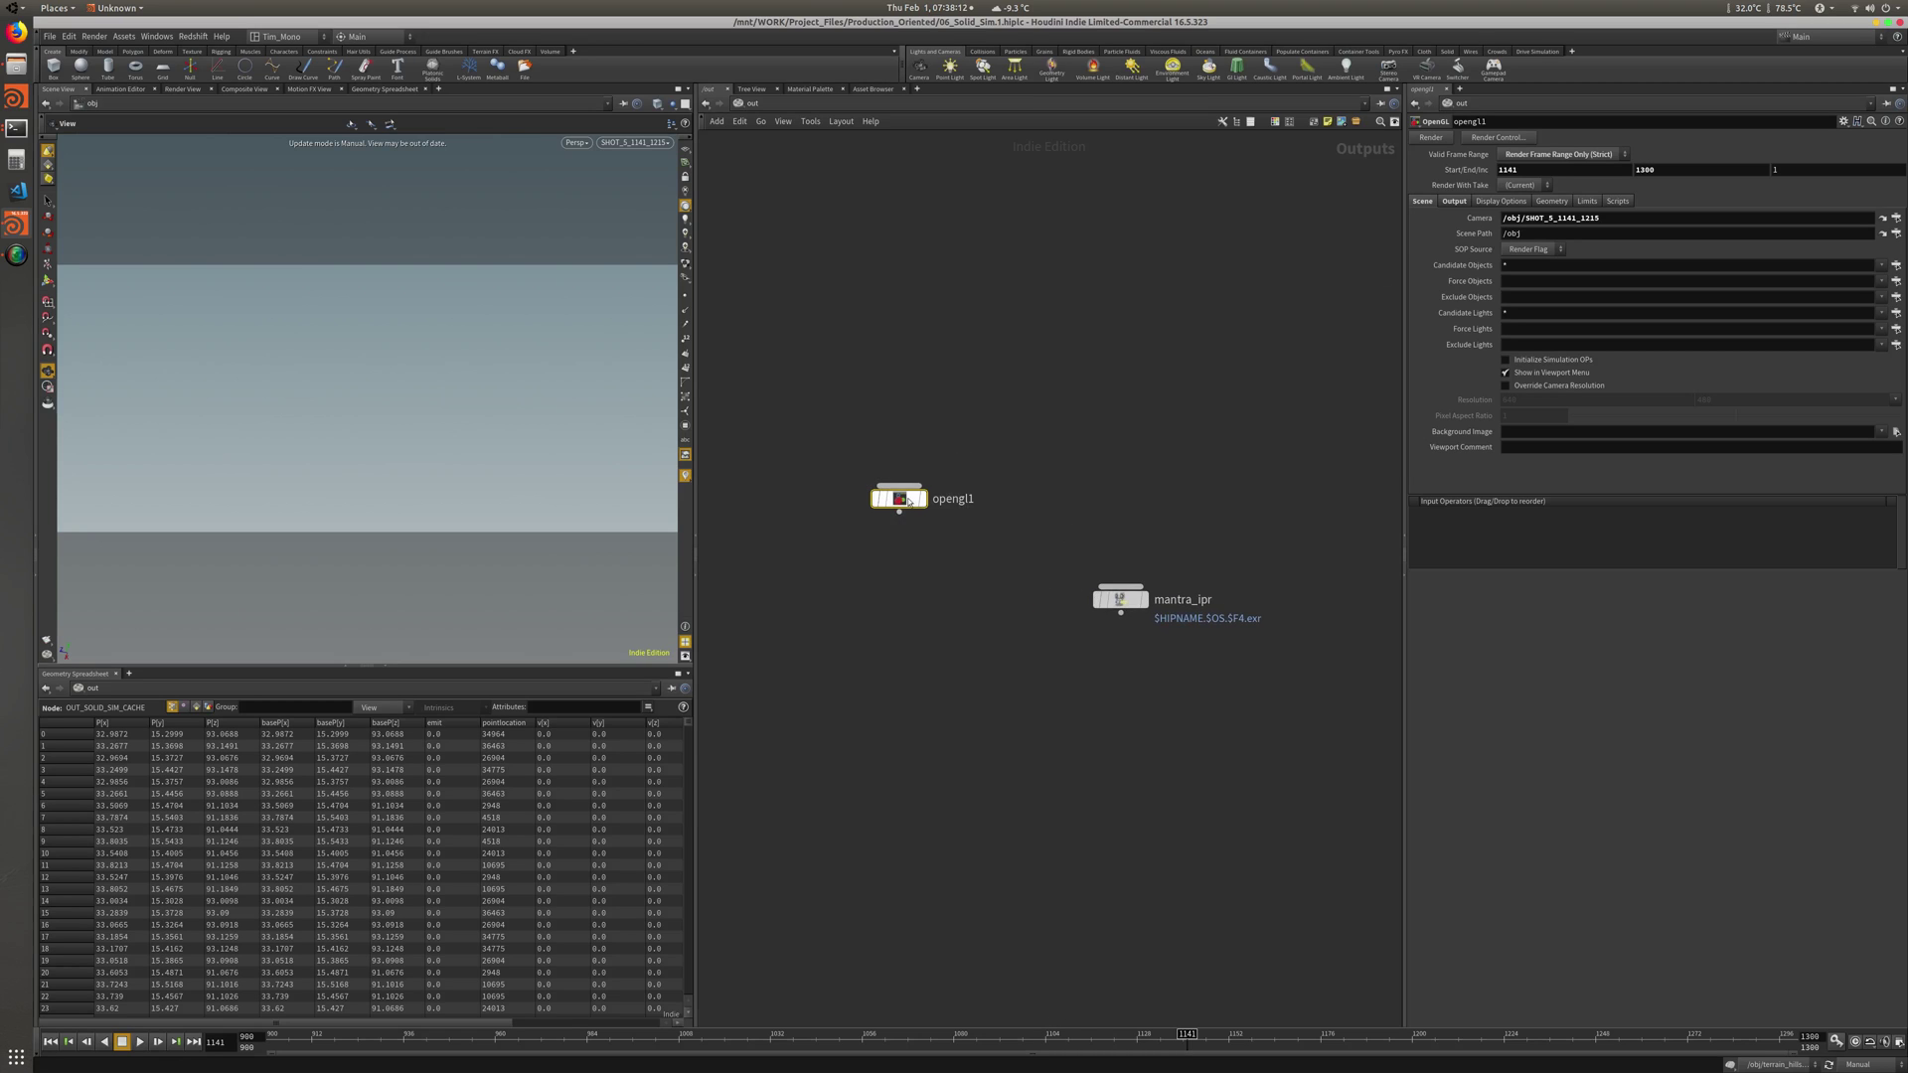
Copy and paste the opengl1 node, and delete the original together with its copy, keeping only mantra_ipr
mouse_move(900, 498)
left_mouse_down()
mouse_move(909, 520)
mouse_move(893, 477)
mouse_move(899, 566)
mouse_move(896, 541)
mouse_move(824, 610)
mouse_move(864, 606)
left_mouse_up()
key("ctrl+v")
key("ctrl+c")
key("ctrl+v")
left_click_drag(972, 402, 777, 711)
key("Delete")
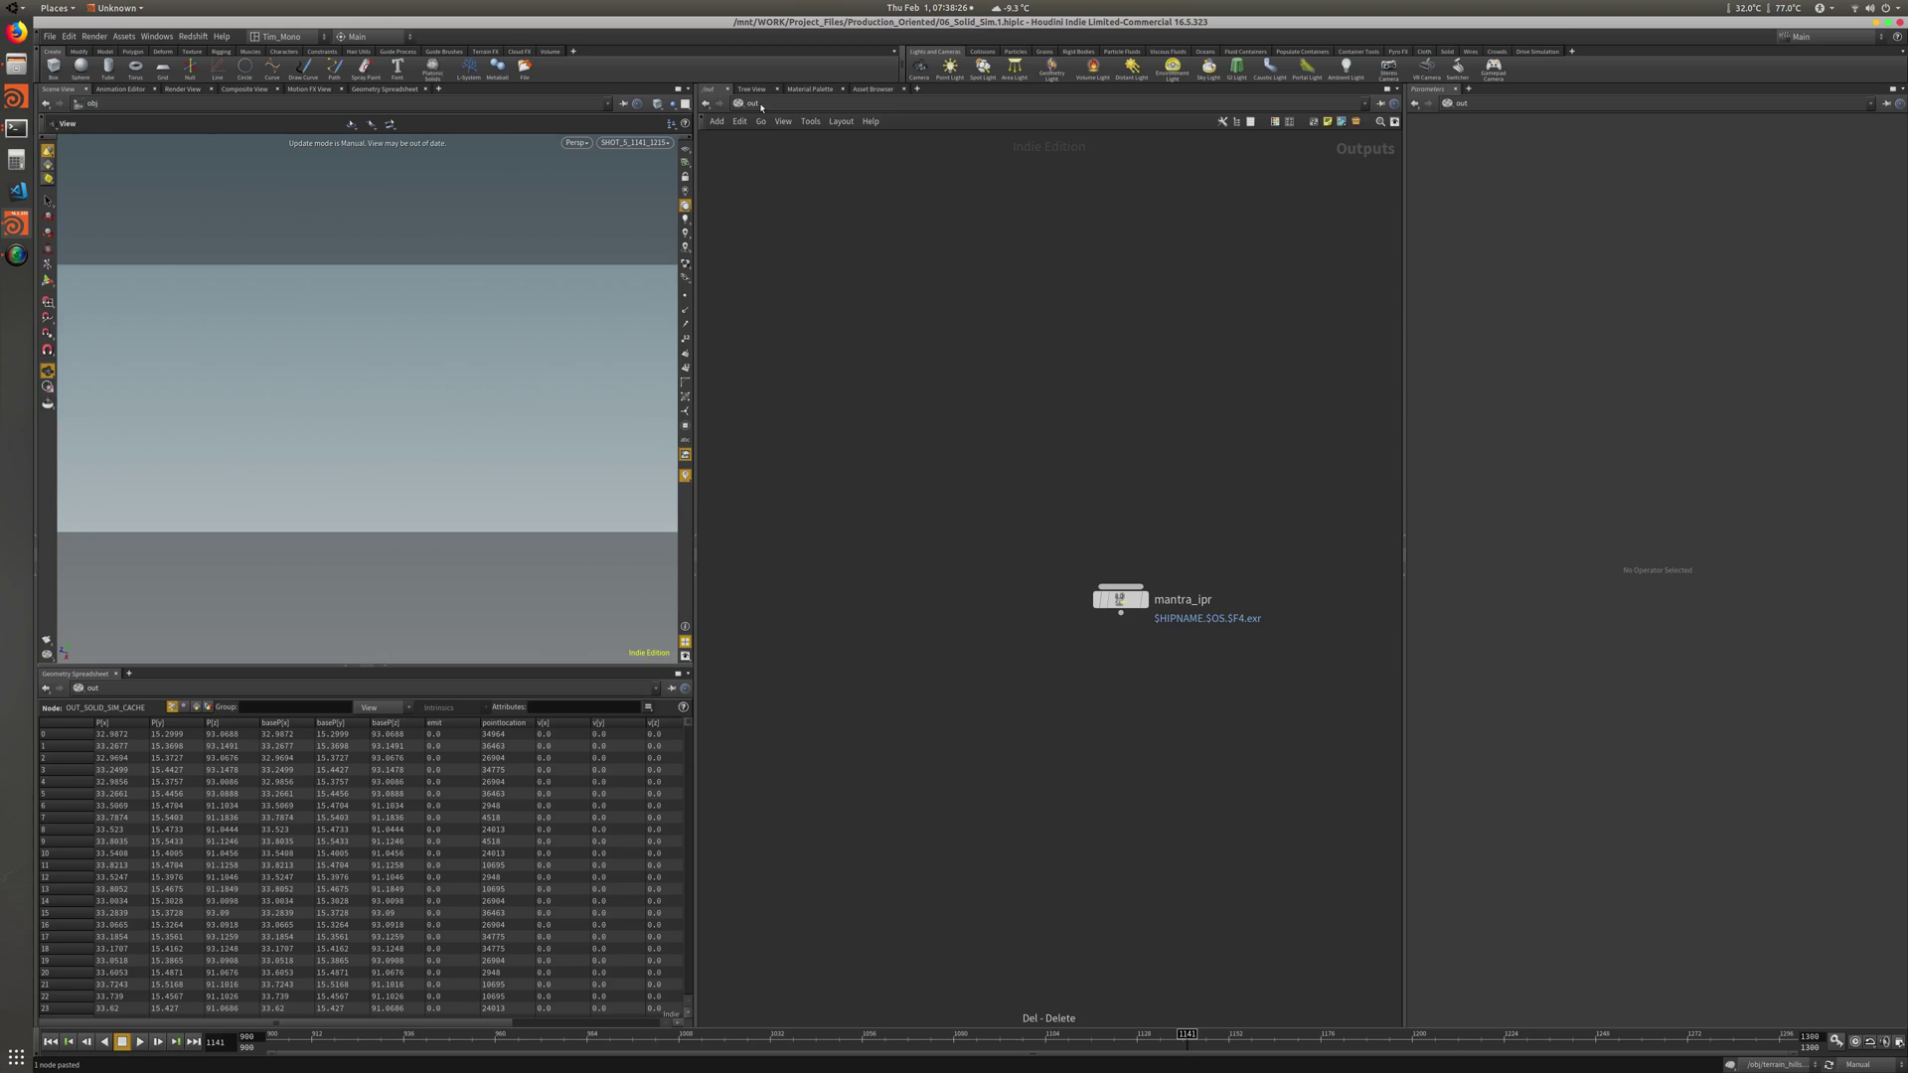
Switch to the file manager and browse to the Project_Files/Production_Oriented/render/flipbook/shot_5 folder
left_click(72, 36)
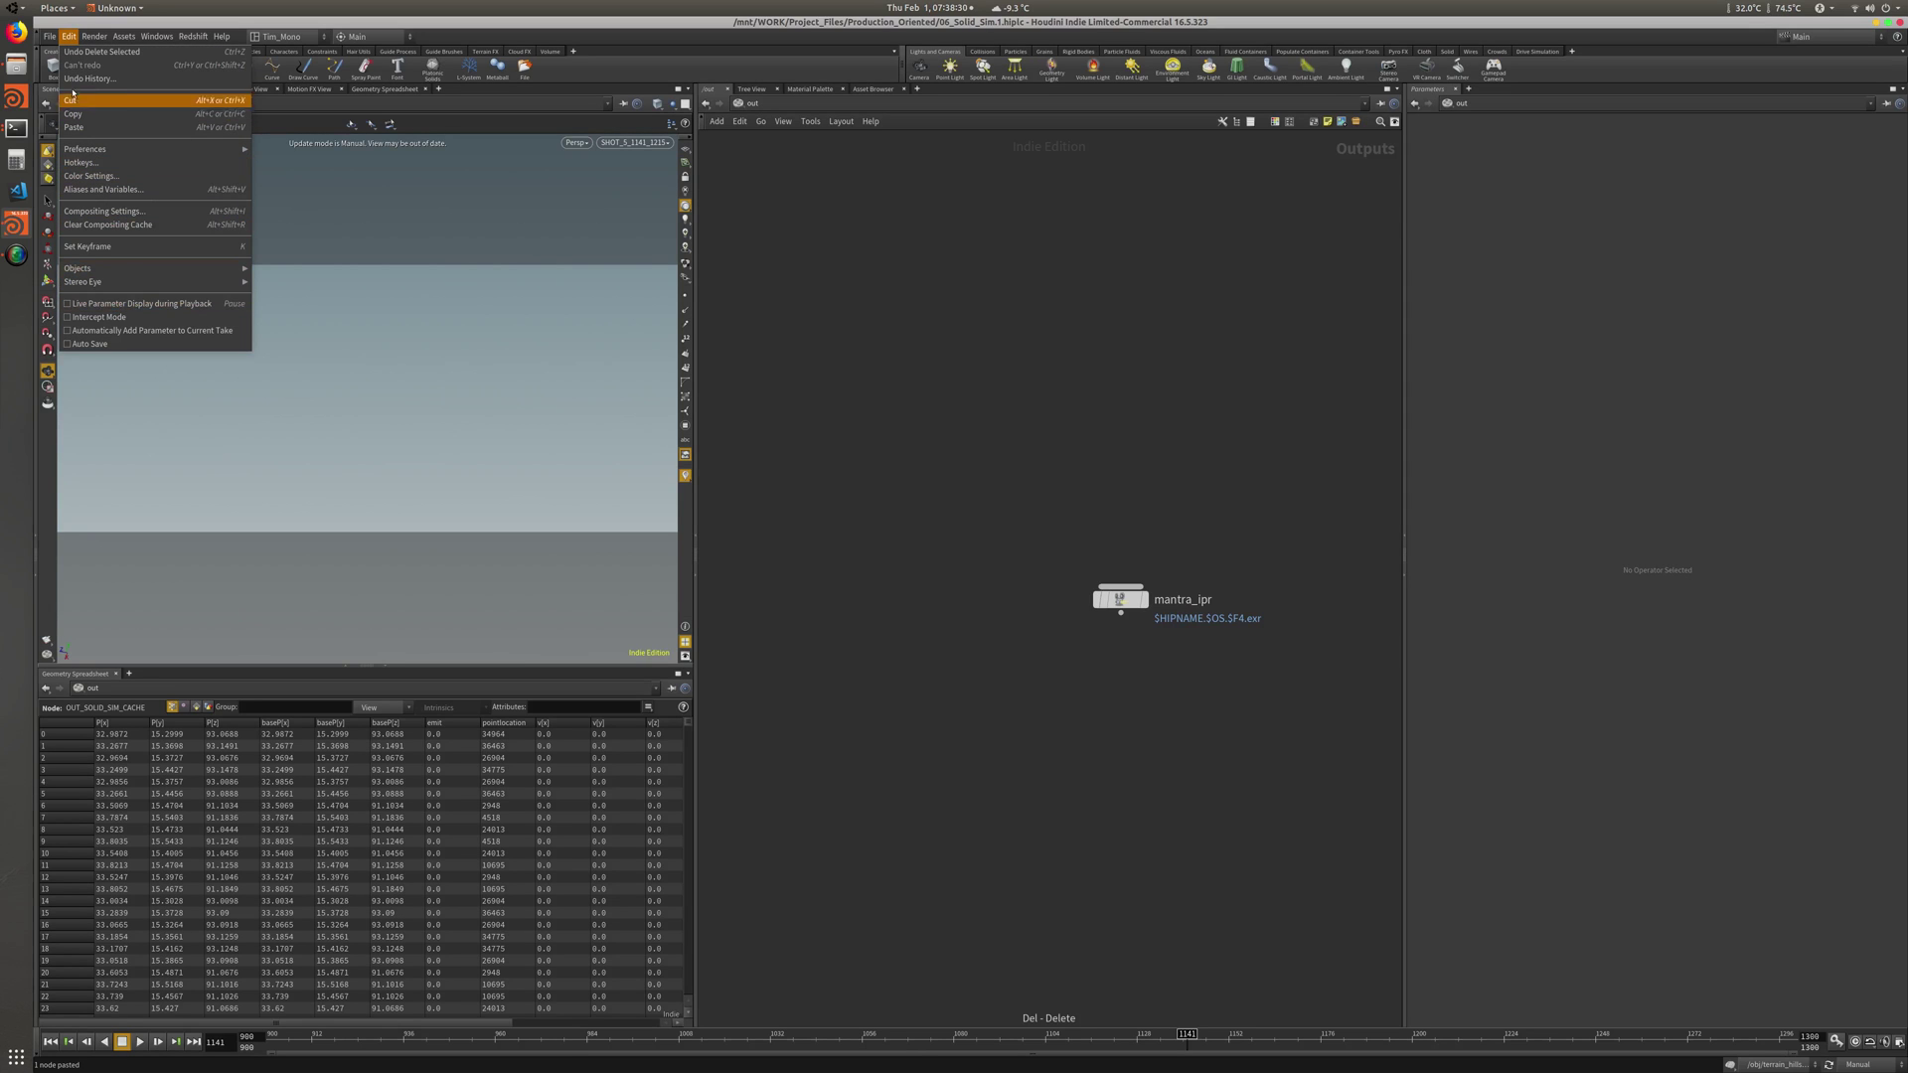
left_click(16, 64)
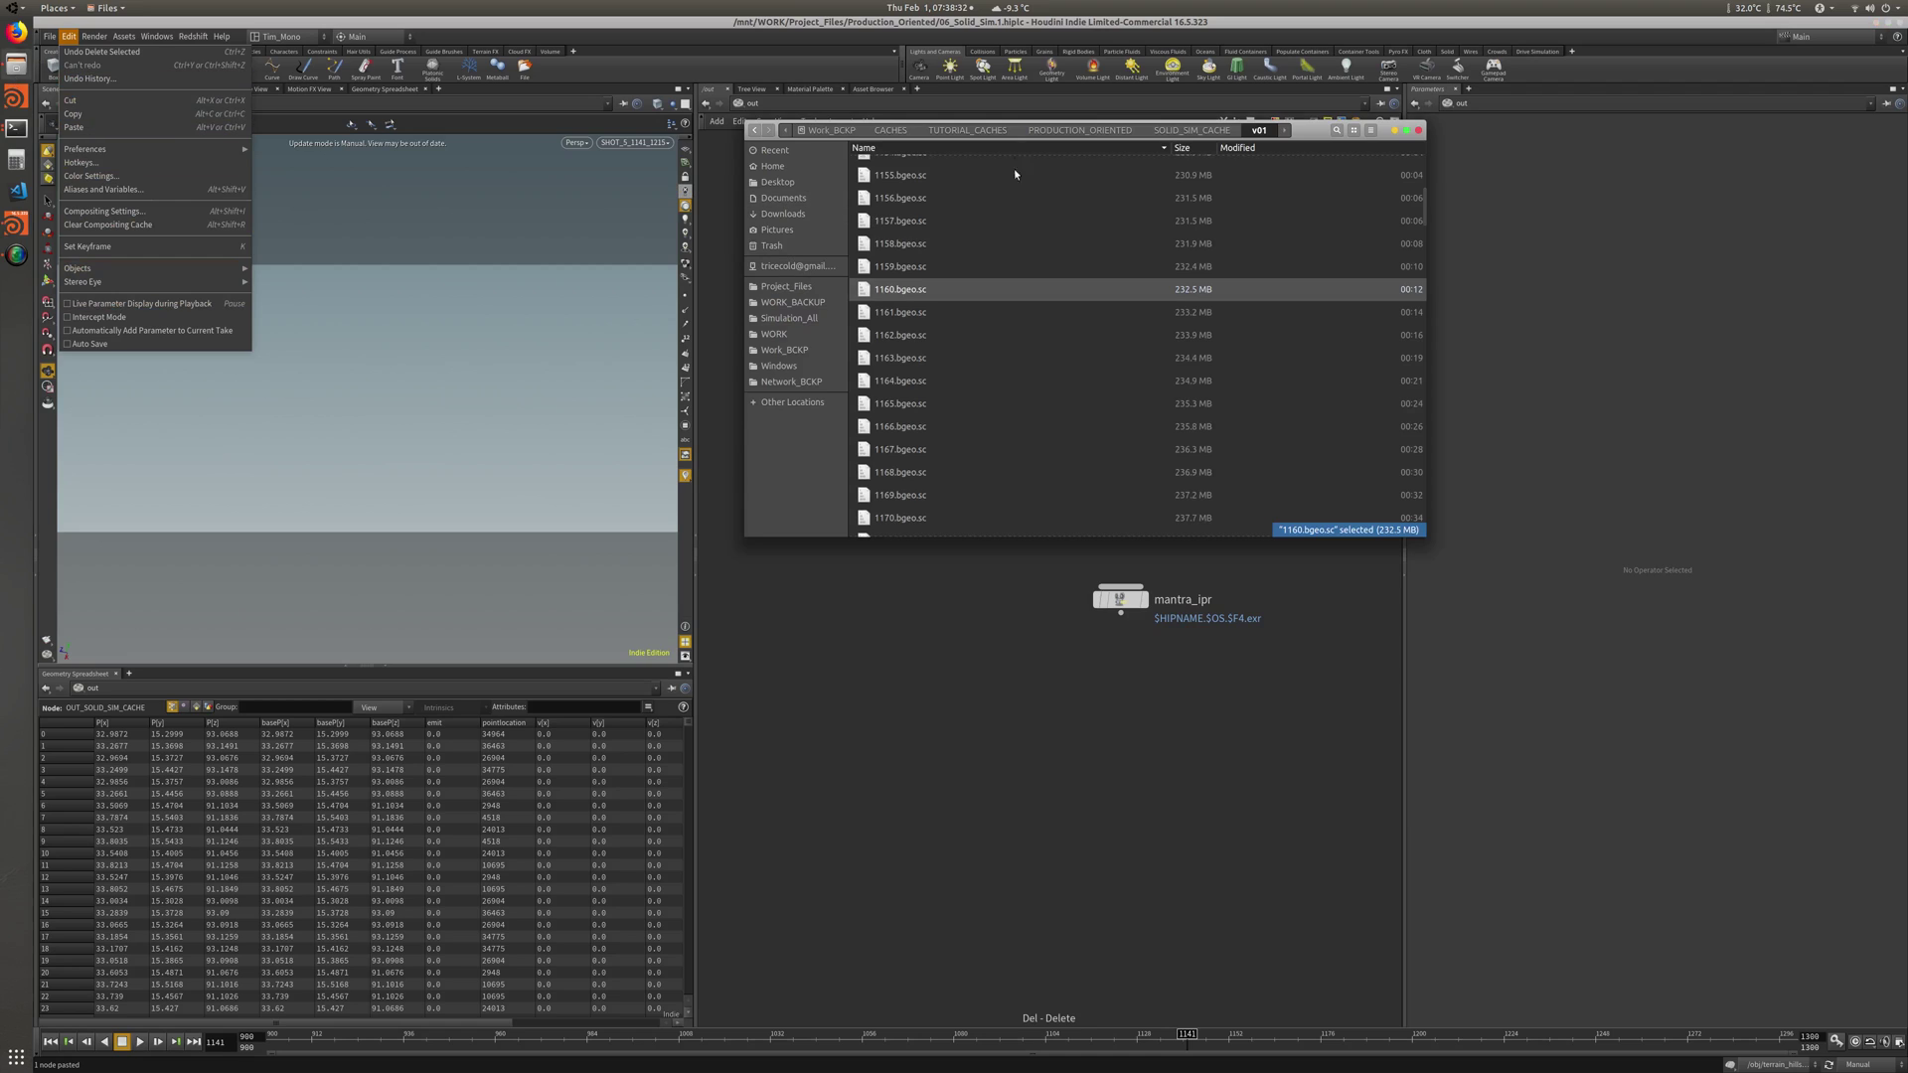
left_click(789, 331)
double_click(913, 193)
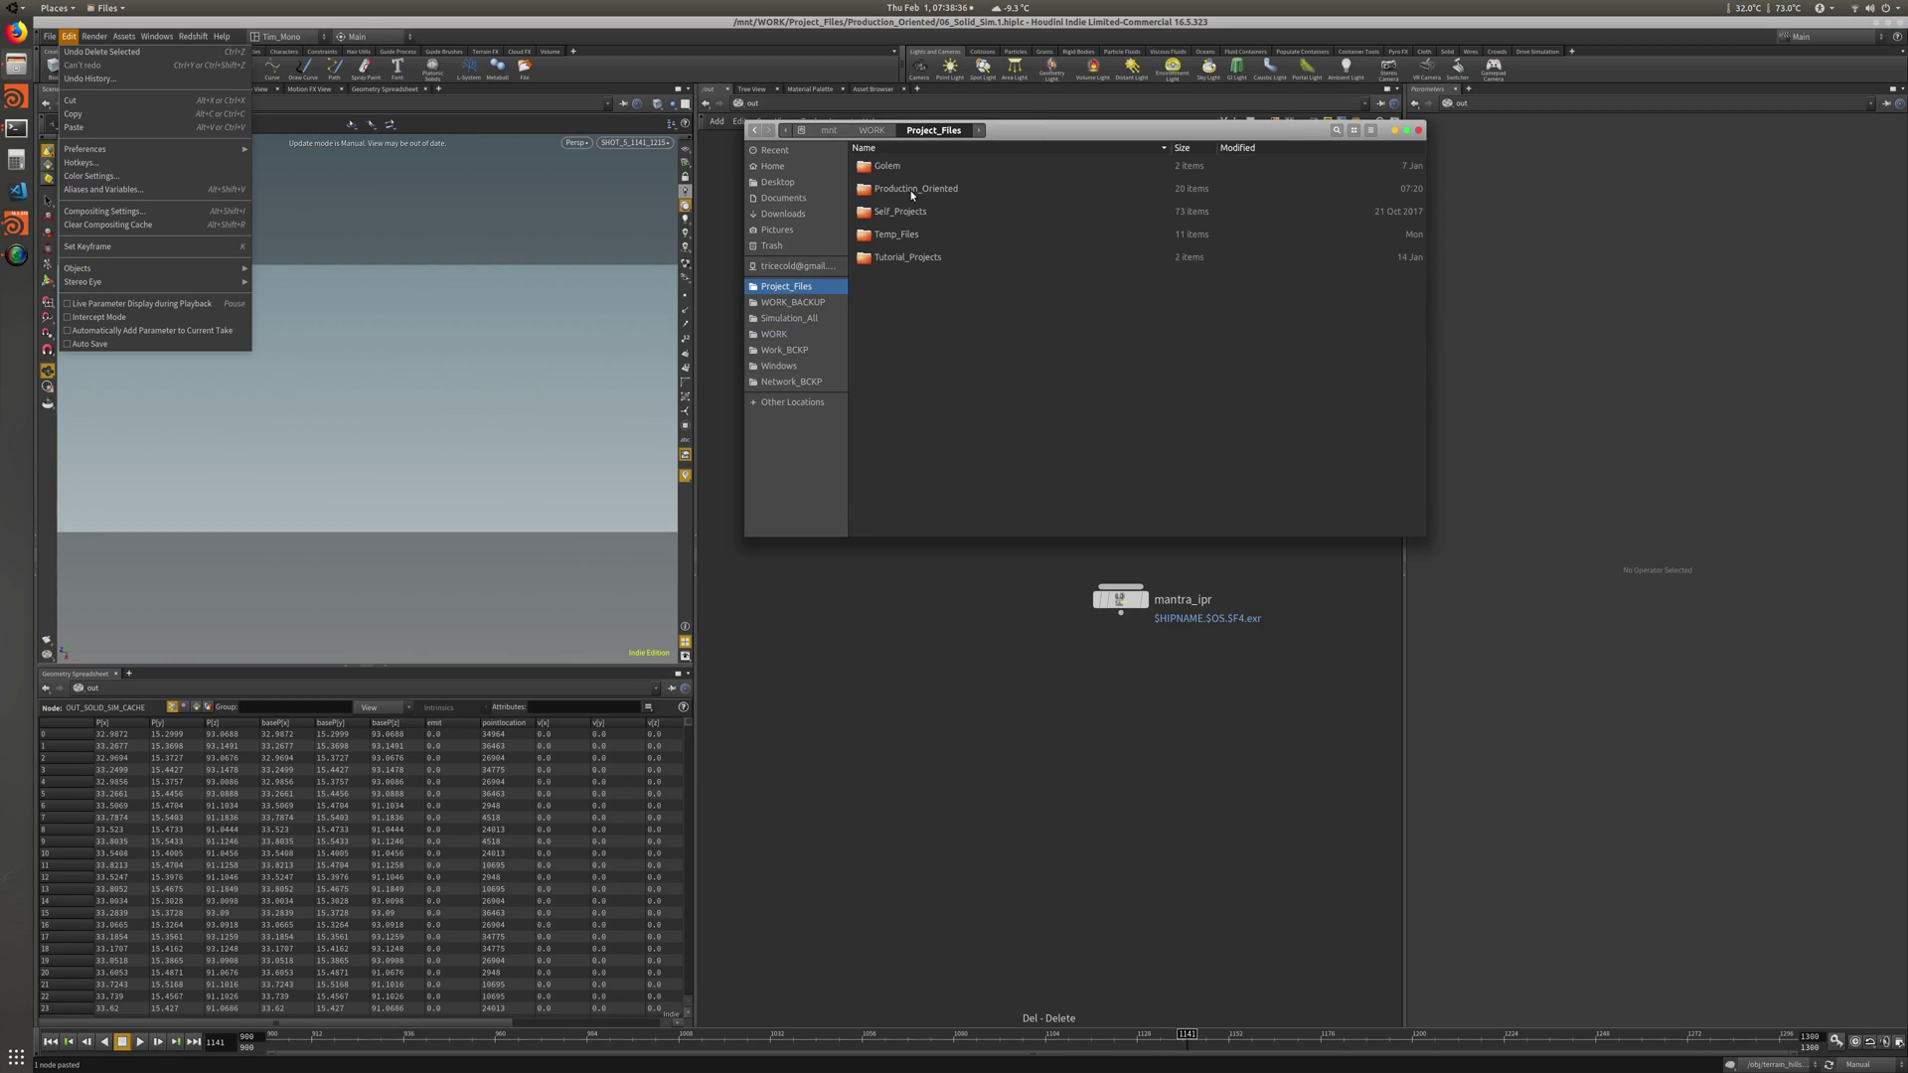
double_click(893, 259)
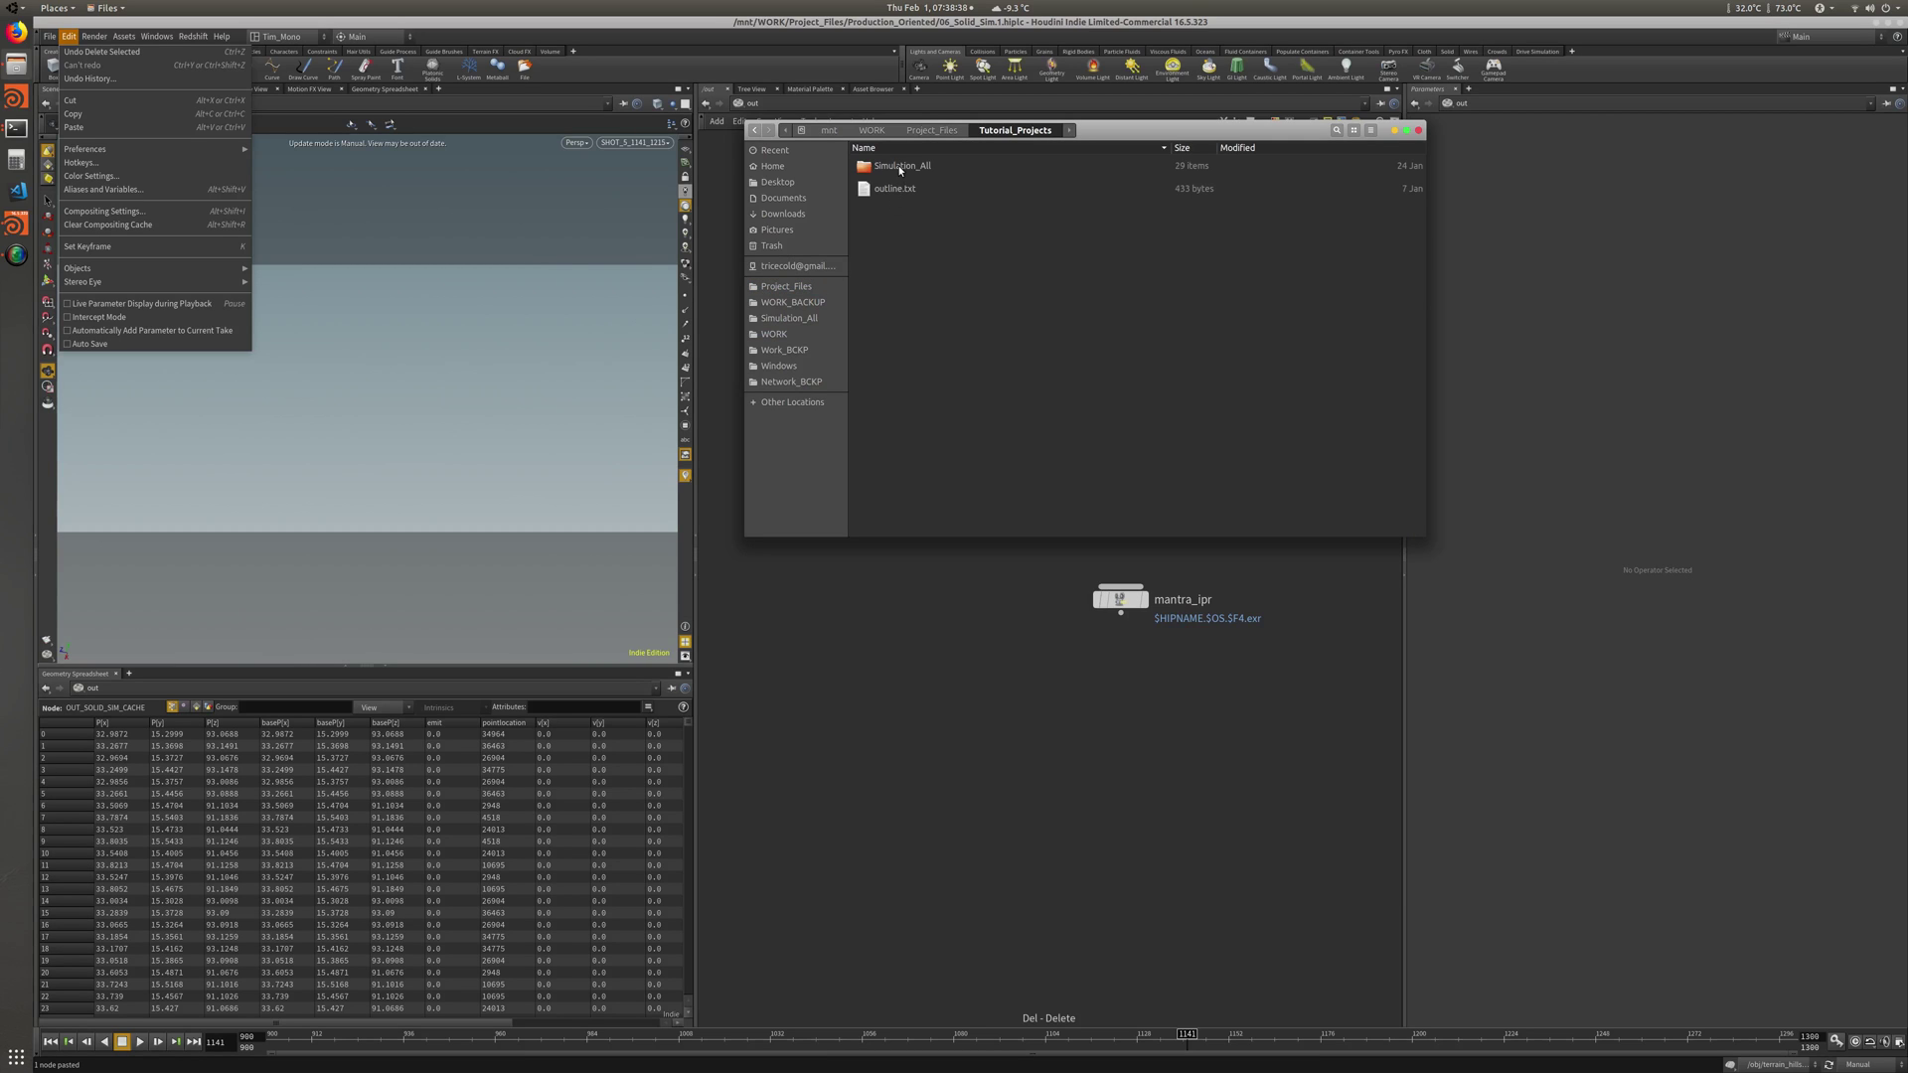
left_click(935, 133)
double_click(909, 188)
double_click(880, 350)
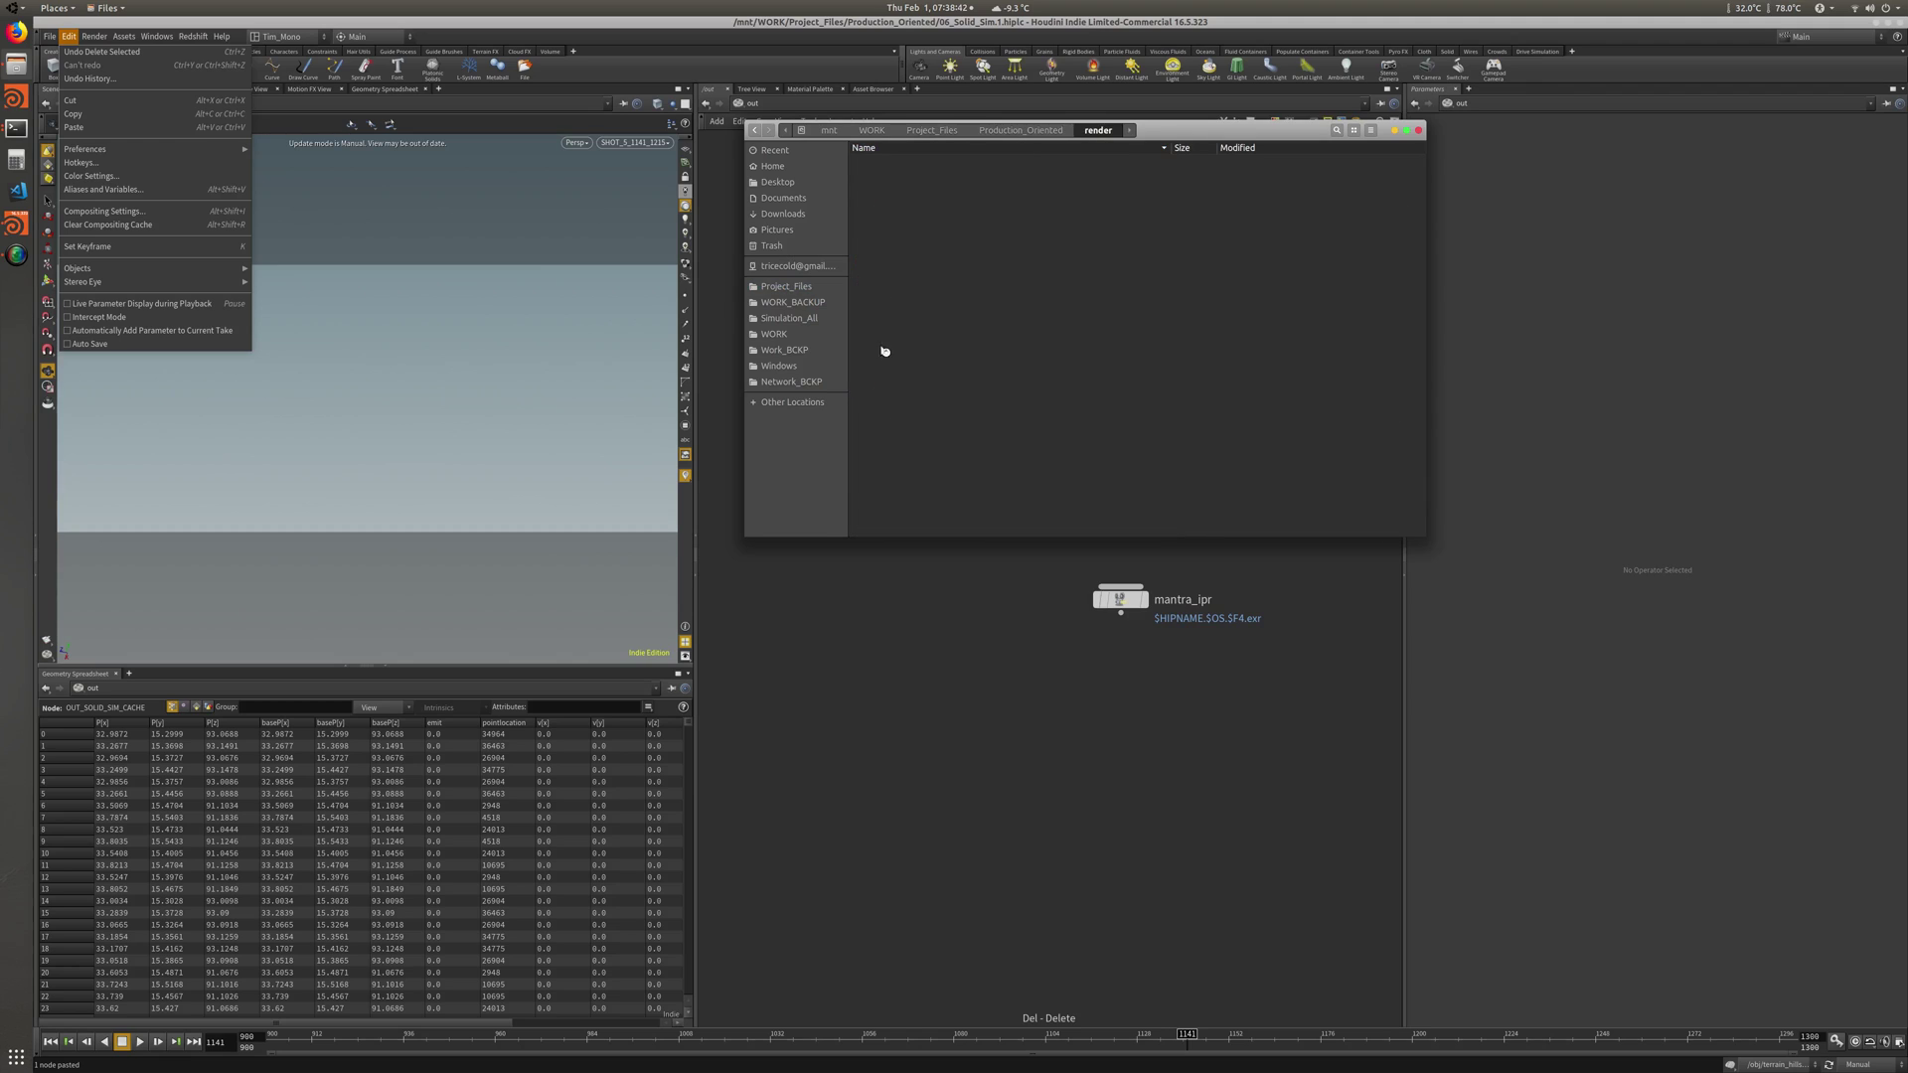
double_click(886, 166)
double_click(894, 169)
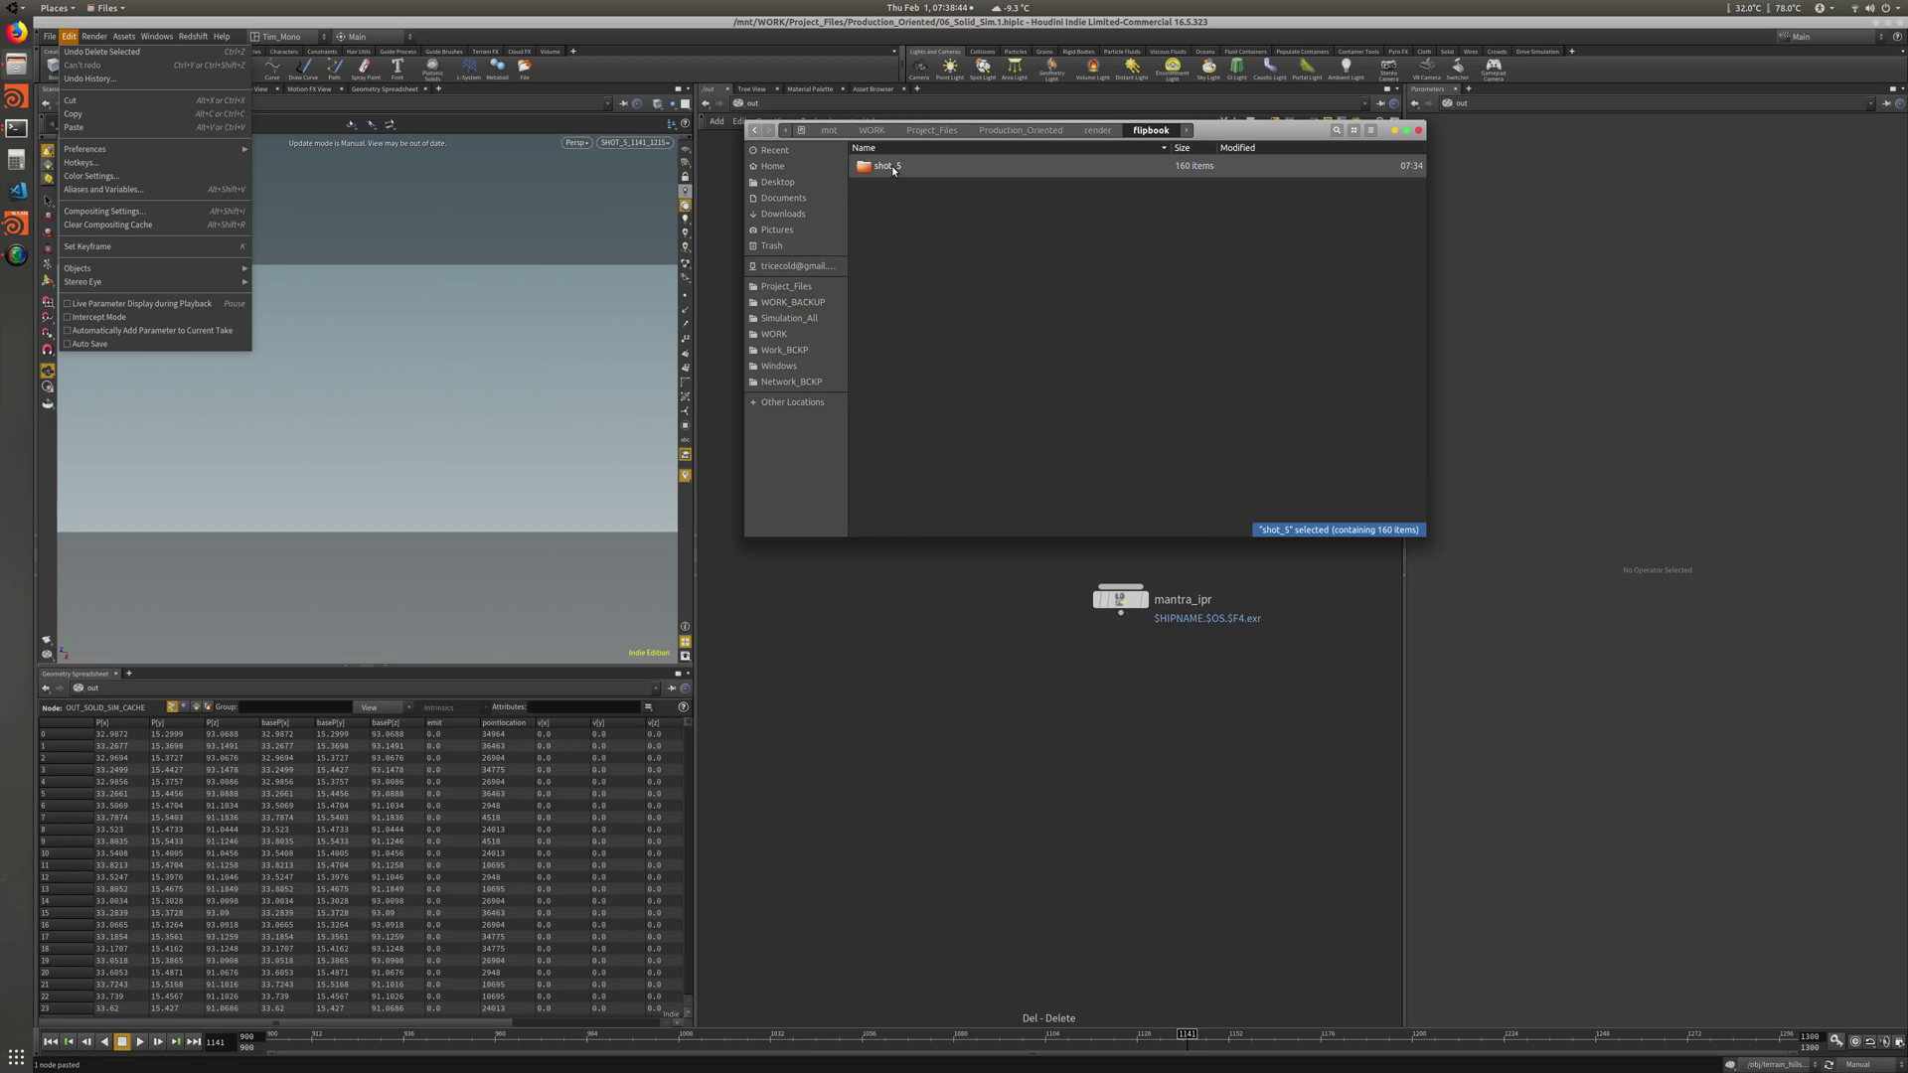
Dismiss Houdini's open menu and open the flipbook frame 1141.exr from the shot_5 folder with djv_view
left_click(321, 364)
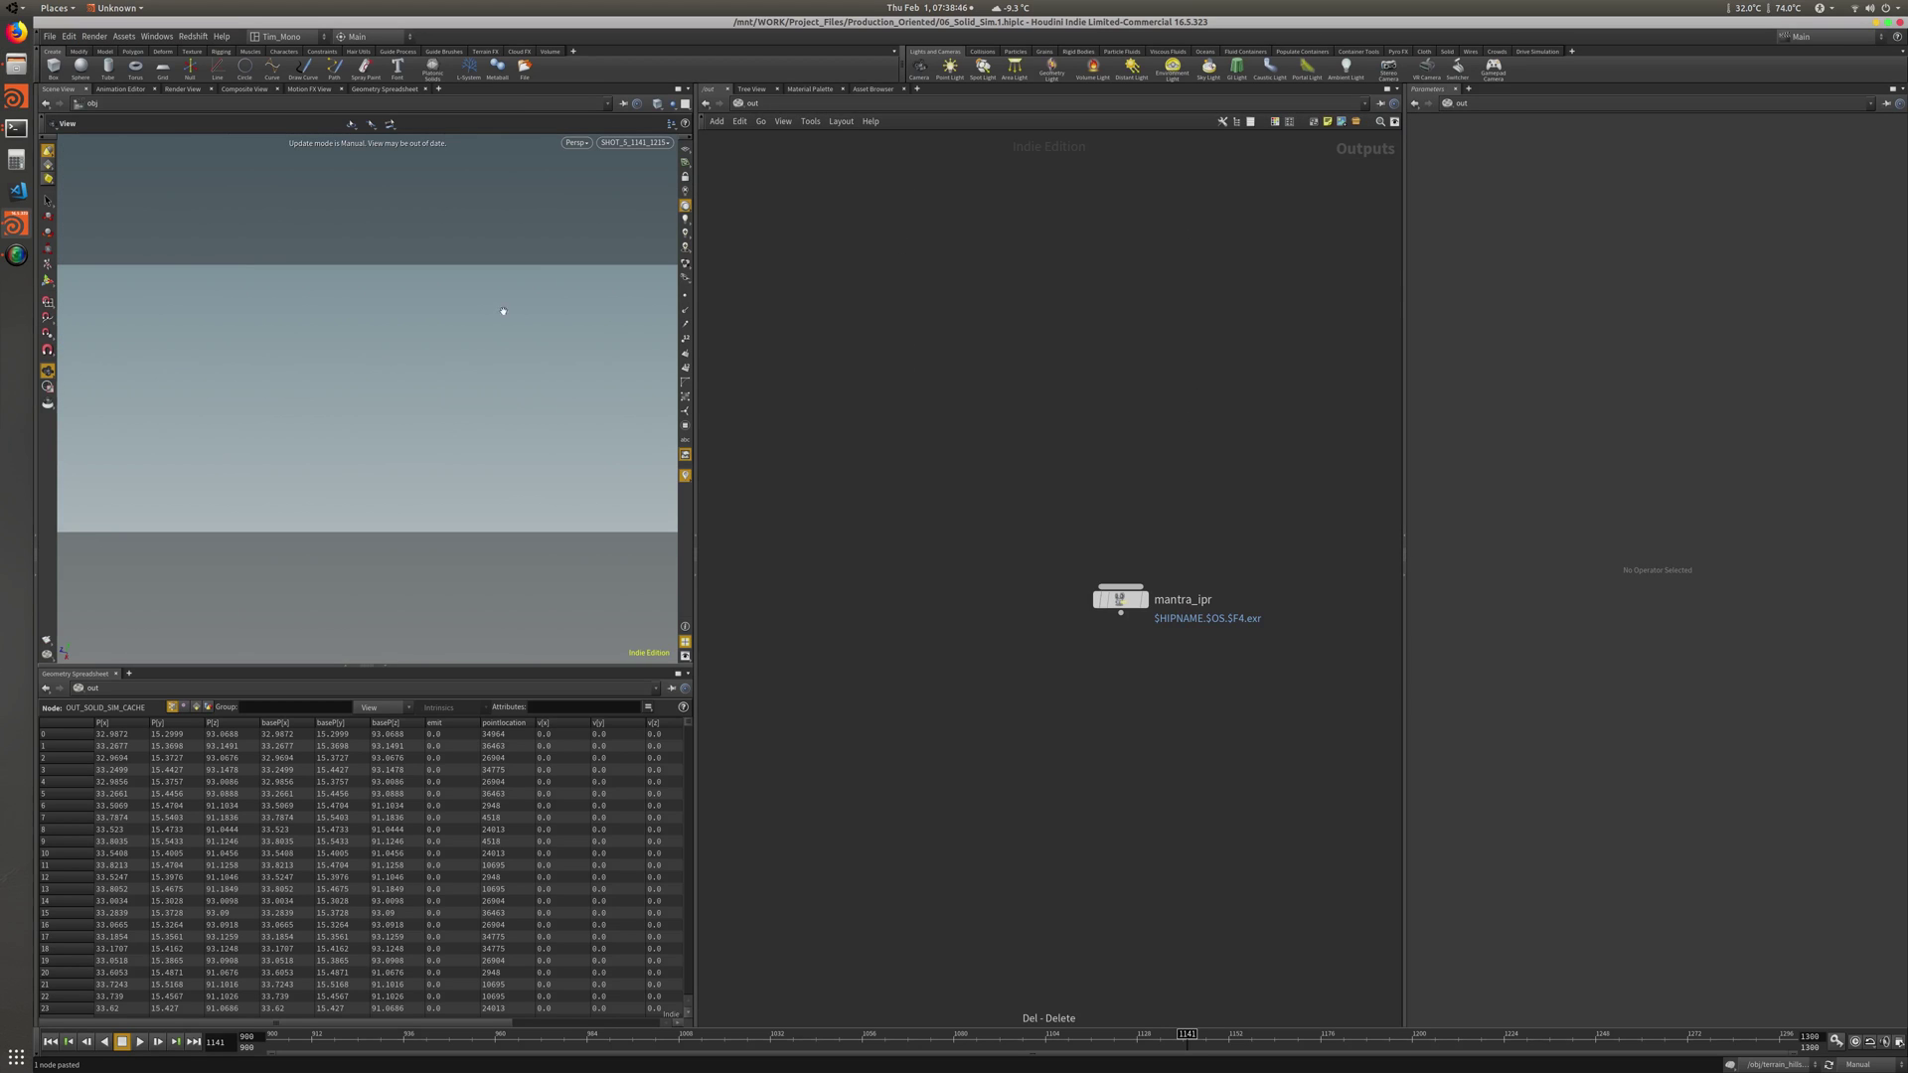
left_click(24, 69)
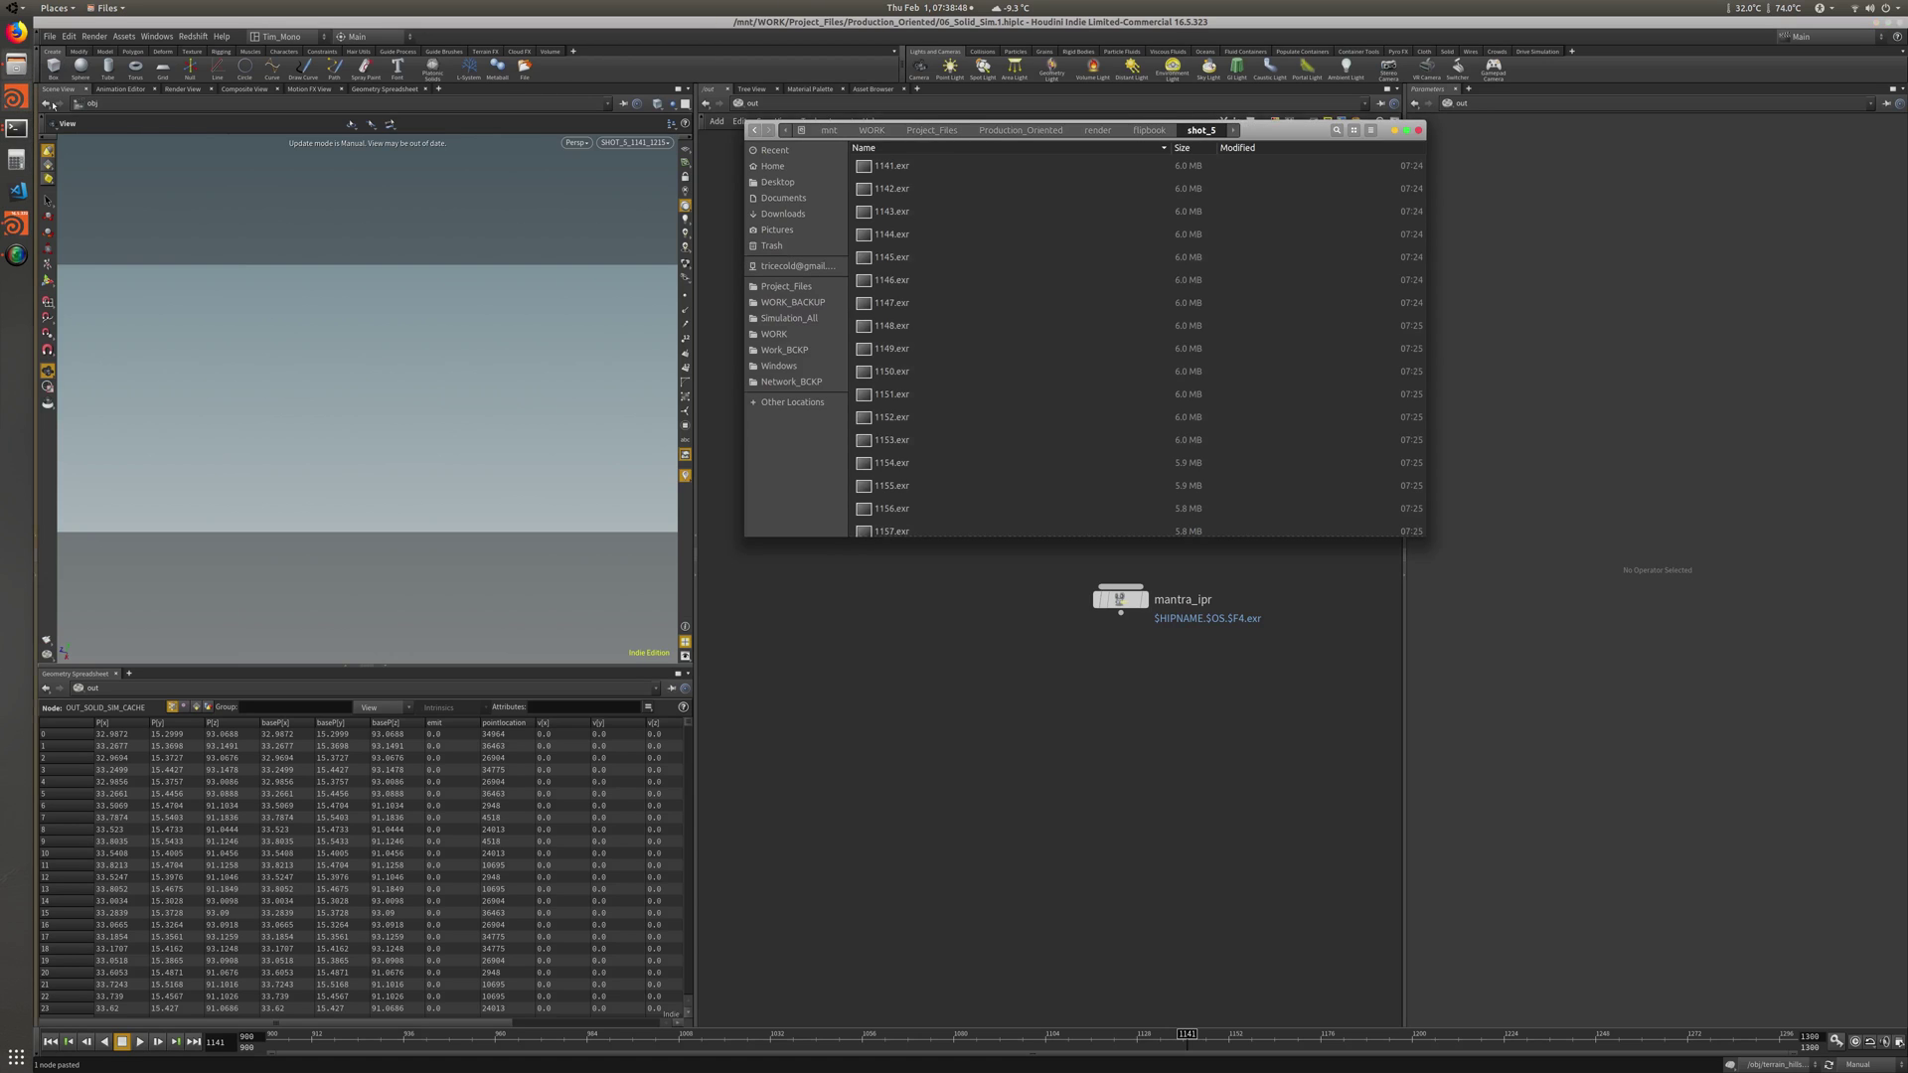
right_click(922, 173)
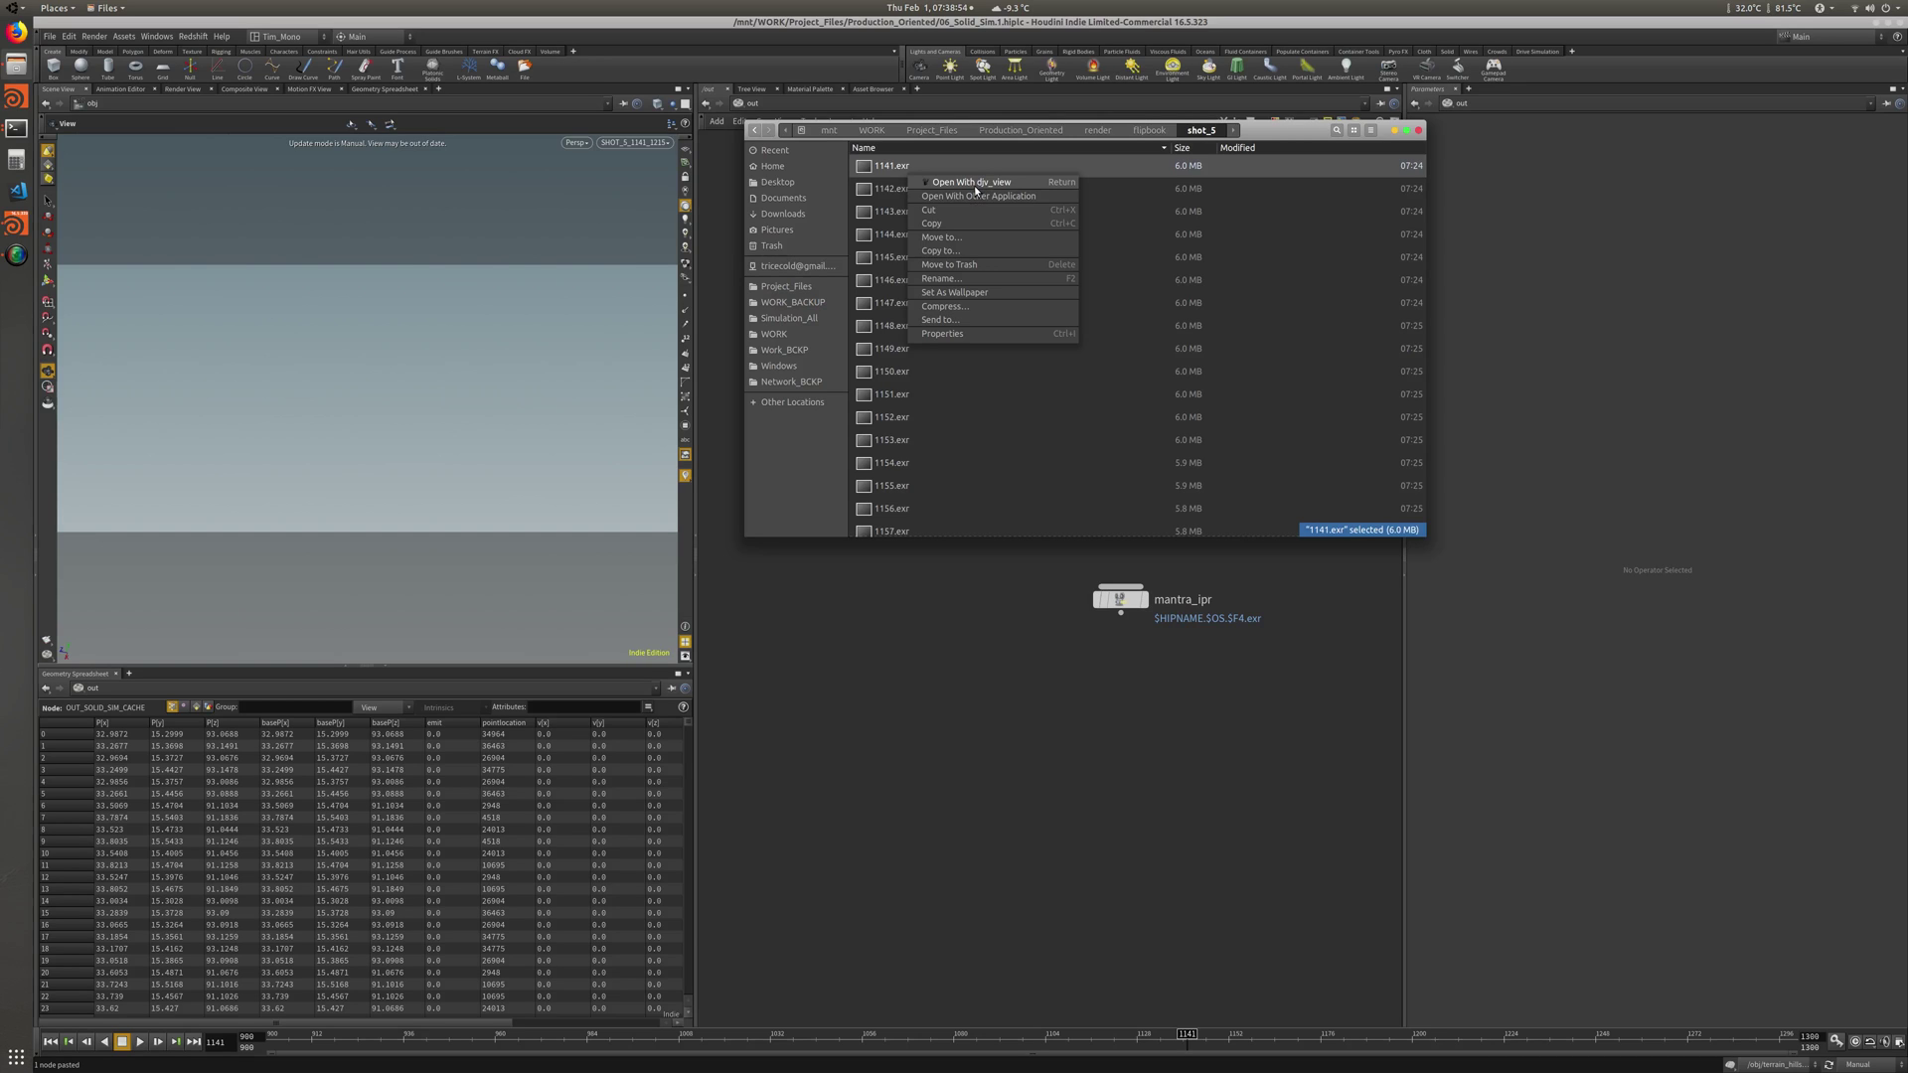
left_click(974, 184)
Switch to Firefox, search the web for "djv view", and open the DJV Imaging home page
left_click(13, 37)
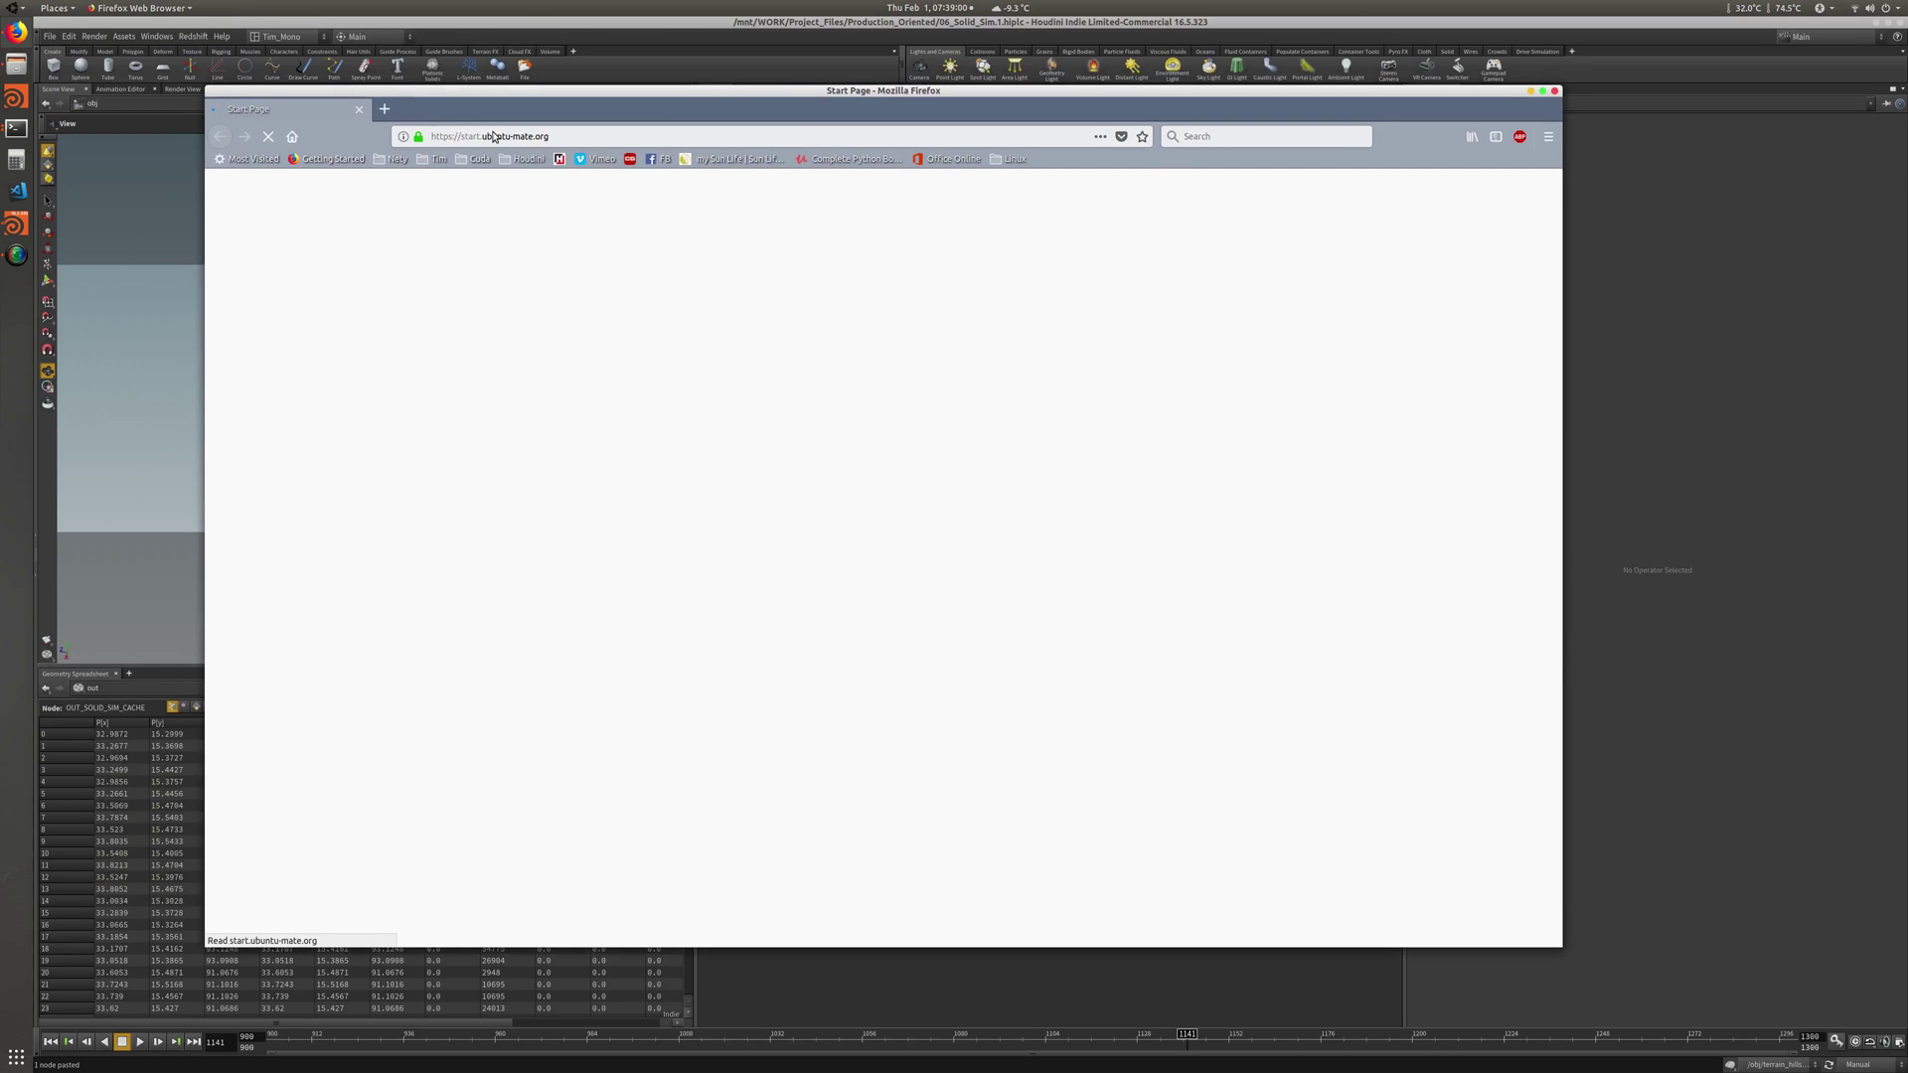
left_click(547, 136)
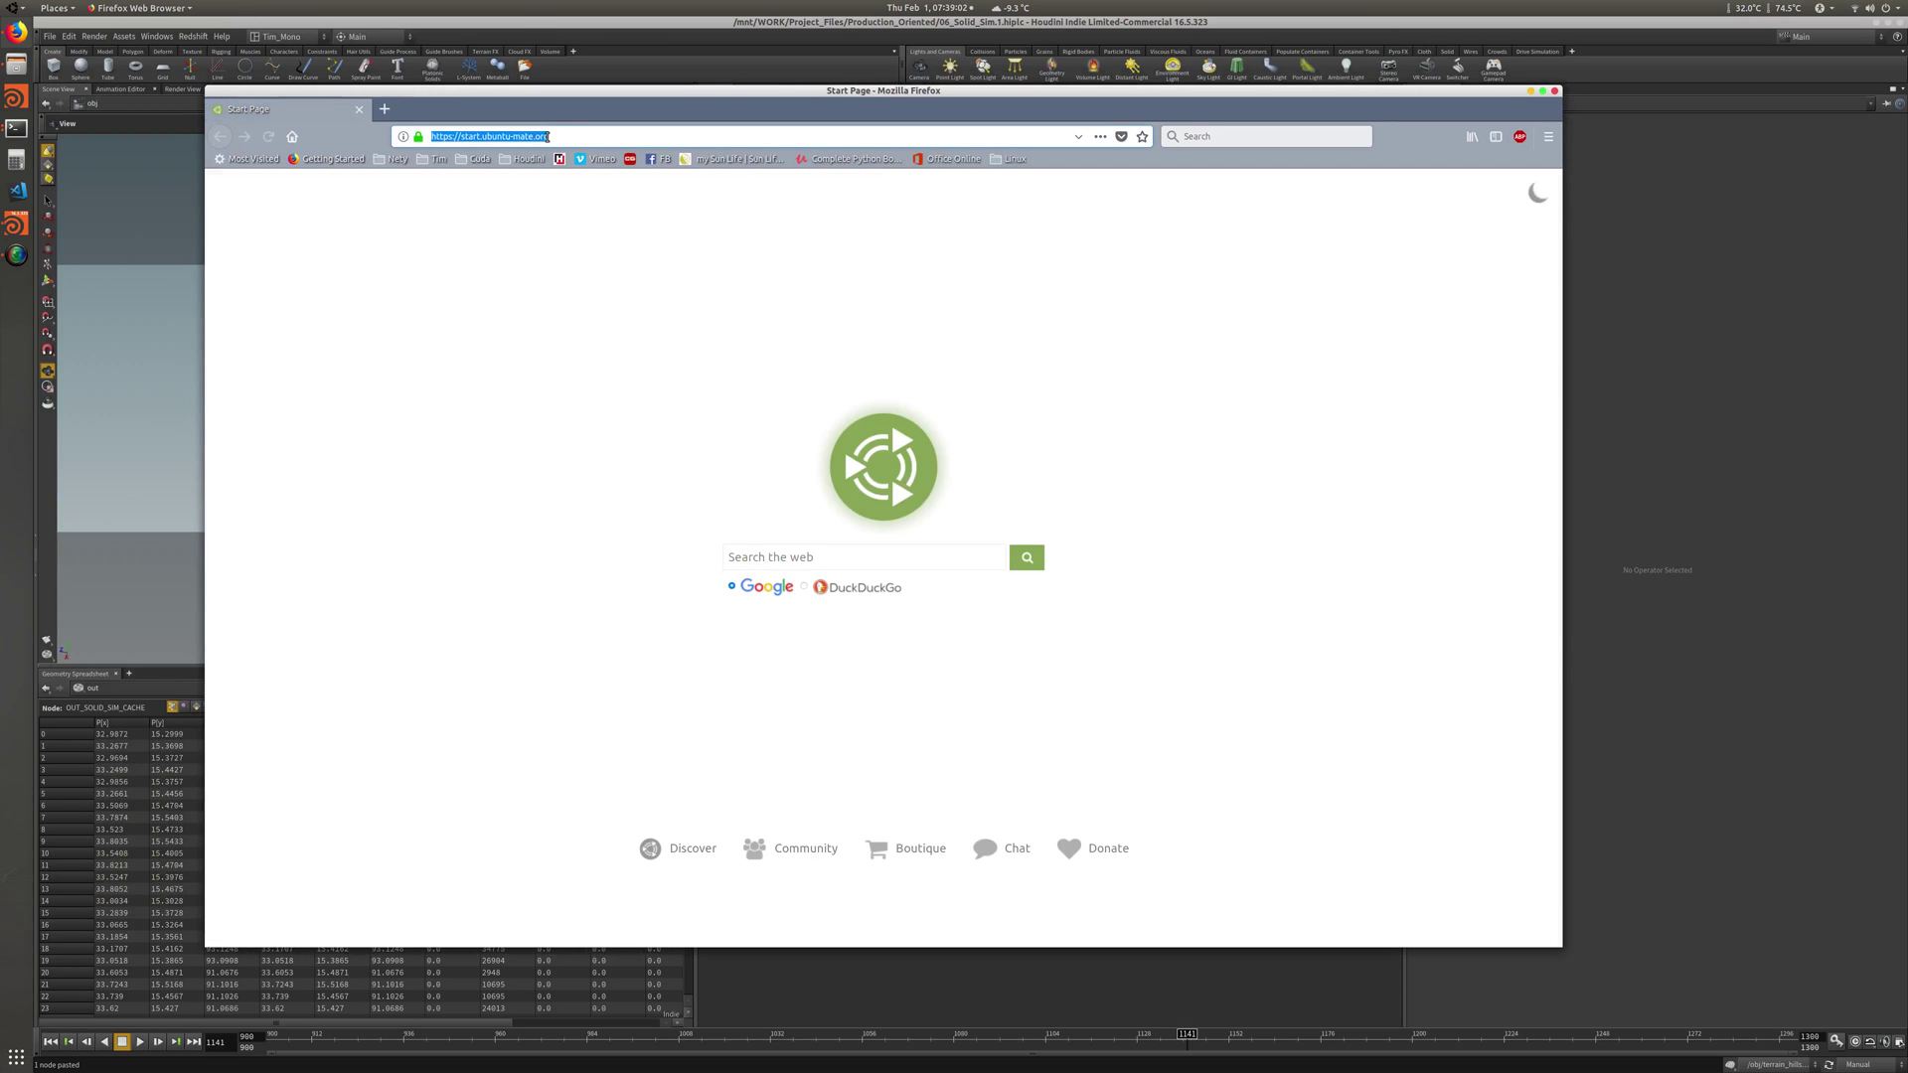
type("djv view")
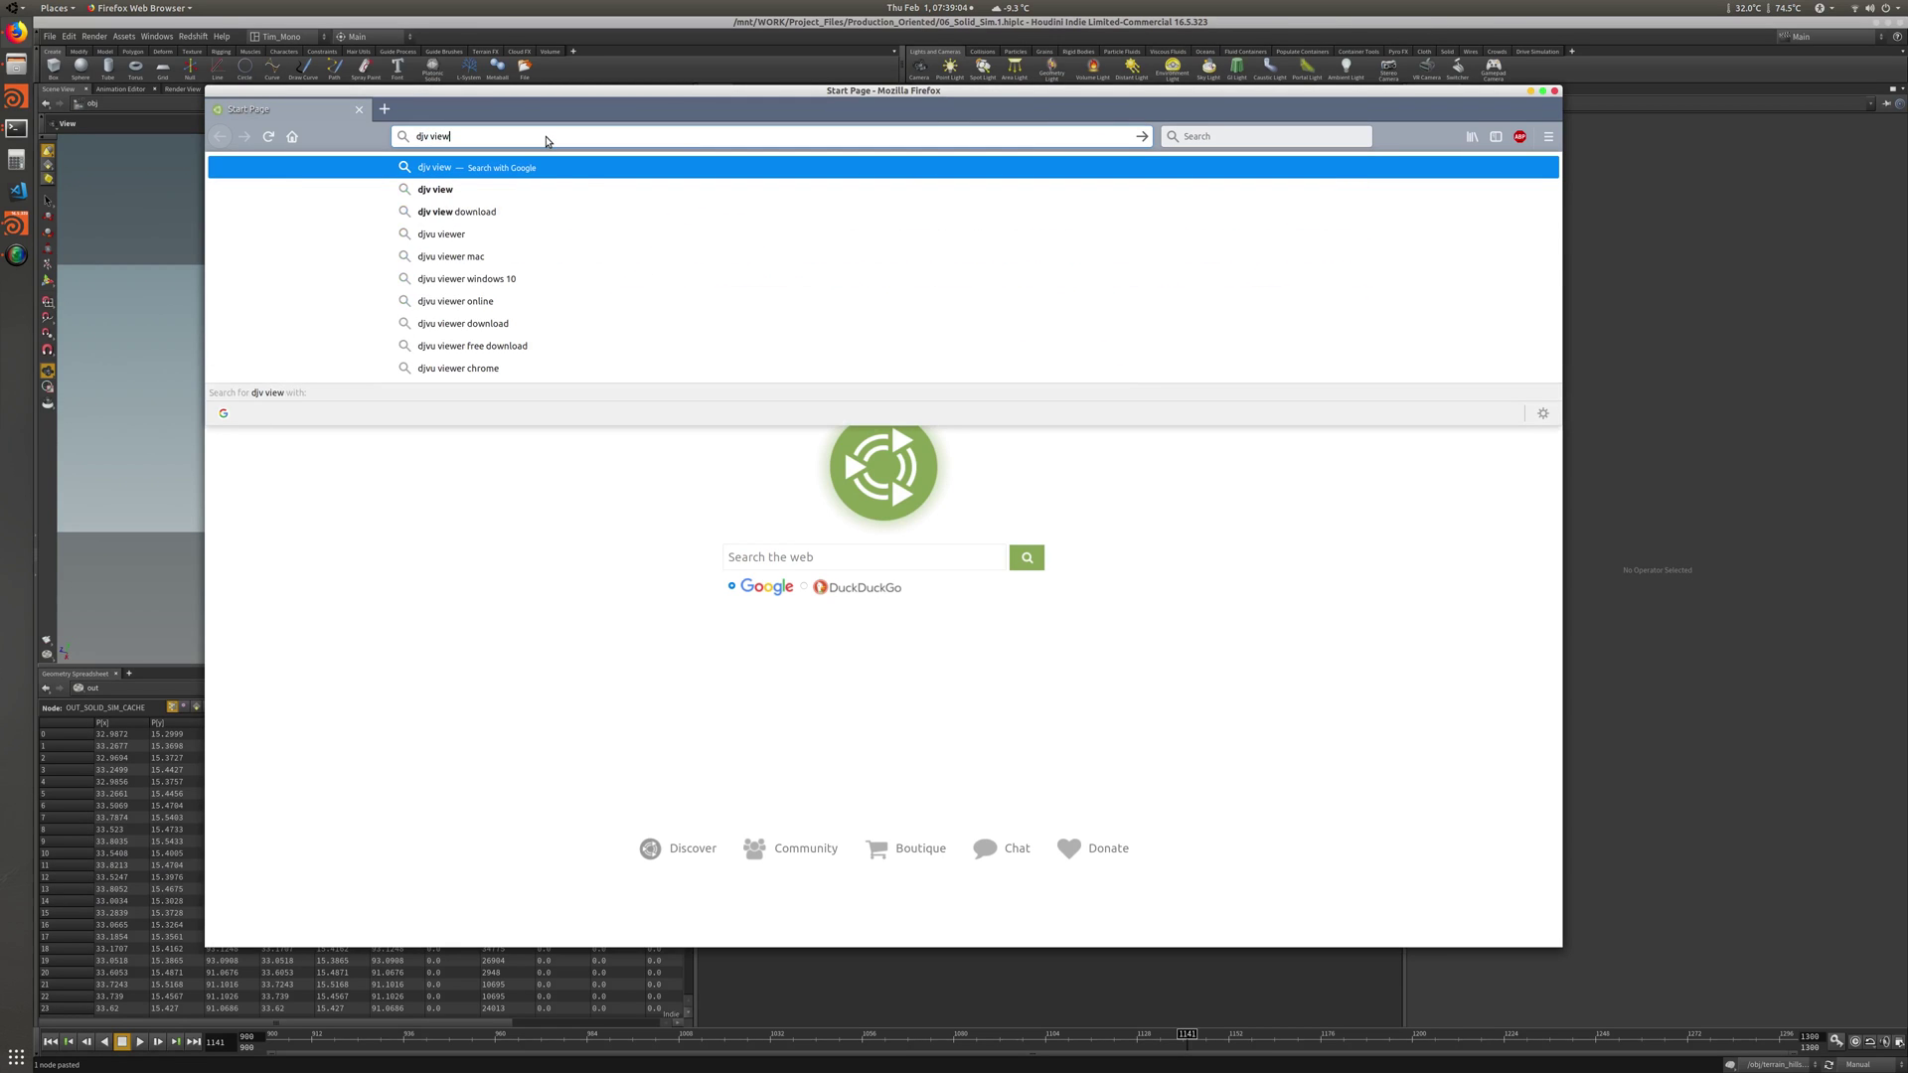
key("Return")
left_click(391, 314)
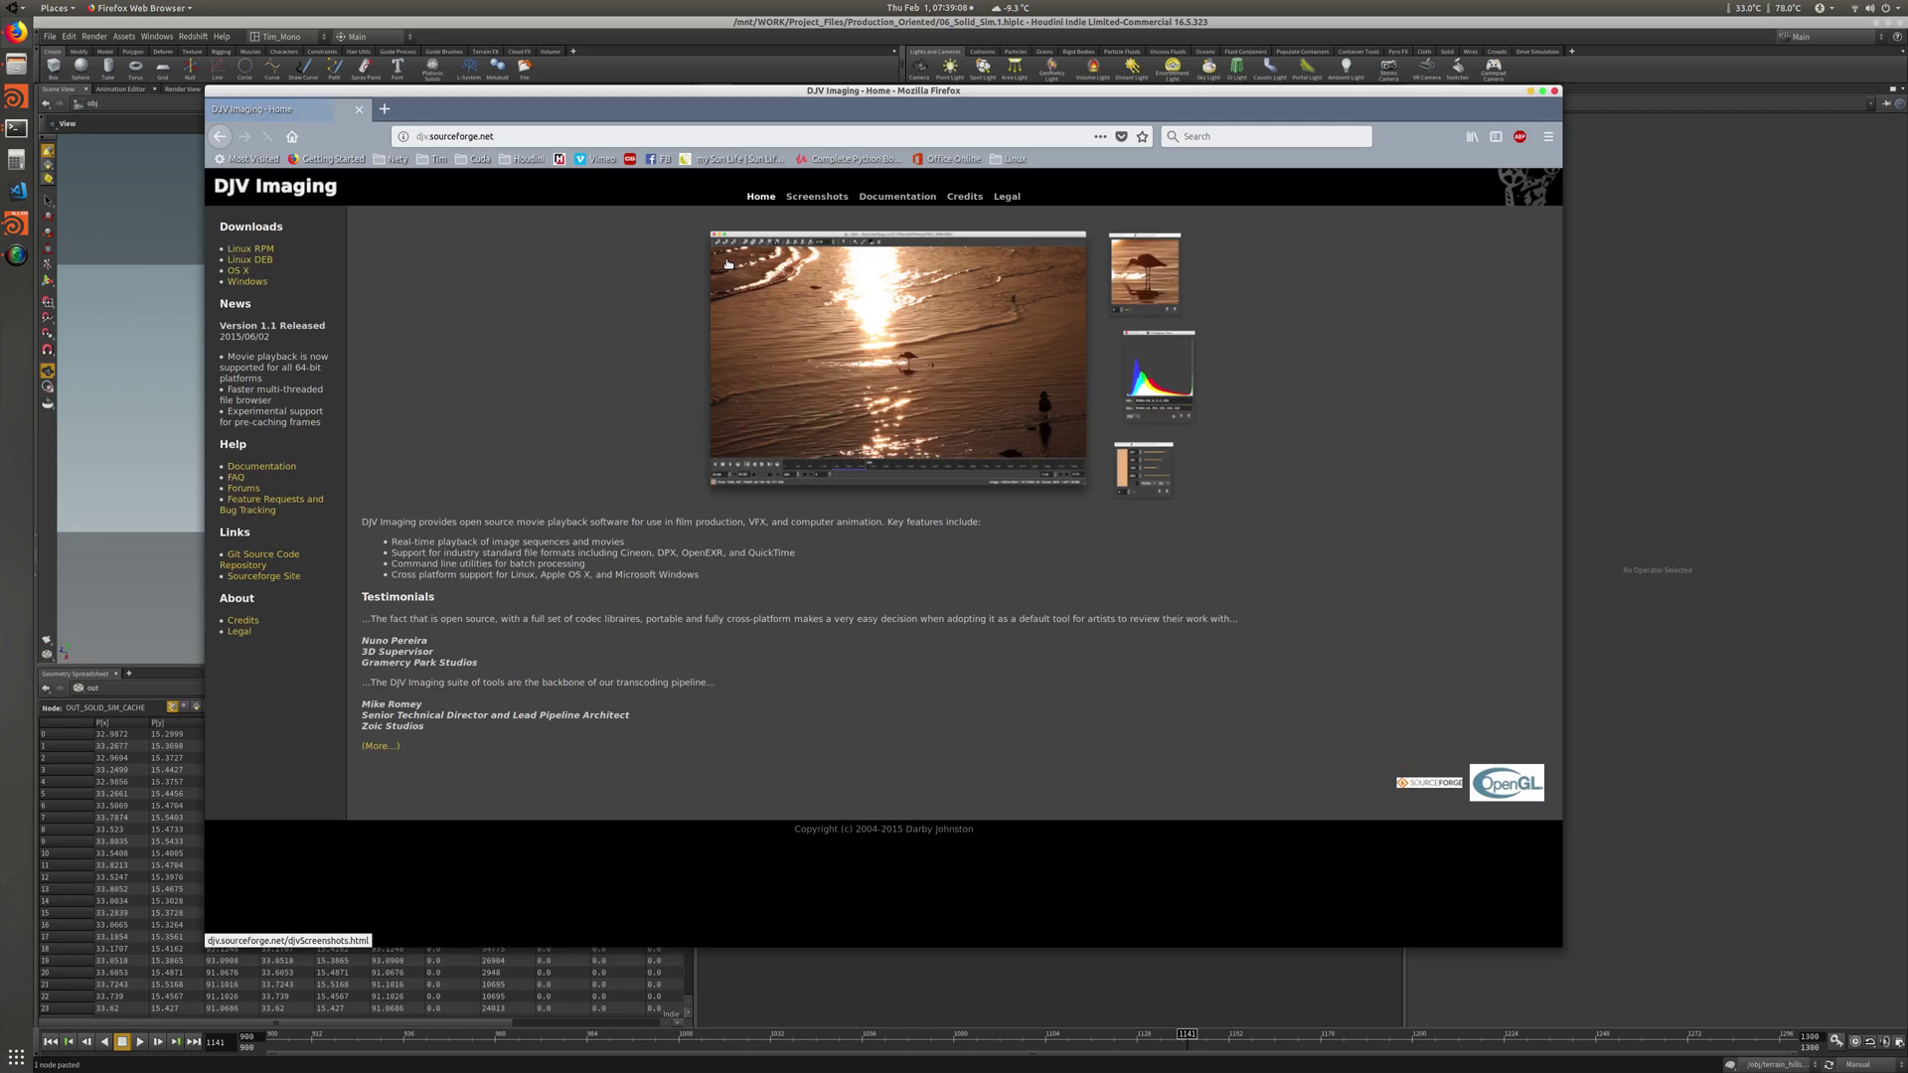